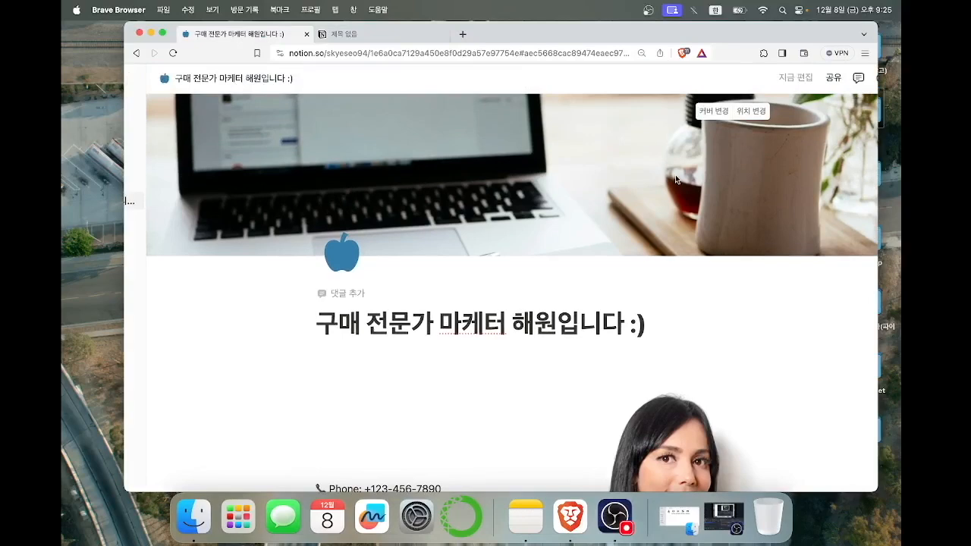
Review the finished portfolio page from its cover and introduction through education, experience, certificates, projects and skills.
scroll(686, 253, down, 5)
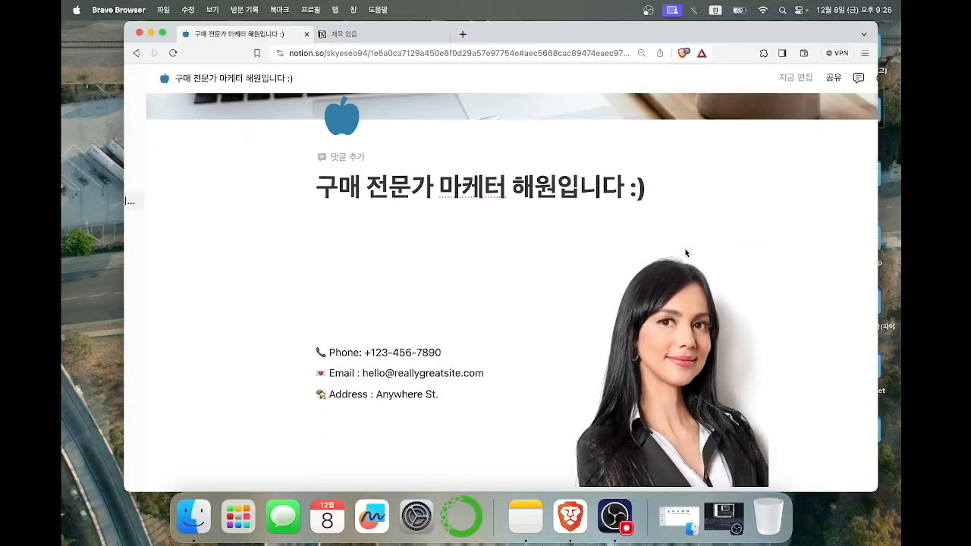
scroll(686, 253, down, 5)
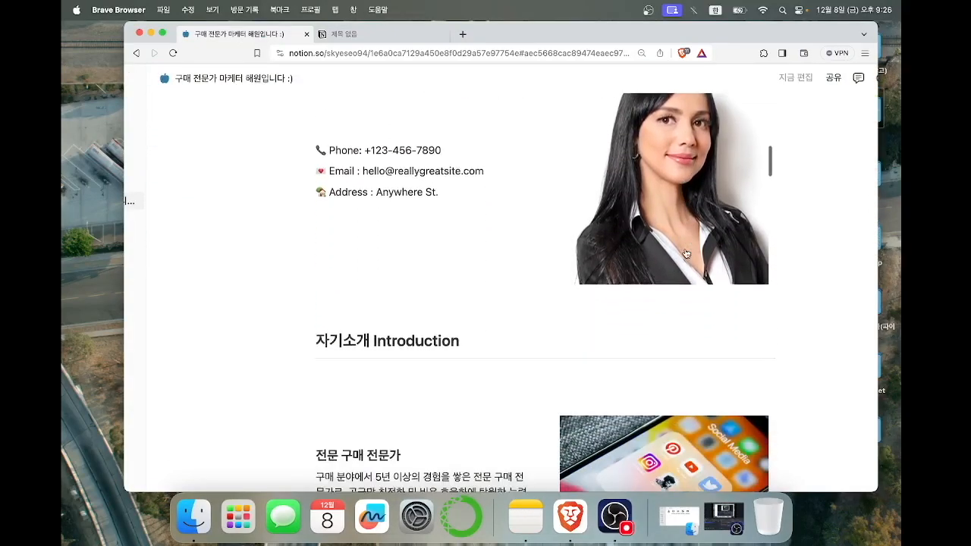
scroll(685, 252, down, 12)
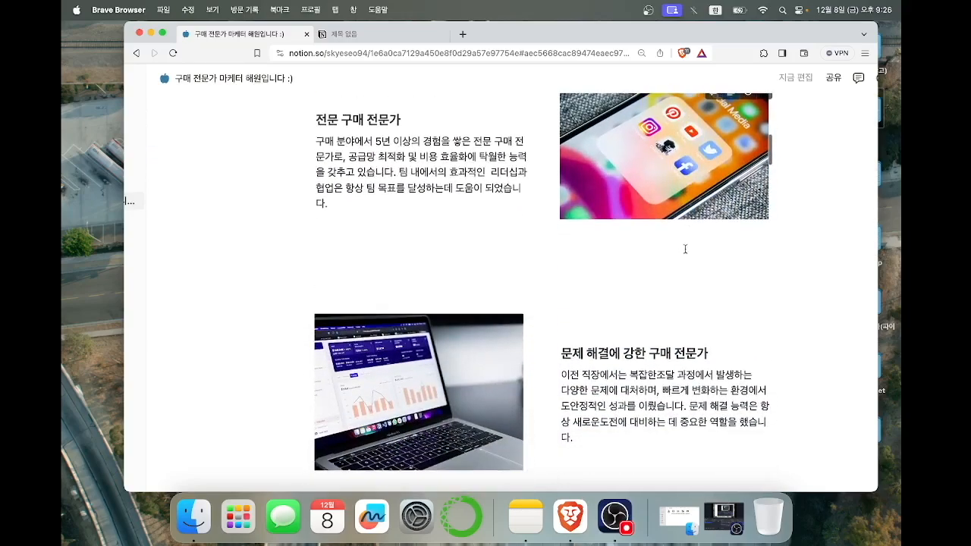
scroll(685, 249, down, 9)
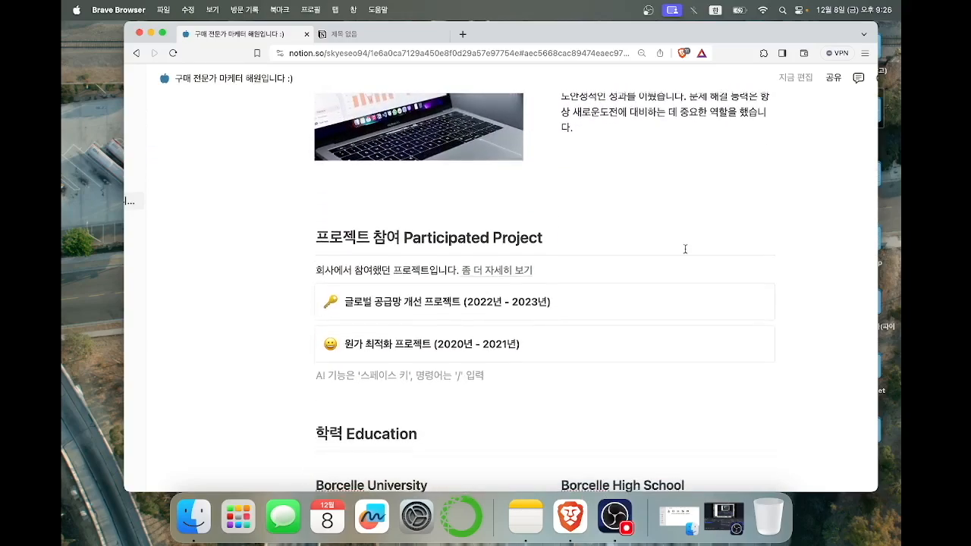
scroll(685, 249, down, 1)
scroll(683, 247, down, 9)
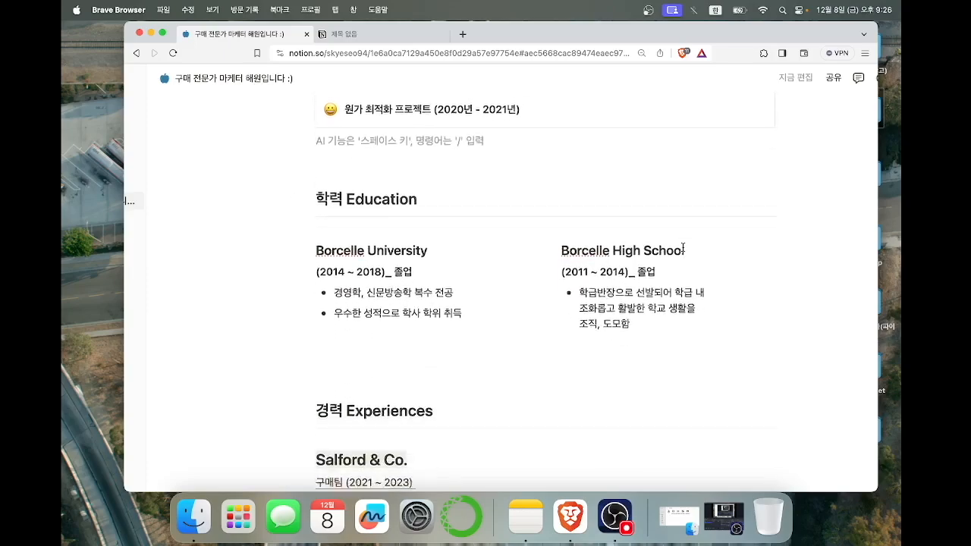
scroll(683, 247, down, 4)
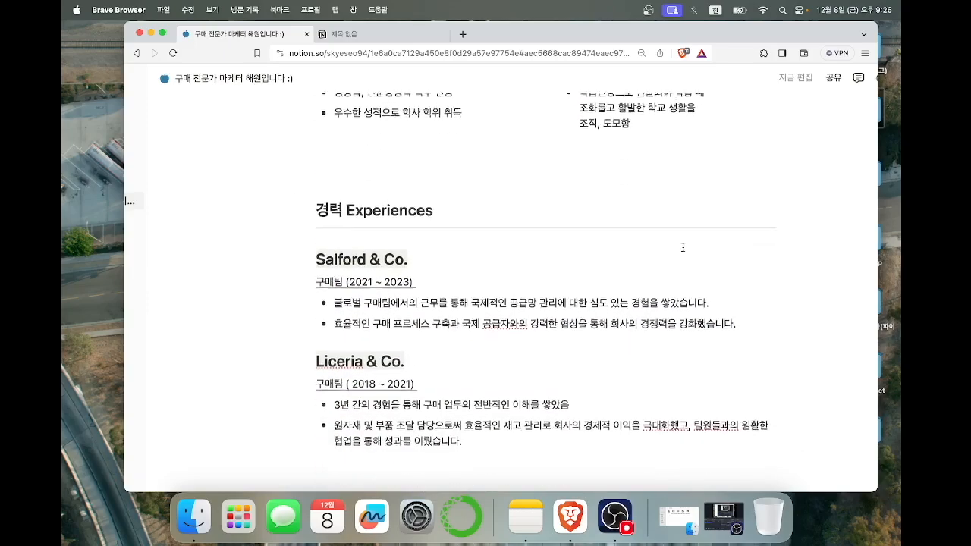
scroll(683, 247, down, 7)
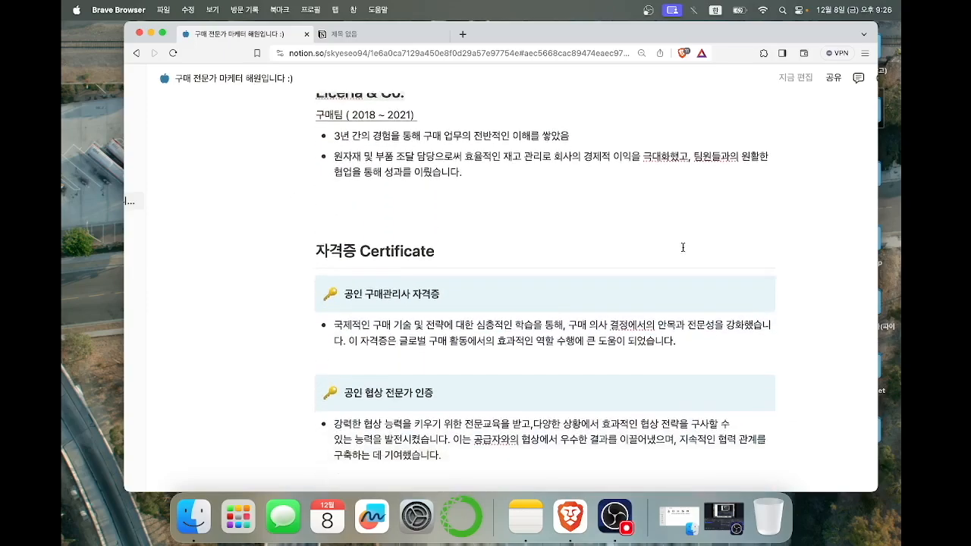
scroll(683, 250, down, 12)
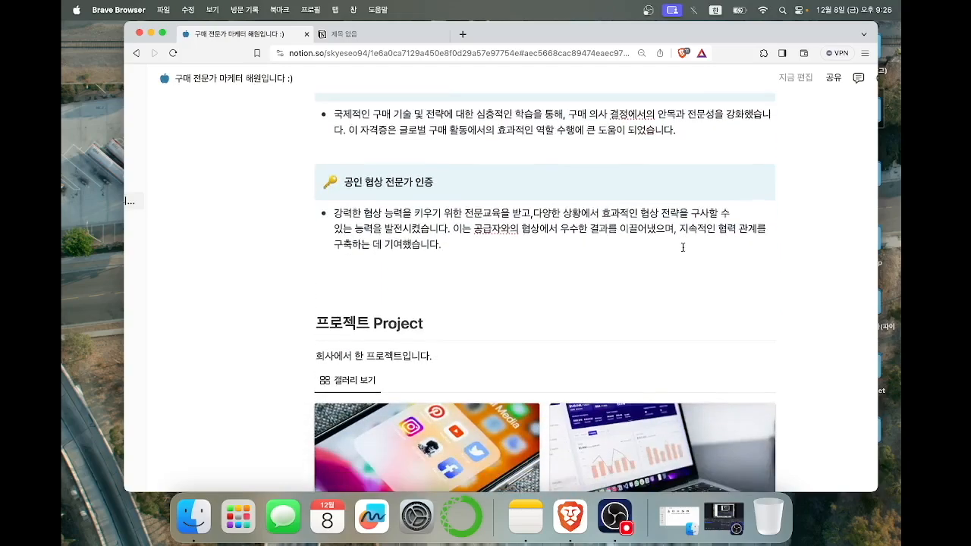
scroll(683, 247, down, 15)
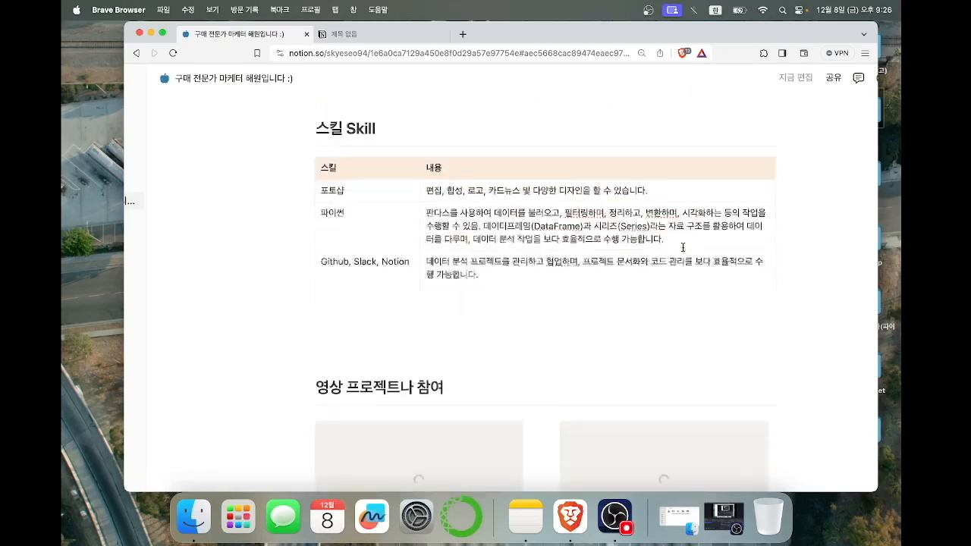
scroll(682, 248, up, 12)
scroll(683, 248, up, 20)
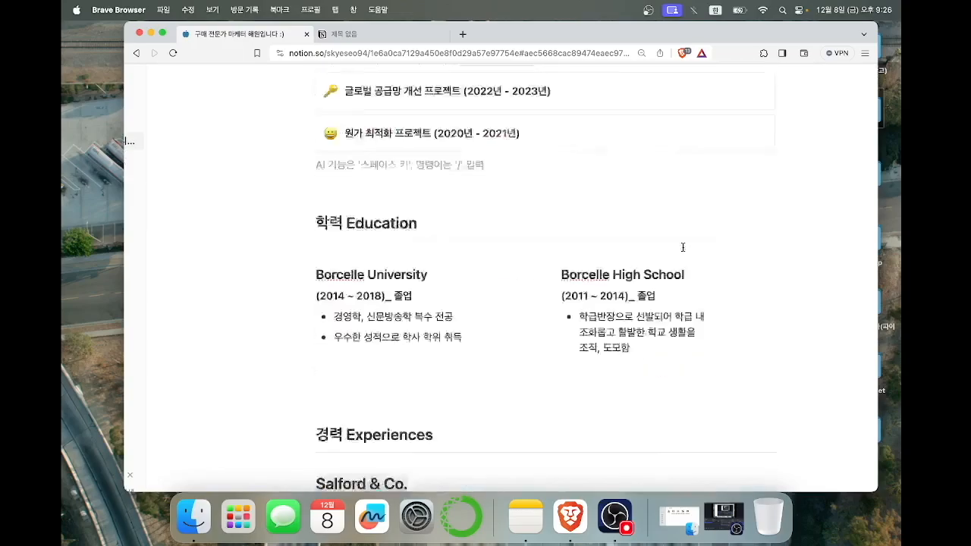
Detach the untitled page's tab into its own window and arrange it alongside the finished portfolio page.
drag(410, 34, 732, 70)
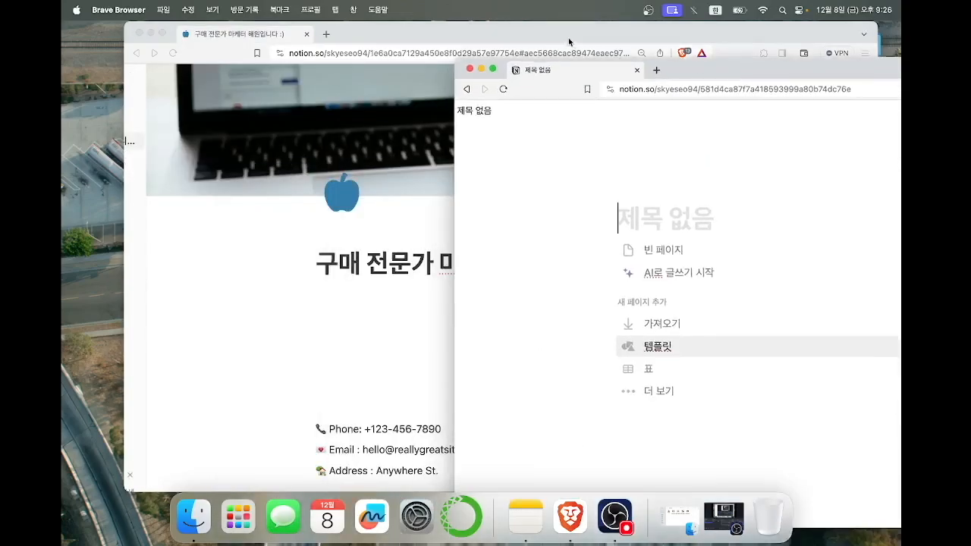
drag(569, 42, 445, 30)
click(787, 73)
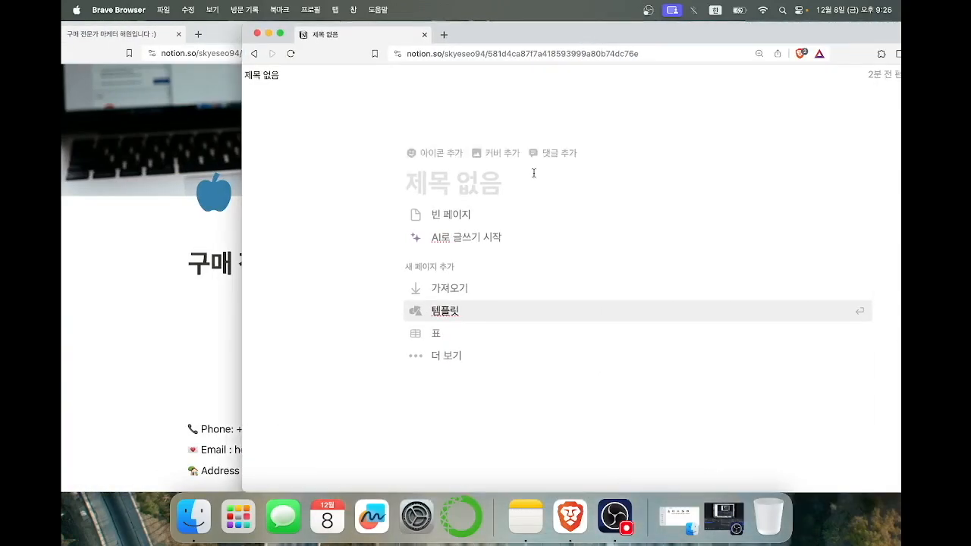
mouse_move(495, 41)
mouse_down()
mouse_move(730, 41)
mouse_move(508, 41)
mouse_up()
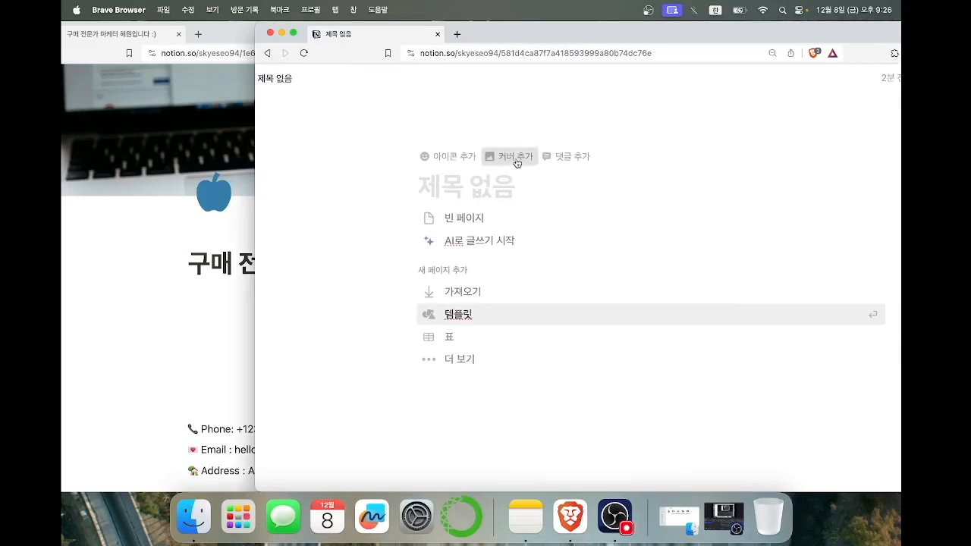
Add a cover to the untitled page and search Unsplash for "Marketing" images to replace it.
click(516, 156)
drag(671, 30, 613, 30)
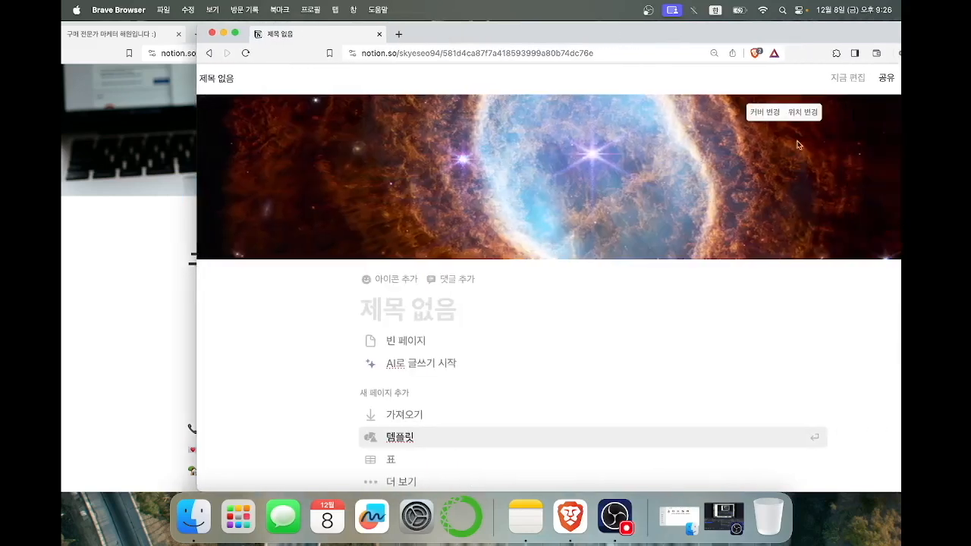
click(771, 116)
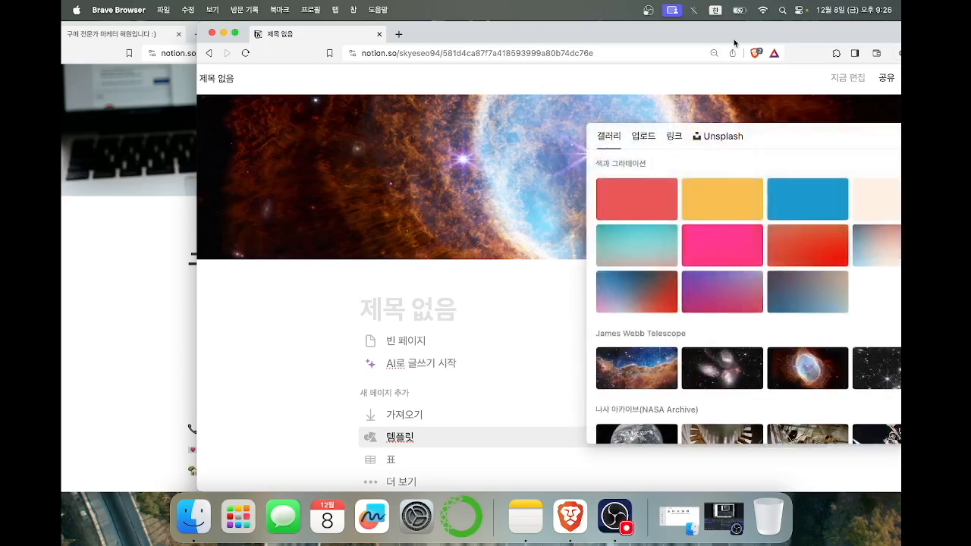
drag(735, 30, 679, 31)
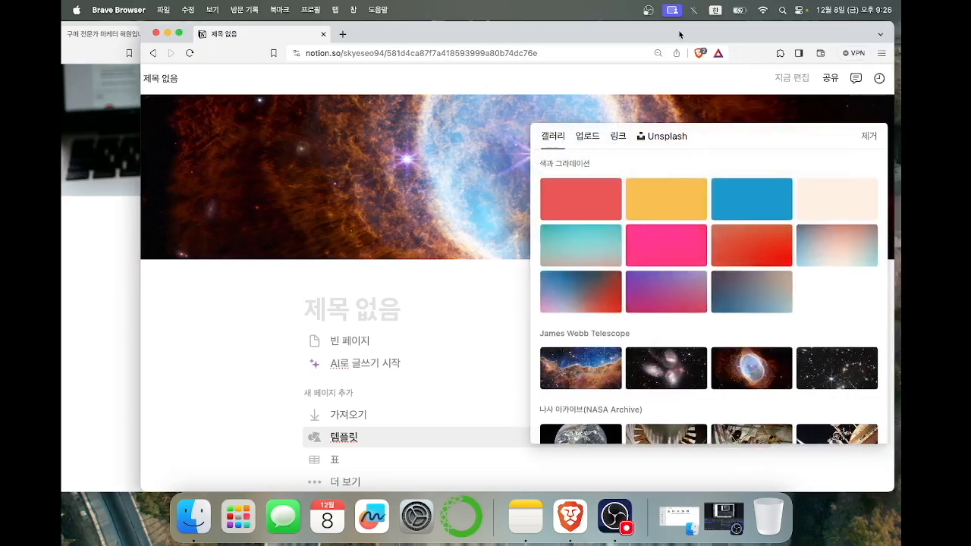
click(674, 144)
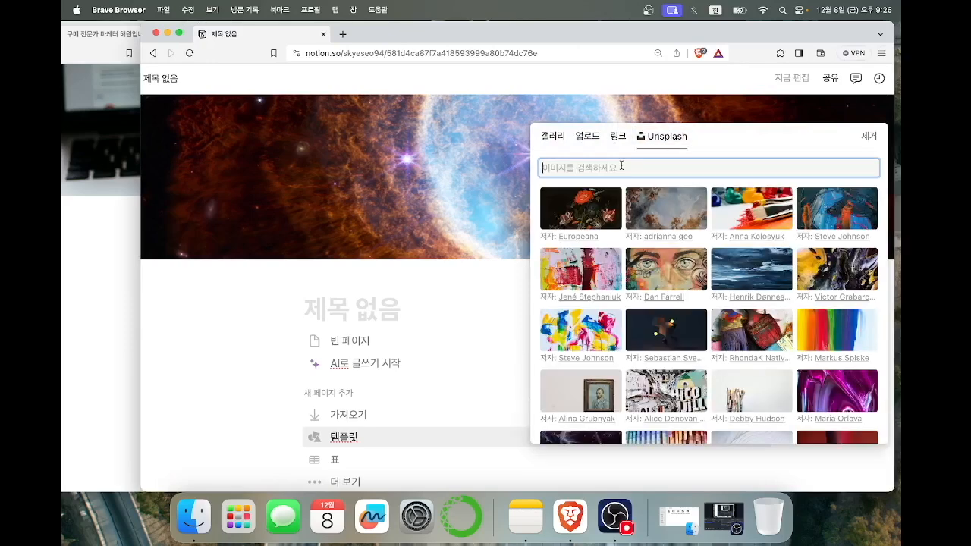
key(ctrl+space)
text(Marketing)
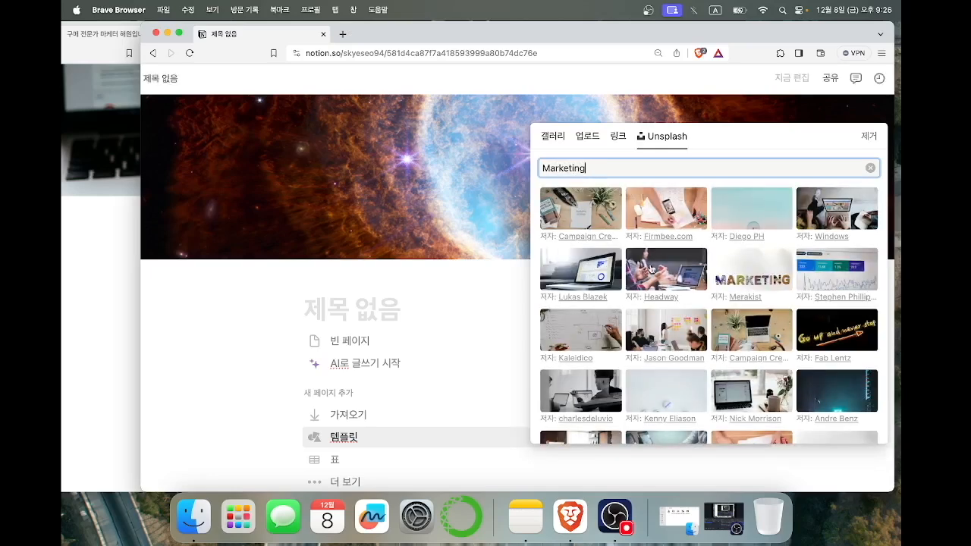
Set the photo of a laptop beside a mug as the cover and reposition it to show the keyboard and the whole mug.
scroll(650, 269, down, 5)
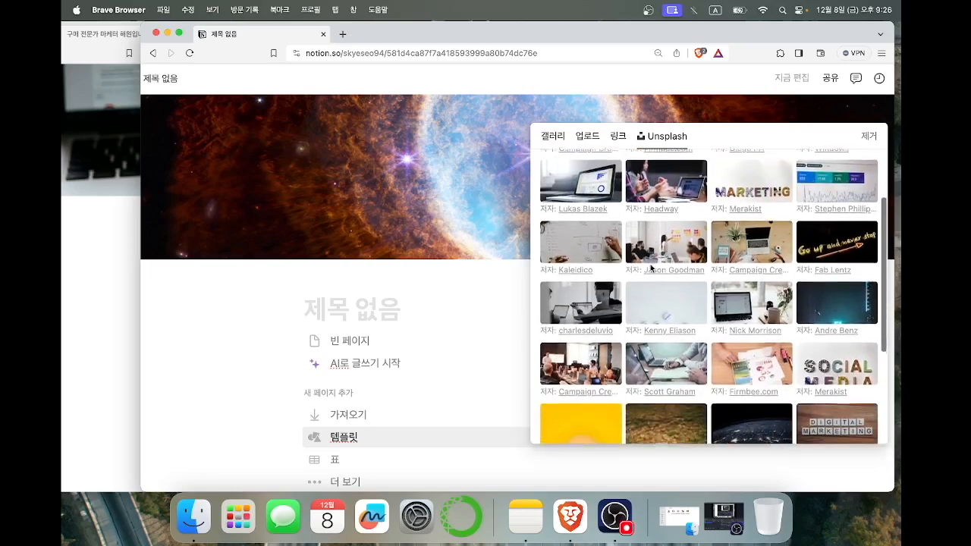
scroll(651, 269, down, 1)
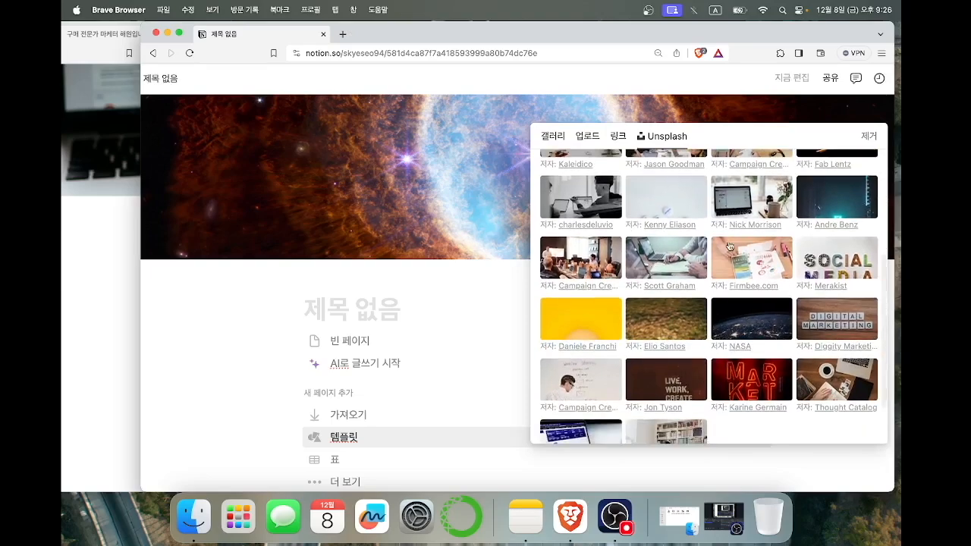
drag(561, 38, 526, 15)
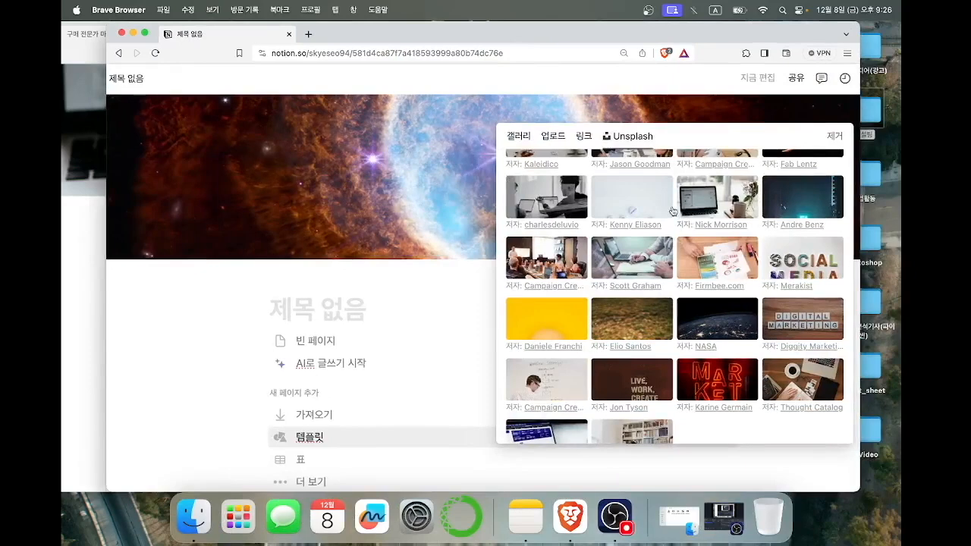
click(714, 206)
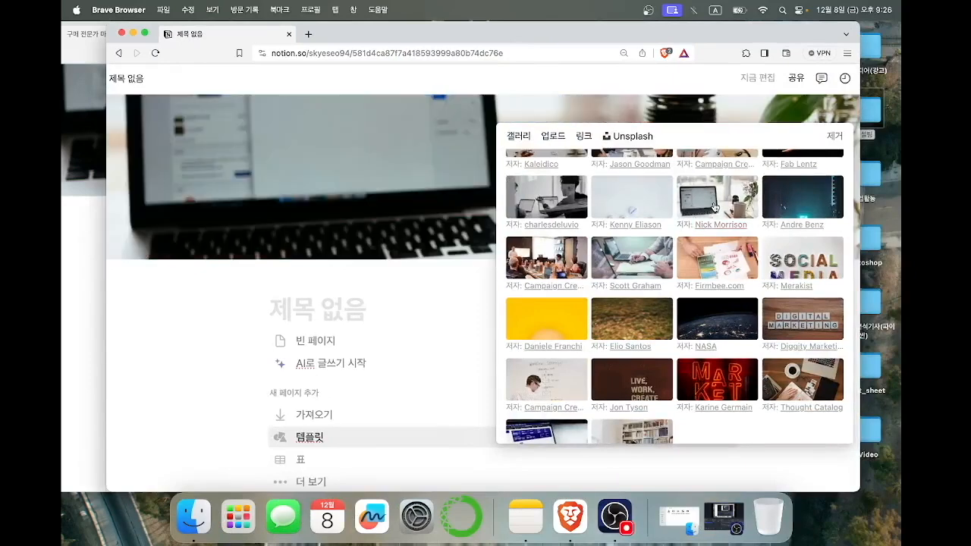
click(673, 79)
click(713, 112)
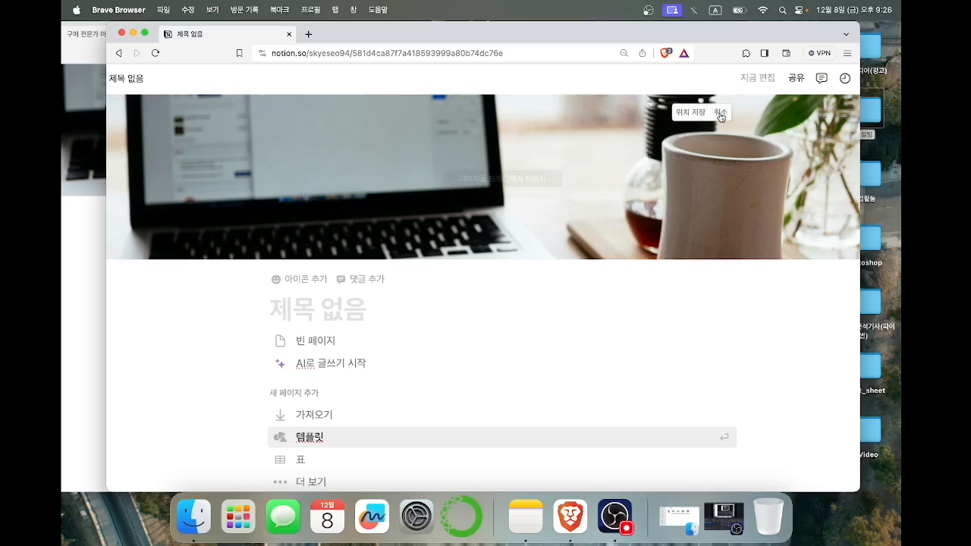
drag(742, 198, 720, 125)
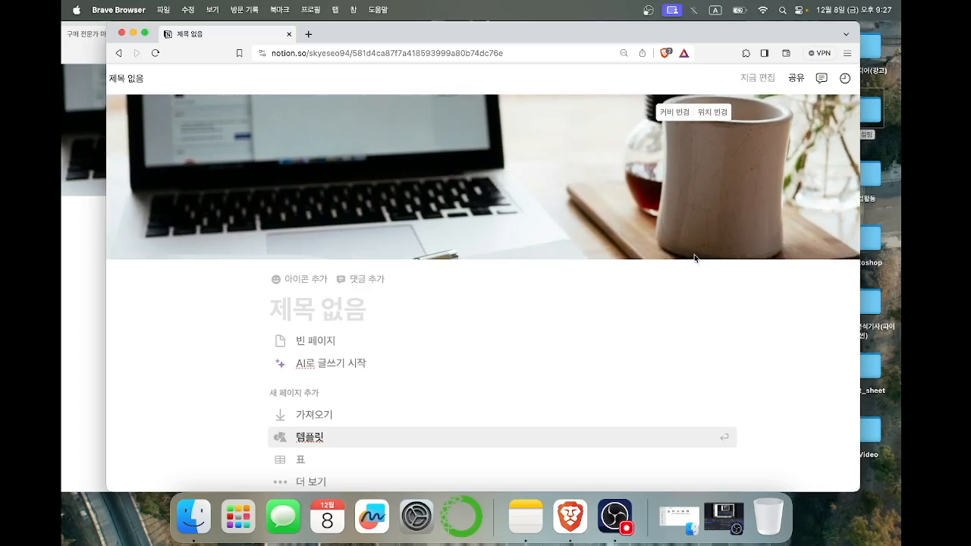
Add an icon to the untitled page and change it to the blue apple.
scroll(694, 254, down, 2)
drag(420, 33, 521, 39)
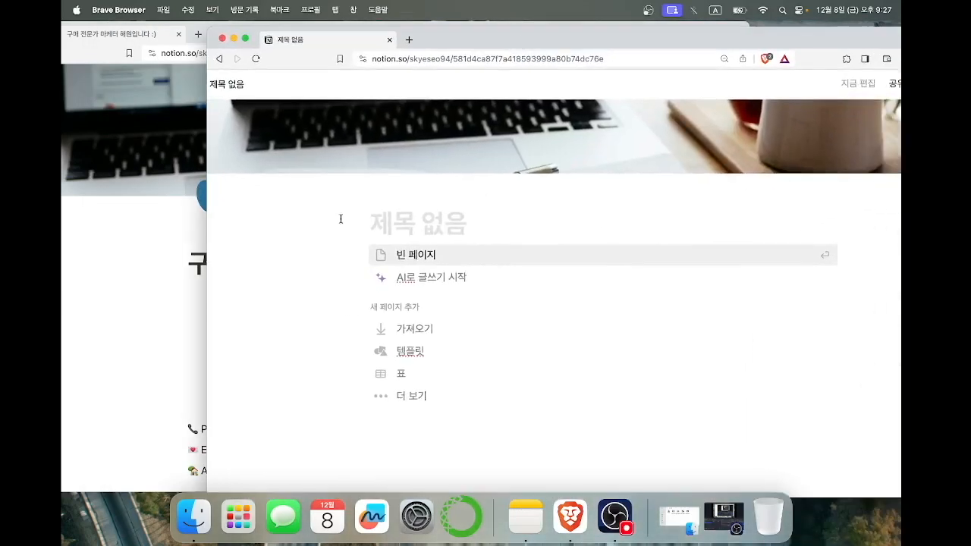
click(395, 195)
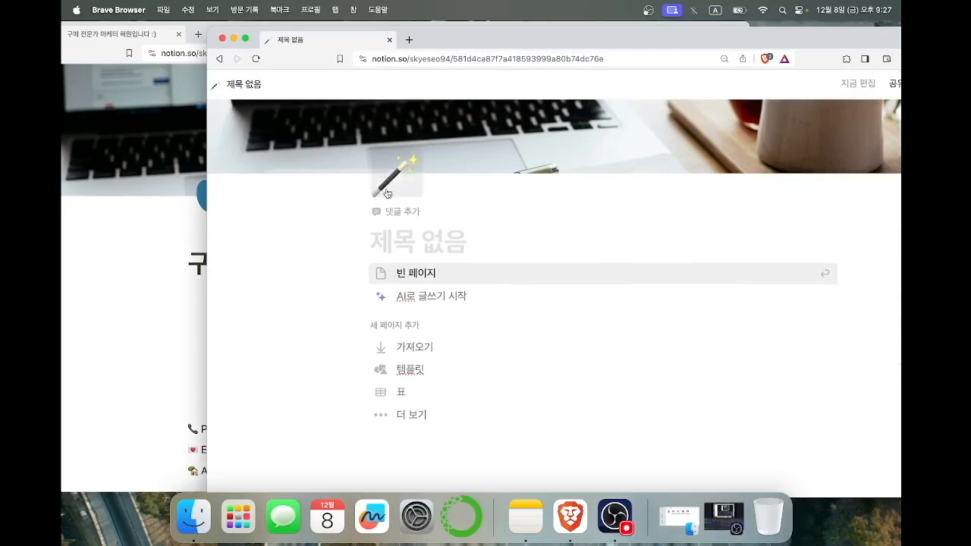
click(385, 183)
click(363, 212)
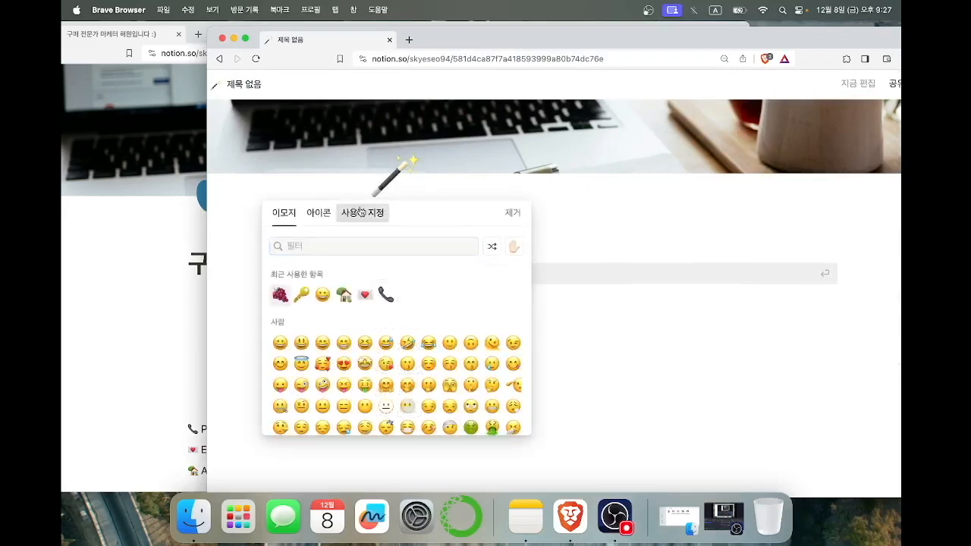
click(286, 214)
click(319, 213)
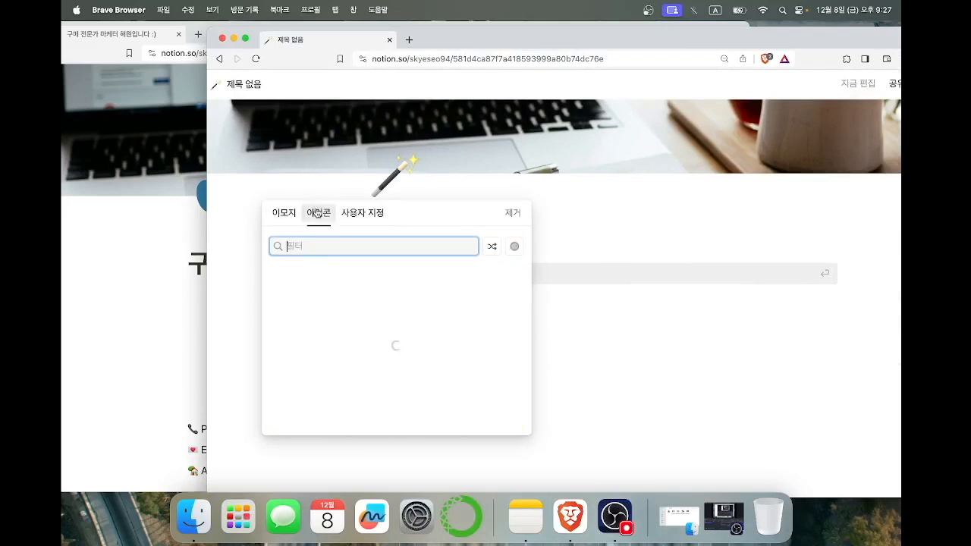
mouse_move(280, 295)
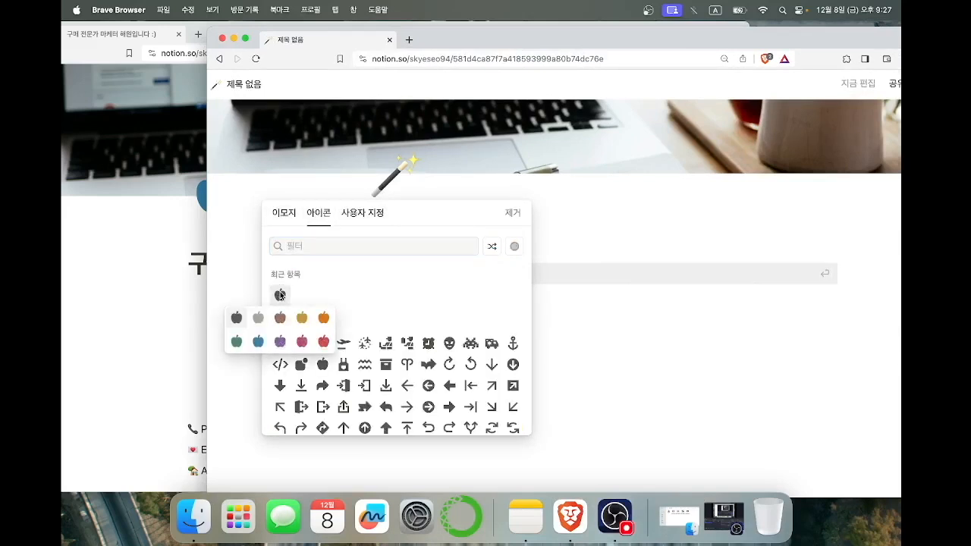
click(259, 340)
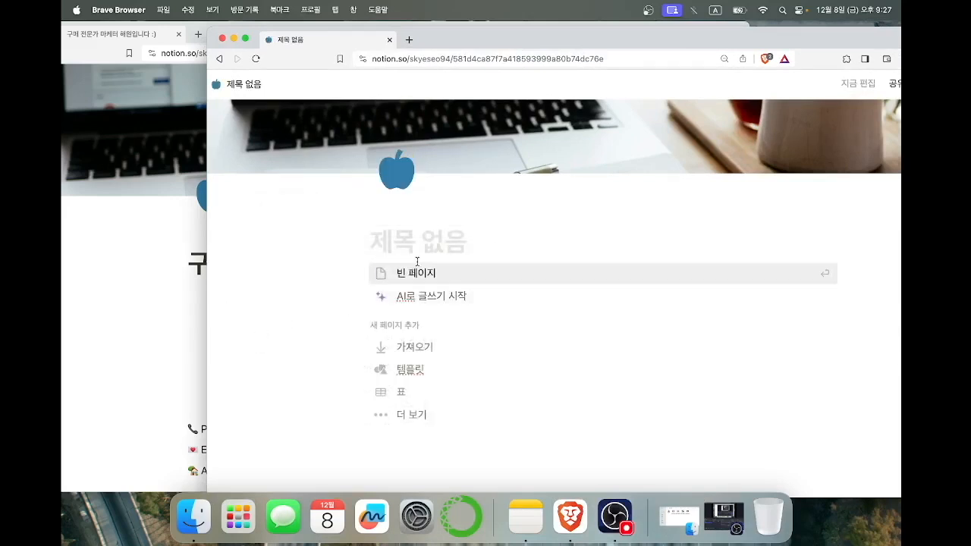
Copy the title of the finished portfolio page into the untitled page's title.
scroll(410, 258, down, 2)
drag(457, 42, 794, 90)
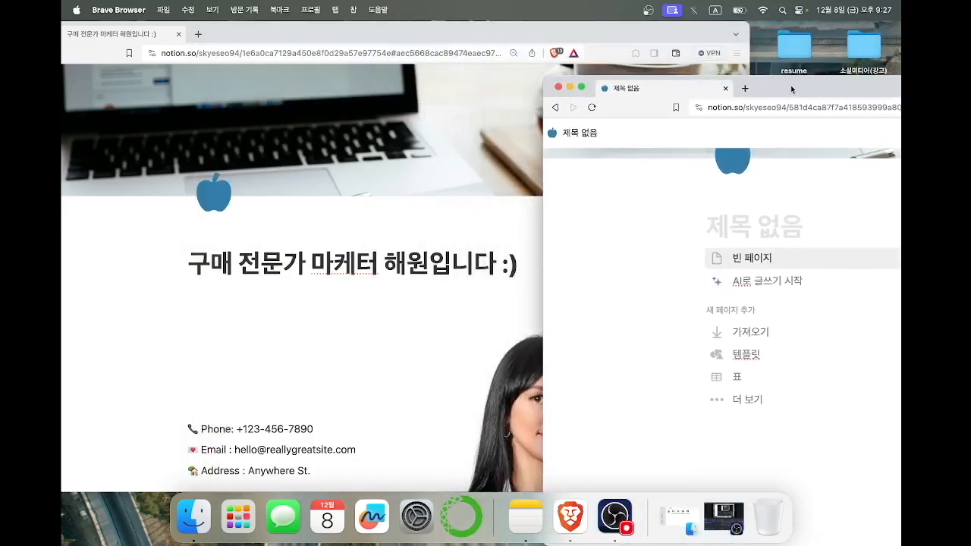
drag(792, 90, 748, 49)
click(267, 240)
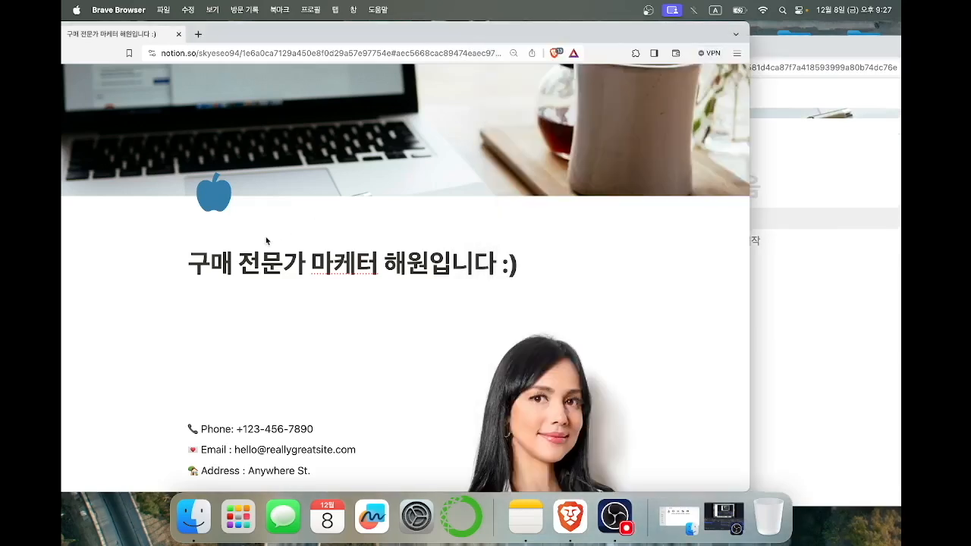
drag(195, 262, 541, 267)
key(super+c)
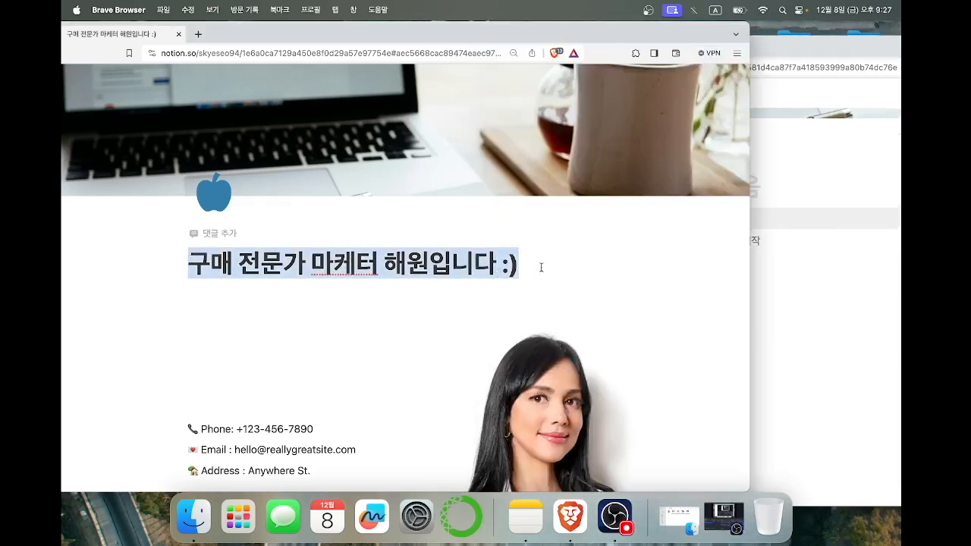
click(769, 173)
key(super+v)
drag(743, 48, 597, 38)
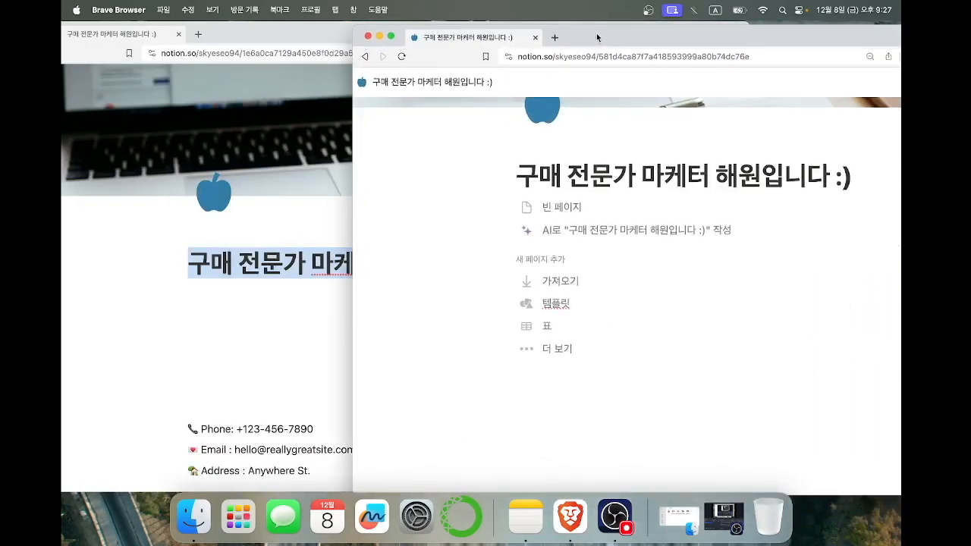
scroll(585, 284, down, 2)
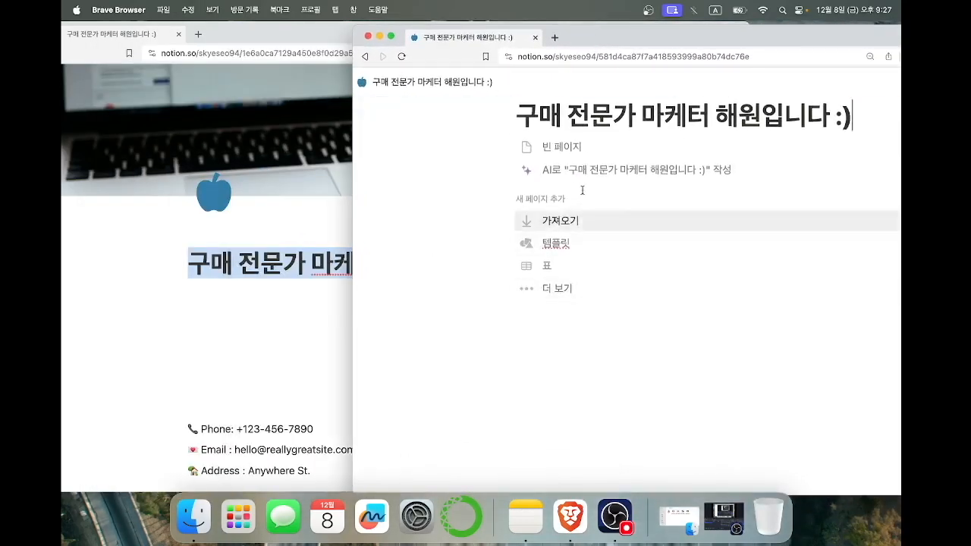
Start the new page as an empty page and add the phone contact line below the title.
click(580, 150)
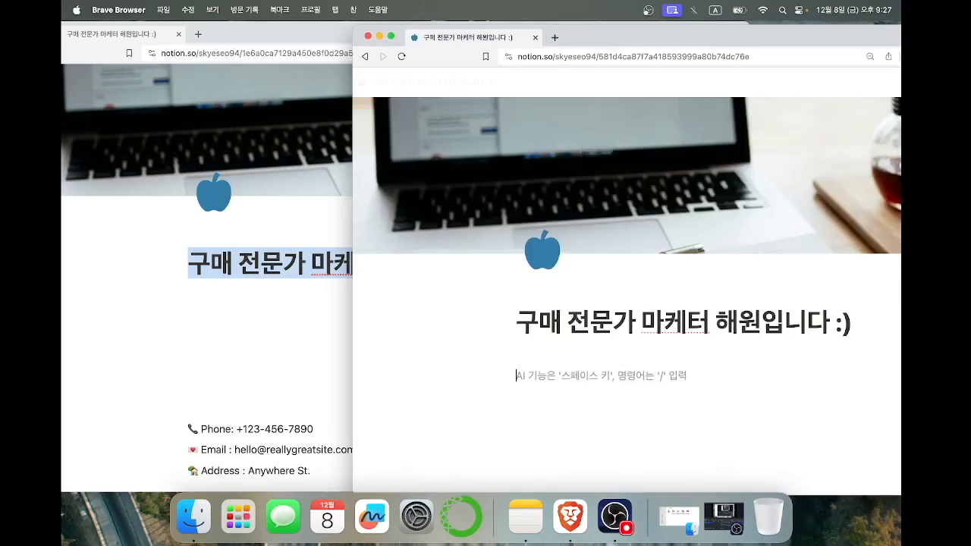
scroll(577, 317, down, 3)
scroll(180, 431, down, 5)
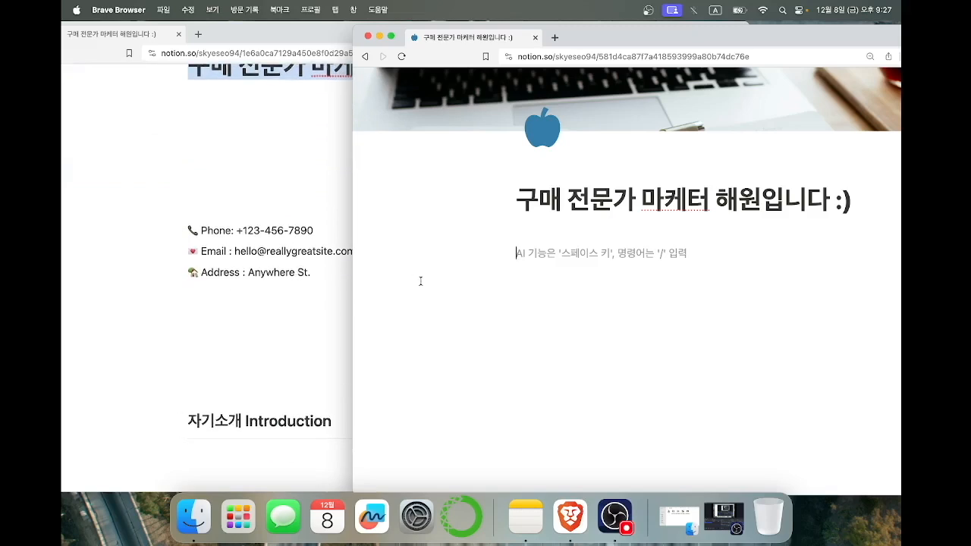
text(Phone : +123-456-7890)
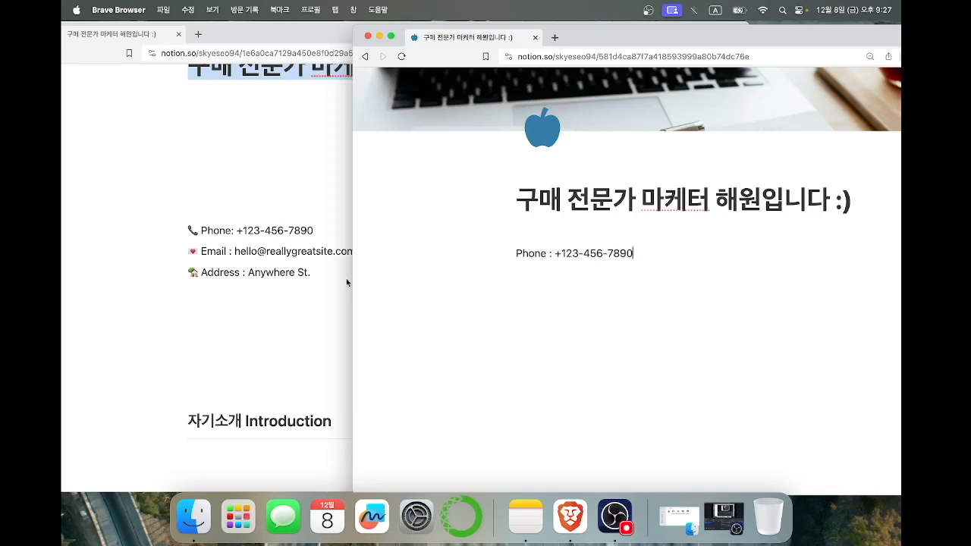
Copy the Email line's text from the finished portfolio page onto a new line below the phone line.
click(215, 250)
drag(308, 275, 373, 252)
key(super+c)
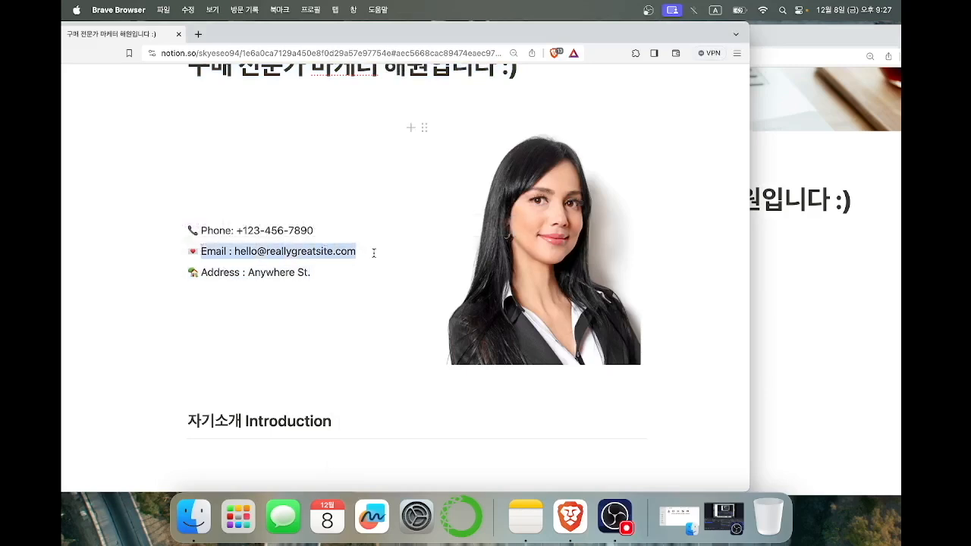
click(829, 252)
key(Return)
key(super+v)
Copy the Address line's text from the finished portfolio page onto a new line below the Email line.
click(220, 282)
drag(199, 272, 371, 271)
key(super+c)
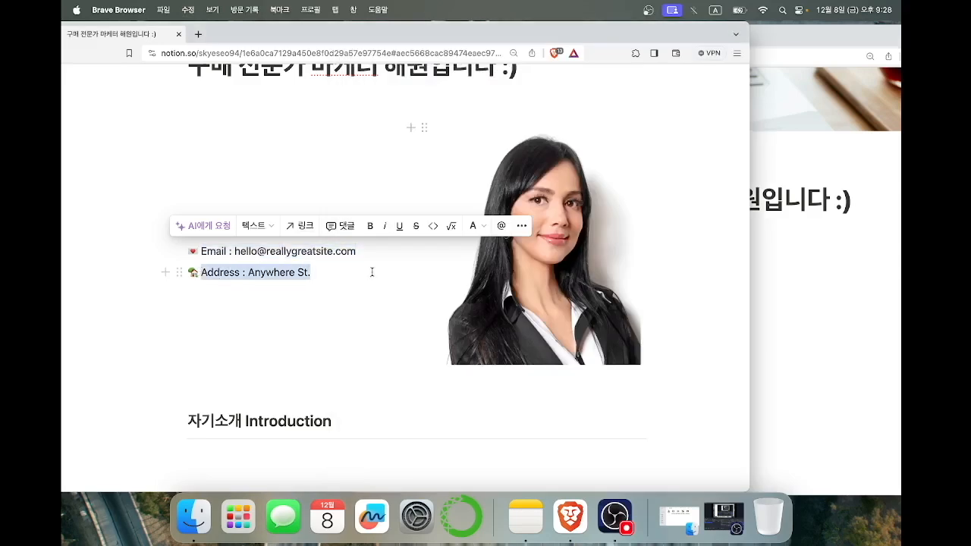
click(787, 330)
key(Return)
key(super+v)
Insert the telephone receiver emoji in front of the Phone line on the new page.
click(196, 209)
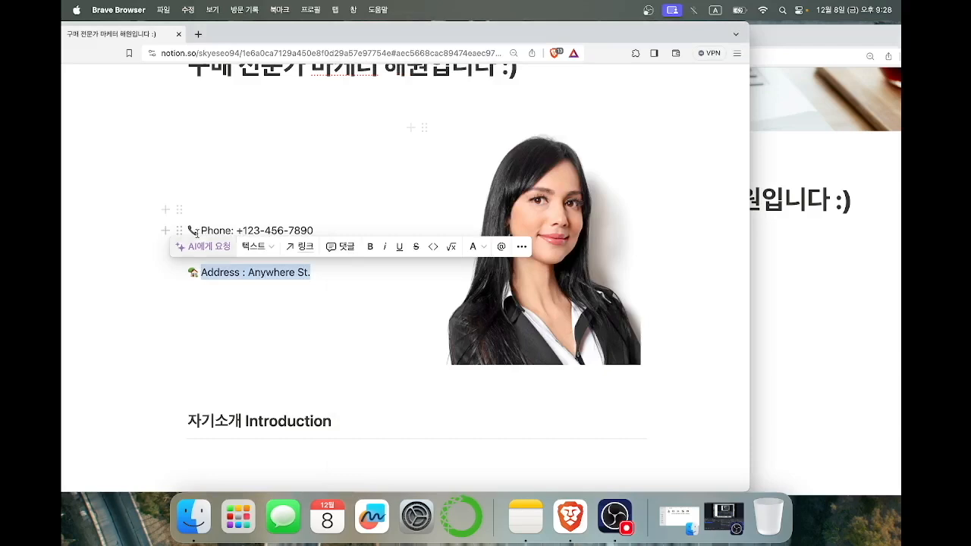
click(191, 292)
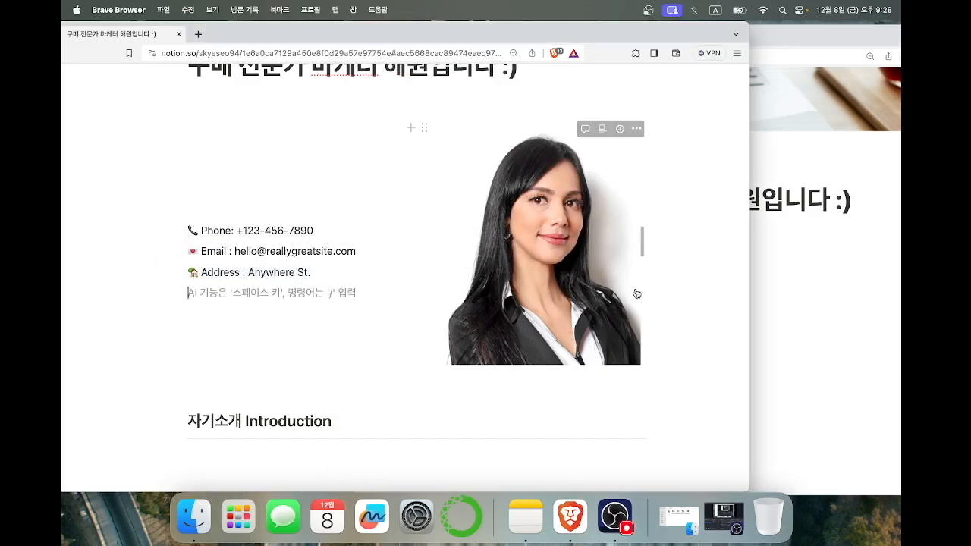
click(848, 300)
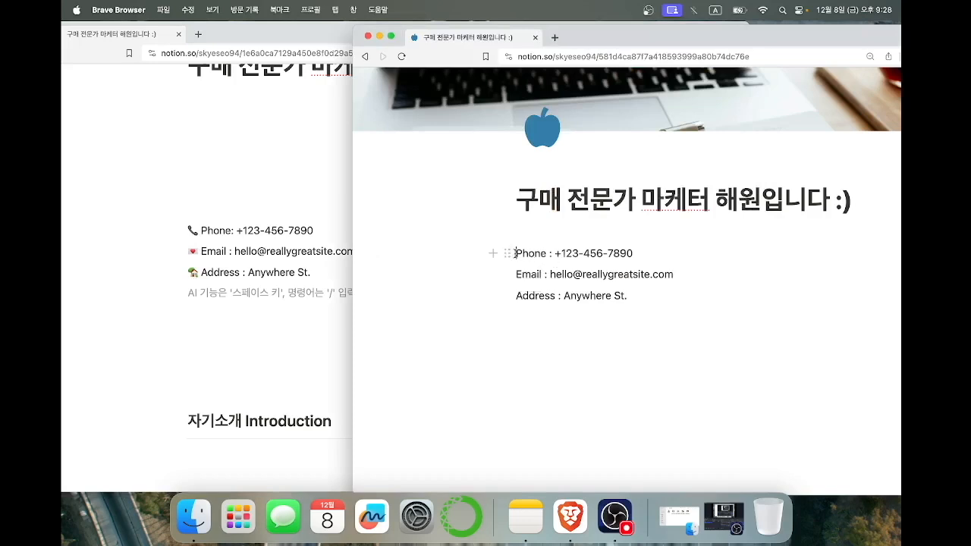
text(/)
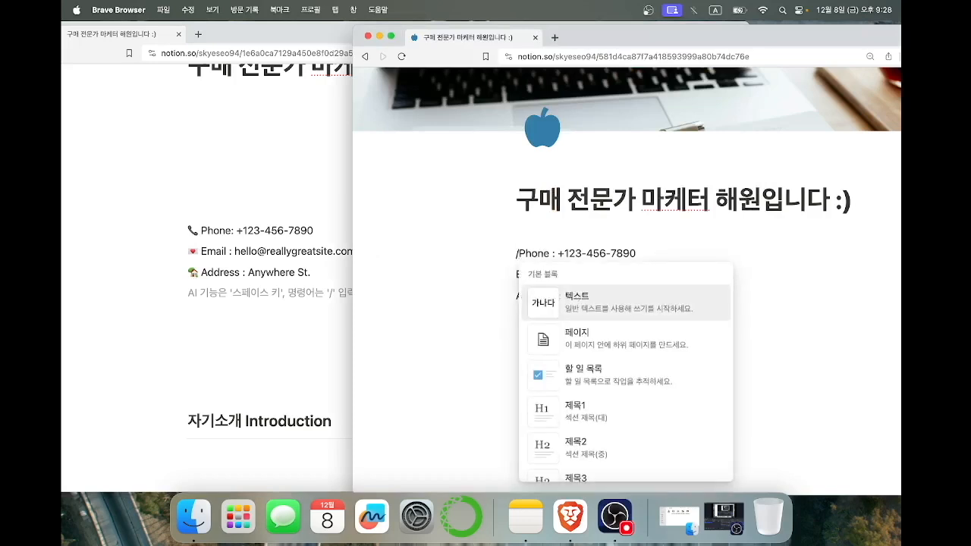
text(em)
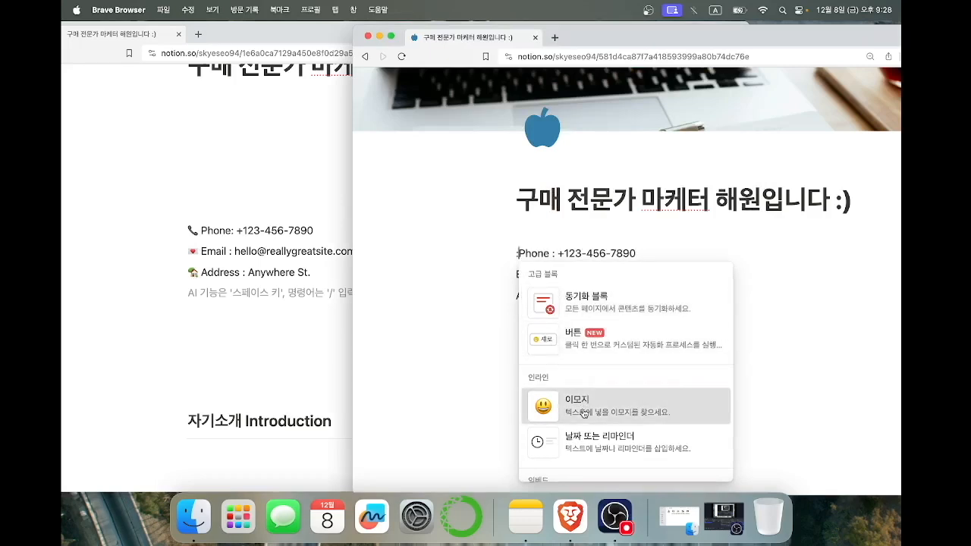
click(583, 411)
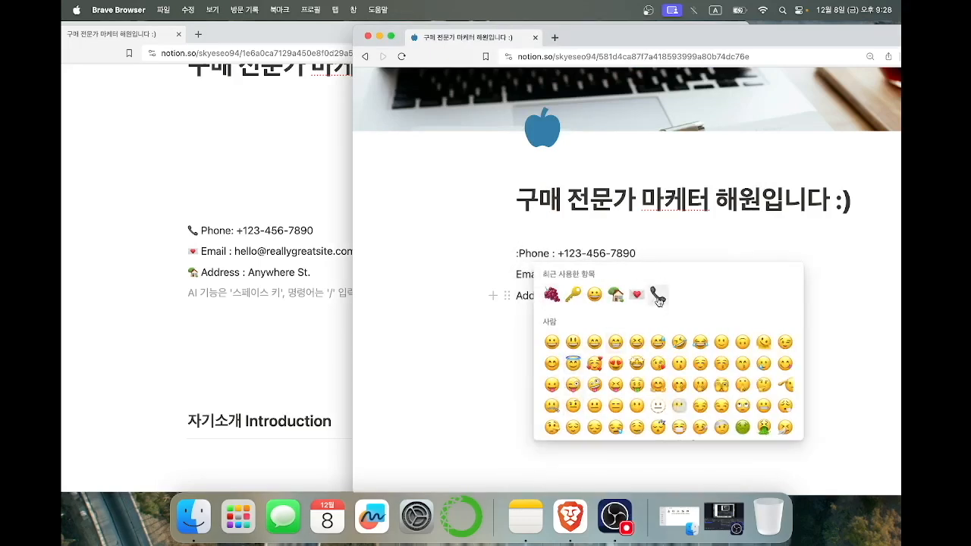
text(phon)
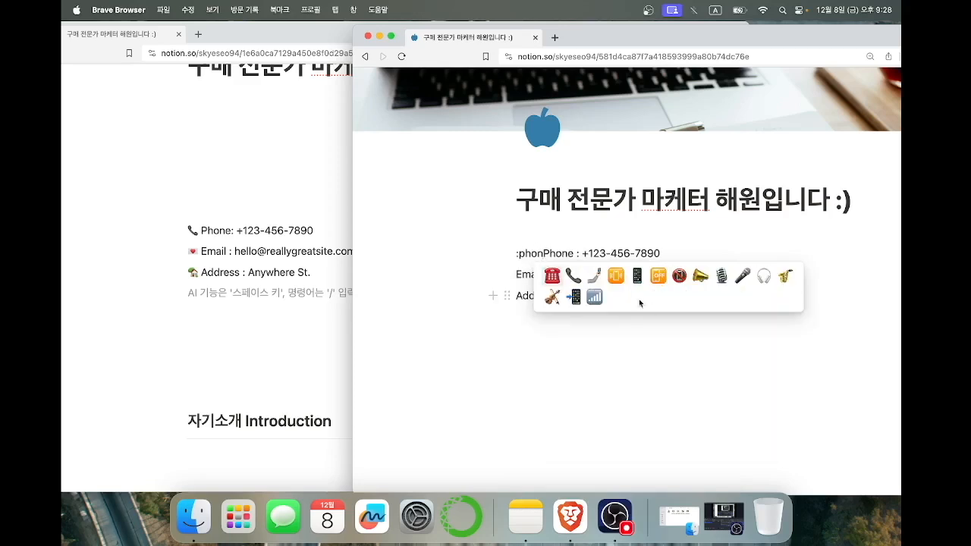
click(575, 276)
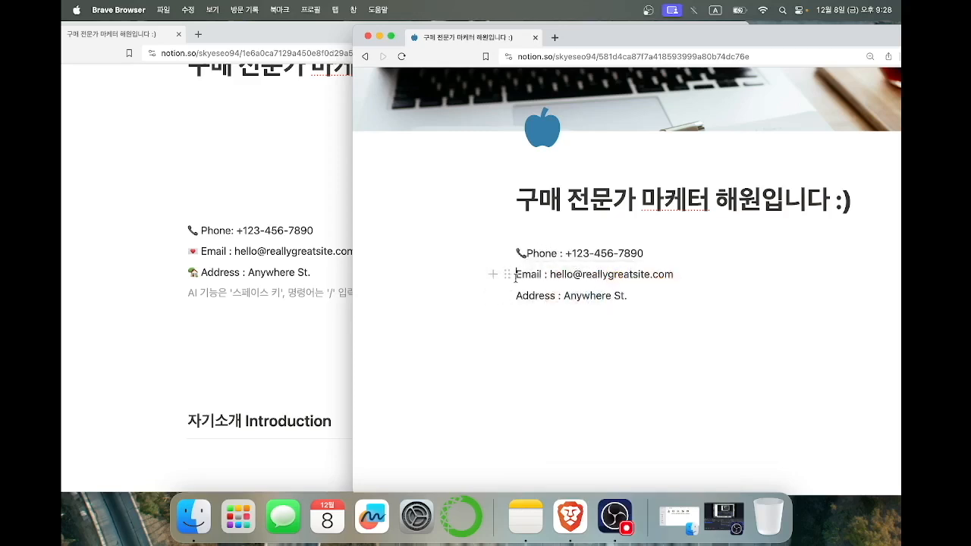
text(/emo)
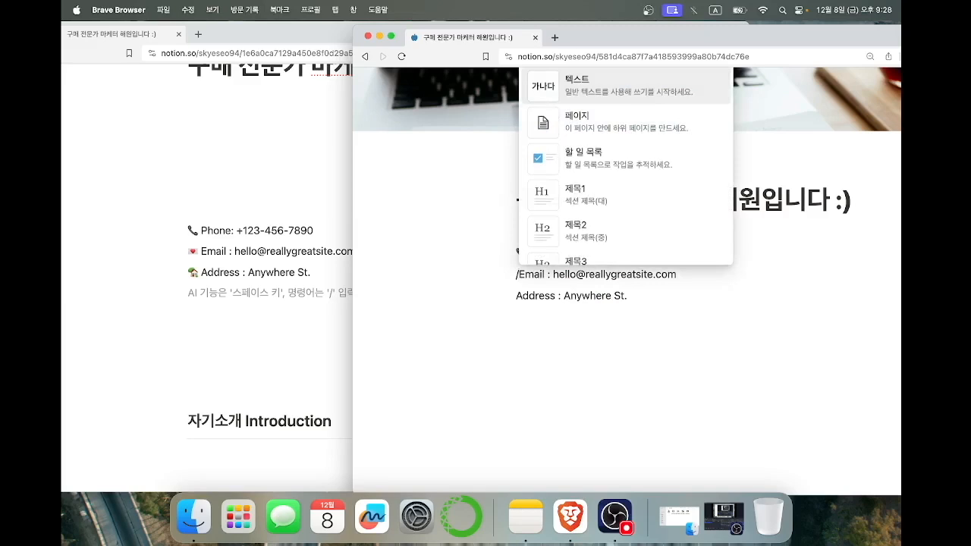
key(Return)
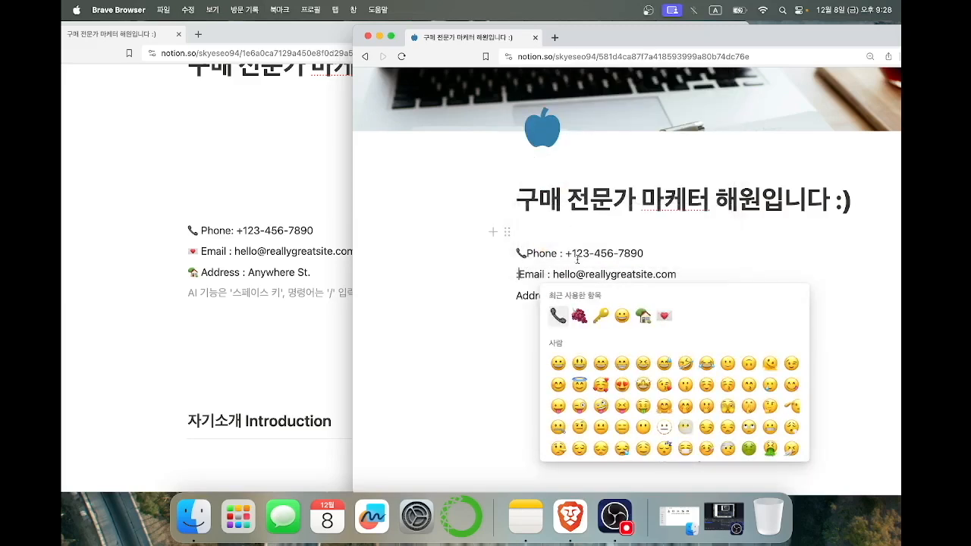
text(ema)
key(BackSpace)
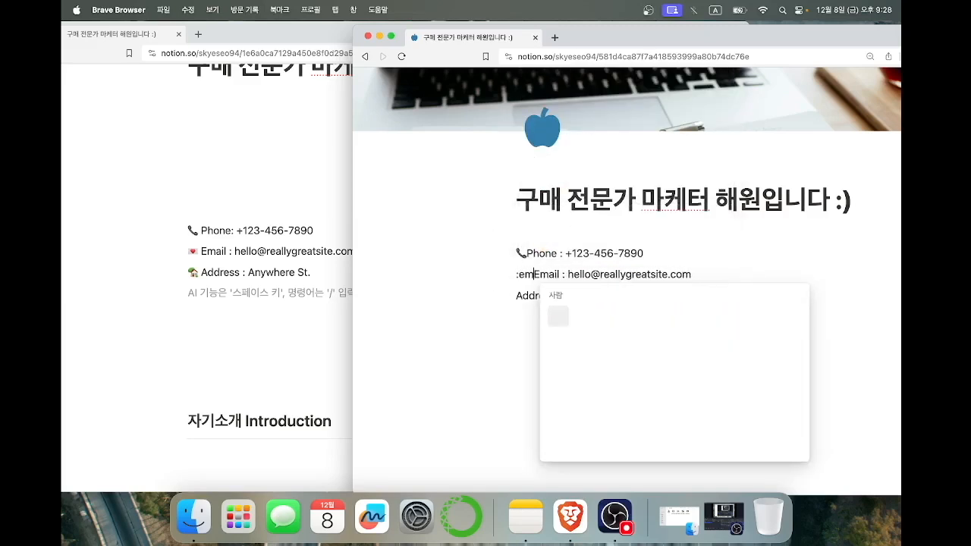
text(a)
key(BackSpace)
key(BackSpace)
key(BackSpace)
key(BackSpace)
key(Escape)
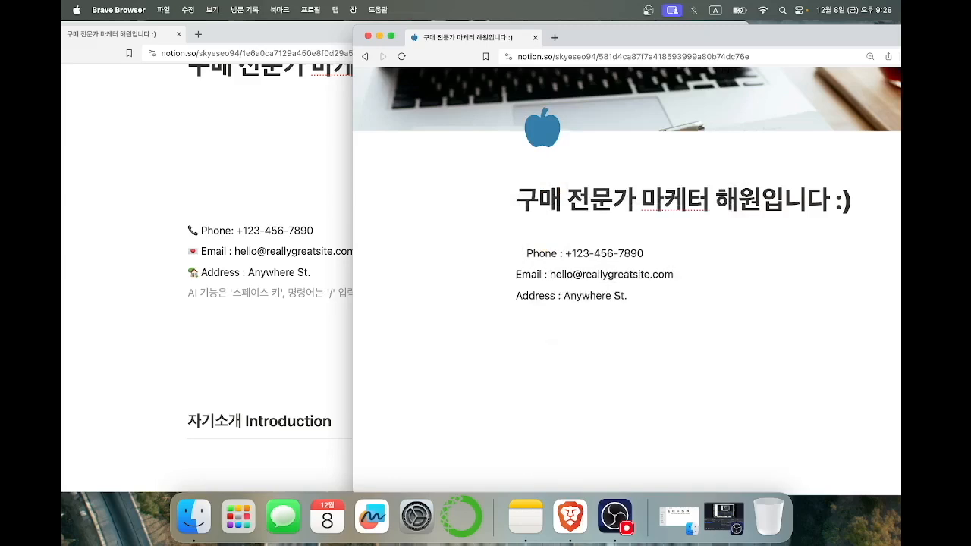
Insert the love letter emoji before the Email line and add a space after the Phone line's emoji.
text(/)
scroll(610, 189, down, 5)
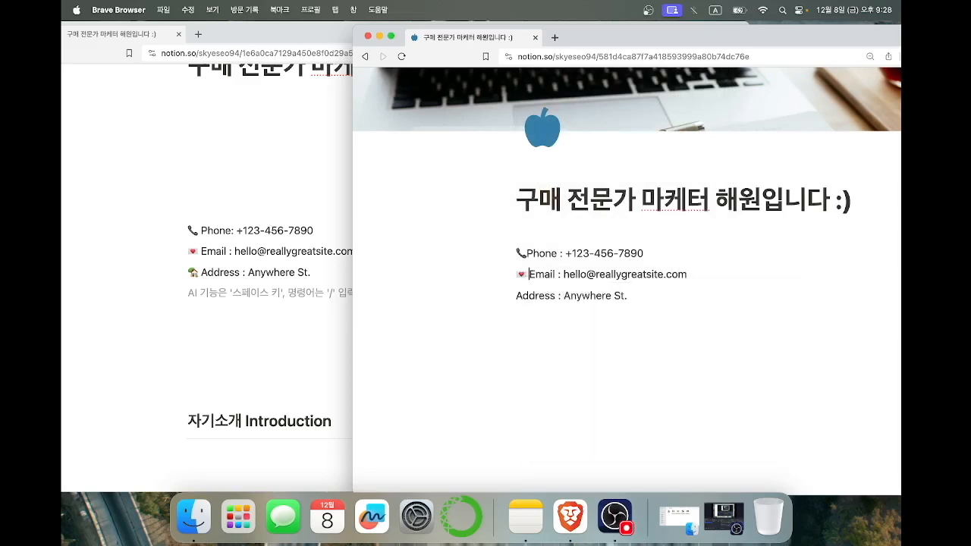
click(526, 254)
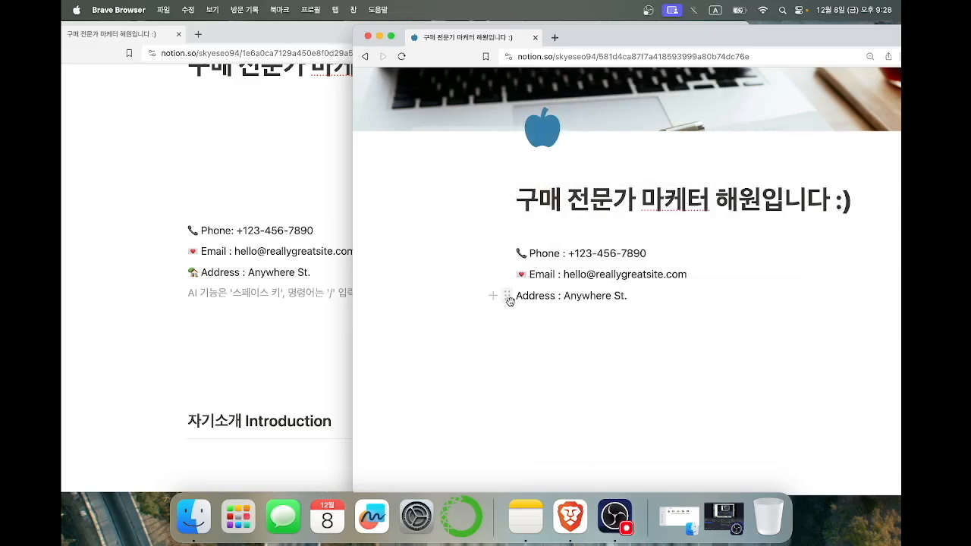
Insert the house with garden emoji in front of the Address line.
click(516, 296)
text(/emo)
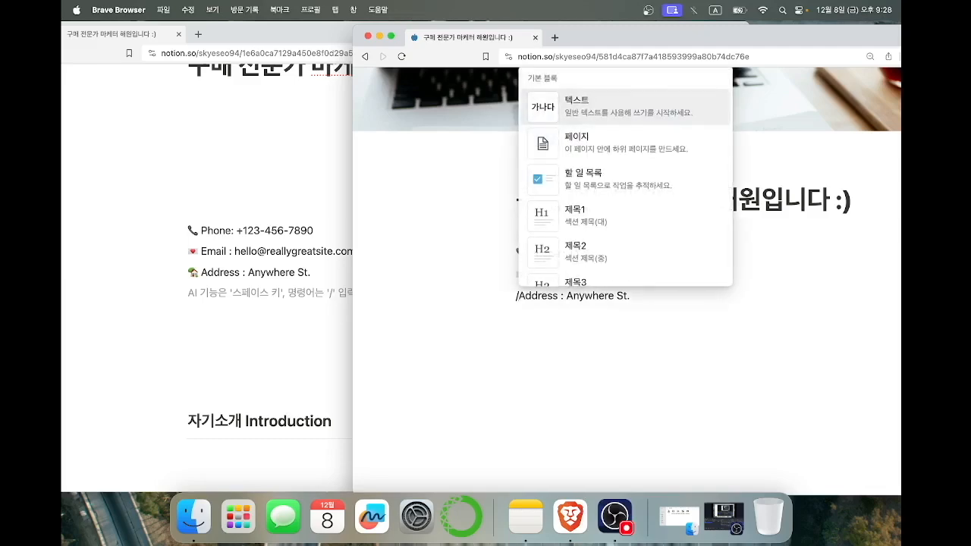
click(563, 265)
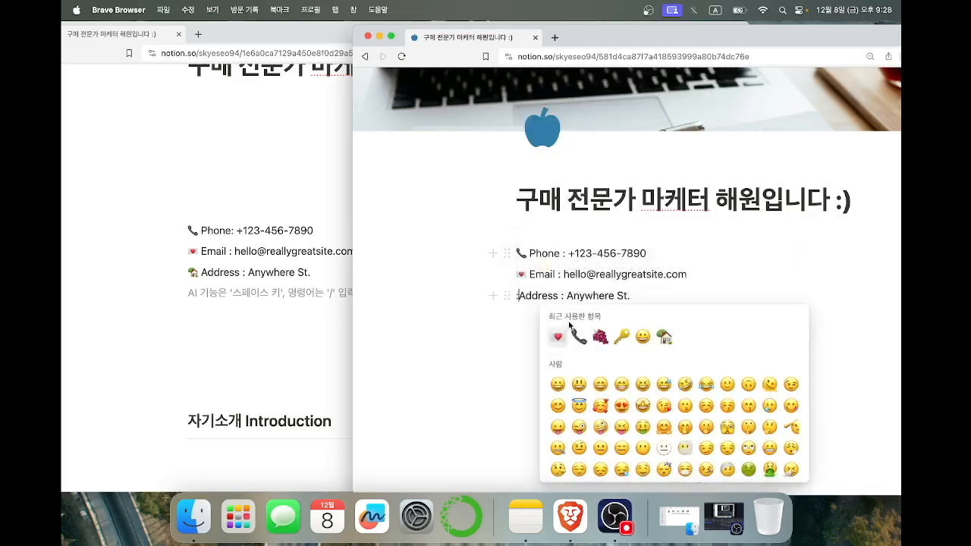
text(hom)
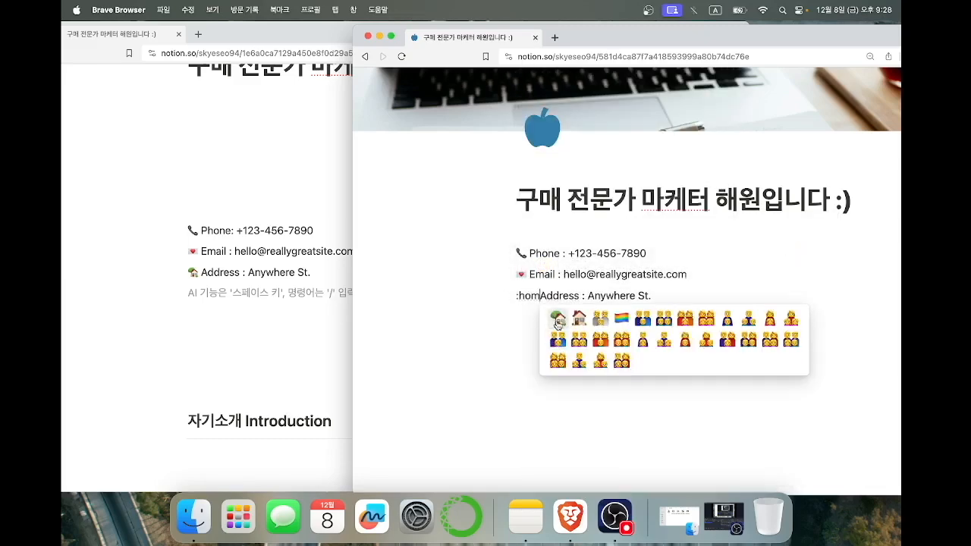
click(558, 321)
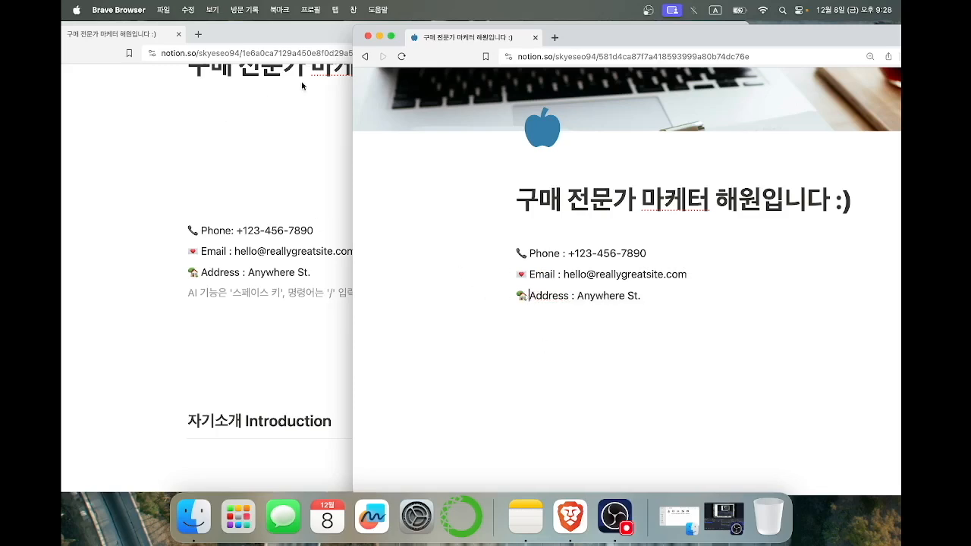
Arrange the windows and insert the 주인공 photo from the 중요한파일 Finder folder between the title and the Phone line.
click(282, 34)
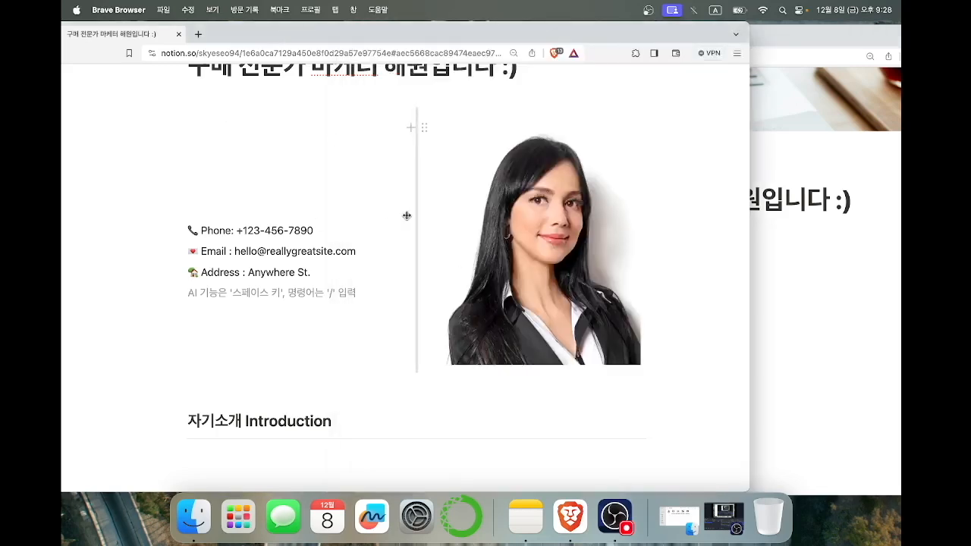
drag(648, 30, 430, 38)
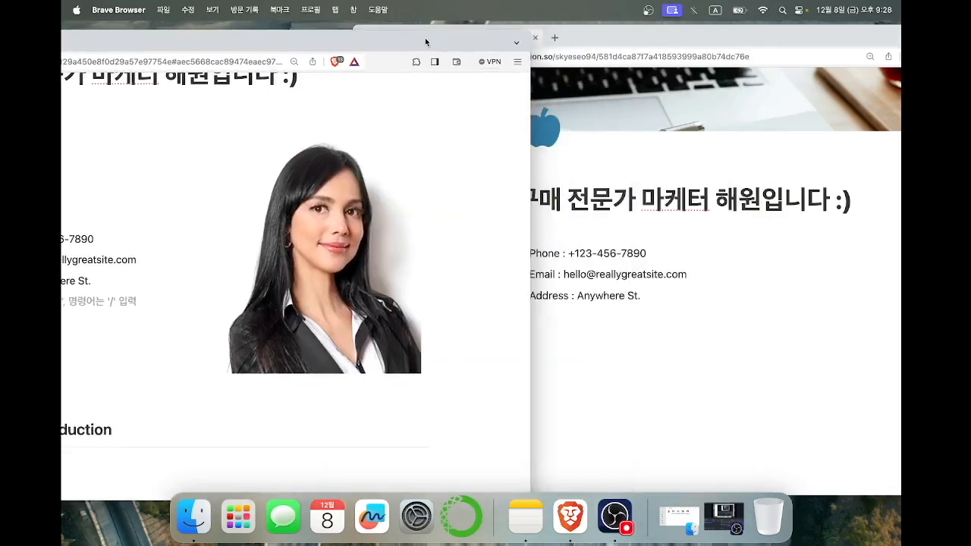
drag(639, 43, 612, 68)
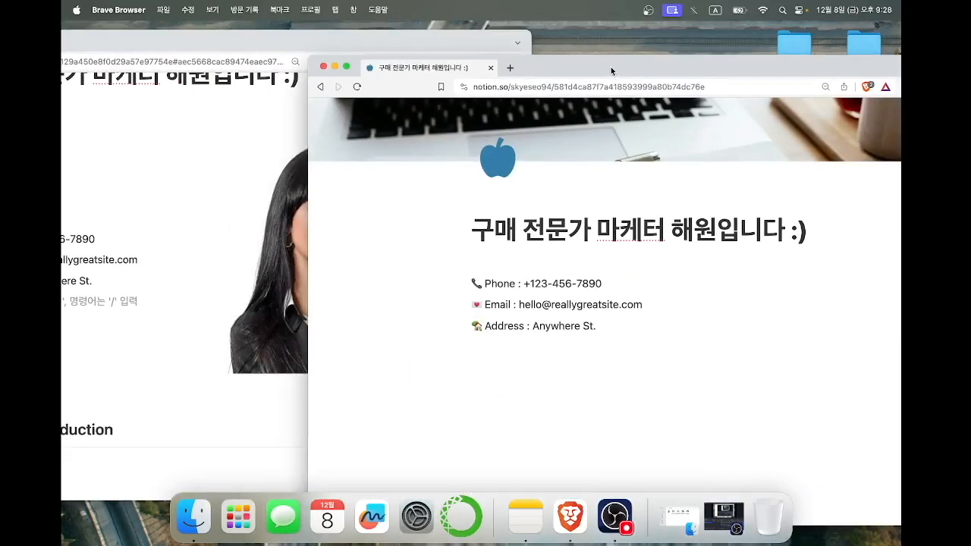
click(679, 519)
drag(597, 156, 185, 85)
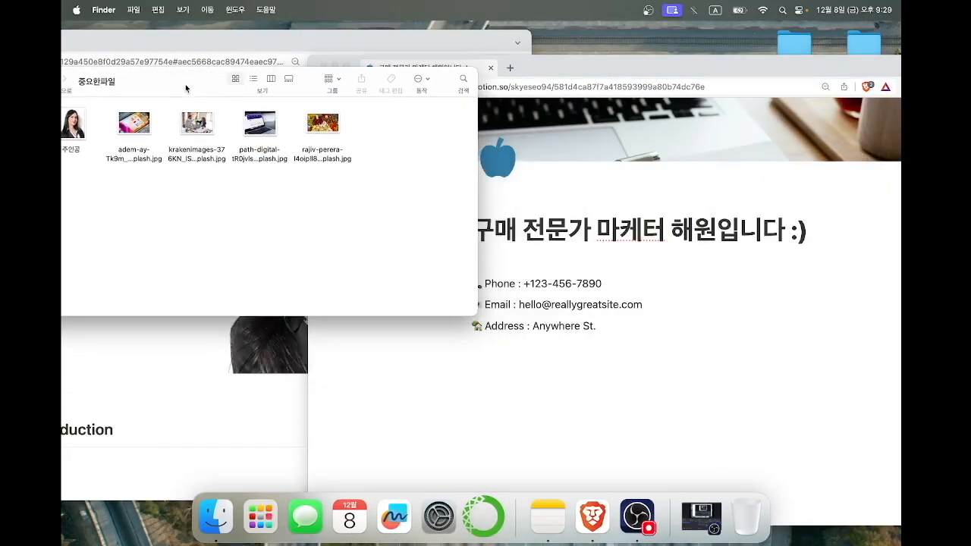
drag(74, 120, 824, 285)
drag(755, 68, 538, 6)
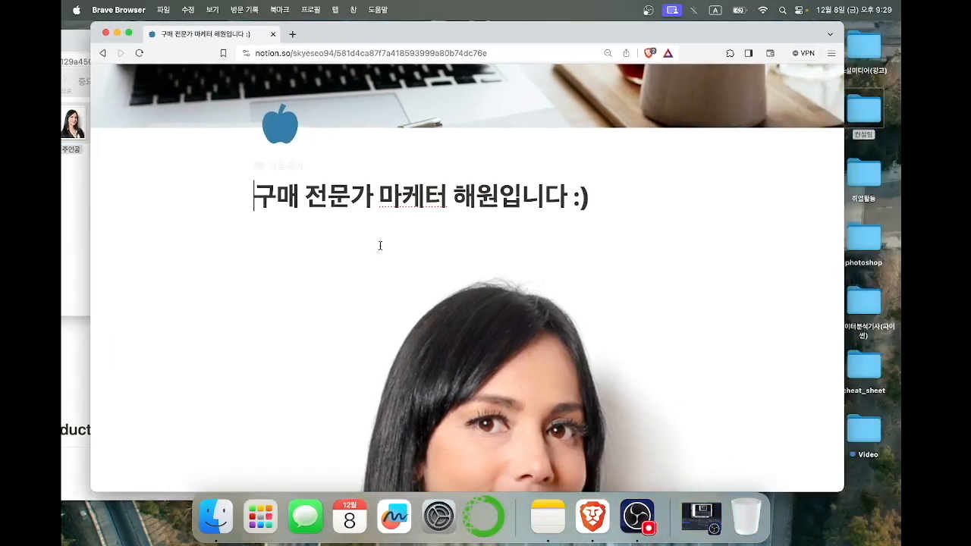
Shrink the portrait photo to about half the content width and place it in a column beside the Email line.
scroll(276, 246, down, 5)
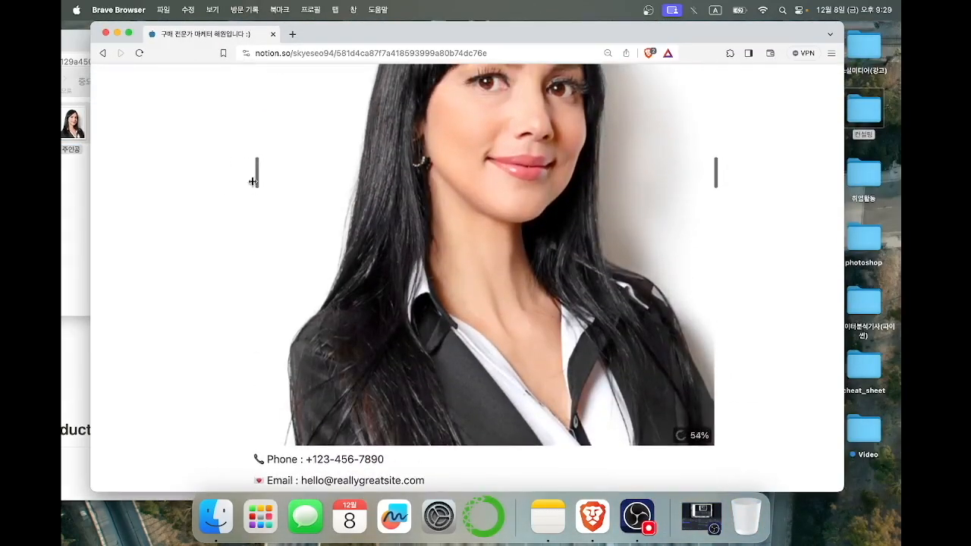
drag(252, 166, 359, 145)
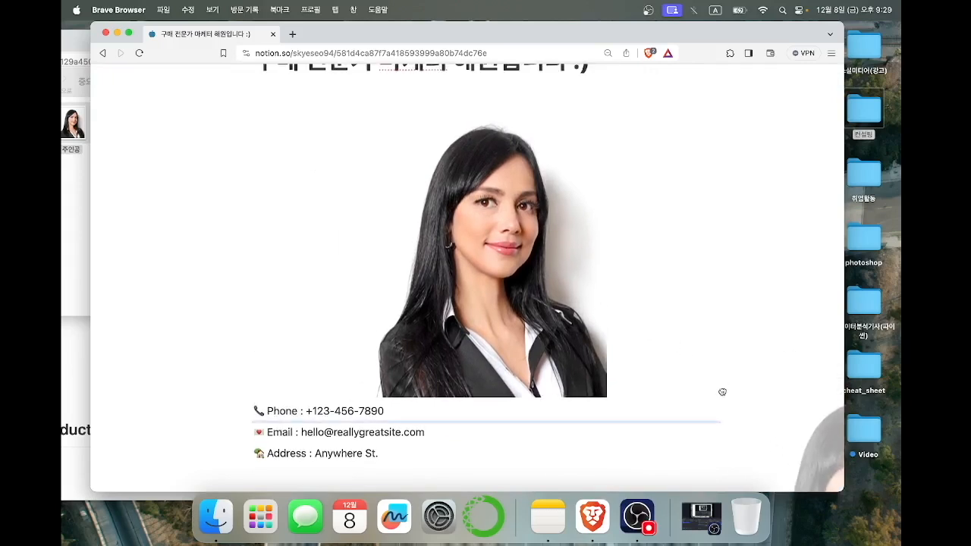
drag(751, 394, 724, 427)
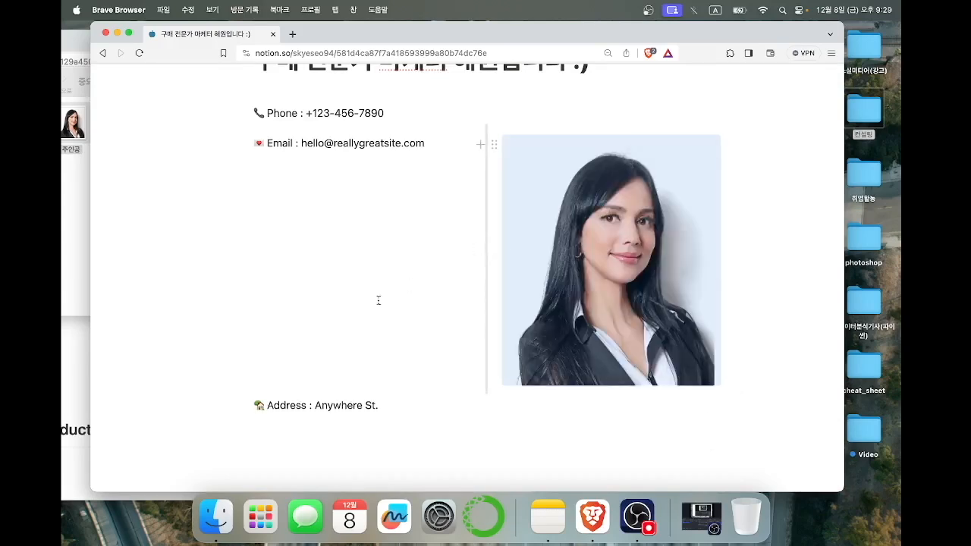
Add several blank lines below the Email line in the column beside the photo.
click(322, 189)
click(255, 113)
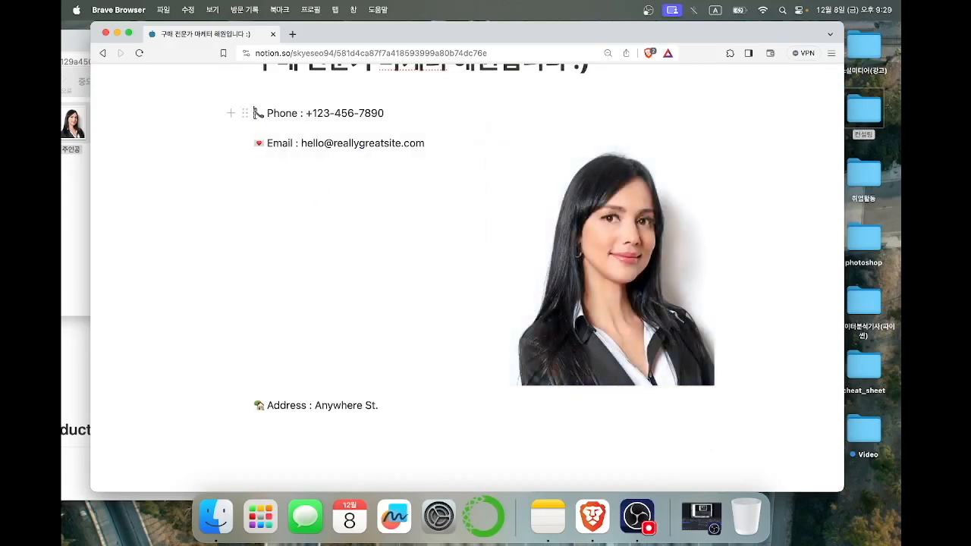
key(Return)
key(super+z)
key(Return)
key(Return)
key(BackSpace)
key(Return)
key(Return)
key(Return)
key(Return)
key(BackSpace)
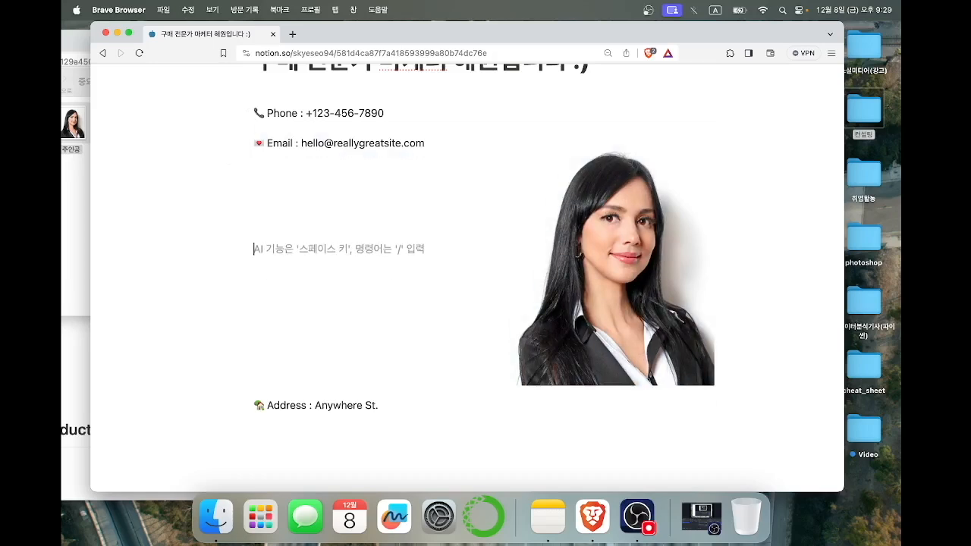
key(Return)
key(BackSpace)
Copy the Phone line with its emoji into the last blank line below the Email line.
drag(425, 143, 254, 113)
click(315, 243)
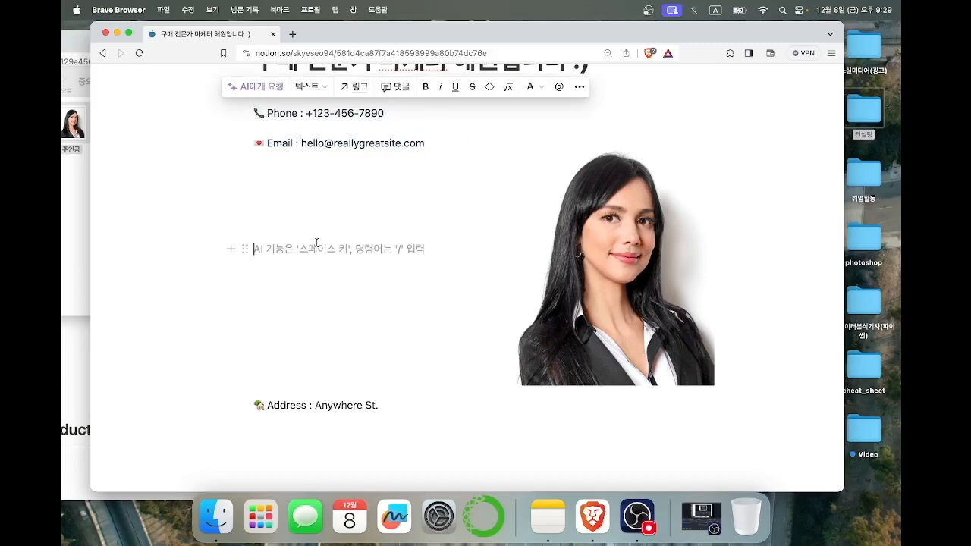
key(super+v)
Copy the Email line with its emoji onto a new line directly below the copied Phone line beside the photo.
drag(252, 143, 439, 145)
key(super+c)
click(360, 276)
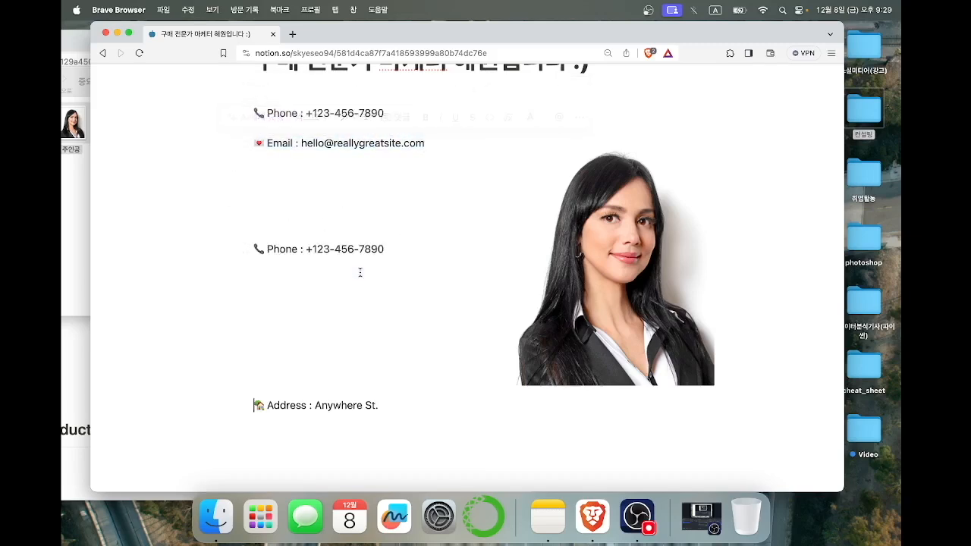
click(250, 269)
click(255, 250)
key(Return)
key(super+v)
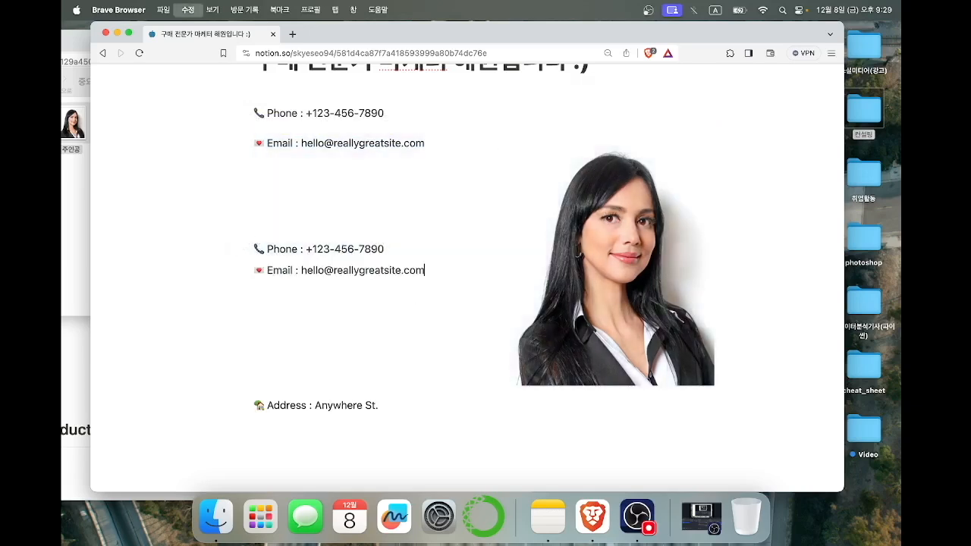
Copy the Address line below the copied Email line and delete the original Address line under the photo.
drag(257, 406, 406, 404)
key(super+c)
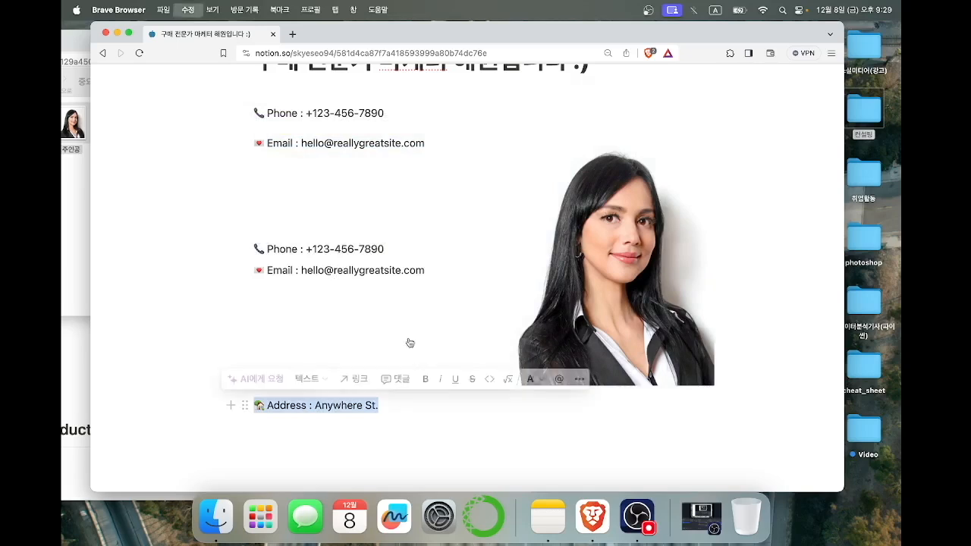
click(427, 271)
key(Return)
key(super+v)
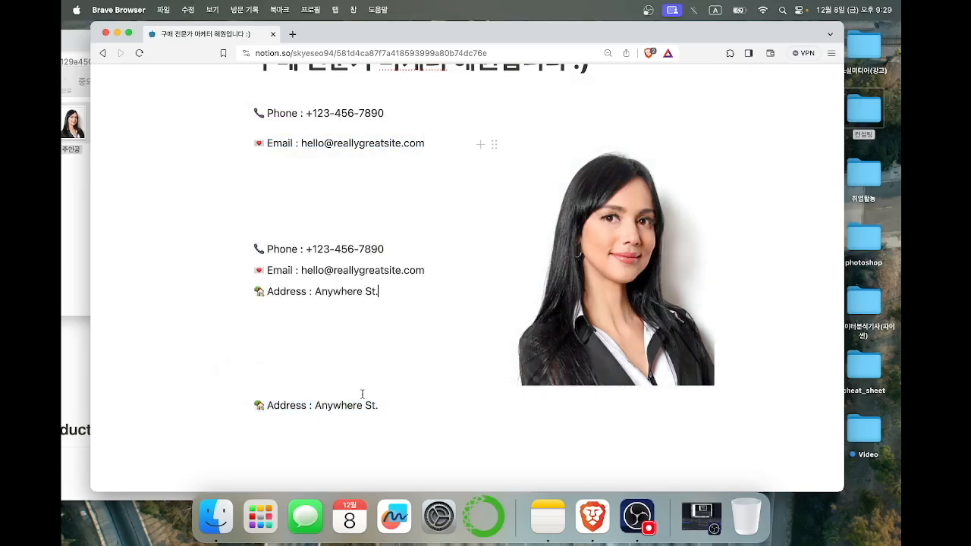
drag(380, 403, 258, 405)
key(BackSpace)
key(BackSpace)
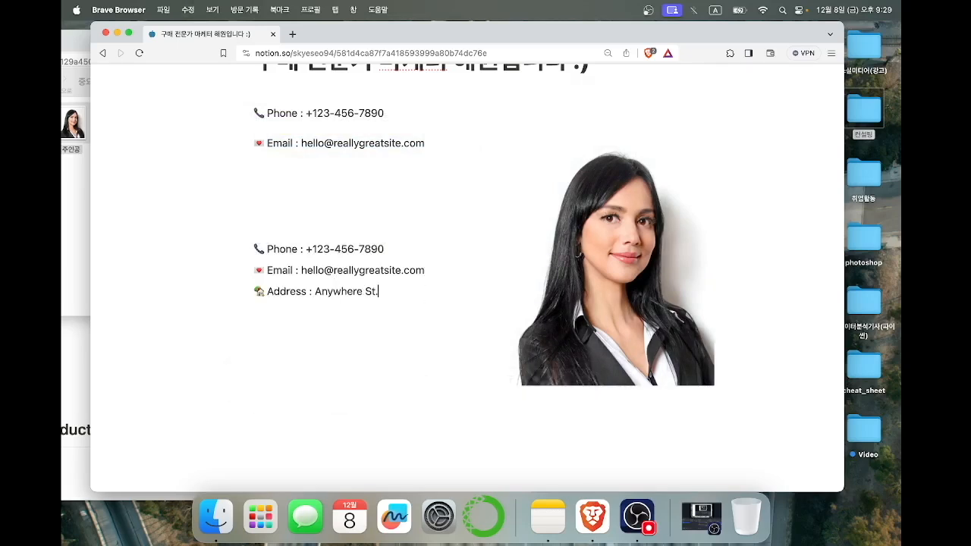
Delete the original Phone and Email lines under the title along with two of the blank lines below them.
drag(423, 157, 230, 113)
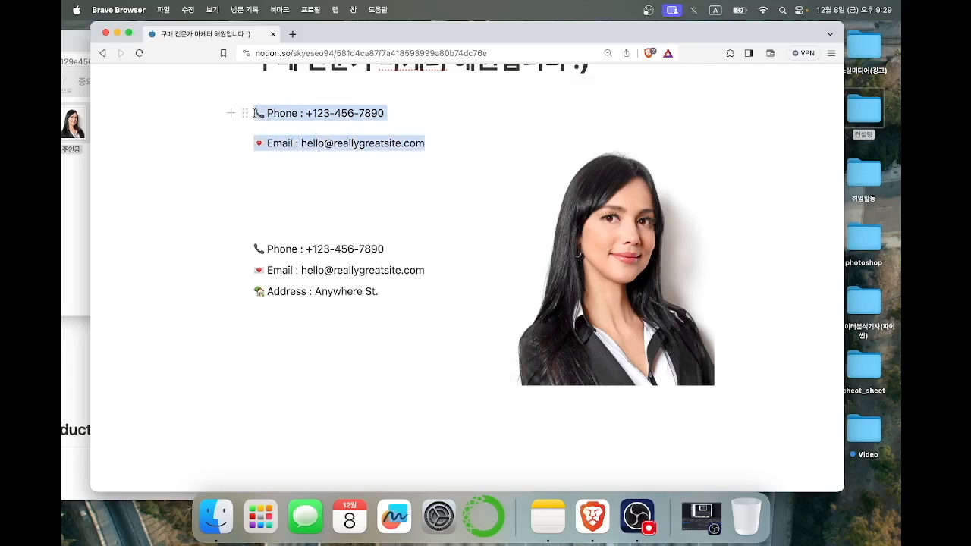
key(BackSpace)
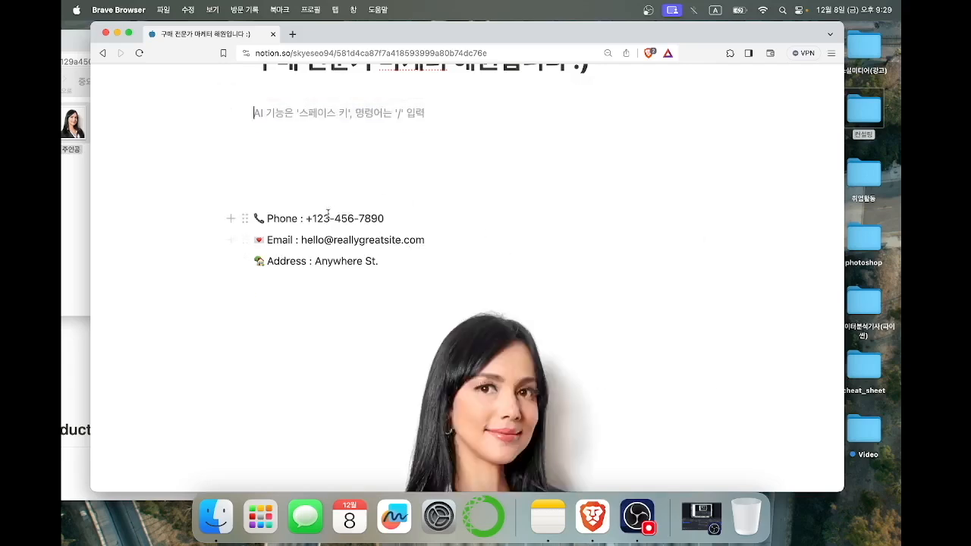
click(254, 155)
key(BackSpace)
key(BackSpace)
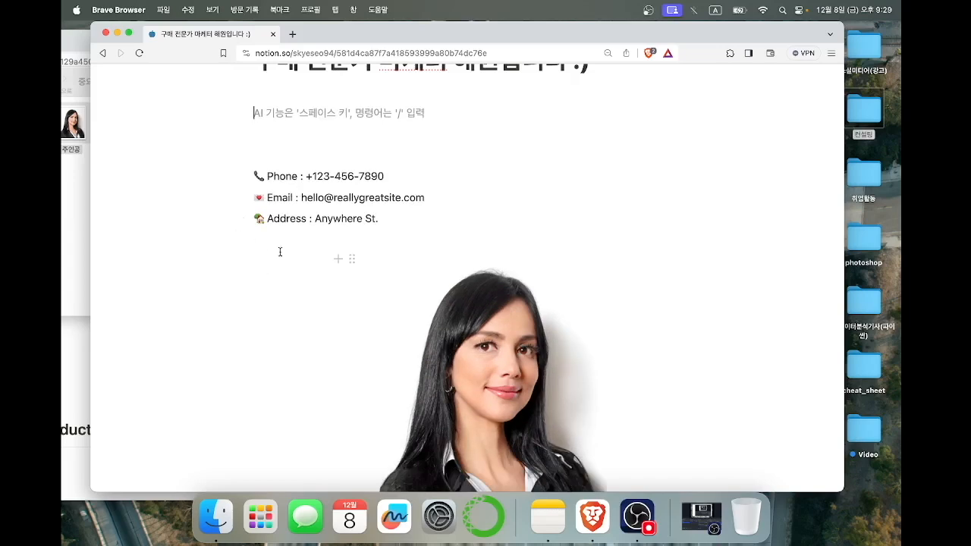
Move the portrait photo up into a column beside the Phone line.
drag(355, 256, 736, 180)
scroll(676, 186, down, 1)
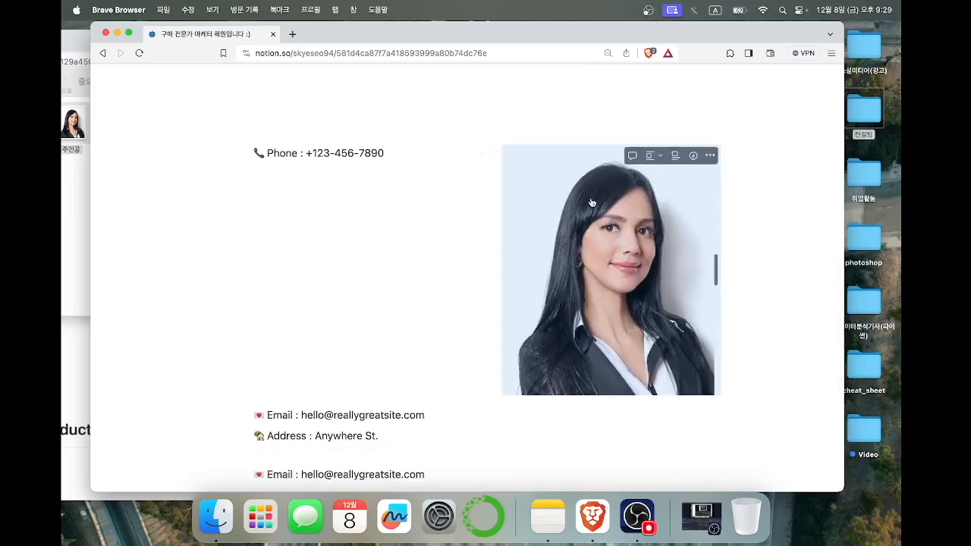
scroll(352, 397, down, 1)
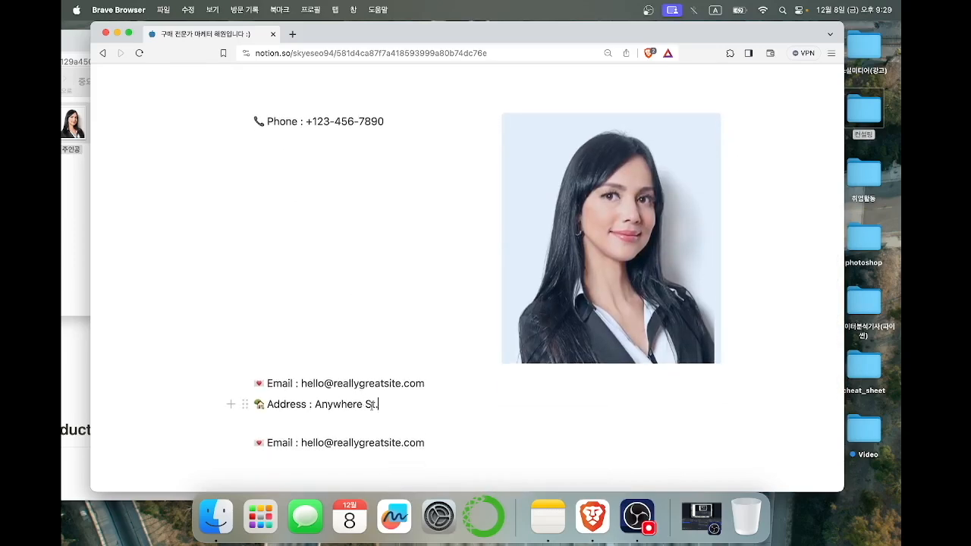
Add several blank lines below the Phone line in the column beside the photo.
drag(380, 404, 244, 381)
click(286, 182)
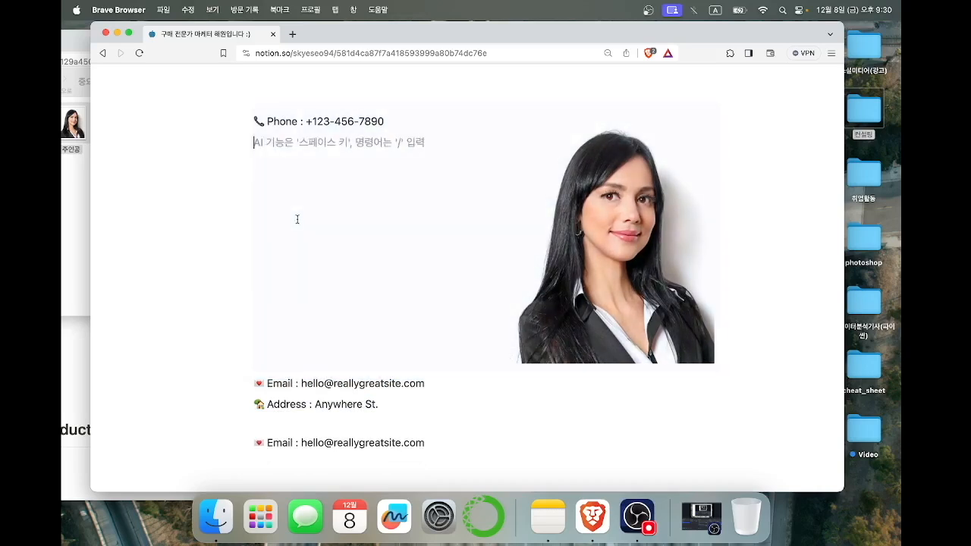
key(Return)
key(Return)
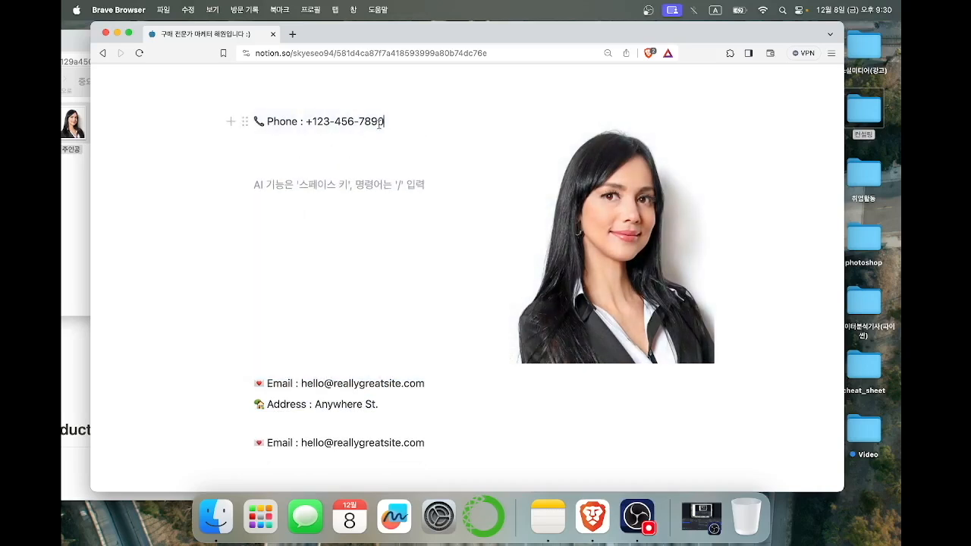
Copy the Phone line with its emoji to a new line below the added blank lines.
drag(390, 124, 245, 122)
key(super+c)
click(293, 214)
key(Return)
key(super+v)
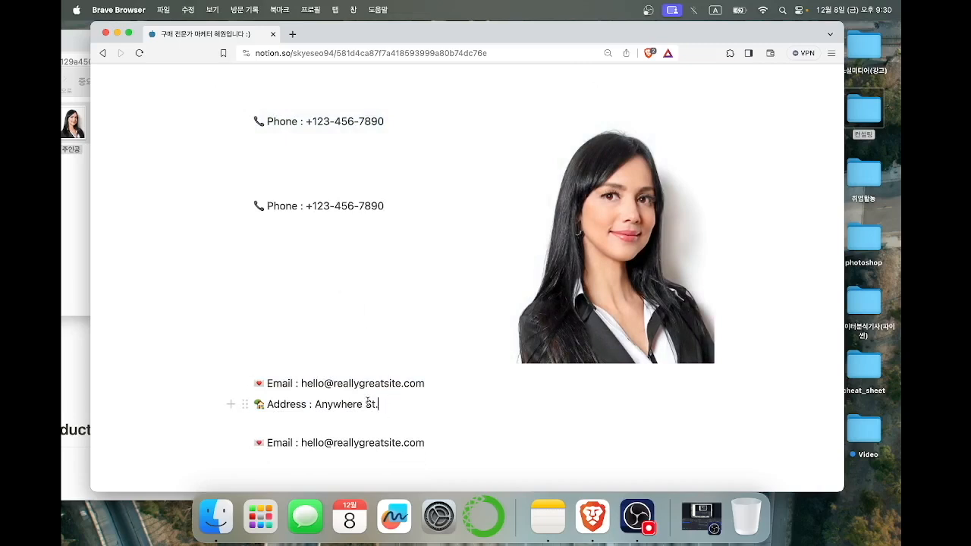
drag(389, 402, 255, 384)
key(super+v)
key(super+z)
Copy the Email and Address lines from under the photo to directly below the lower Phone line in the column.
drag(382, 401, 255, 383)
key(super+c)
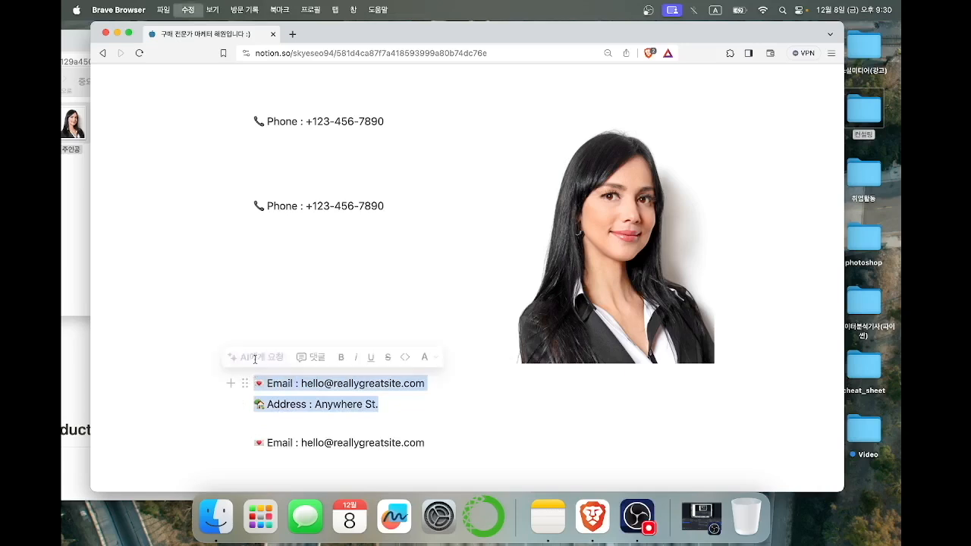
click(286, 233)
key(super+v)
Delete the leftover Email and Address lines and the duplicate Email line under the photo.
drag(390, 409, 251, 382)
key(BackSpace)
click(248, 420)
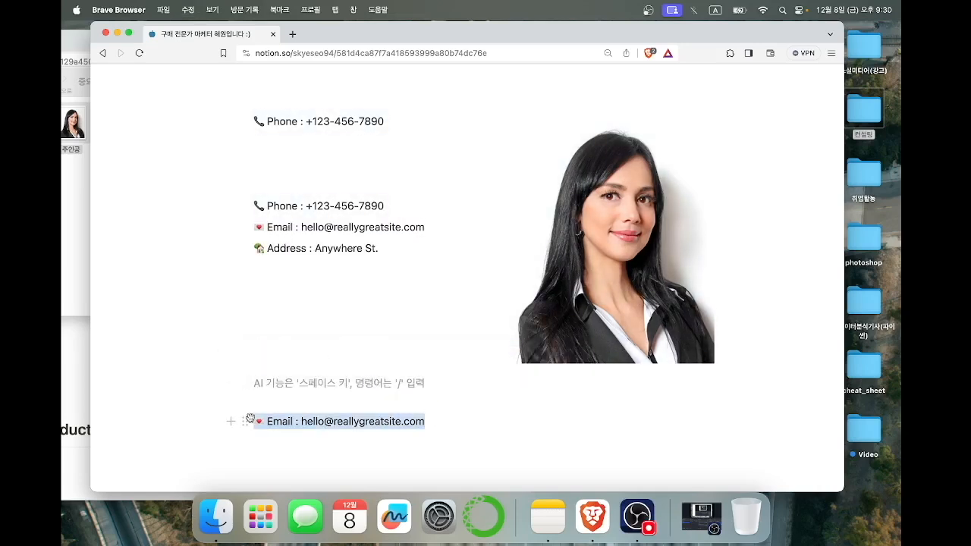
key(BackSpace)
Delete the upper duplicate Phone line and the extra blank lines between the title and the photo.
click(253, 205)
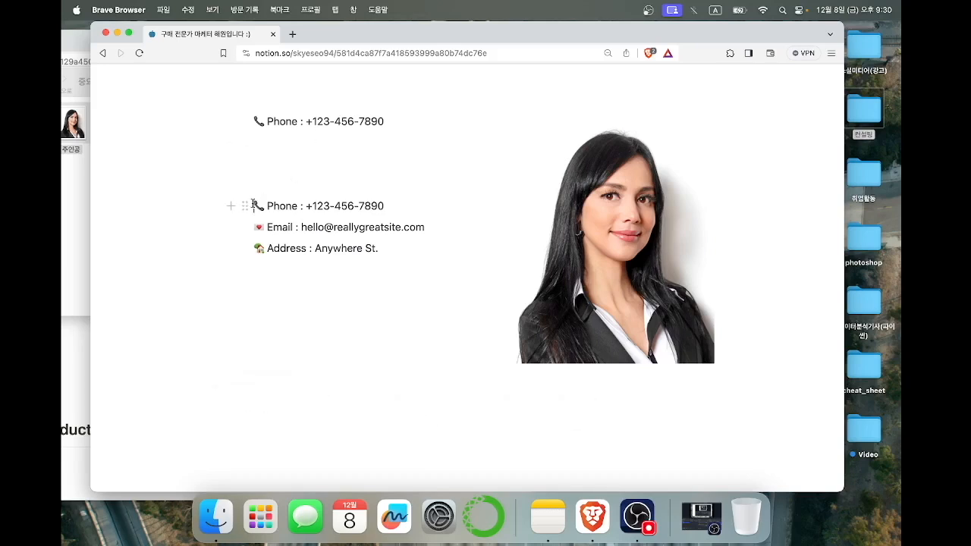
key(Return)
scroll(253, 204, up, 2)
drag(387, 201, 255, 201)
key(BackSpace)
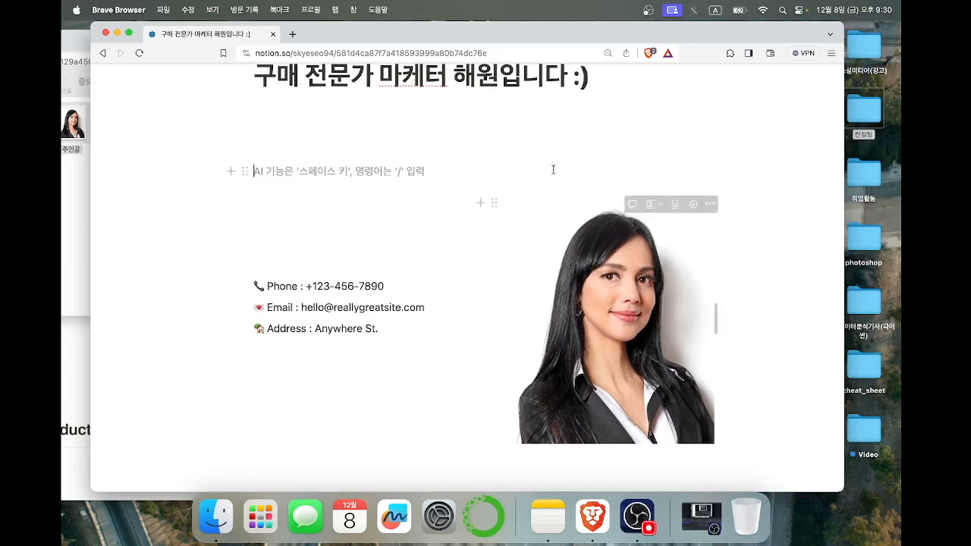
key(BackSpace)
key(BackSpace)
key(BackSpace)
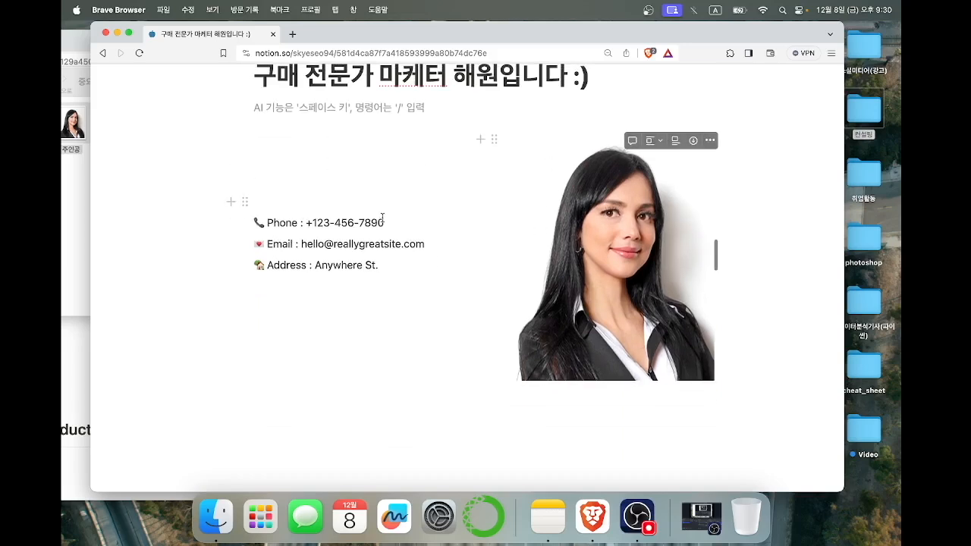
Insert a blank line above the Phone line to lower the contact lines beside the photo.
click(460, 323)
click(255, 222)
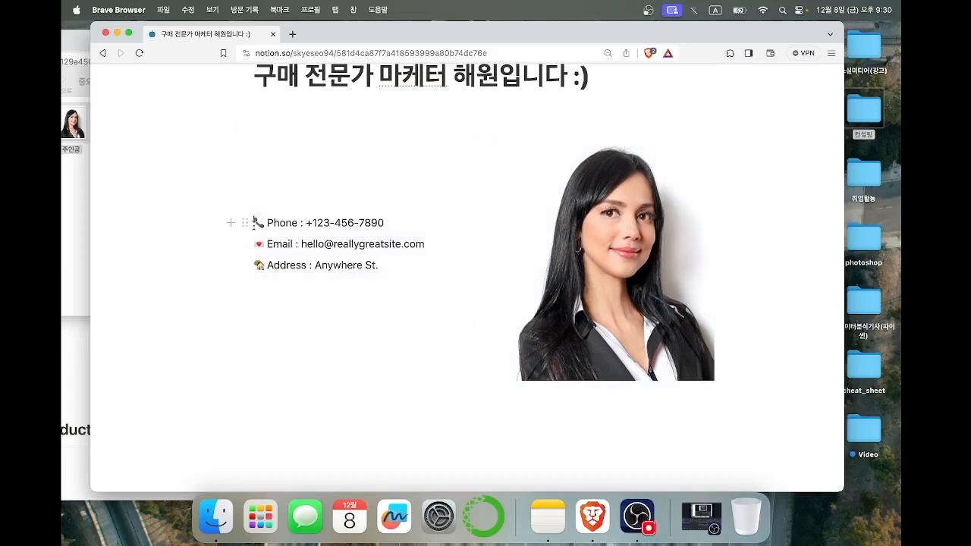
key(Return)
scroll(444, 401, up, 1)
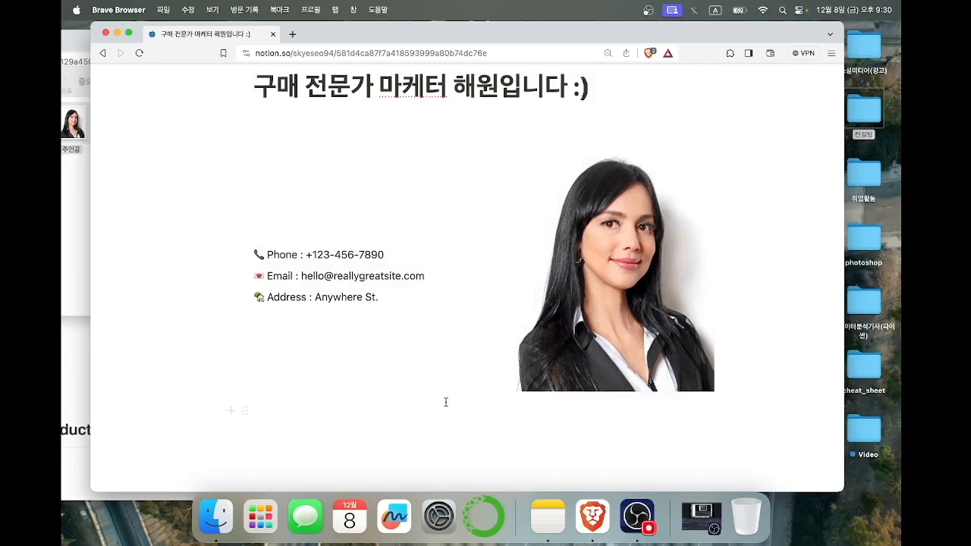
Minimize the Finder window and arrange the two page windows so the finished page's Introduction section shows beside the new page.
drag(331, 32, 712, 32)
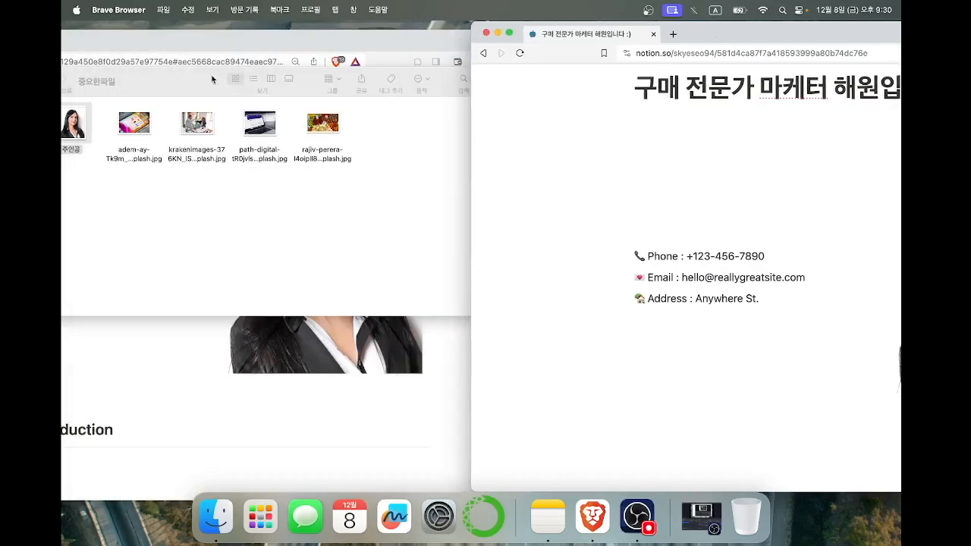
drag(232, 66, 752, 113)
click(556, 97)
drag(273, 41, 427, 36)
drag(871, 46, 773, 32)
scroll(212, 345, down, 7)
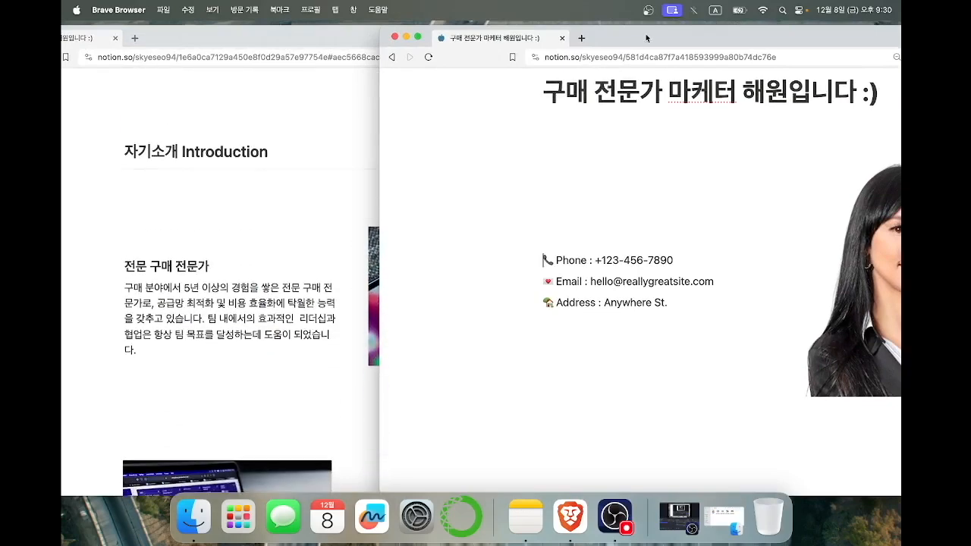
drag(646, 38, 485, 34)
scroll(425, 250, down, 4)
Write the line "자기소개 Introduction" in the blank block below the portrait photo.
click(438, 329)
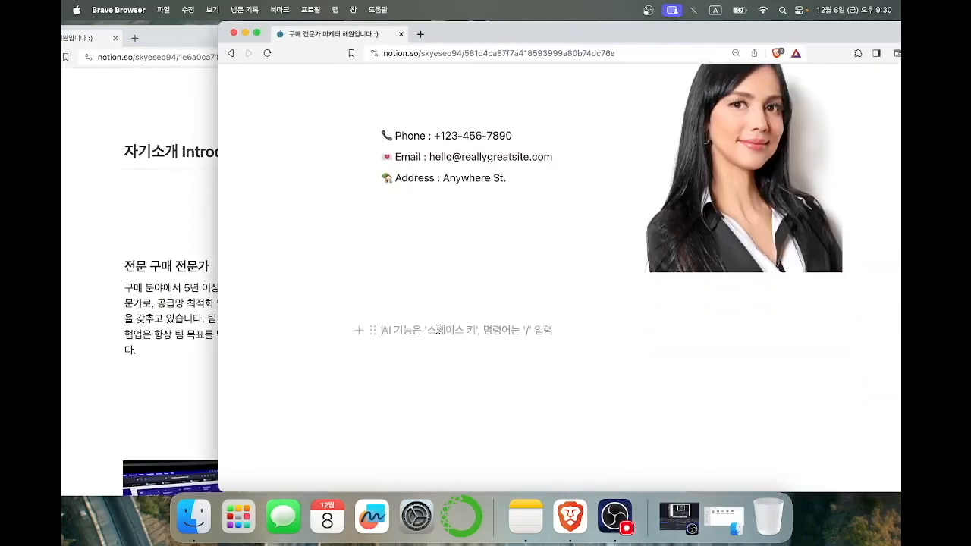
text(w)
key(ctrl+space)
key(BackSpace)
text(자기소개)
key(ctrl+space)
text(Introdu)
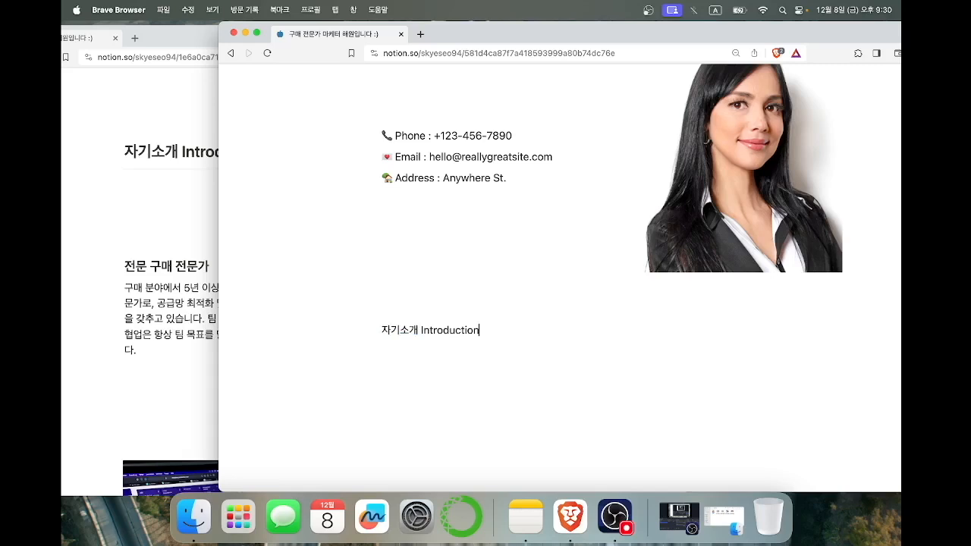
Turn the "자기소개 Introduction" line into a 제목2 heading and start an empty line below it.
drag(485, 330, 376, 331)
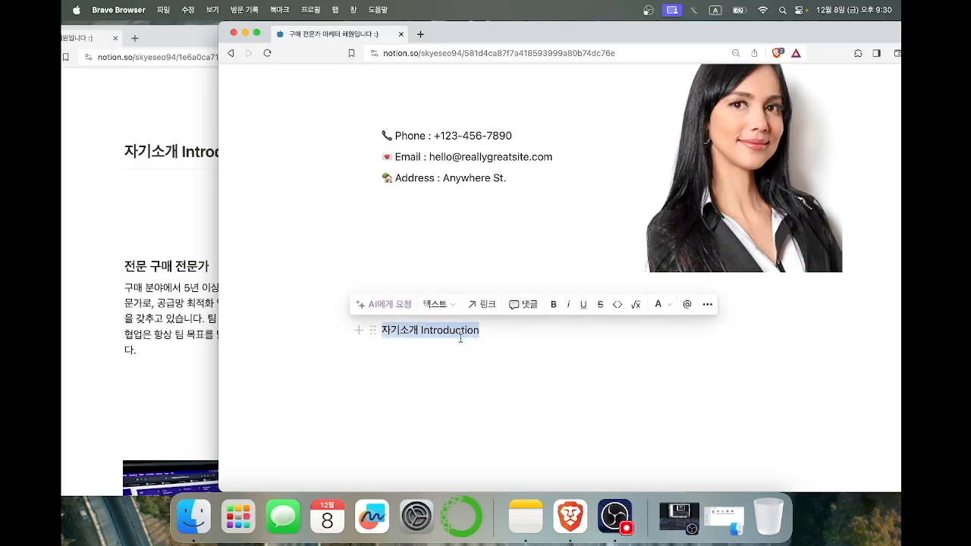
click(438, 309)
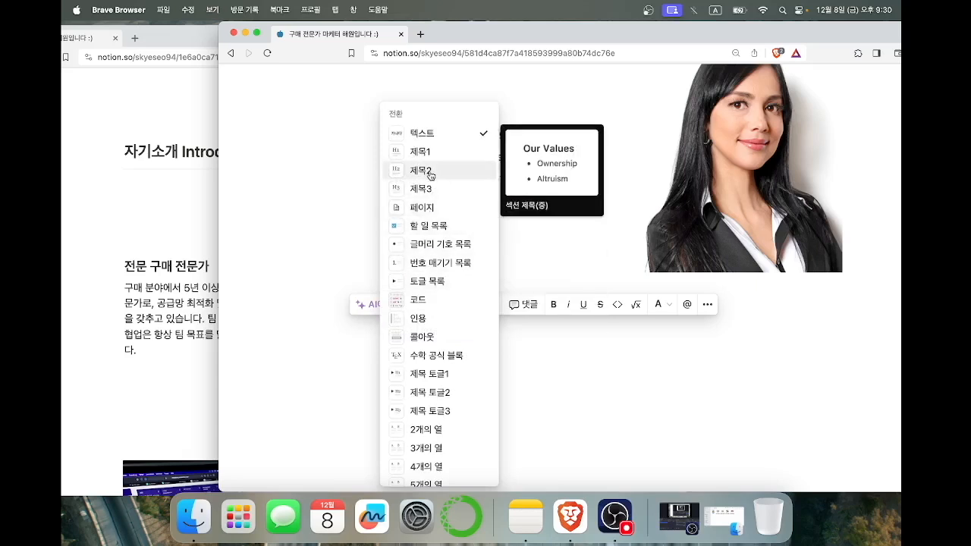
click(430, 173)
click(512, 396)
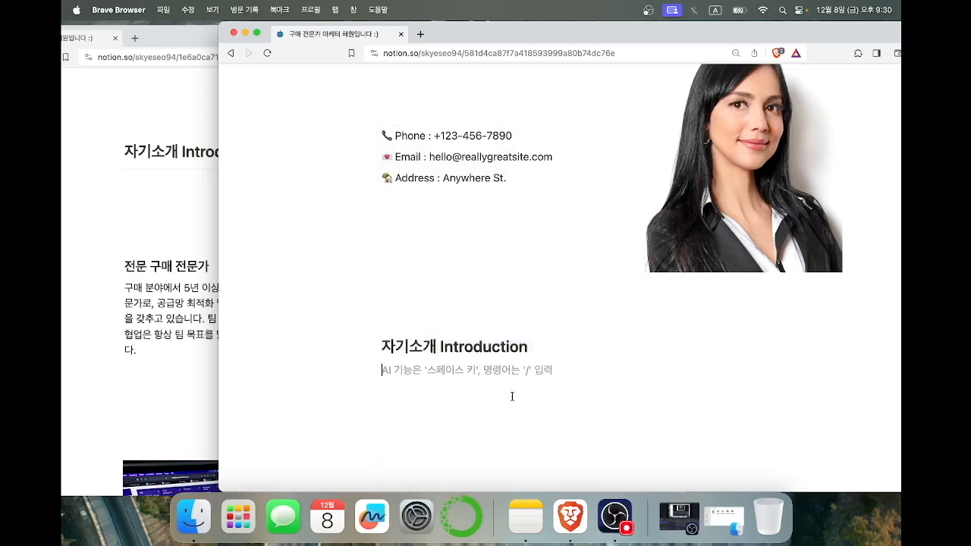
Insert a 구분선 divider directly below the "자기소개 Introduction" heading, as on the finished page.
scroll(512, 396, down, 1)
drag(455, 37, 736, 46)
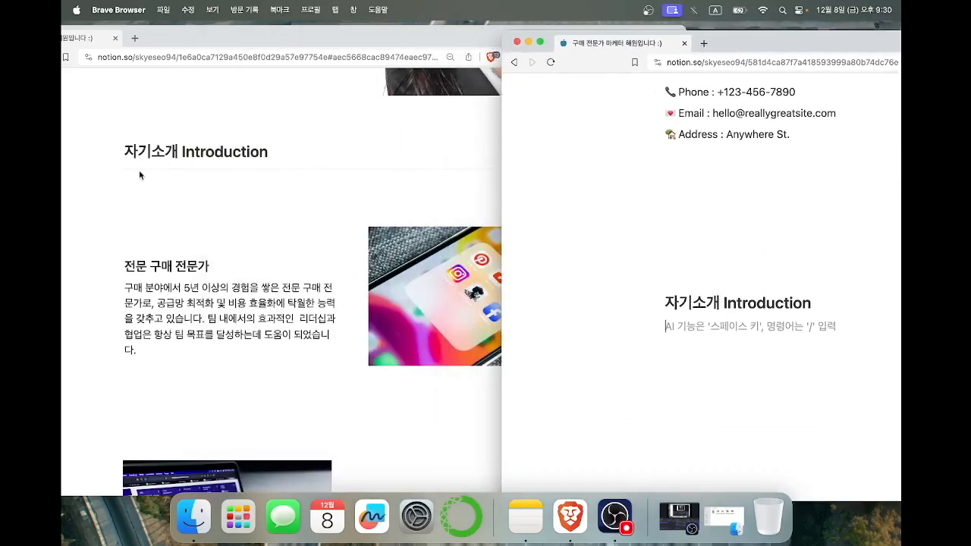
drag(765, 43, 585, 34)
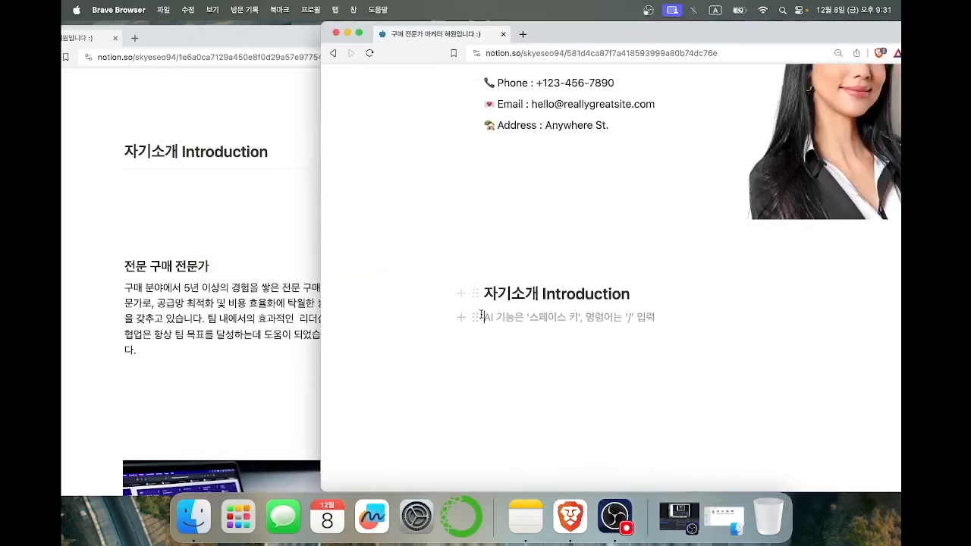
text(/)
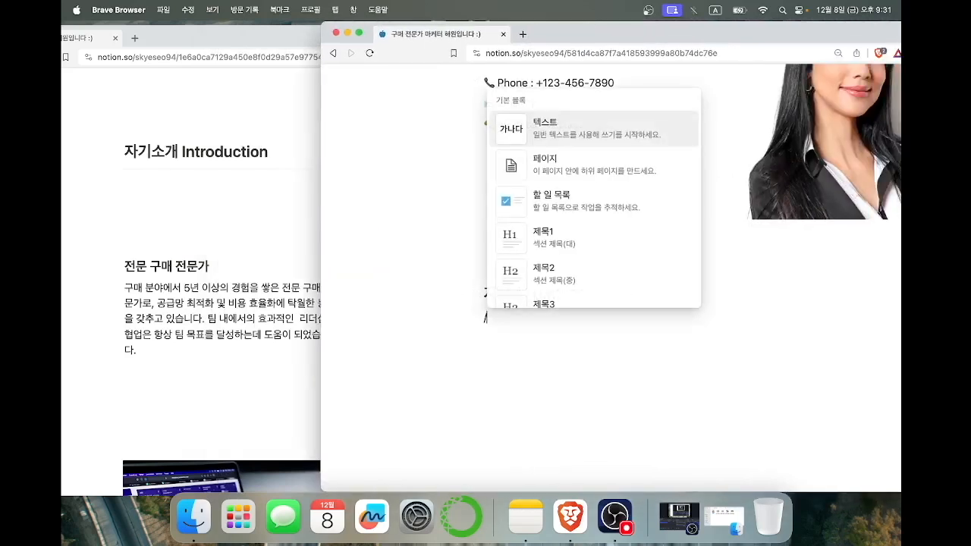
text(d)
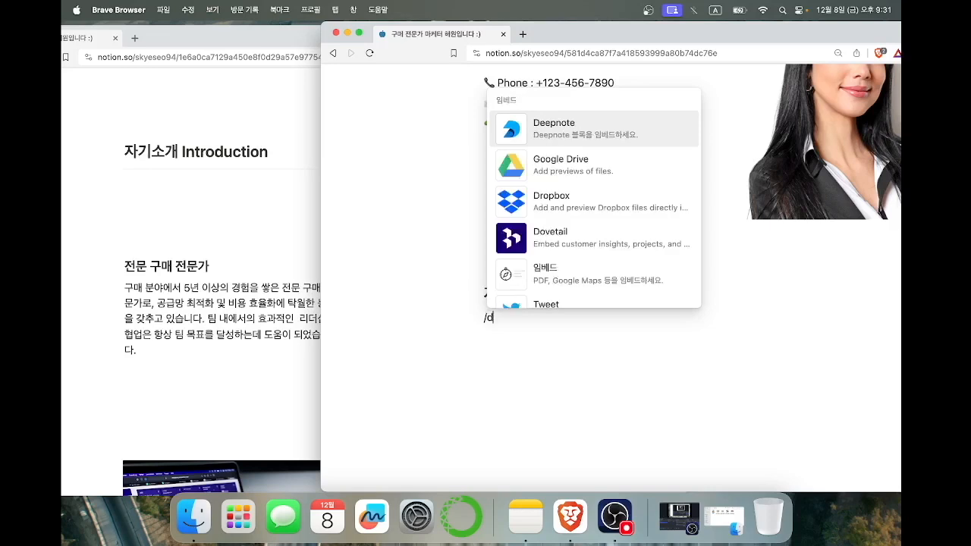
text(iv)
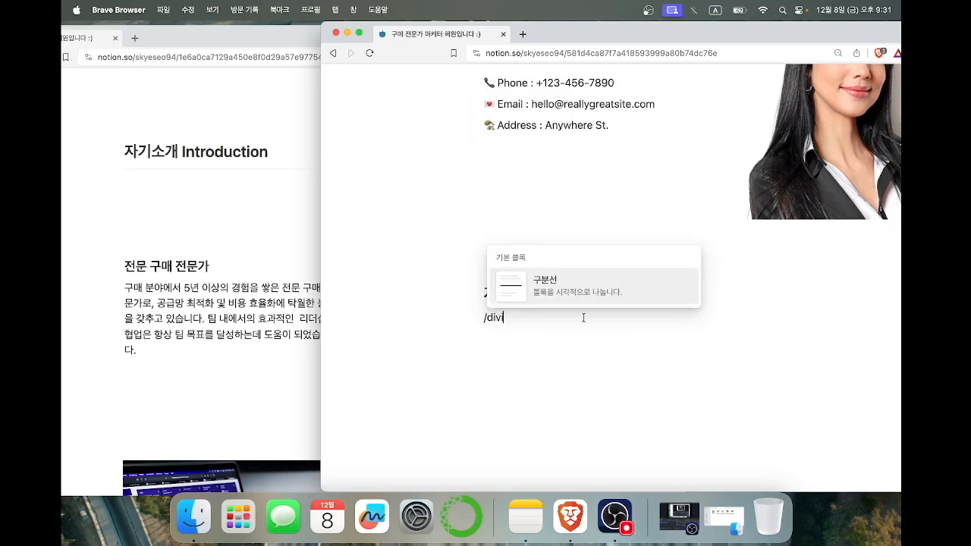
text(i)
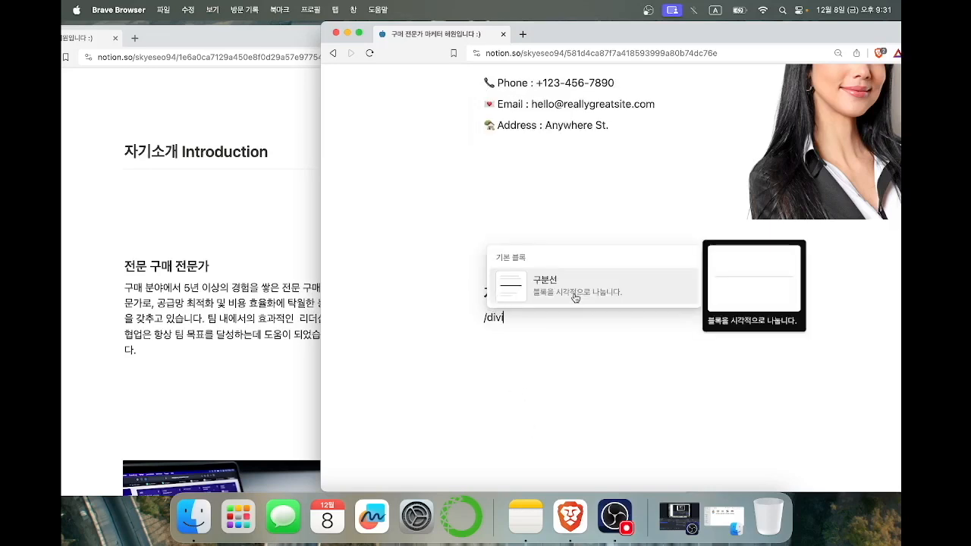
click(575, 296)
Bring the finished page's 전문 구매 전문가 section into view and add two blank lines below the new page's divider.
drag(613, 33, 597, 10)
scroll(165, 293, down, 2)
drag(541, 23, 565, 22)
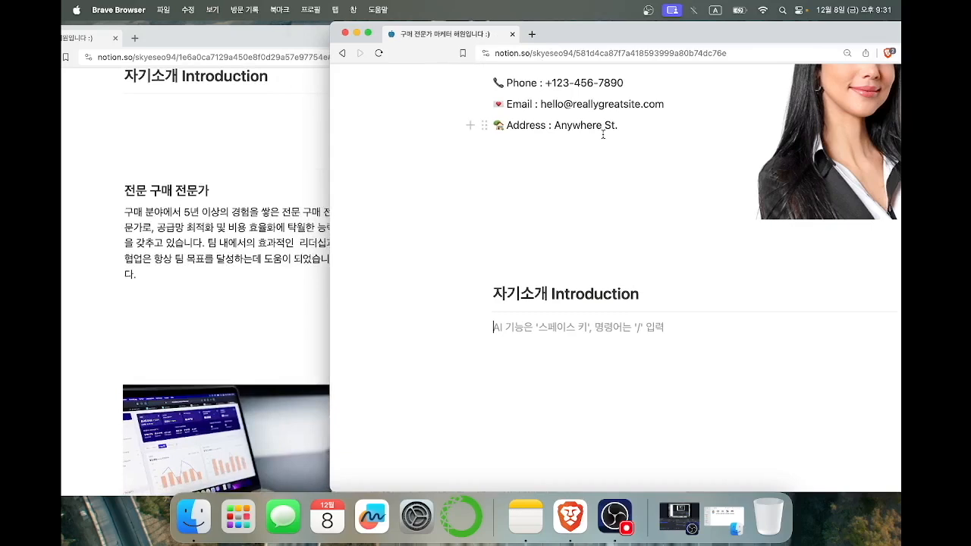
key(Return)
key(Return)
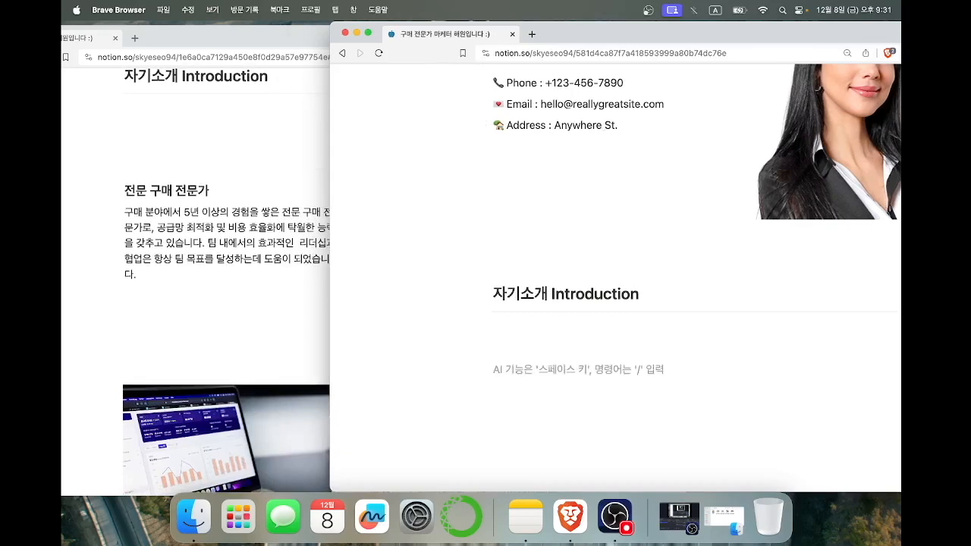
Copy the "전문 구매 전문가" heading from the finished page into the new page's blank line below the divider.
click(154, 256)
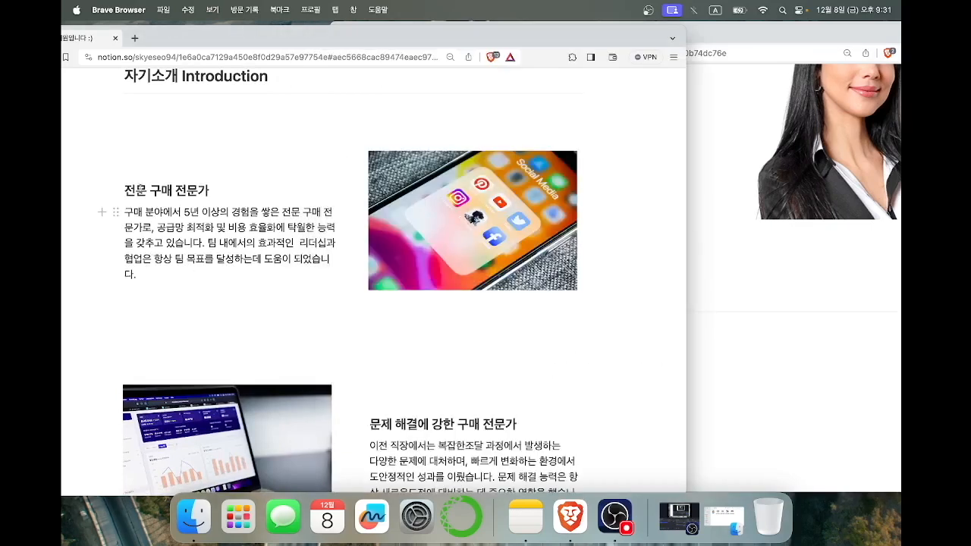
click(116, 191)
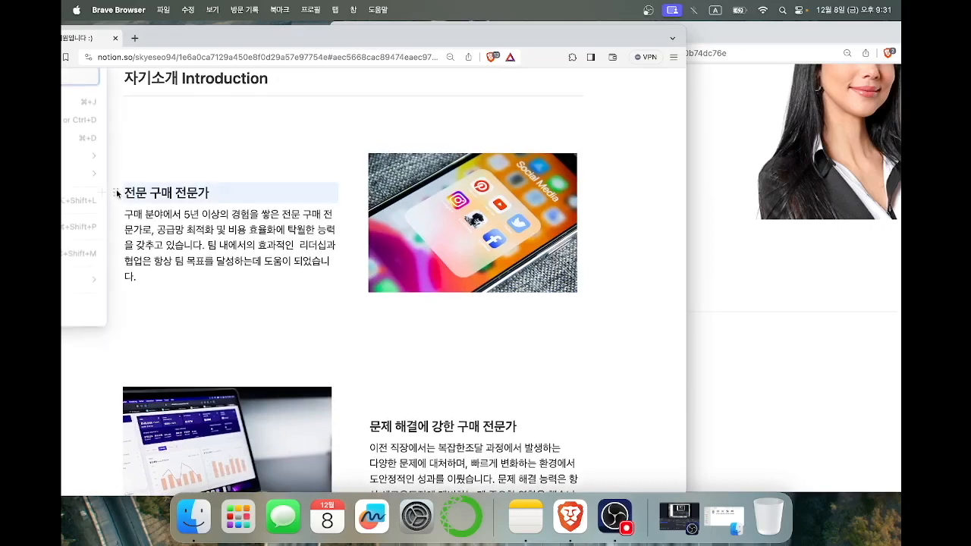
key(Escape)
click(854, 302)
drag(721, 28, 635, 11)
click(464, 372)
text(전문 구매 전문가)
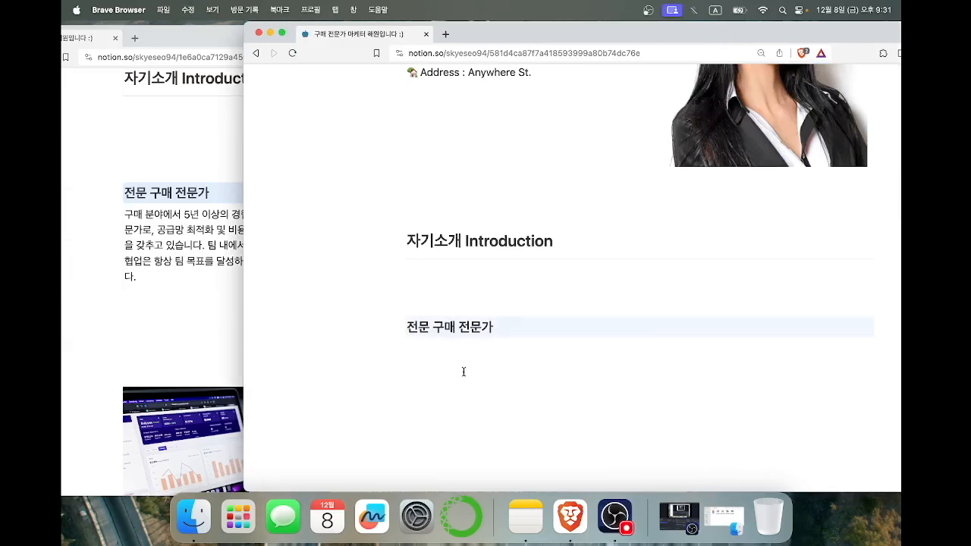
Check which block type the new page's "전문 구매 전문가" heading uses.
click(486, 340)
drag(495, 327, 404, 324)
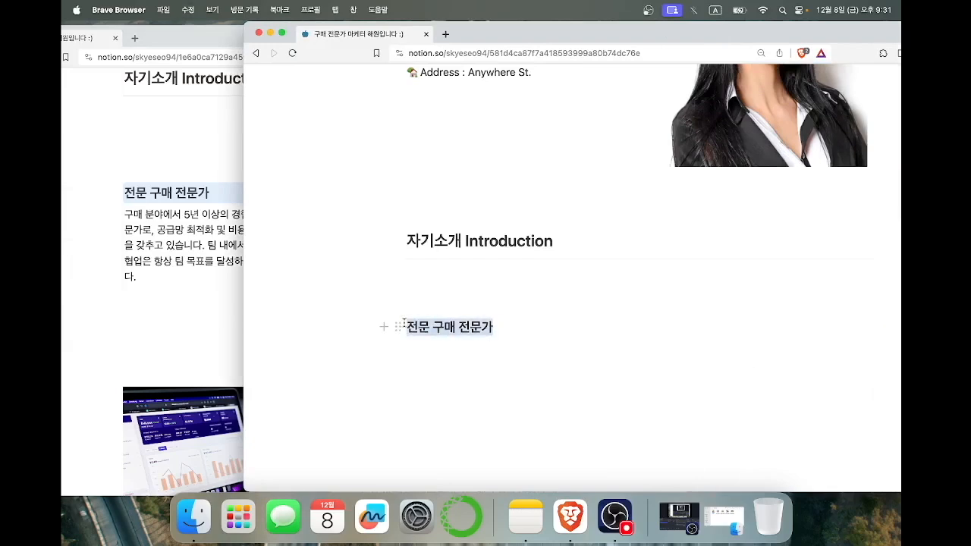
click(459, 299)
click(577, 362)
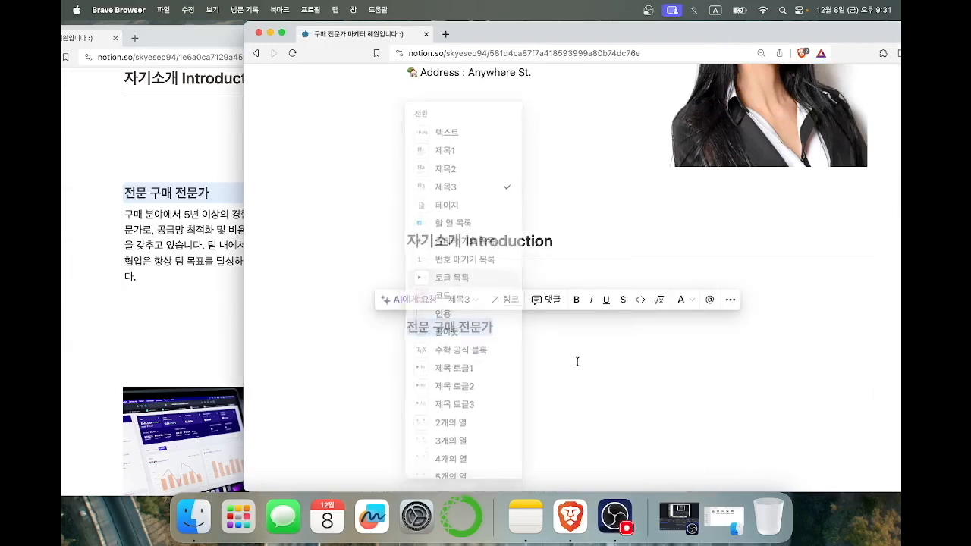
Copy the finished page's paragraph starting "구매 분야에서 5년 이상의" into a new line below the "전문 구매 전문가" heading.
click(450, 345)
click(161, 214)
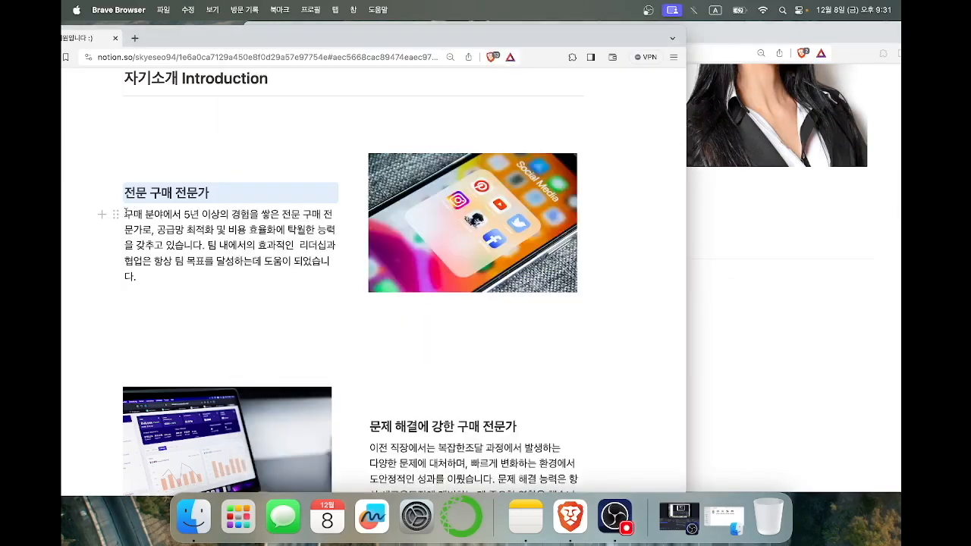
drag(126, 214, 206, 288)
key(super+c)
click(781, 316)
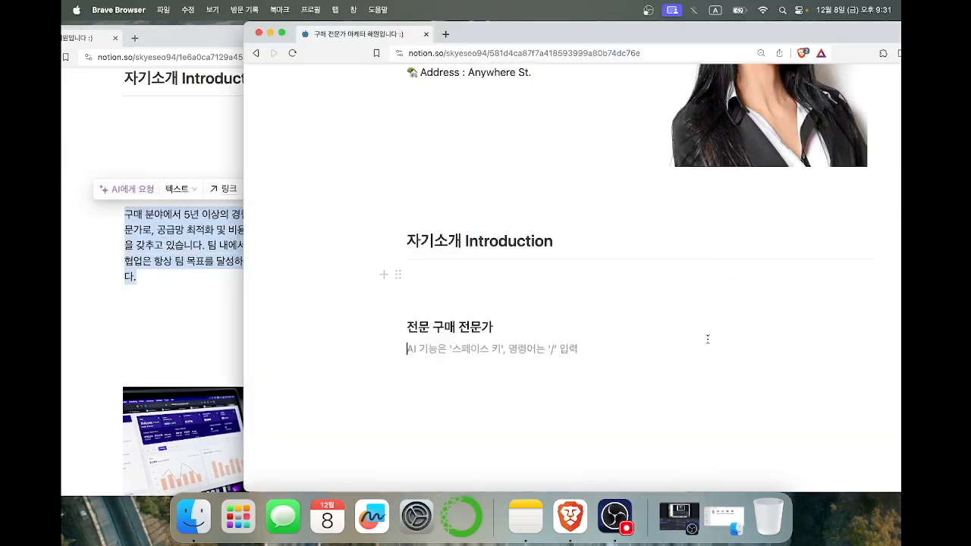
key(super+v)
scroll(538, 329, down, 1)
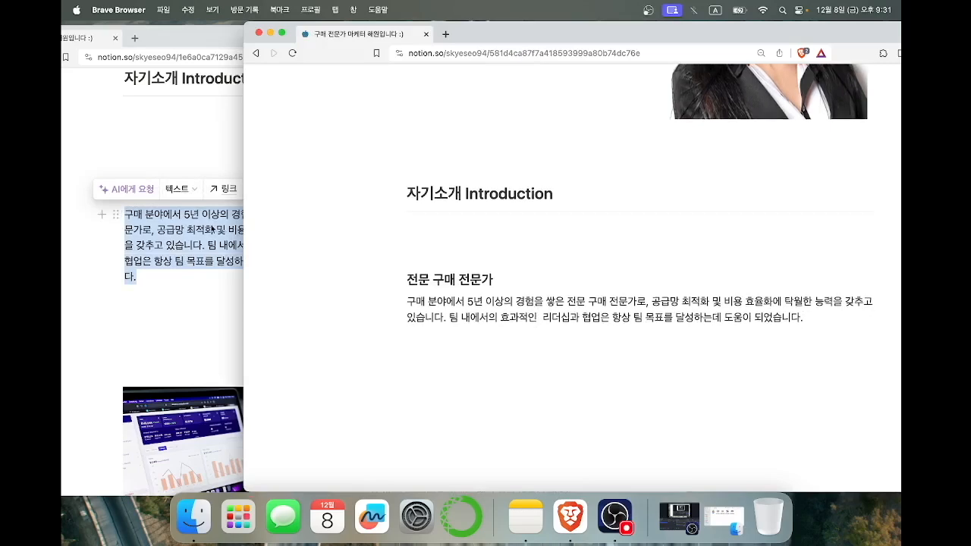
Add the social media phone image adem-ay from the 중요한파일 folder as a column to the right of the paragraph.
click(185, 294)
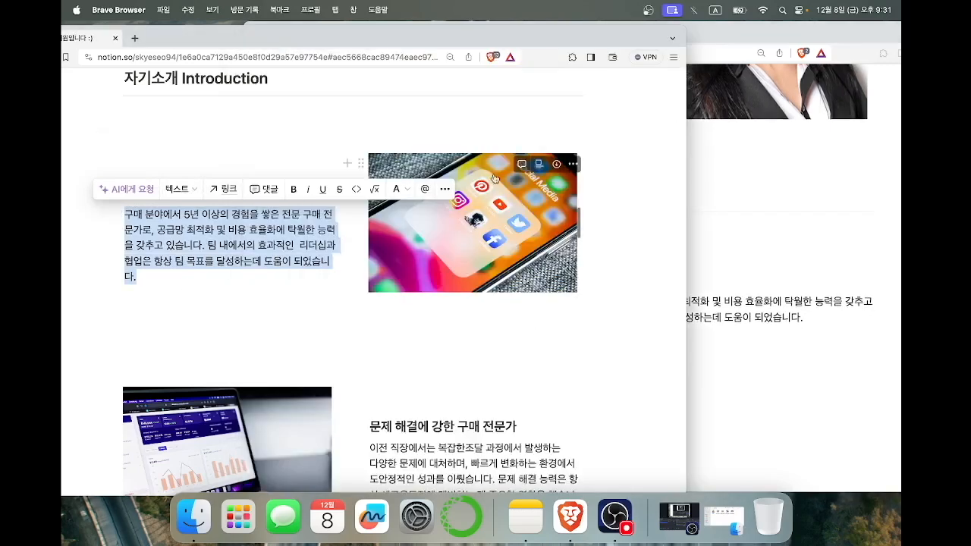
drag(718, 34, 655, 74)
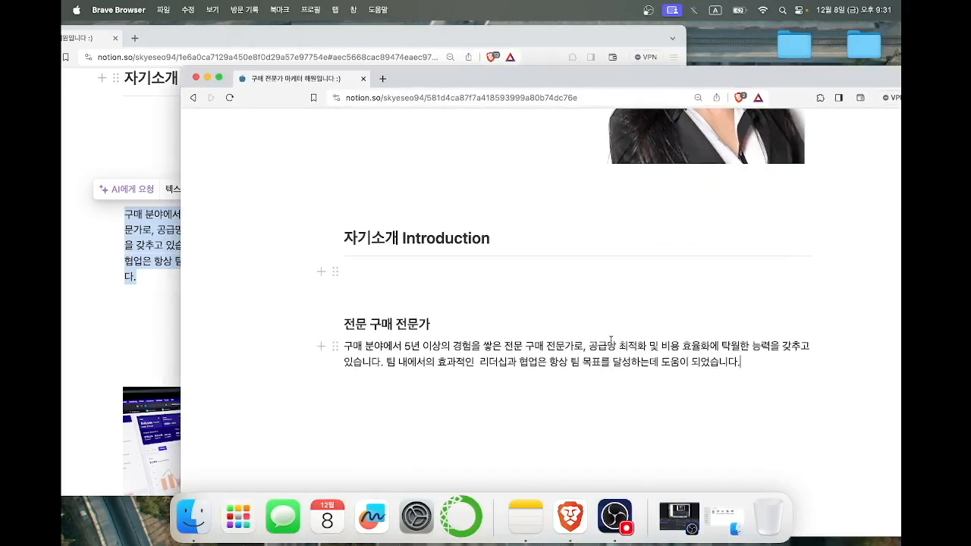
click(739, 519)
drag(556, 85, 669, 38)
click(585, 76)
drag(585, 76, 342, 67)
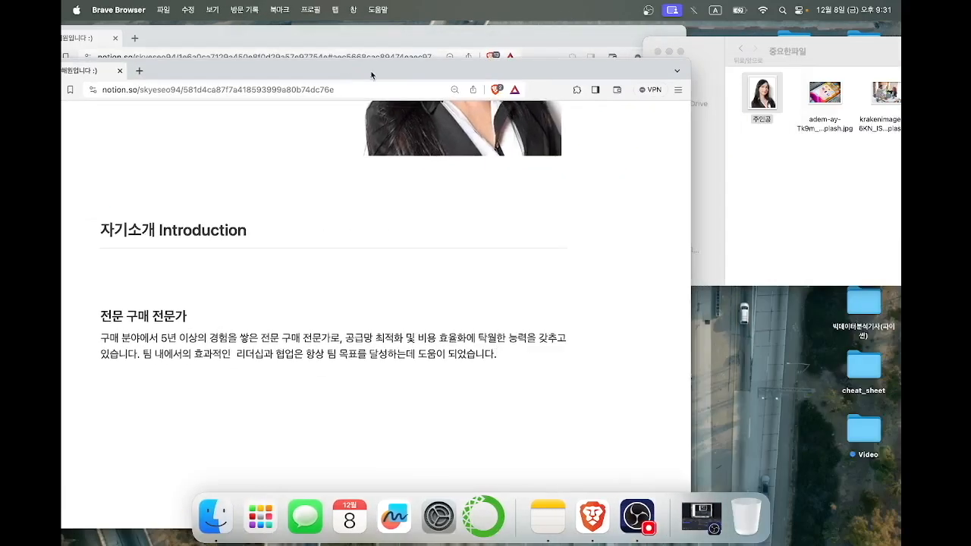
drag(818, 107, 629, 354)
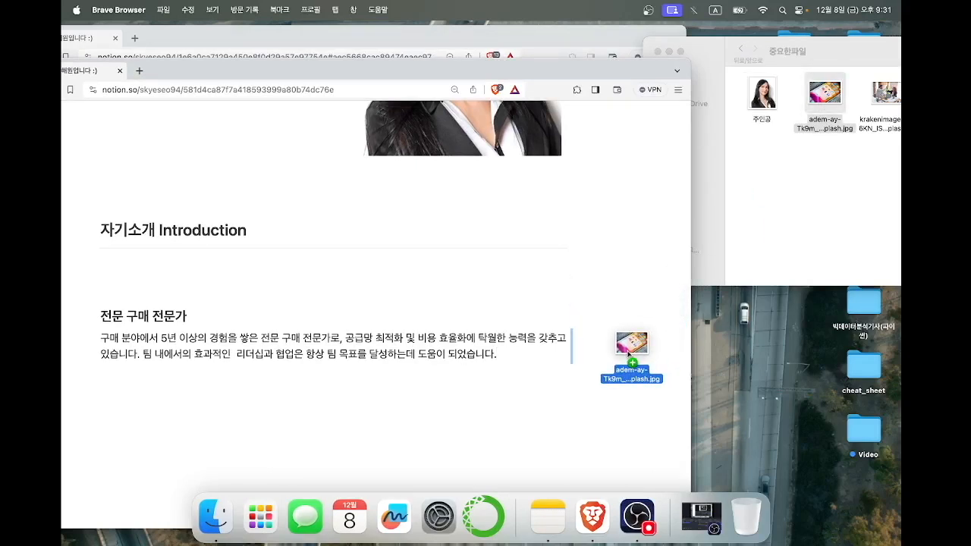
drag(629, 354, 628, 353)
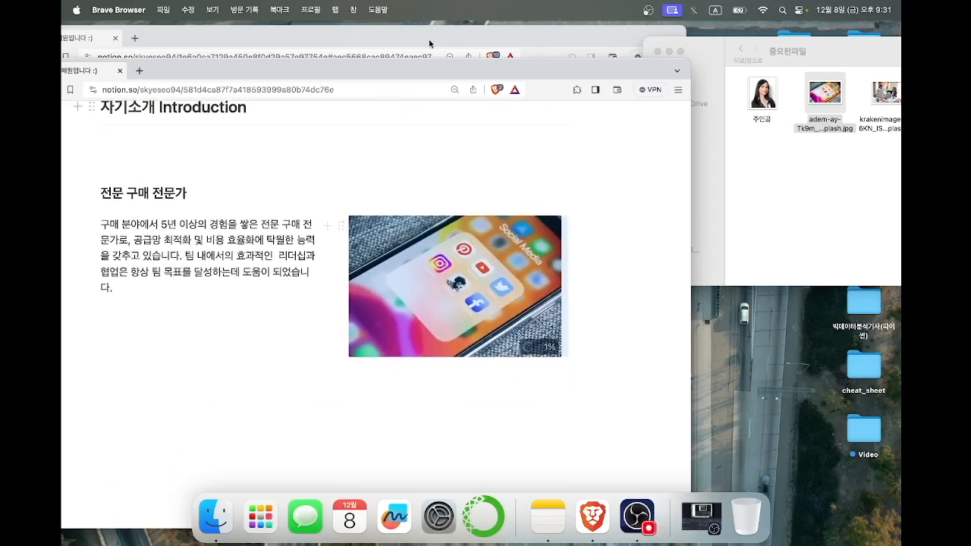
Insert two blank lines above the paragraph in the column beside the phone image.
drag(381, 69, 523, 41)
click(243, 196)
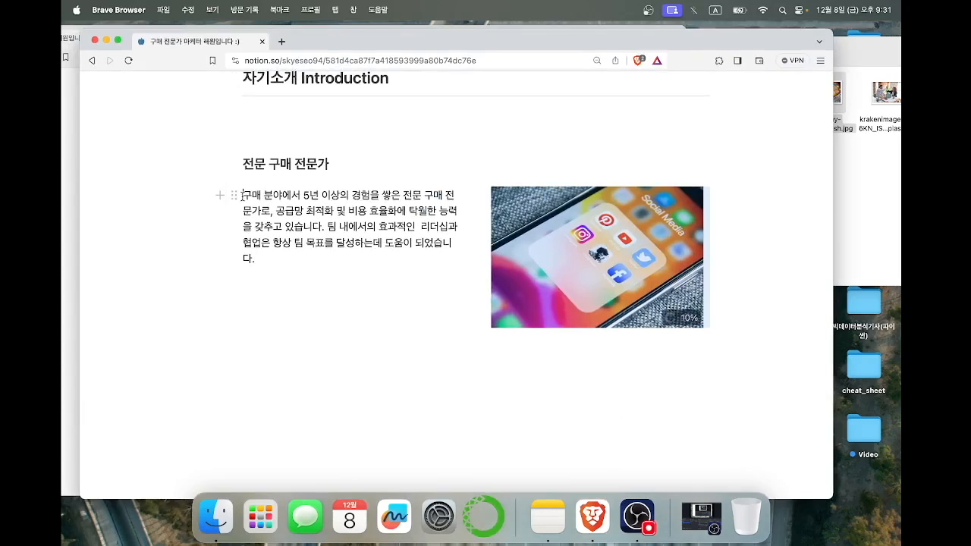
key(Return)
key(Return)
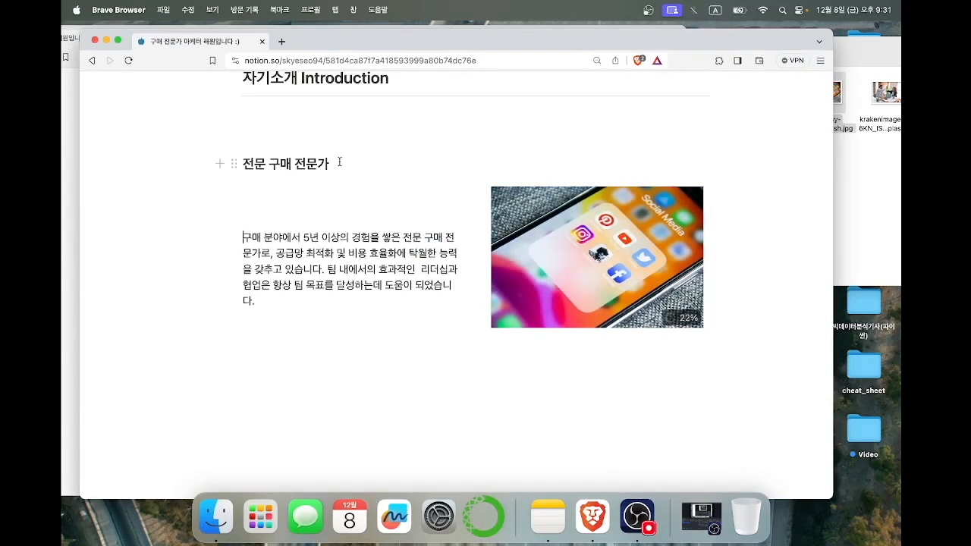
Move the "전문 구매 전문가" heading into the column directly above its paragraph, removing the original heading line above the image.
drag(338, 162, 223, 162)
key(cmd+c)
click(260, 216)
key(cmd+v)
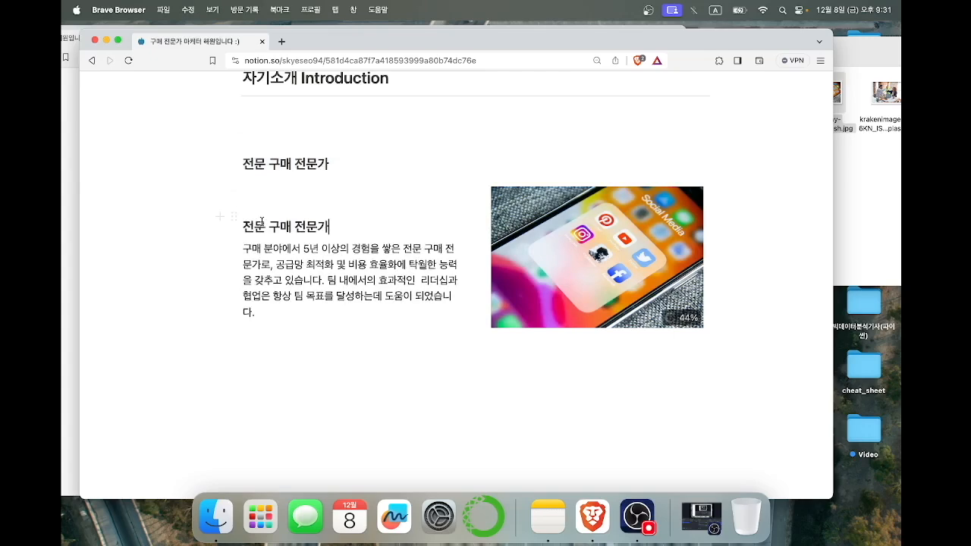
key(BackSpace)
key(BackSpace)
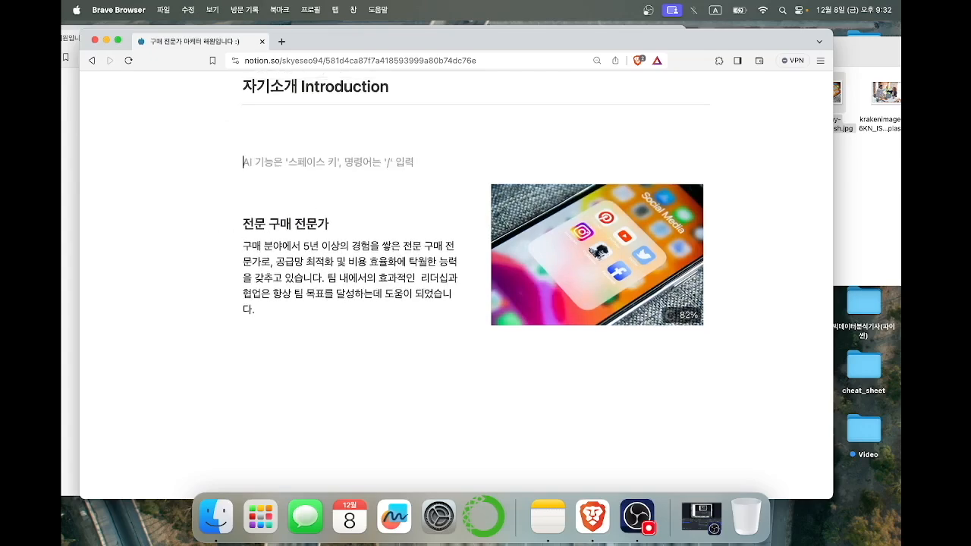
Start an empty line below the two columns and bring the finished page's 문제 해결에 강한 구매 전문가 section into view.
click(377, 341)
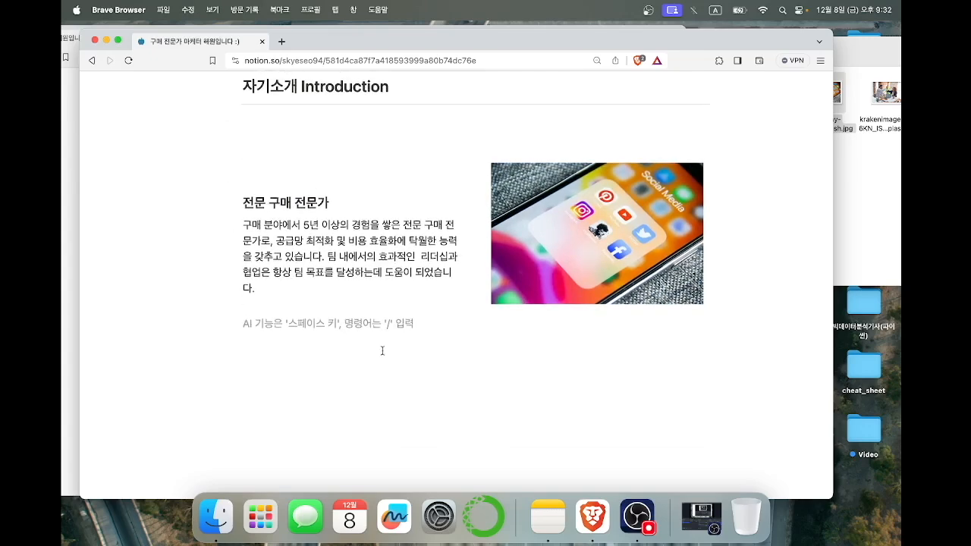
drag(310, 43, 555, 114)
click(342, 43)
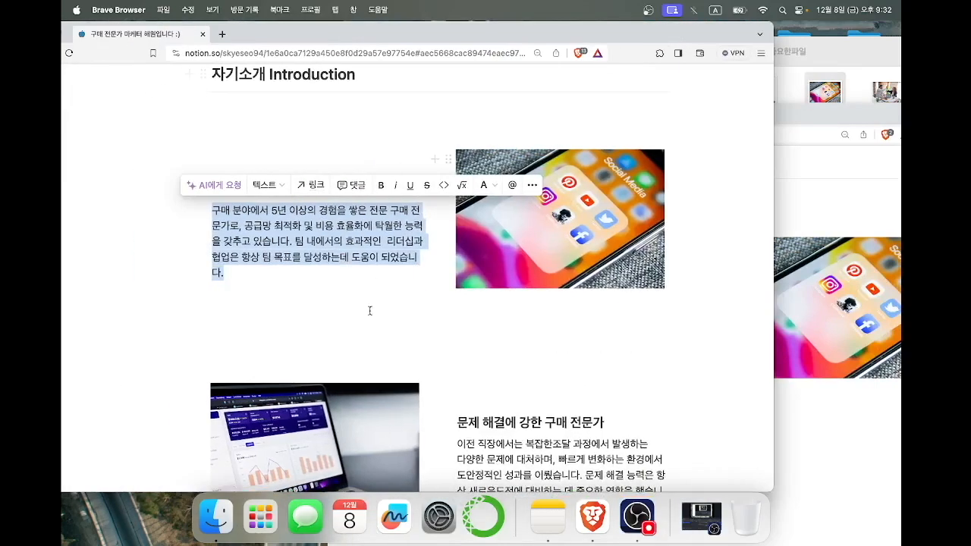
scroll(370, 310, down, 5)
scroll(370, 314, down, 2)
scroll(481, 123, up, 1)
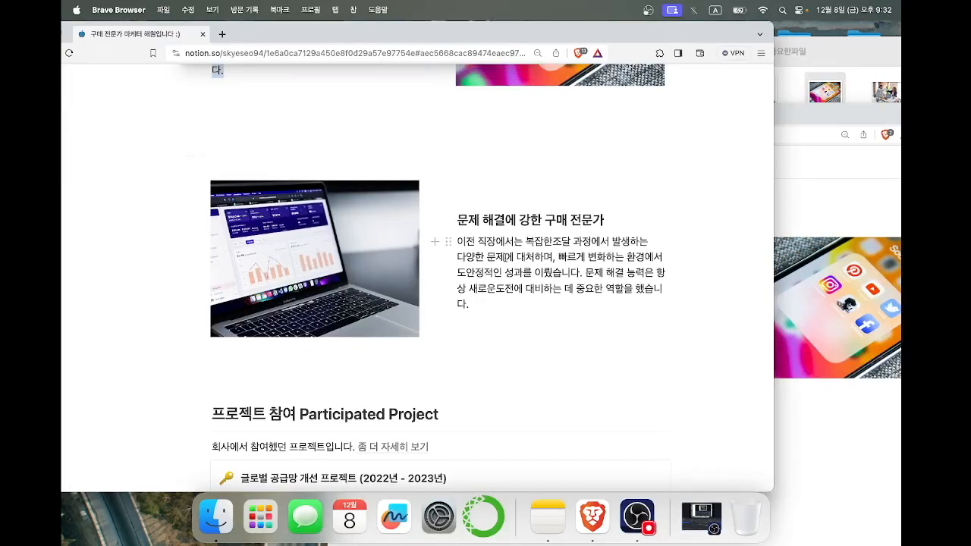
drag(838, 121, 672, 105)
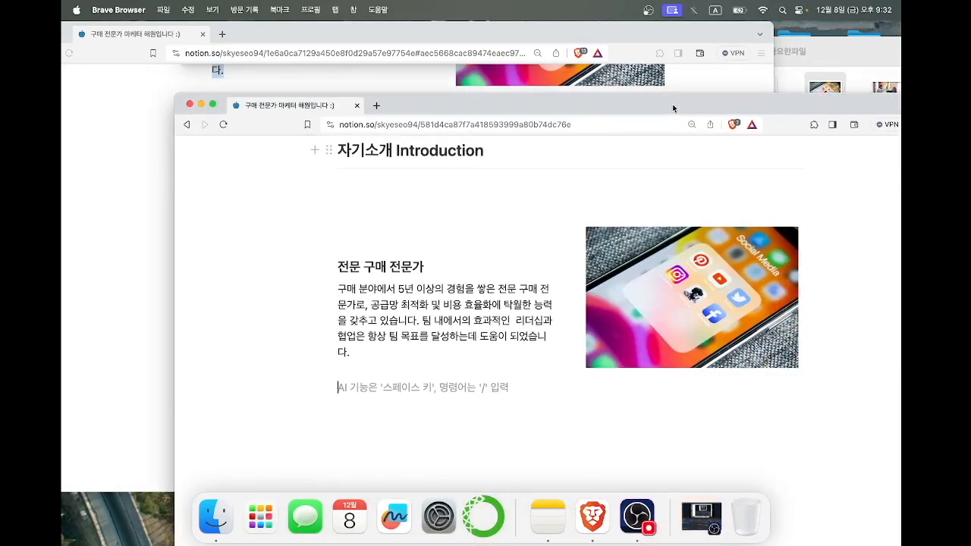
click(574, 37)
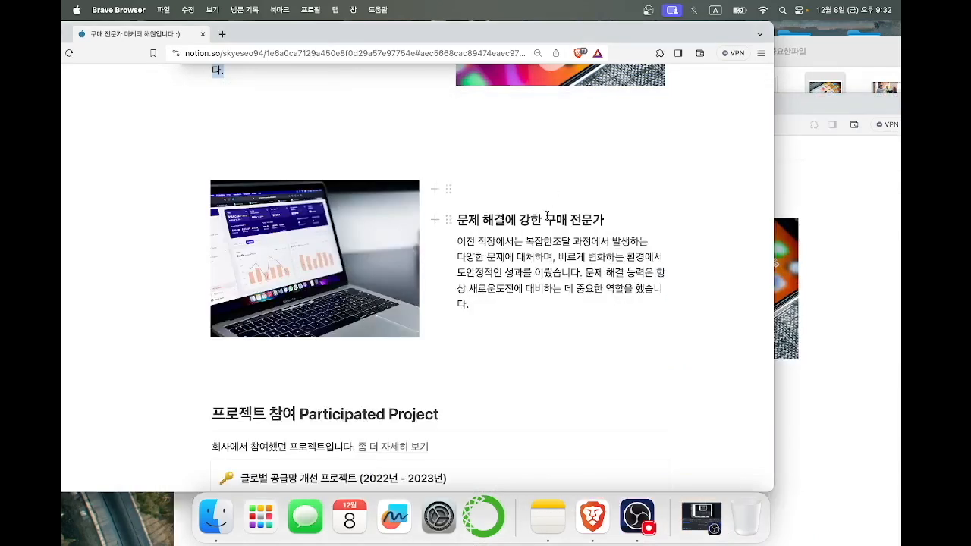
drag(457, 220, 531, 319)
click(531, 323)
text(ㅋ)
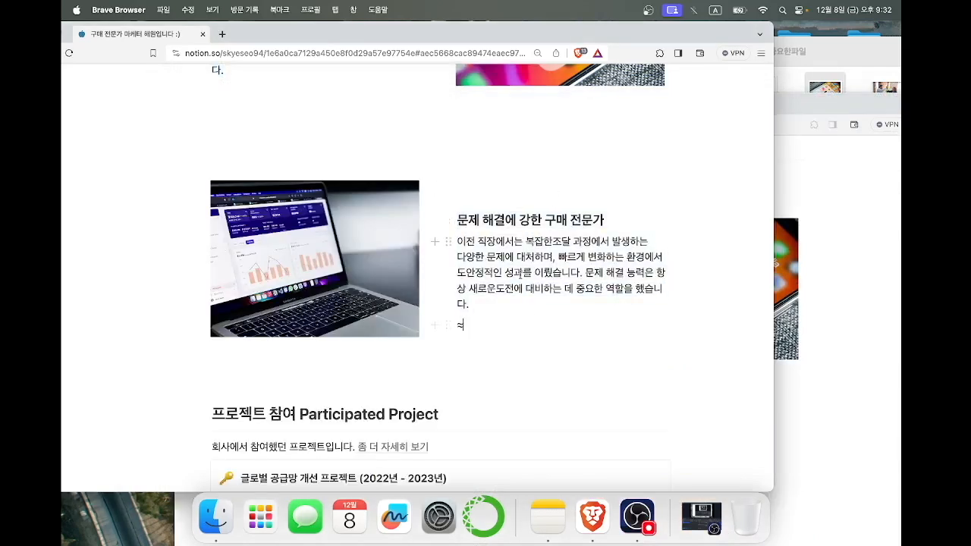
key(BackSpace)
Copy the "문제 해결에 강한 구매 전문가" heading and paragraph to the new page's empty line and remove the line break after "발생하는".
drag(460, 220, 515, 315)
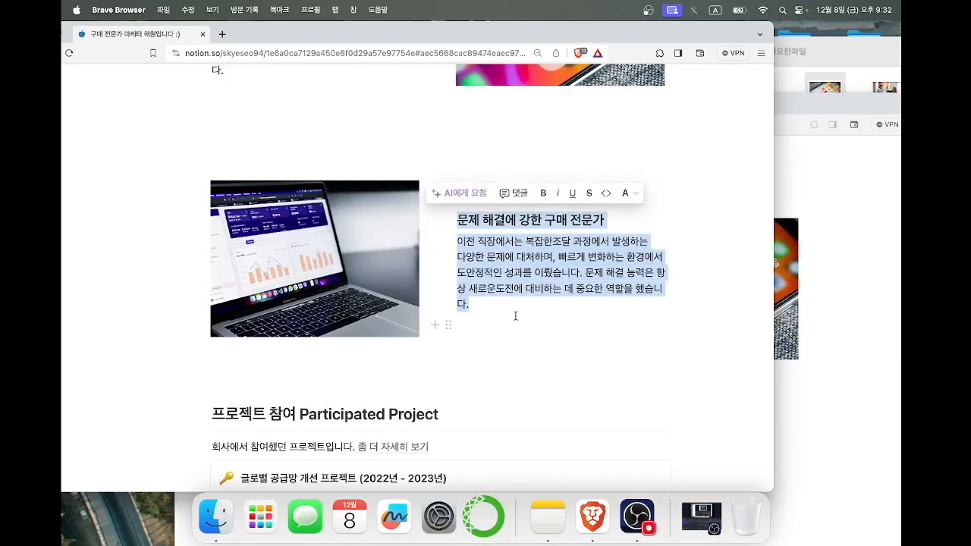
click(802, 117)
scroll(549, 237, down, 1)
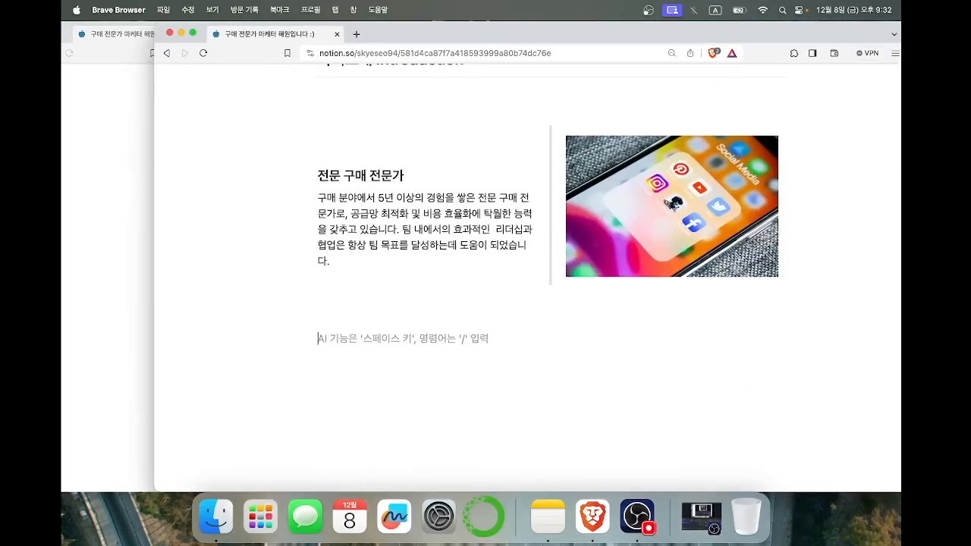
text(문제 해결에 강한 구매 전문가 이전 직장에서는 복잡한조달 과정에서 발생하는 다양한 문제에 대처하며, 빠르게 변화하는 환경에서도안정적인 성과를 이뤘습니다. 문제 해결 능력은 항상 새로운 도전에 대비하는 데 중요한 역할을 했습니다.)
scroll(550, 236, down, 1)
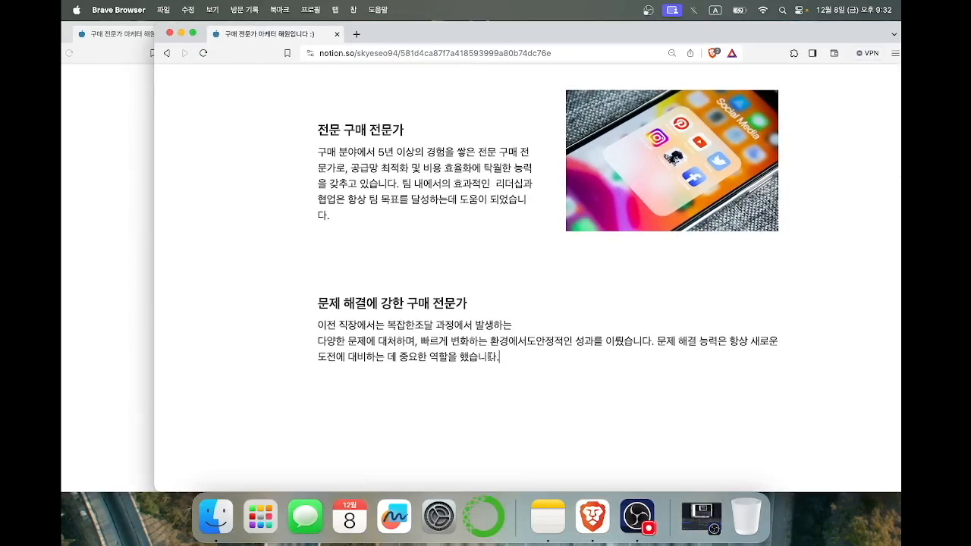
click(317, 341)
key(BackSpace)
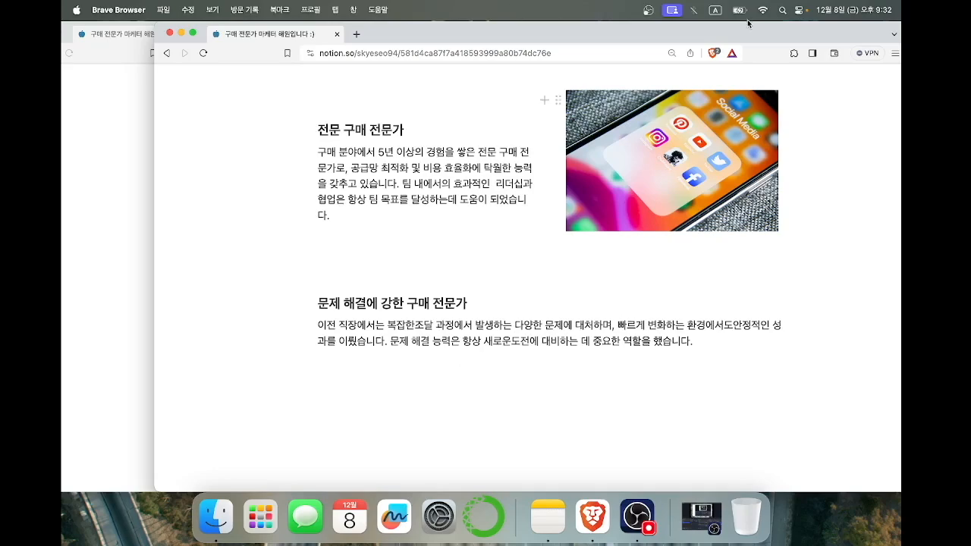
Add the laptop dashboard image from the 중요한파일 folder as a column to the left of the "이전 직장에서는" paragraph.
drag(676, 36, 619, 35)
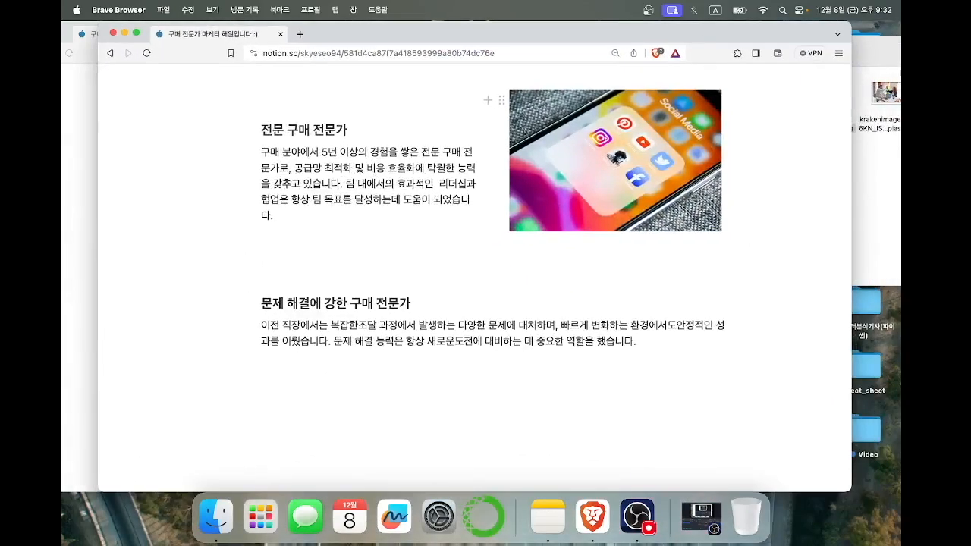
click(876, 54)
drag(830, 50, 646, 35)
drag(764, 77, 233, 323)
scroll(351, 333, down, 2)
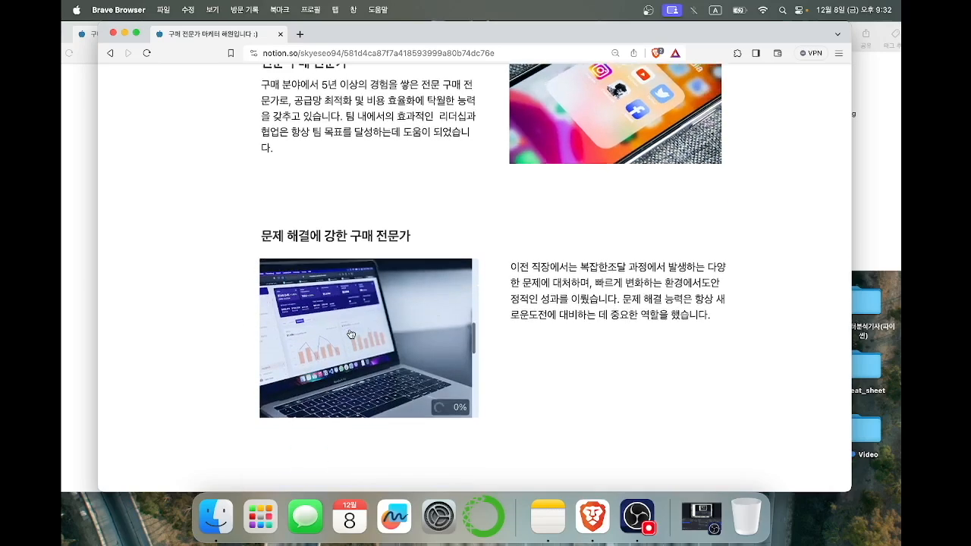
Insert three blank lines above the paragraph in the column beside the laptop image.
click(508, 266)
key(Return)
key(Return)
key(Return)
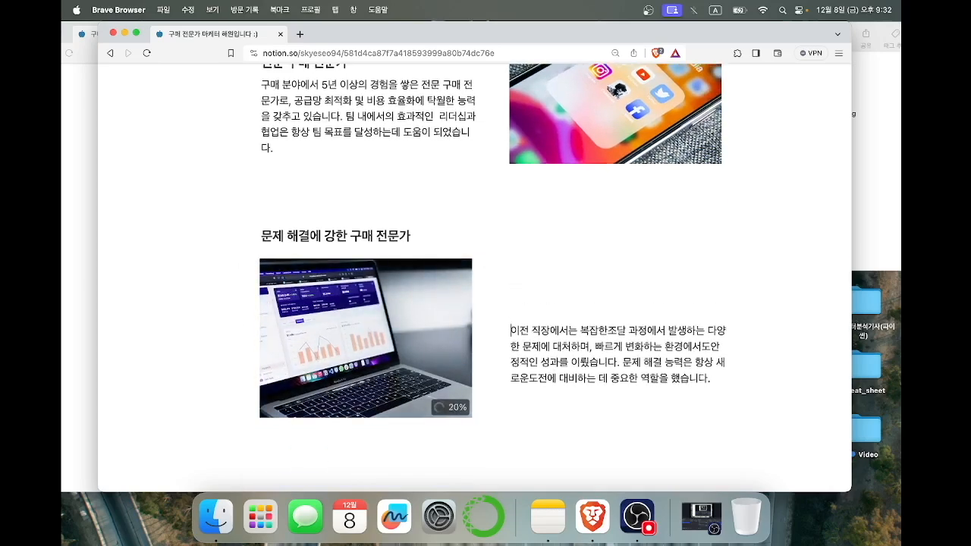
Move the "문제 해결에 강한 구매 전문가" heading into the blank line directly above its paragraph, removing the original above the laptop image.
drag(408, 237, 262, 236)
key(super+c)
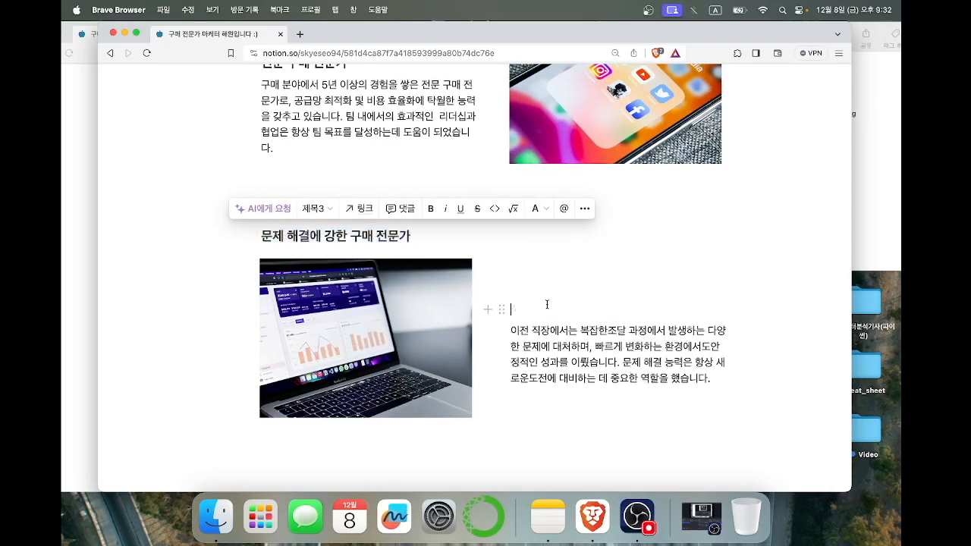
click(547, 307)
key(super+v)
drag(410, 237, 263, 237)
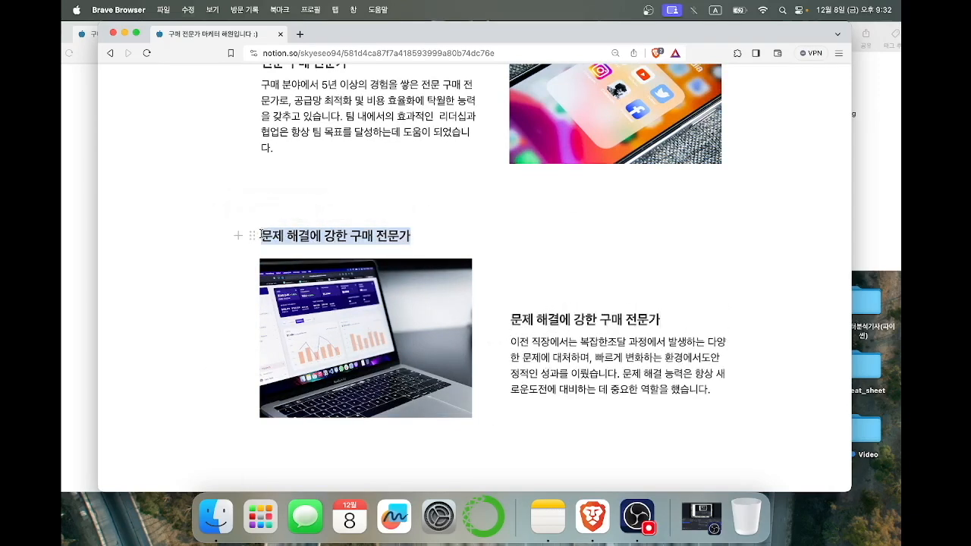
key(BackSpace)
key(BackSpace)
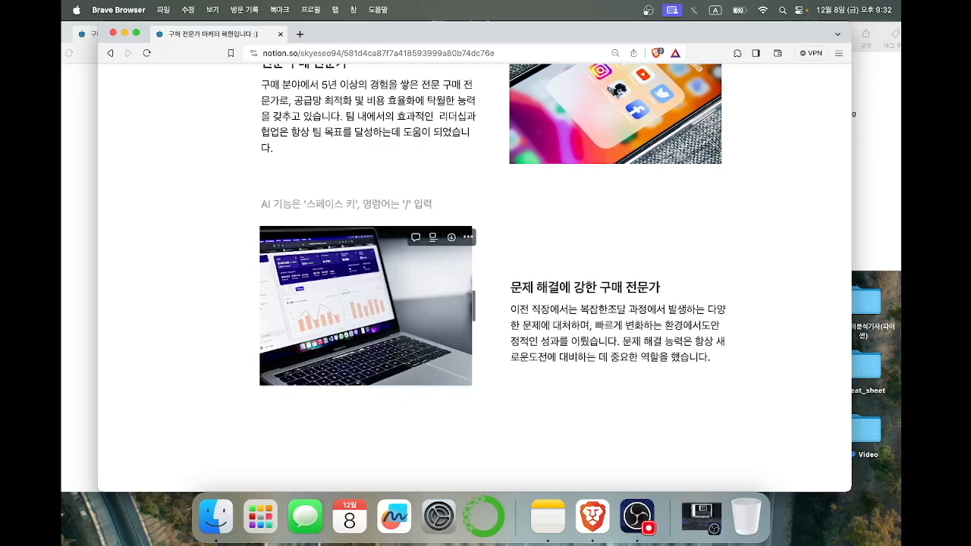
scroll(493, 273, up, 5)
scroll(493, 304, down, 3)
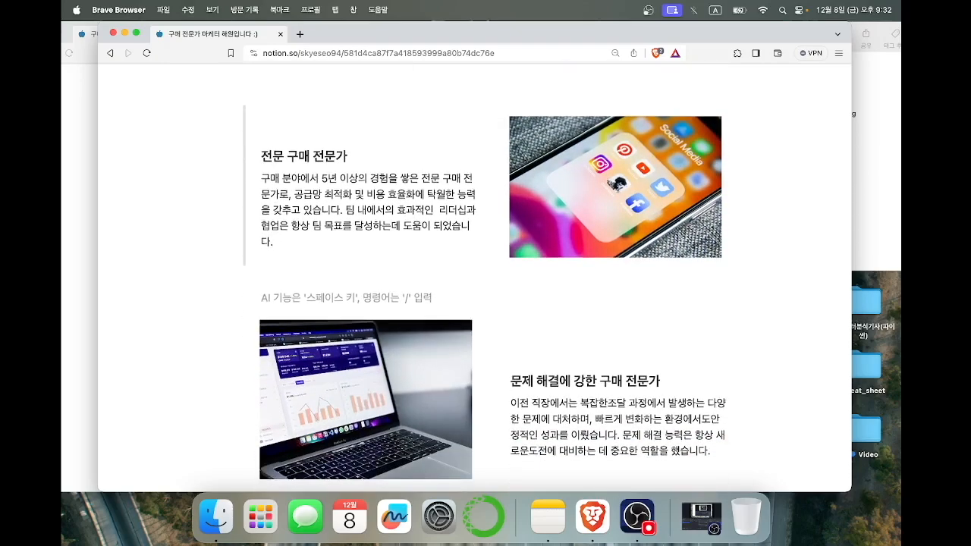
scroll(493, 303, down, 3)
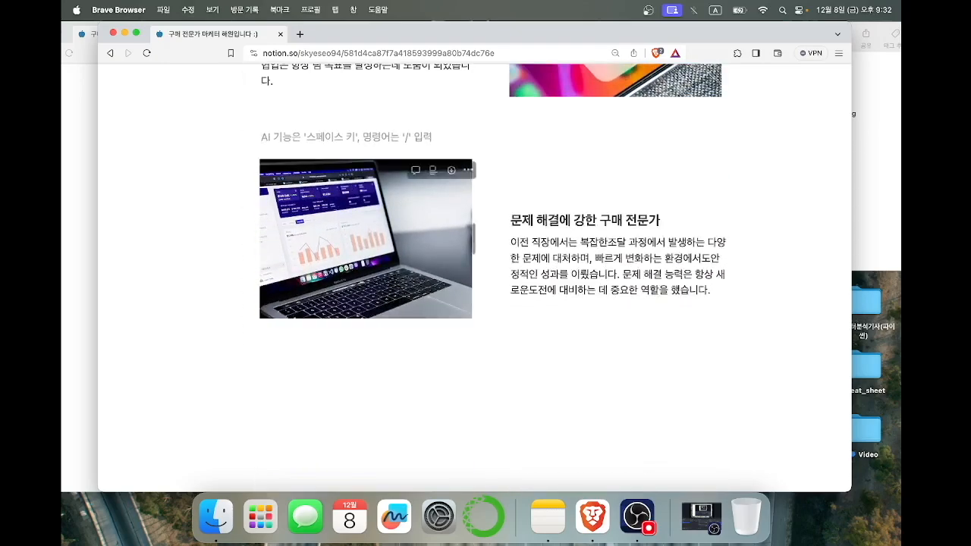
Write the line "프로젝트 참여 Participated Project" below the laptop image columns on the new page, following the original page's section title.
drag(349, 32, 718, 41)
click(141, 216)
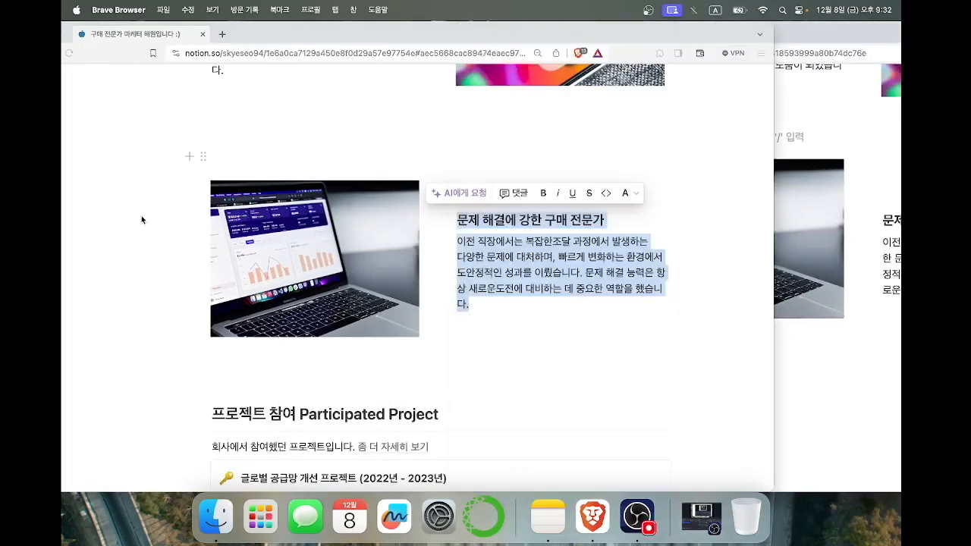
scroll(141, 216, down, 3)
scroll(141, 220, down, 3)
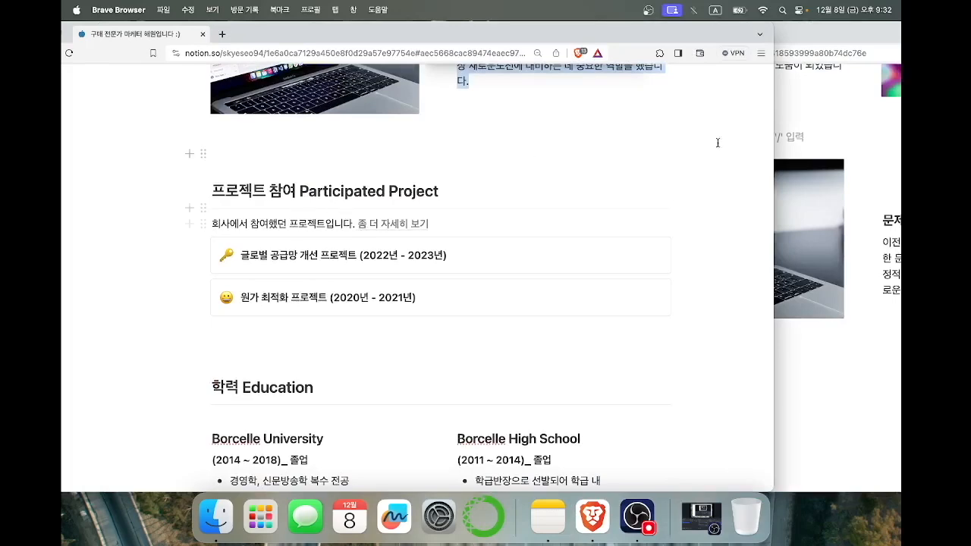
click(894, 54)
drag(696, 44, 703, 41)
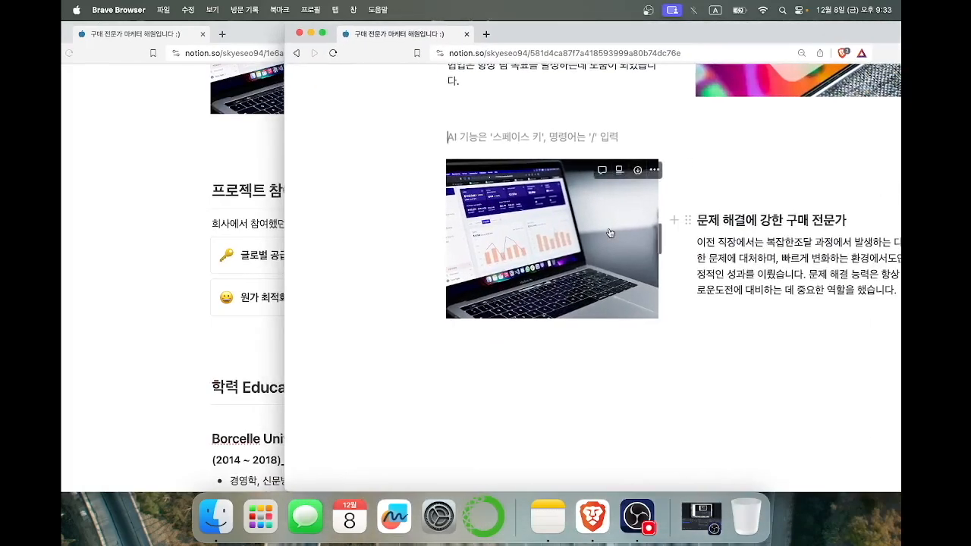
click(465, 374)
key(Return)
key(Return)
text(vm)
key(BackSpace)
key(BackSpace)
key(ctrl+space)
text(프로젝트 )
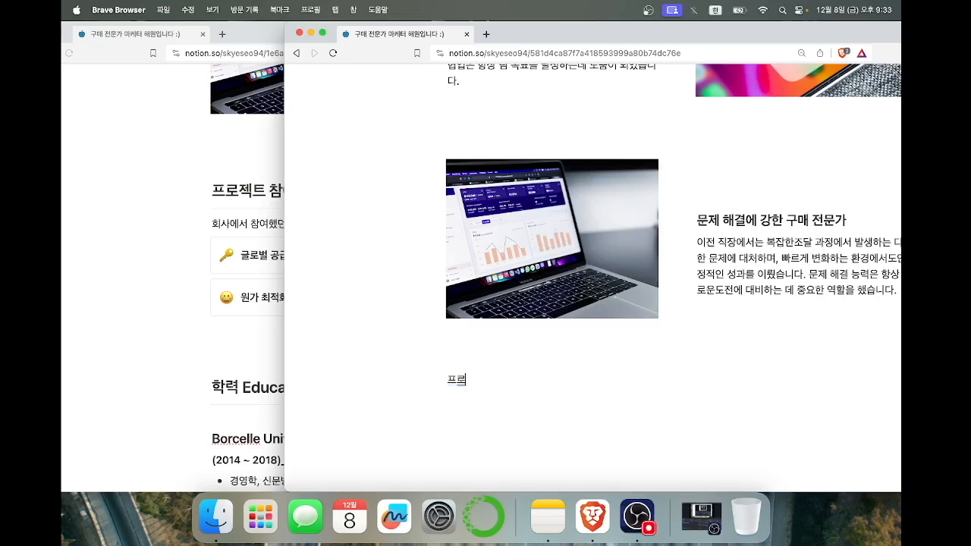
text(참여)
key(ctrl+space)
text(Par)
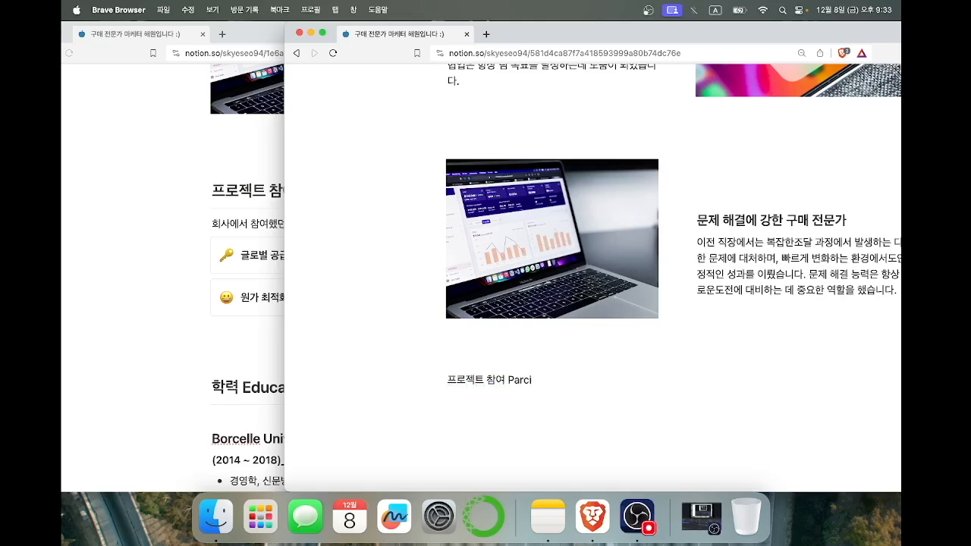
drag(524, 25, 663, 25)
text(cipip)
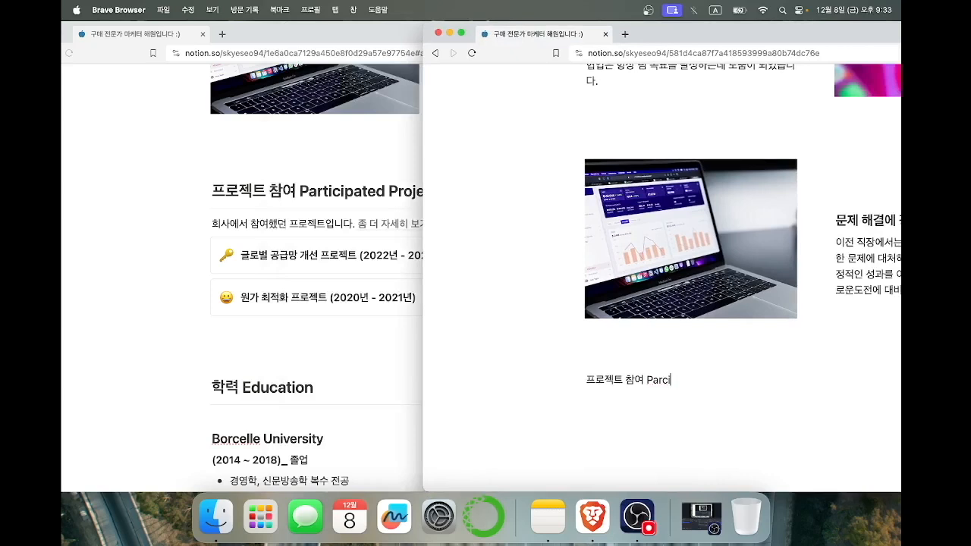
text(pated PRoject)
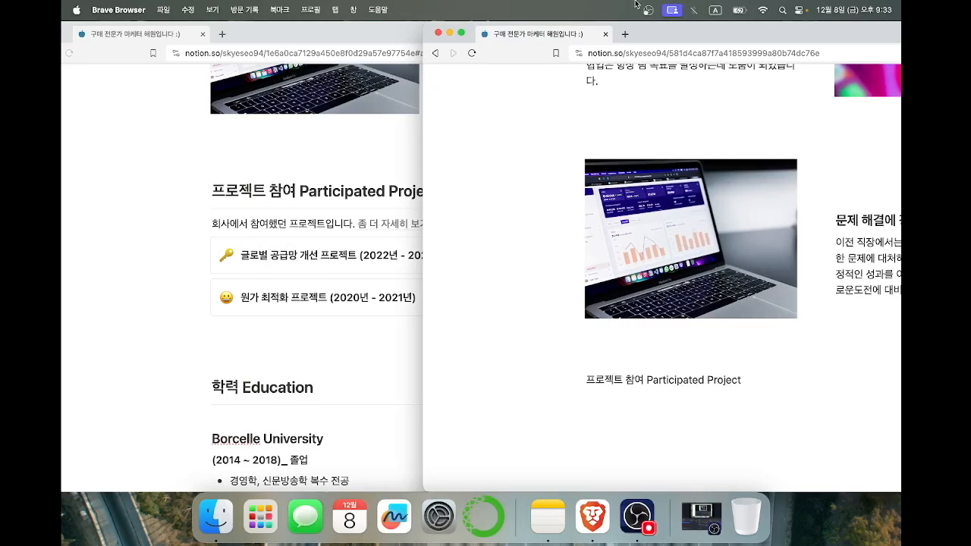
Turn the "프로젝트 참여 Participated Project" line into a 제목2 heading.
drag(651, 27, 522, 28)
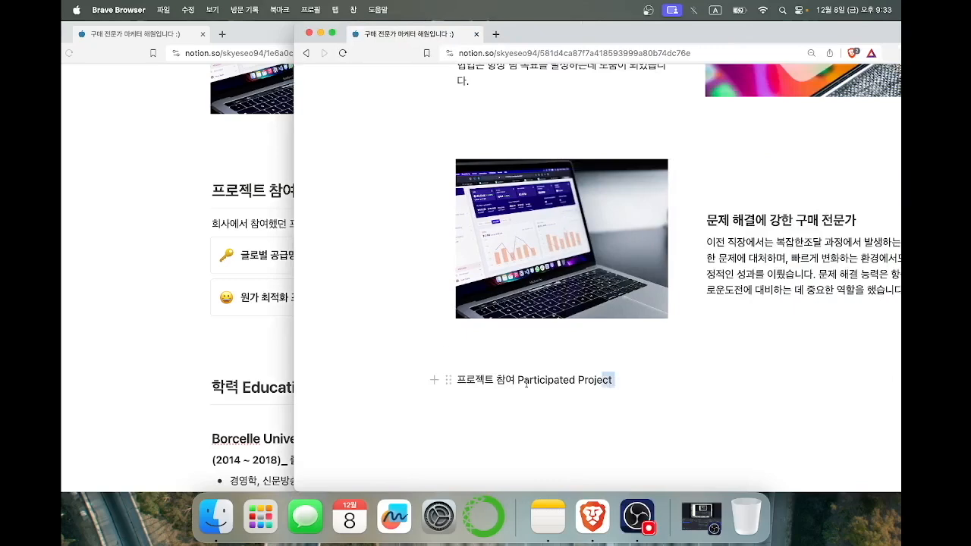
drag(614, 380, 421, 381)
click(510, 354)
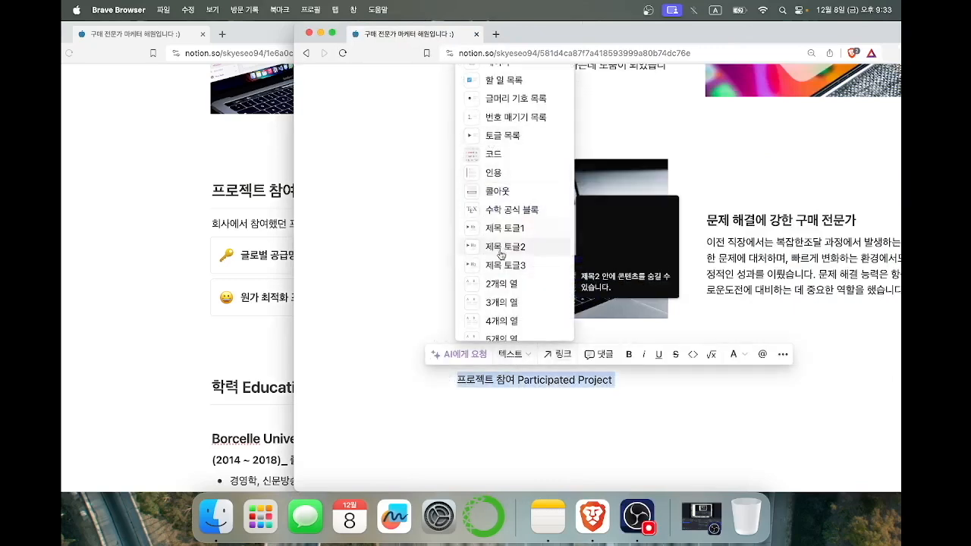
scroll(500, 252, up, 5)
click(490, 147)
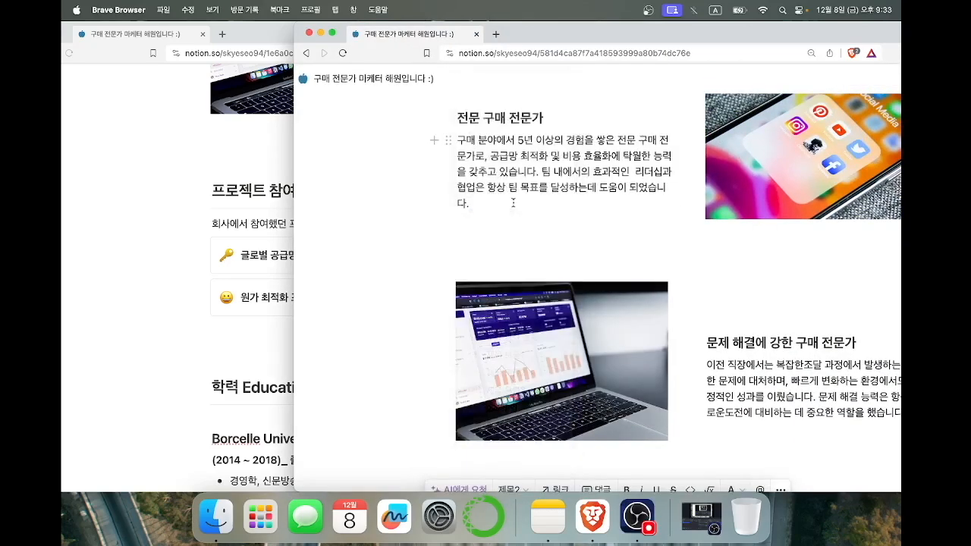
scroll(513, 202, down, 2)
click(733, 443)
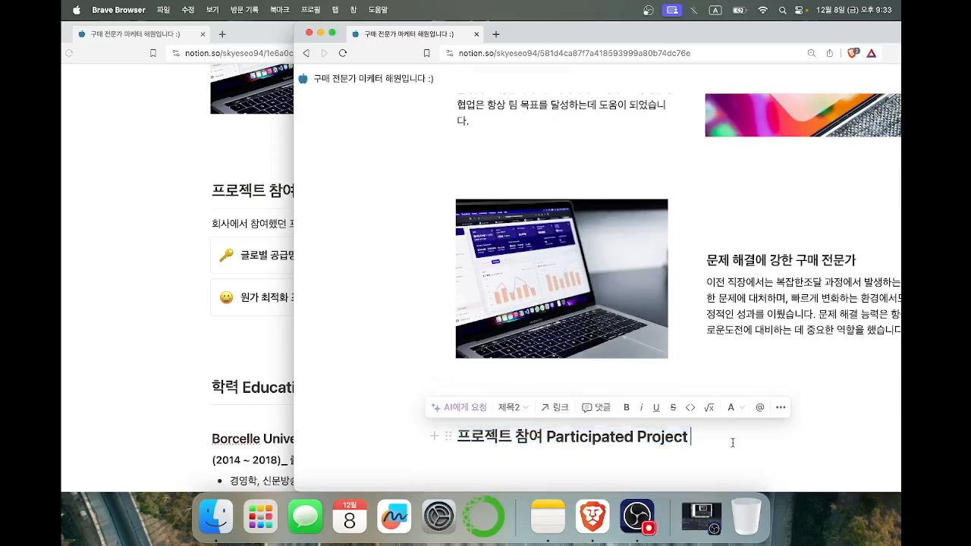
Insert a divider (구분선) directly beneath the "프로젝트 참여 Participated Project" heading.
scroll(733, 443, down, 2)
key(Return)
text(/di)
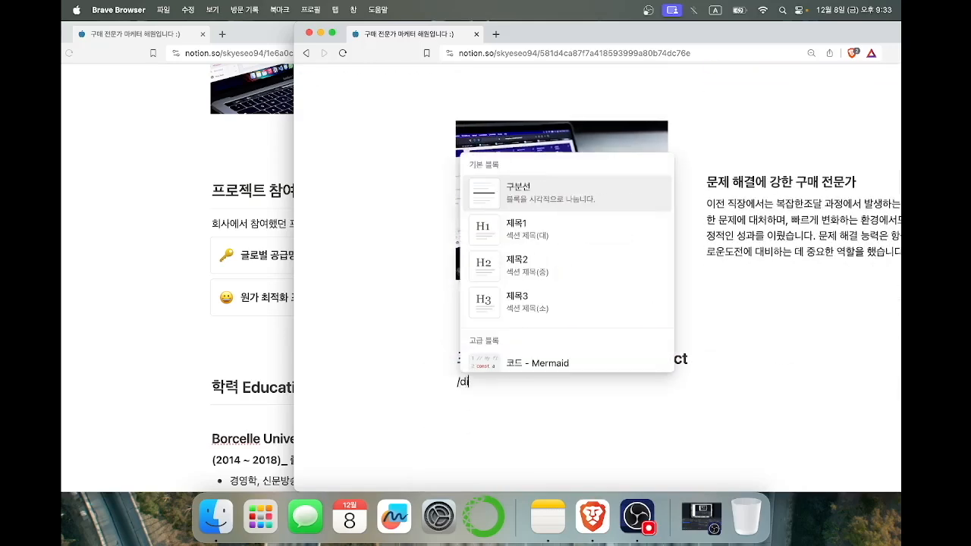
text(vi)
click(574, 357)
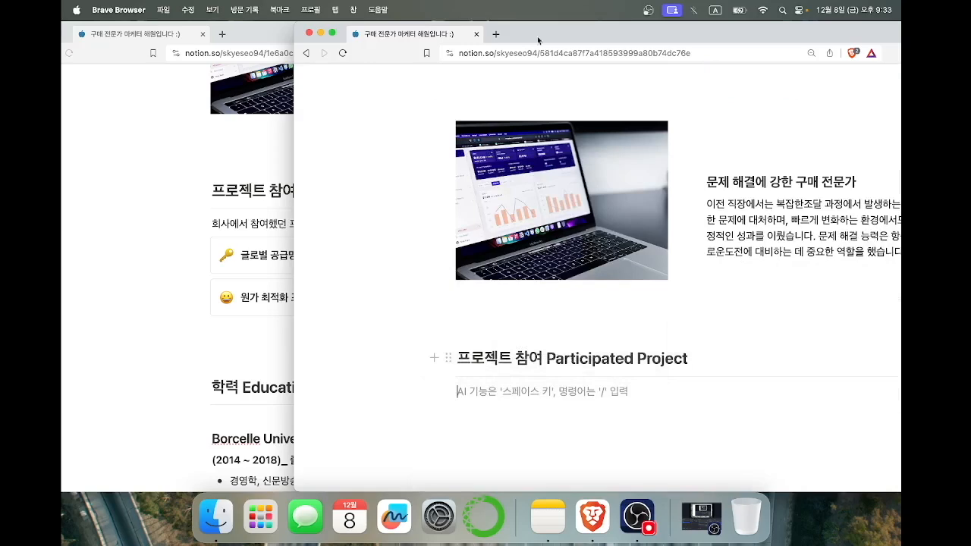
Copy the sentence "회사에서 참여했던 프로젝트입니다." from the original page to below the new page's divider and start an empty line under it.
drag(584, 31, 758, 13)
click(211, 225)
drag(212, 223, 355, 223)
key(super+c)
drag(802, 31, 693, 32)
scroll(677, 200, down, 1)
key(super+v)
key(Return)
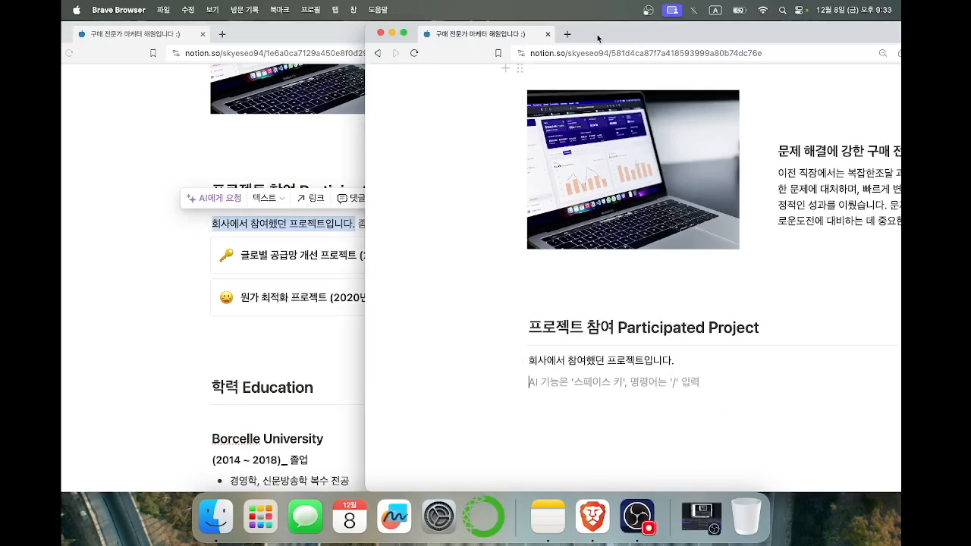
Write "글로벌 공급망 개선 프로젝트 (2022년 - 2023년)" on the line below the copied project sentence.
drag(598, 38, 799, 38)
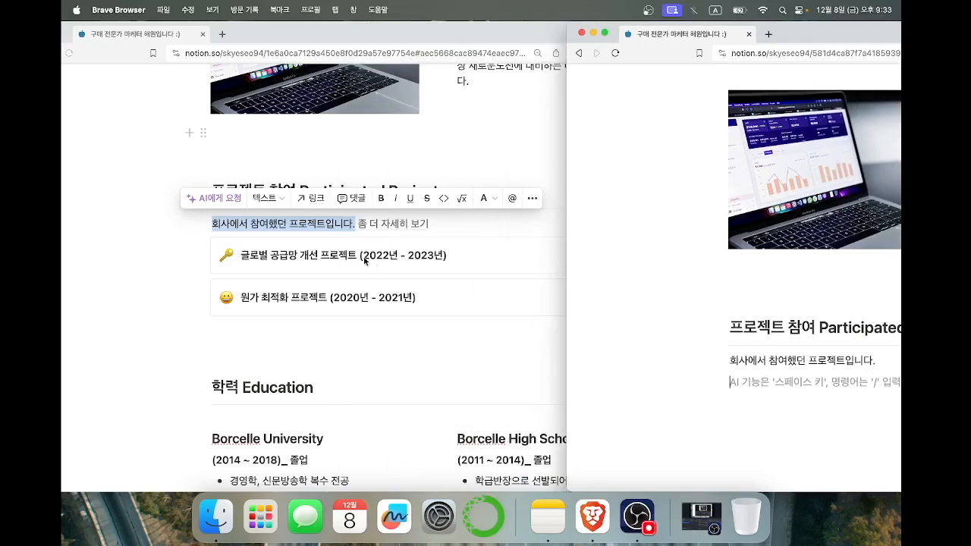
drag(834, 35, 694, 34)
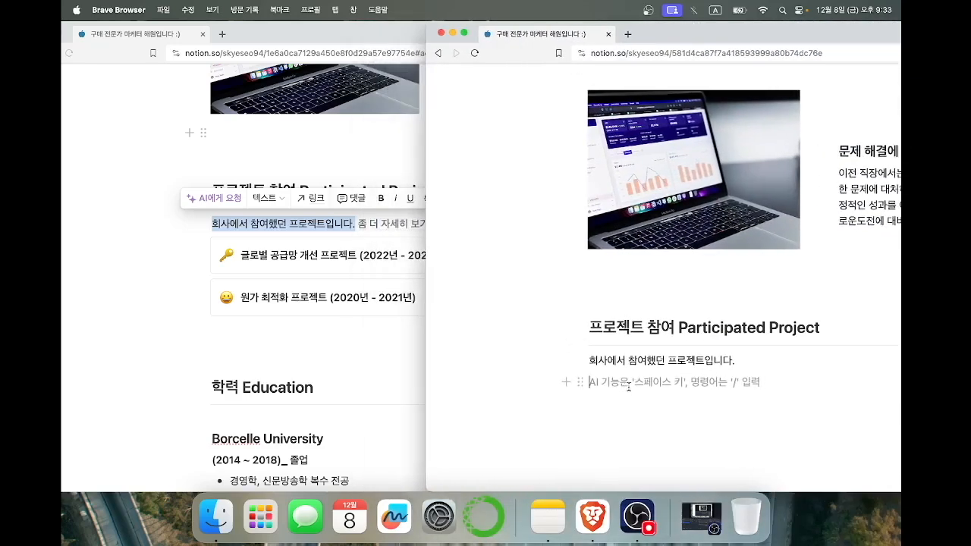
text(d)
key(BackSpace)
key(ctrl+space)
text(글로)
key(BackSpace)
key(BackSpace)
key(BackSpace)
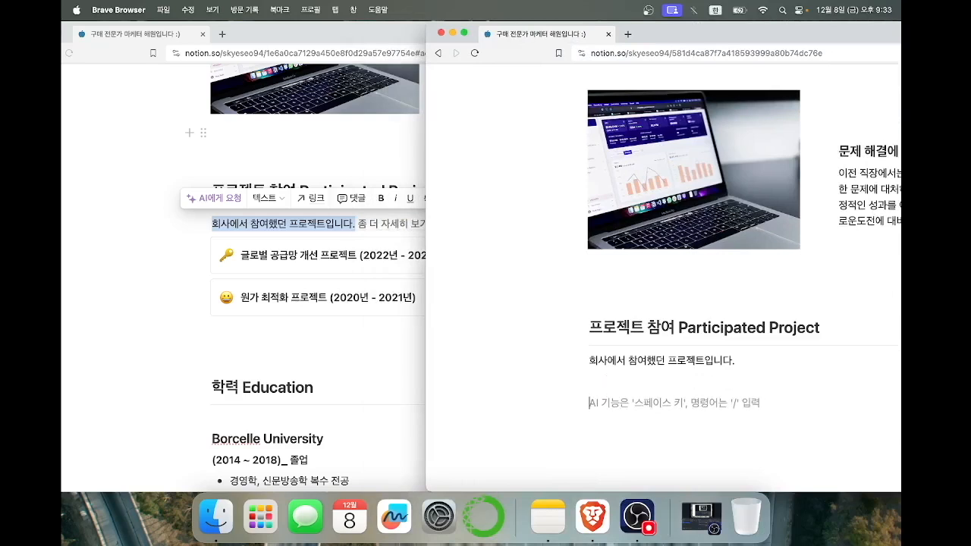
text(글로)
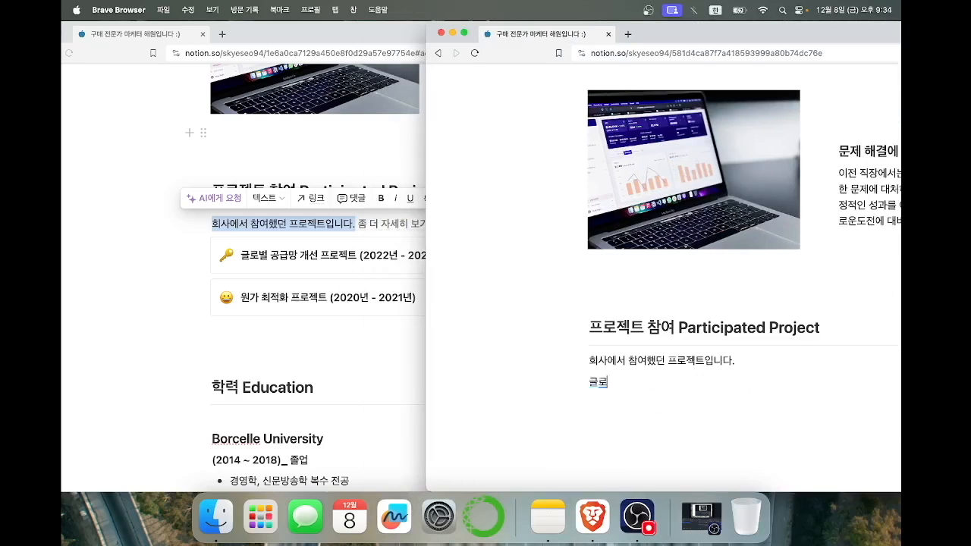
text(벌 공급망 개선 )
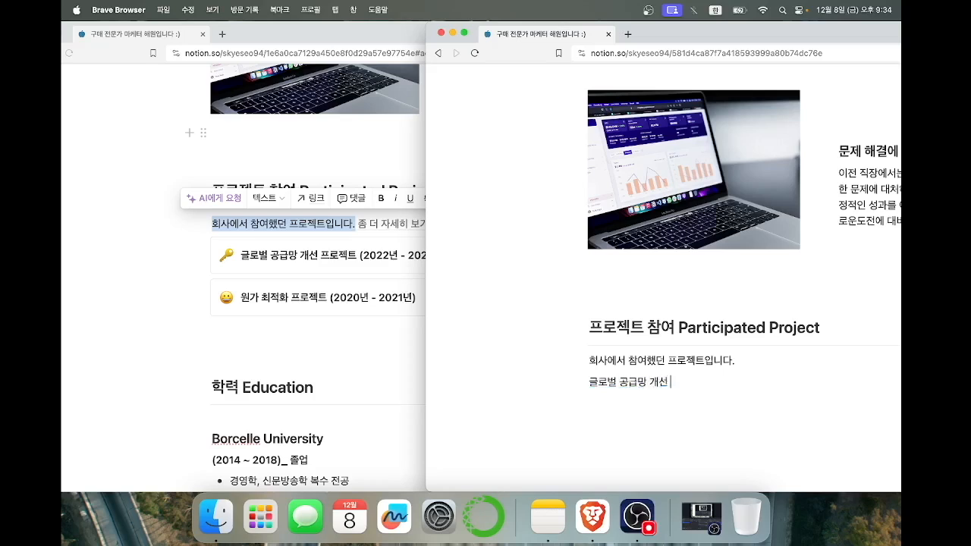
text(피로젝트 (2022년)
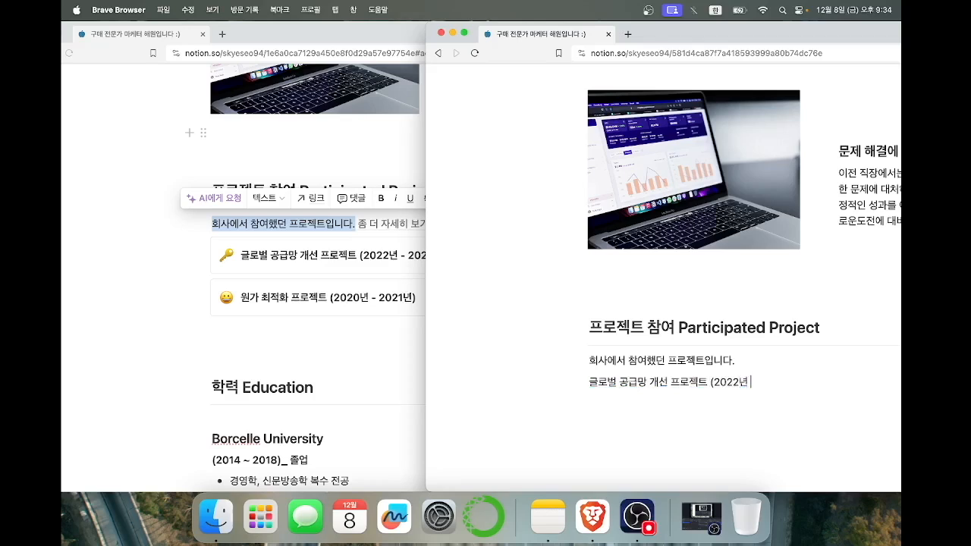
text( - 2023년))
Add the line "원가 최적화 프로젝트 (2020년 - 2021년)" below the 글로벌 공급망 개선 프로젝트 line.
key(Return)
text(원가 최적화 프)
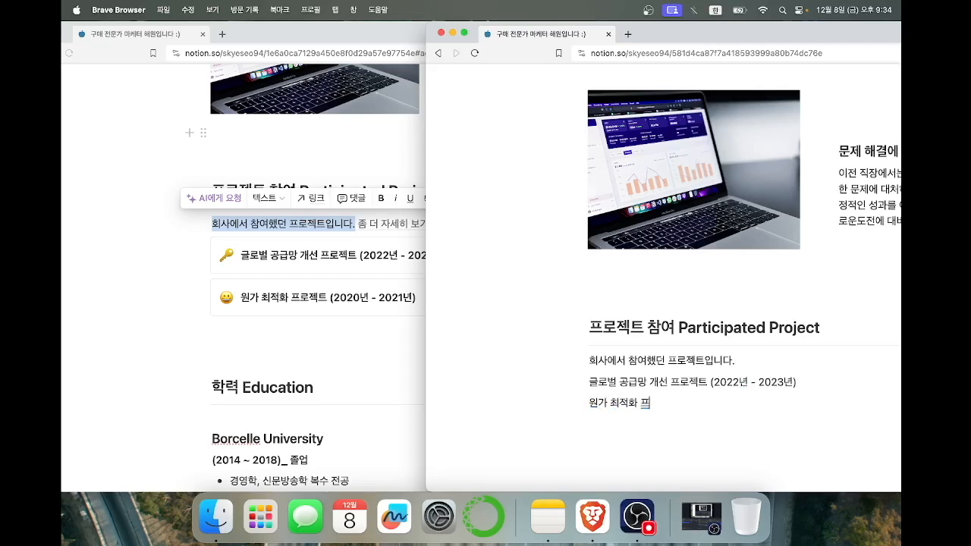
text(로제젝트 (2020년 )
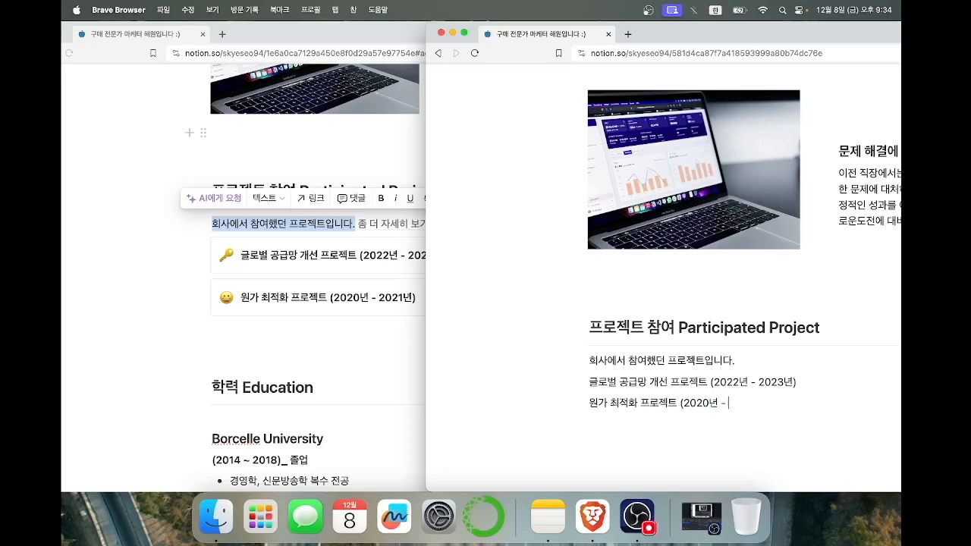
text(- 2021년)
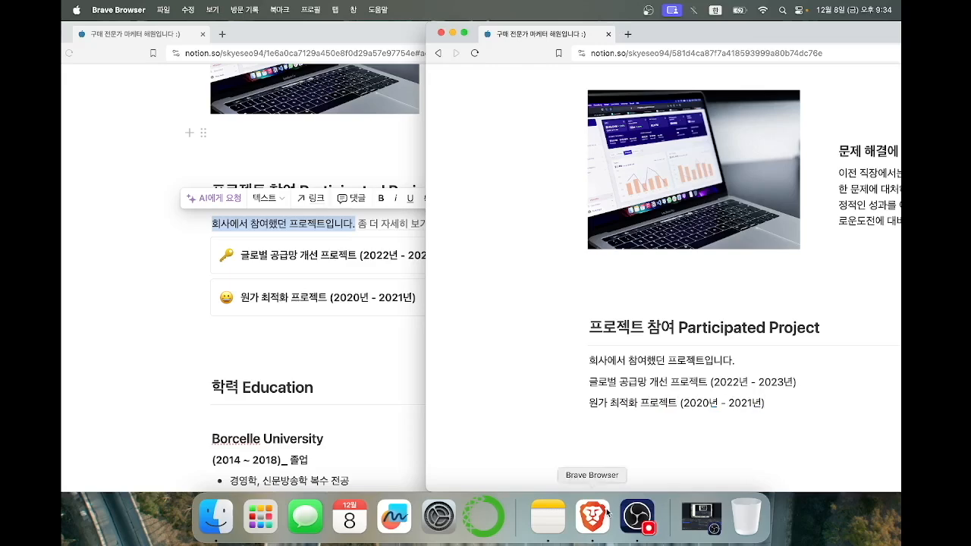
Convert the "글로벌 공급망 개선 프로젝트 (2022년 - 2023년)" line into a callout (콜아웃) block.
scroll(602, 410, down, 1)
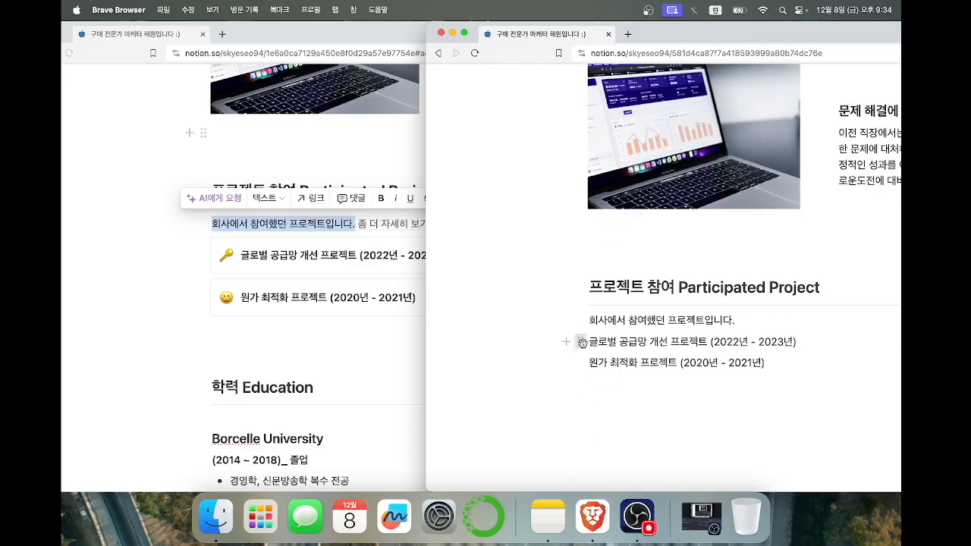
click(582, 343)
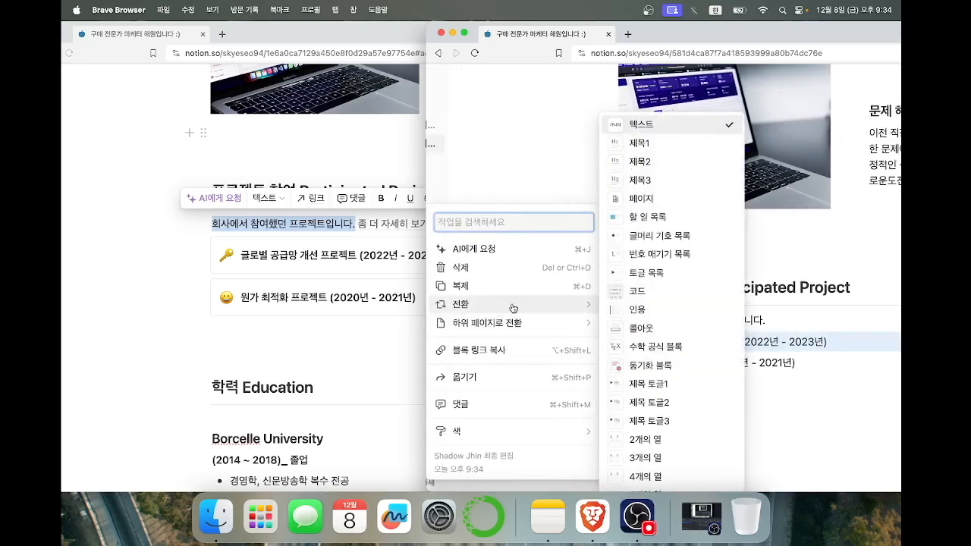
click(641, 329)
scroll(651, 401, down, 1)
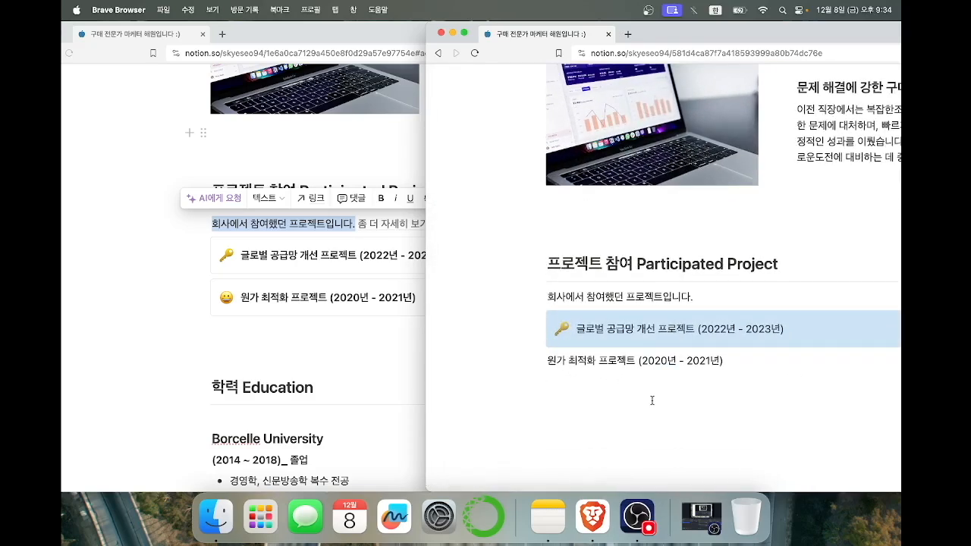
click(650, 400)
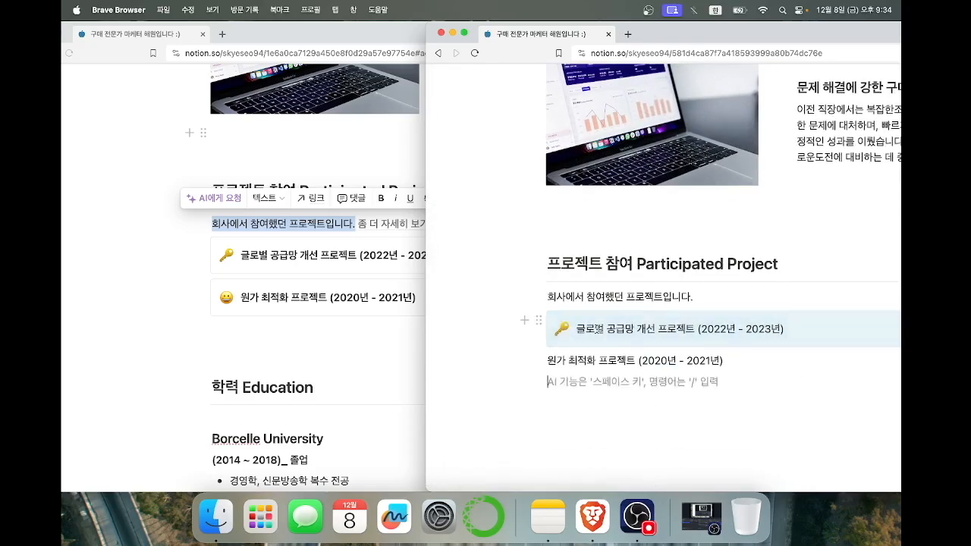
Set the color of the 글로벌 공급망 개선 프로젝트 callout to 기본.
click(540, 321)
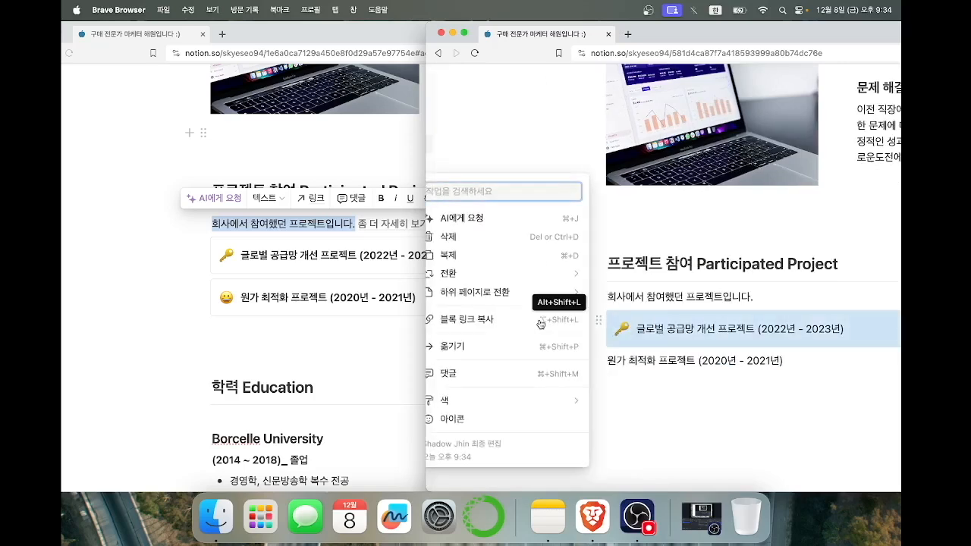
mouse_move(495, 400)
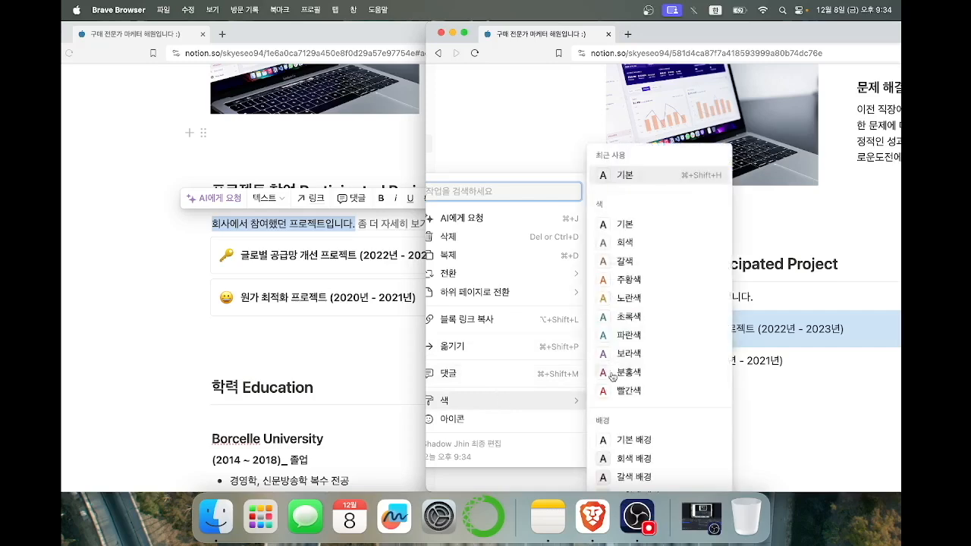
click(631, 225)
click(772, 475)
click(748, 434)
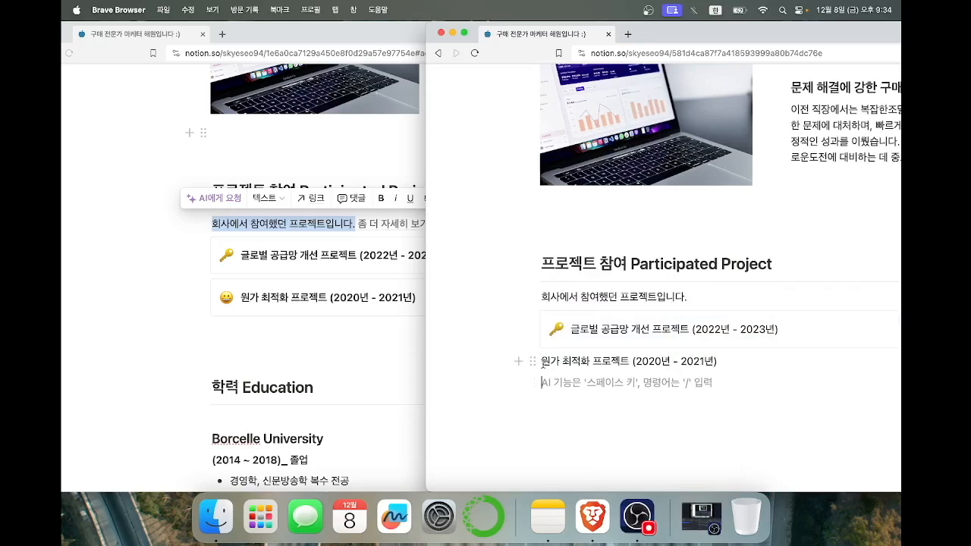
Convert the "원가 최적화 프로젝트 (2020년 - 2021년)" line into a callout (콜아웃) block.
click(534, 362)
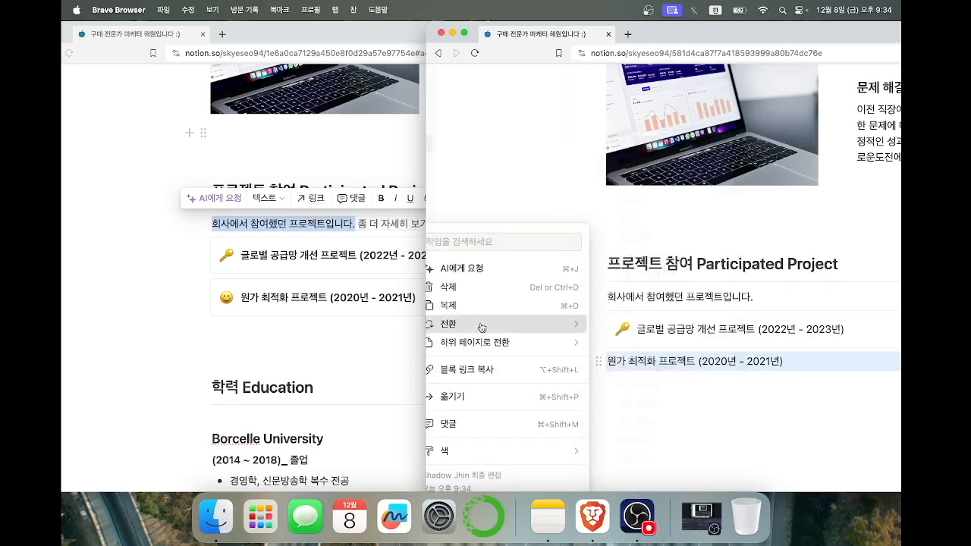
mouse_move(506, 321)
click(630, 347)
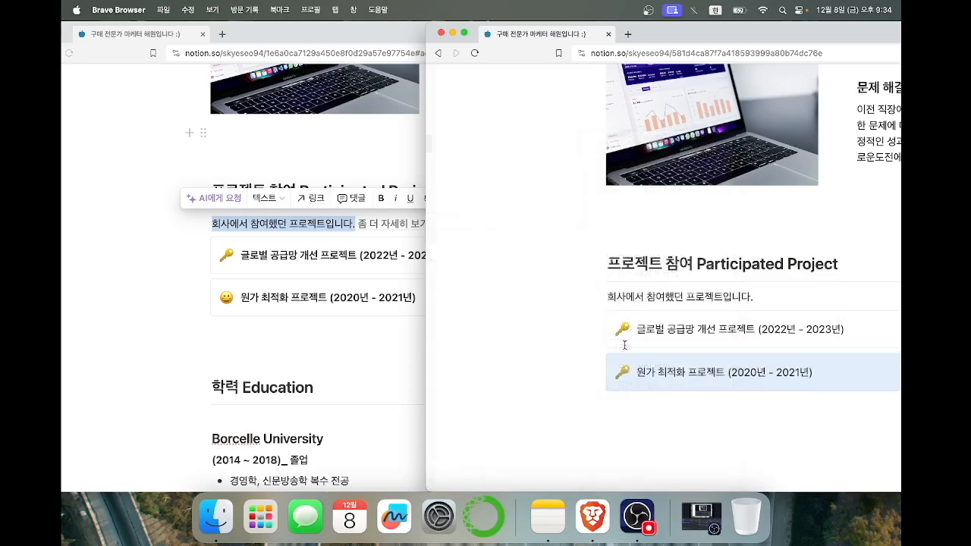
scroll(654, 371, down, 1)
click(660, 404)
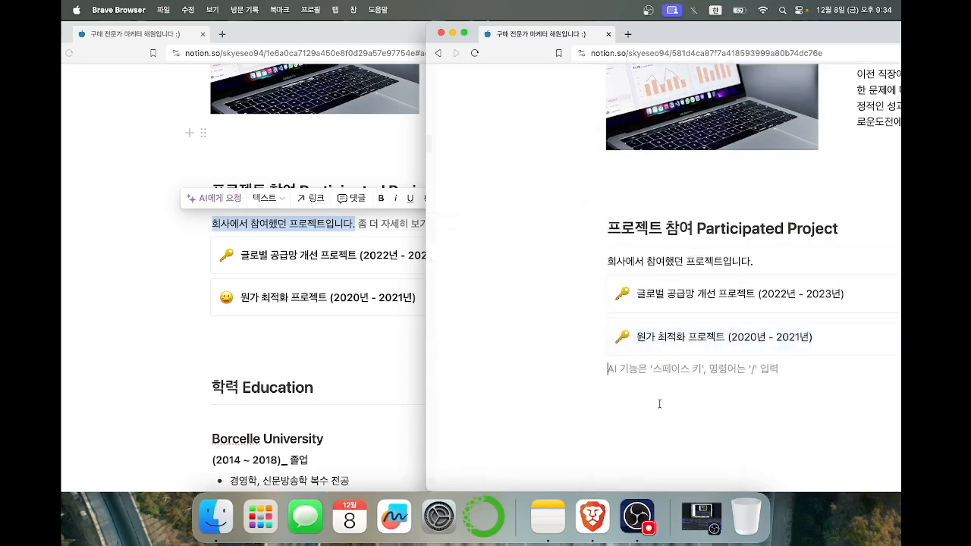
View the emoji choices for the icon of the 원가 최적화 프로젝트 callout, then close them.
click(621, 341)
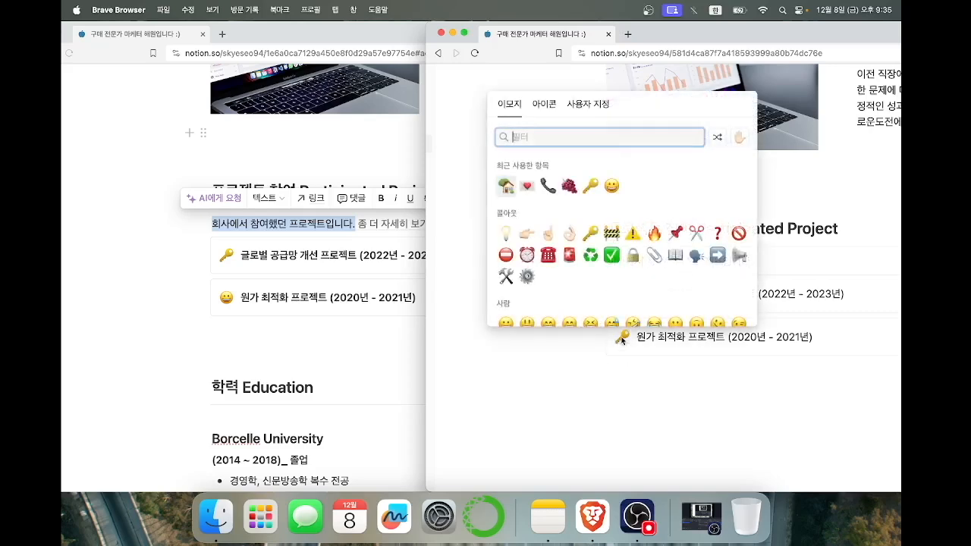
click(621, 338)
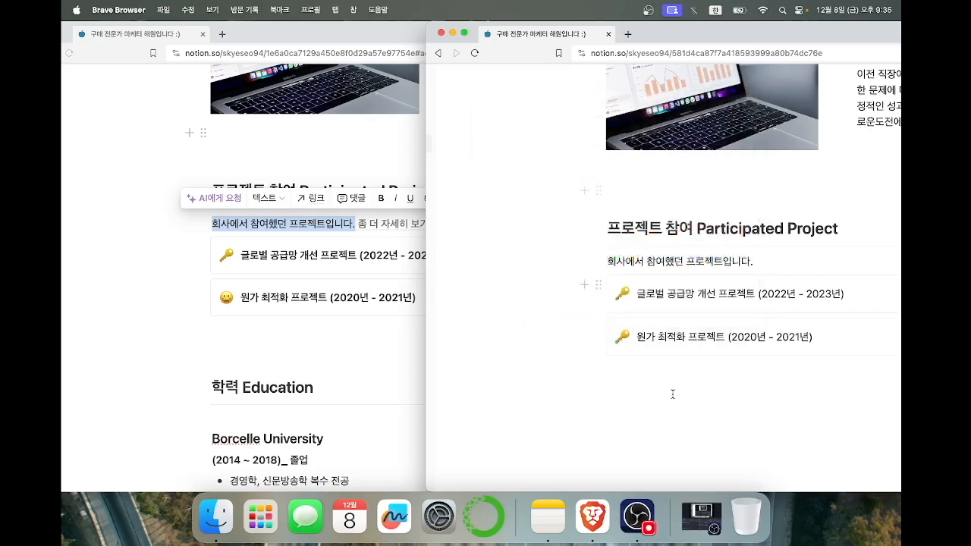
Set the icon of the 원가 최적화 프로젝트 callout to the 😀 emoji and start an empty line below it.
click(621, 337)
click(613, 190)
click(659, 420)
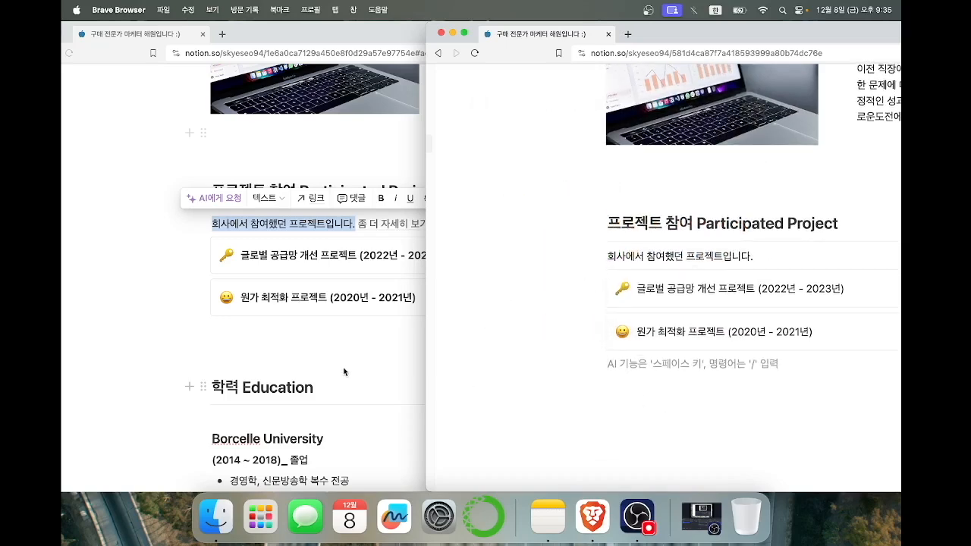
Copy the "학력 Education" heading from the original page to the new page, leaving a blank line below the callouts.
click(339, 364)
scroll(339, 364, down, 5)
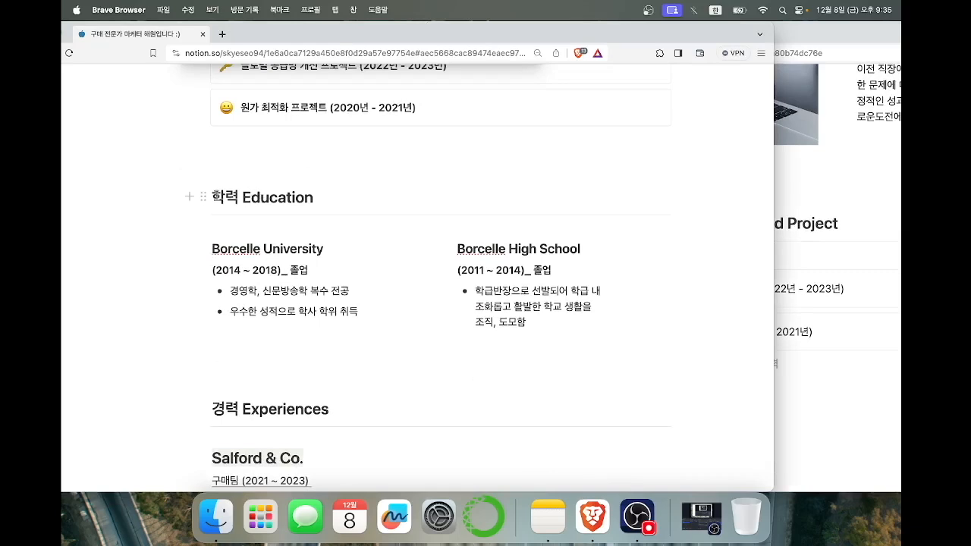
click(202, 197)
key(Escape)
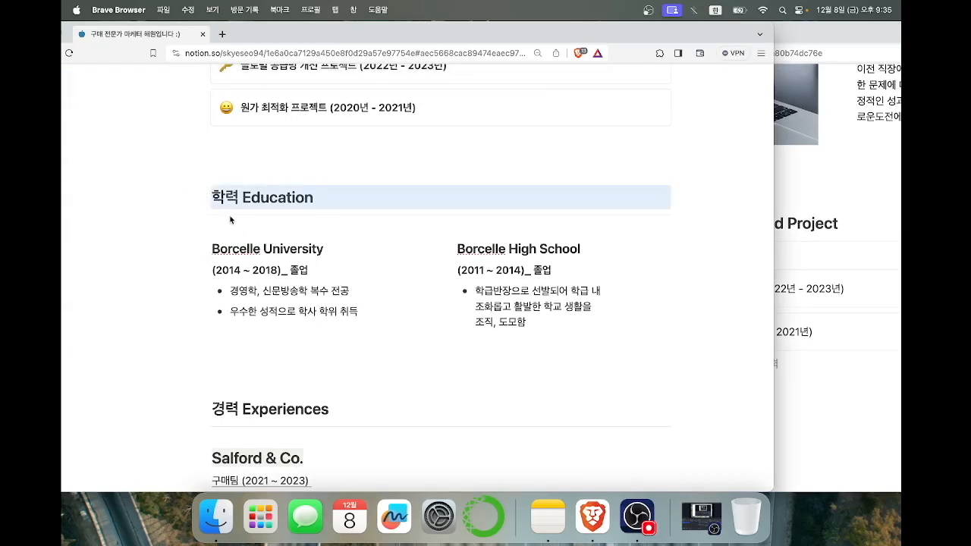
click(865, 304)
key(Return)
key(Return)
key(BackSpace)
text(학력 Education)
Copy the divider under the original 학력 Education heading to the new page and start an empty line below it.
click(282, 212)
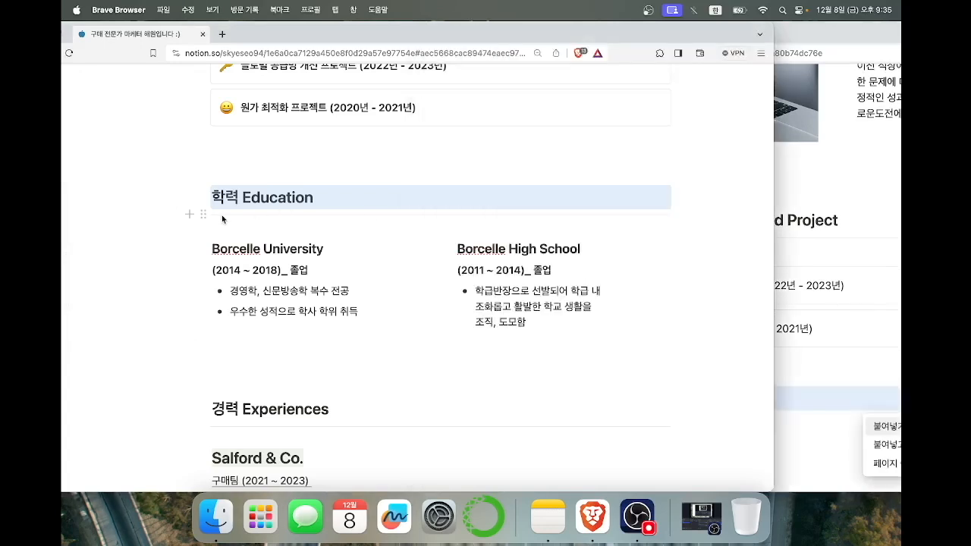
click(201, 214)
key(Escape)
click(792, 318)
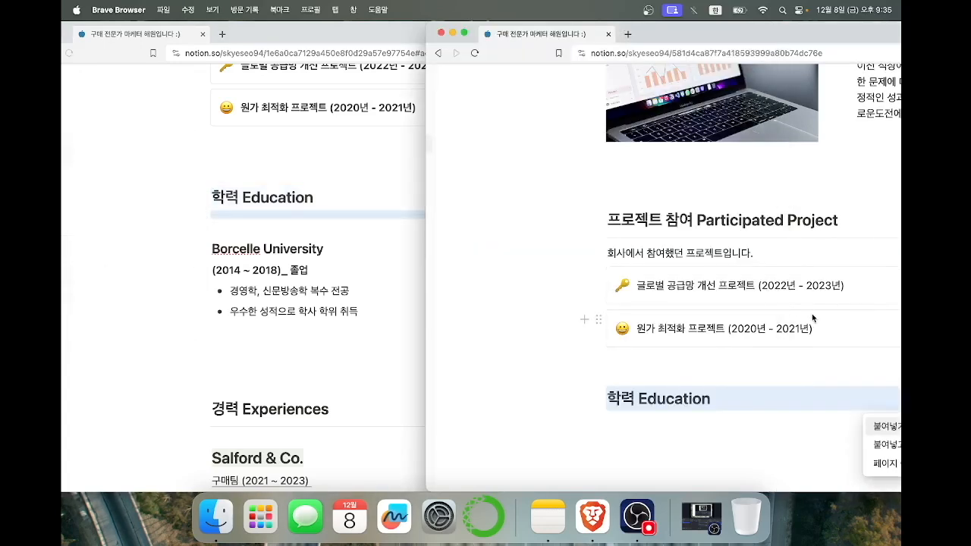
scroll(812, 314, down, 1)
click(699, 403)
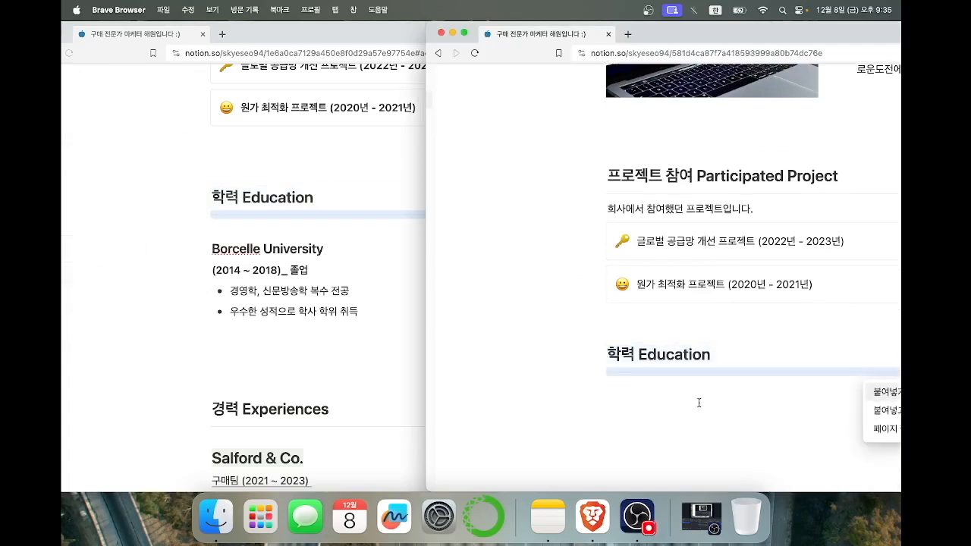
scroll(303, 244, down, 1)
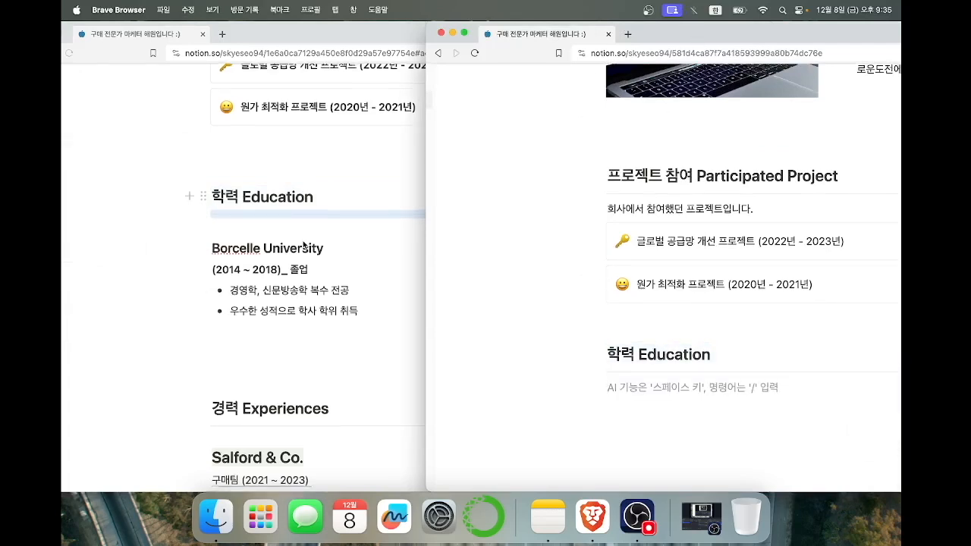
Copy the "Borcelle University" heading from the original page into the new page's 학력 Education section.
scroll(304, 245, up, 1)
click(303, 245)
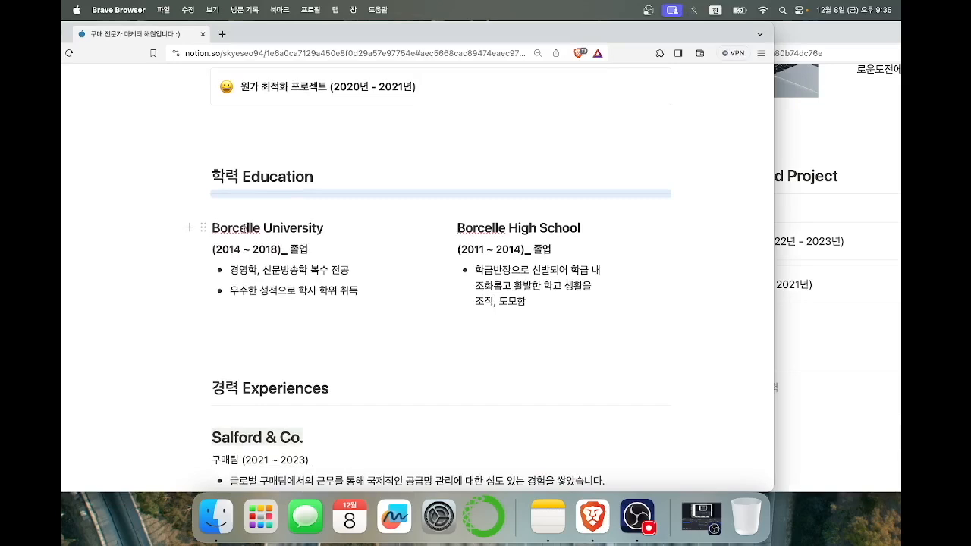
drag(214, 227, 369, 230)
key(super+c)
click(777, 367)
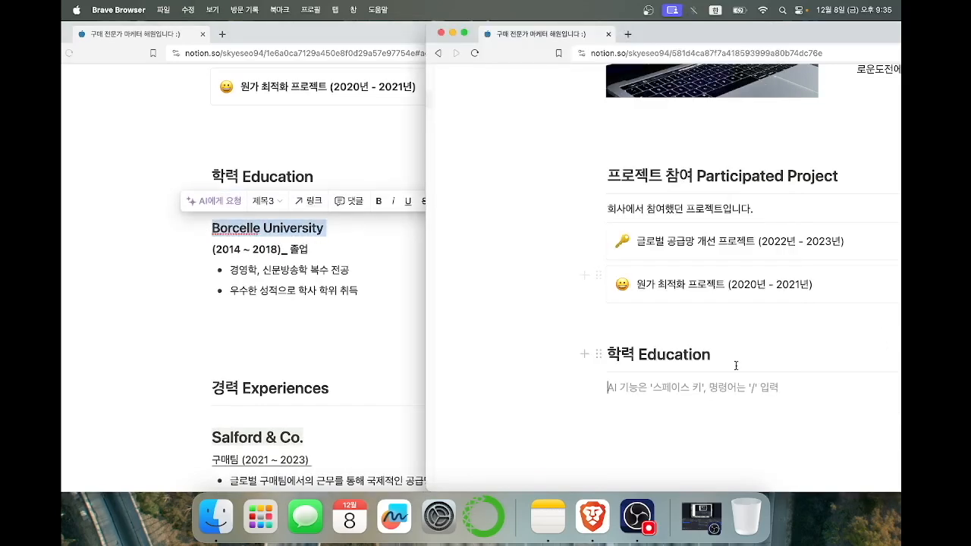
scroll(758, 366, down, 2)
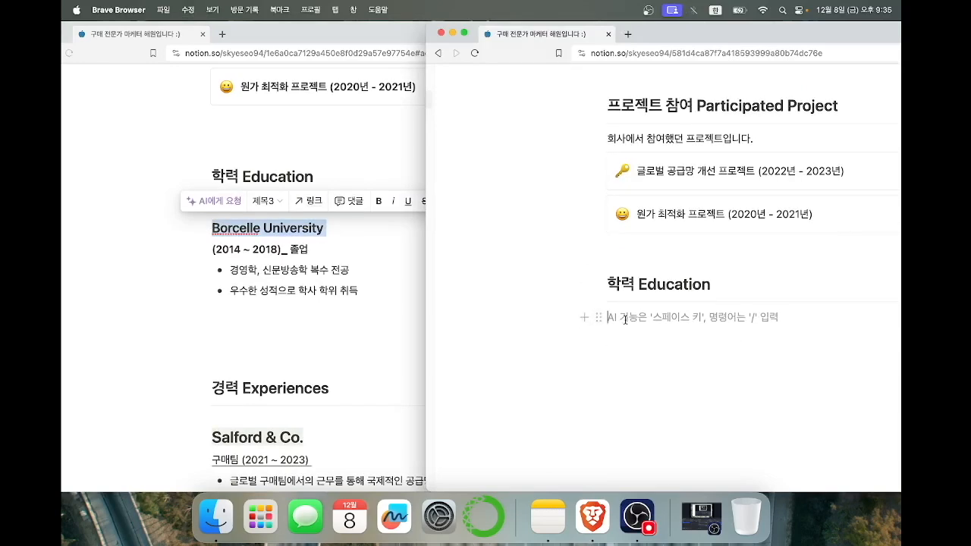
key(super+v)
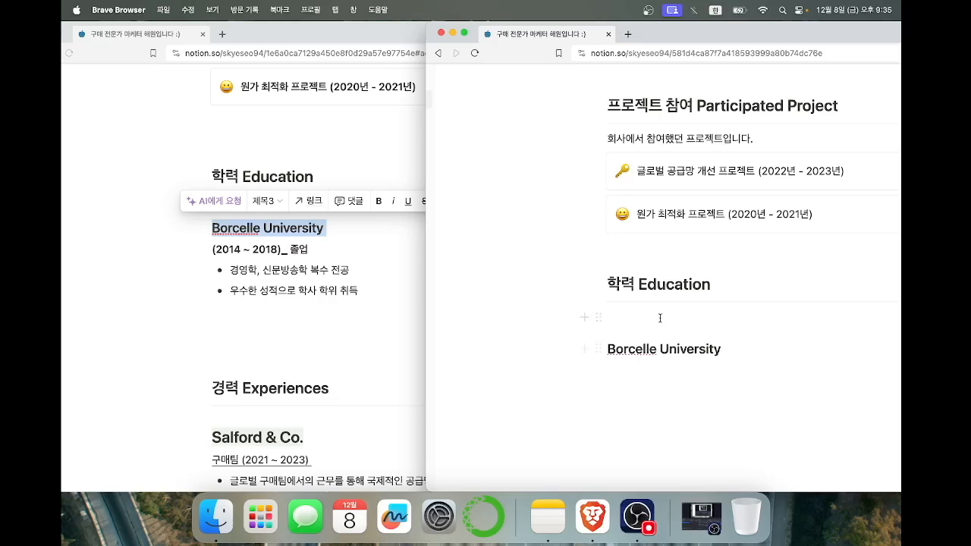
Add the line "(2014 ~ 2018)_졸업" in bold under the Borcelle University heading.
key(Return)
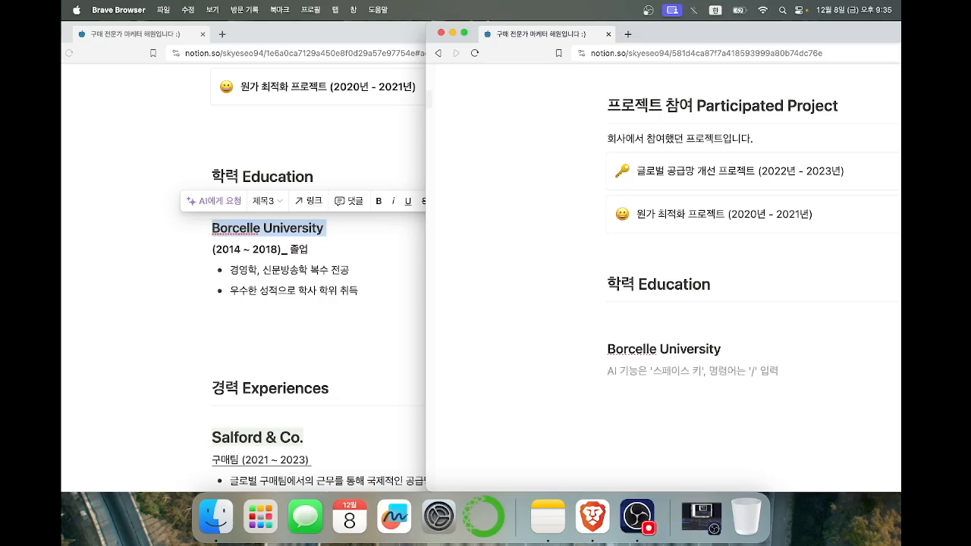
text((20213)
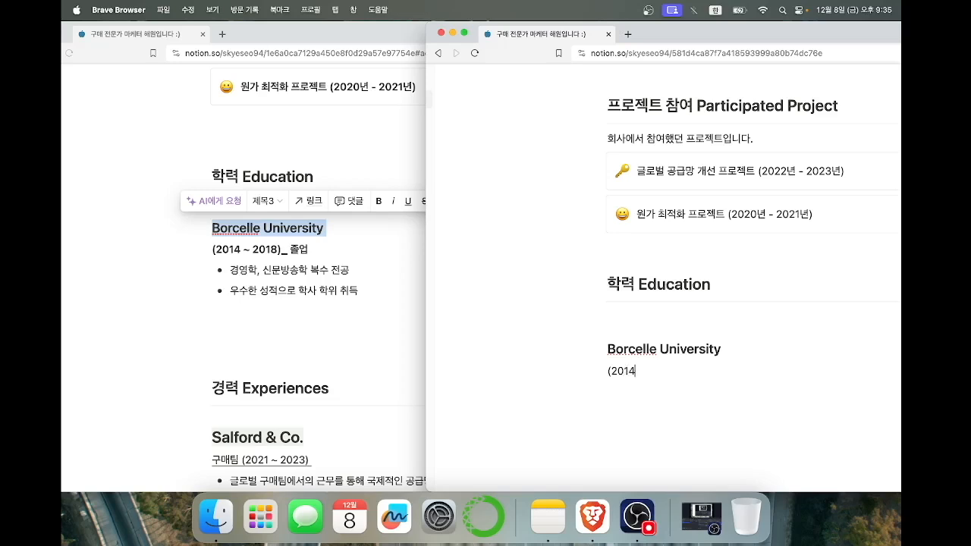
text( ~ 2018)_)
key(Caps_Lock)
text(wh)
key(BackSpace)
key(BackSpace)
key(Caps_Lock)
text(졸어)
drag(726, 370, 599, 372)
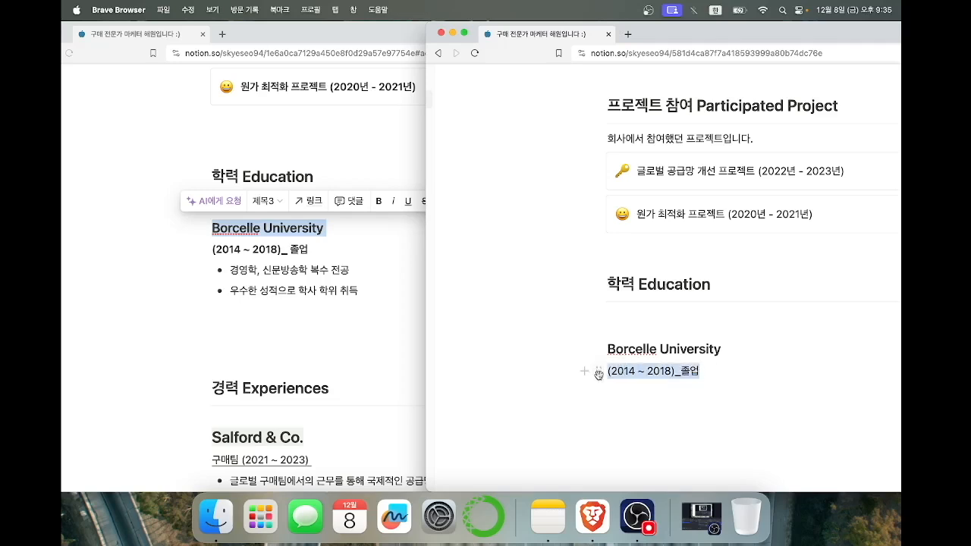
click(778, 346)
Add a bulleted list under it with "경영학, 신문방송학 복수 전공" and "우수한 성적으로 학사 학위 취득".
click(740, 411)
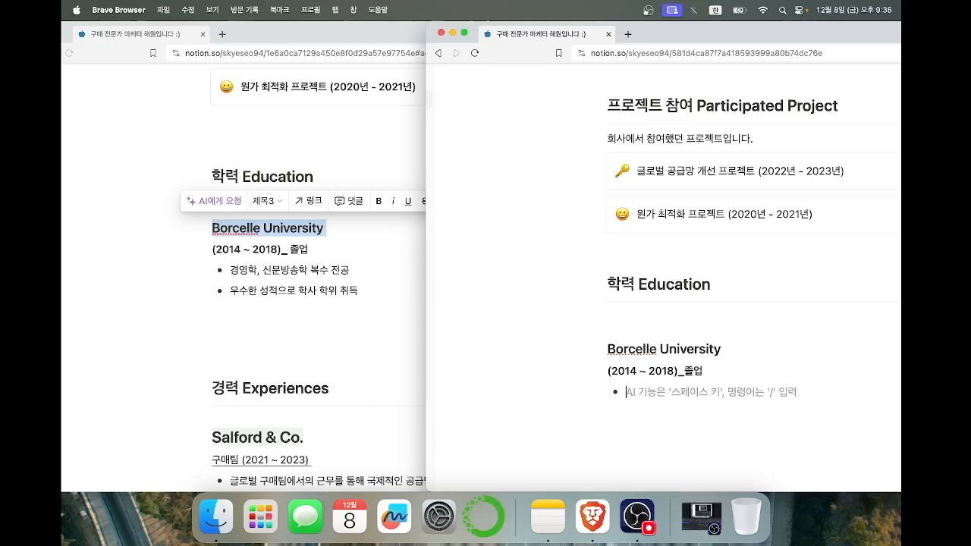
text(겨)
text(영학,)
text( 시문해)
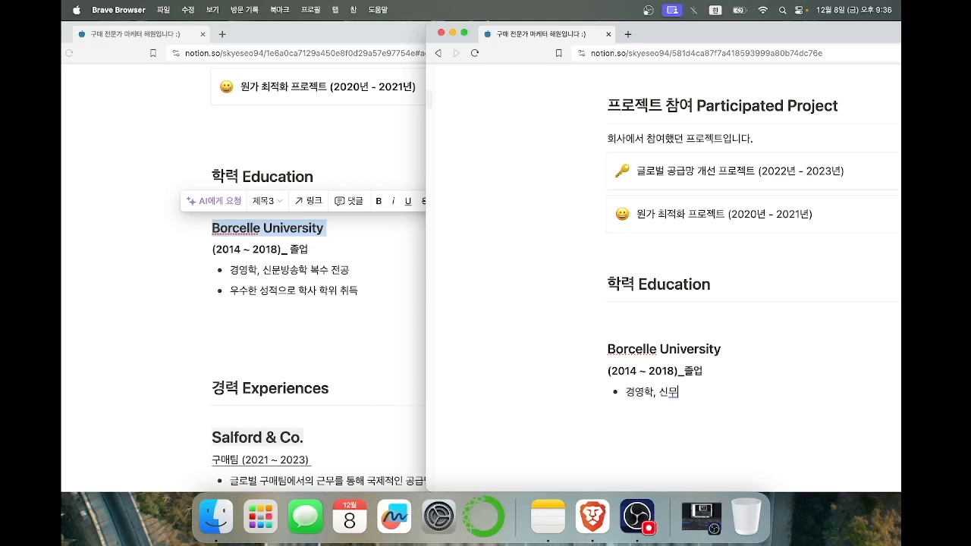
key(BackSpace)
key(BackSpace)
text(방ㅅ)
text(학 복수 전공)
key(Return)
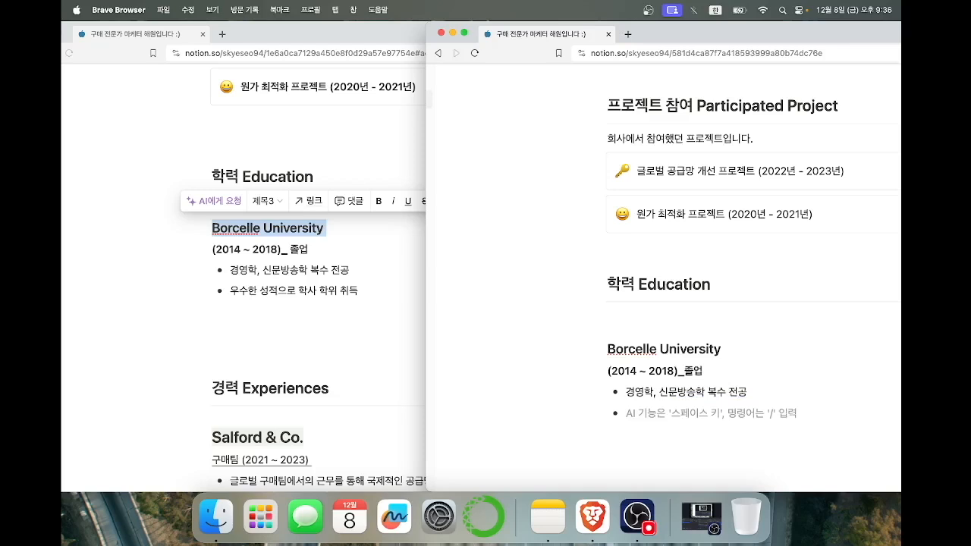
text(우숴한 성적으로)
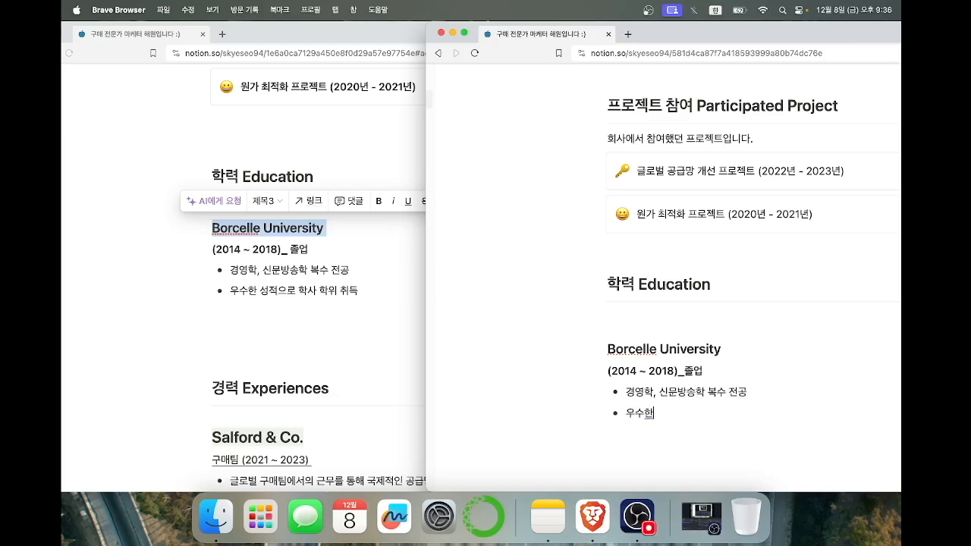
text( 학사 학위 취득)
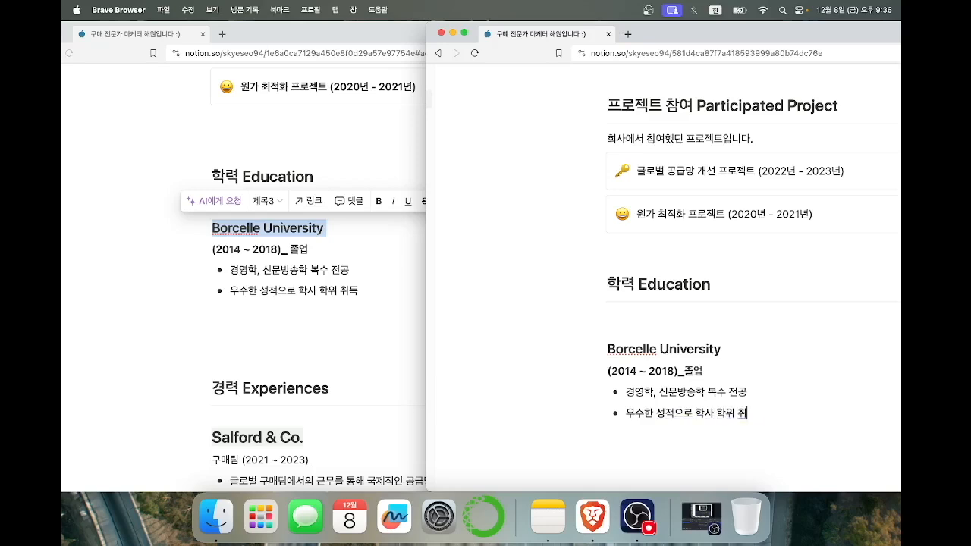
Copy the "Borcelle High School" heading from the original page to the new page, below the Borcelle University bullets.
click(372, 43)
scroll(582, 261, down, 2)
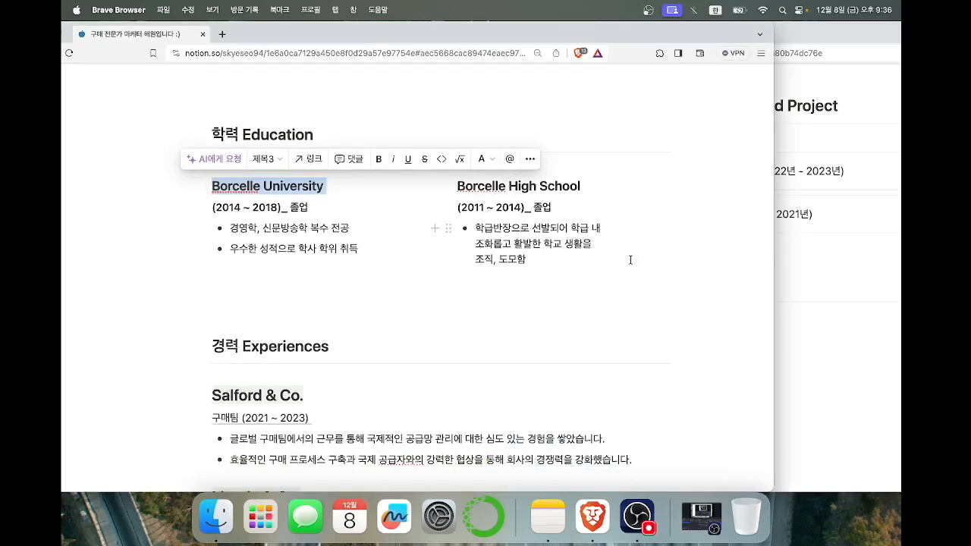
click(853, 292)
scroll(851, 292, down, 3)
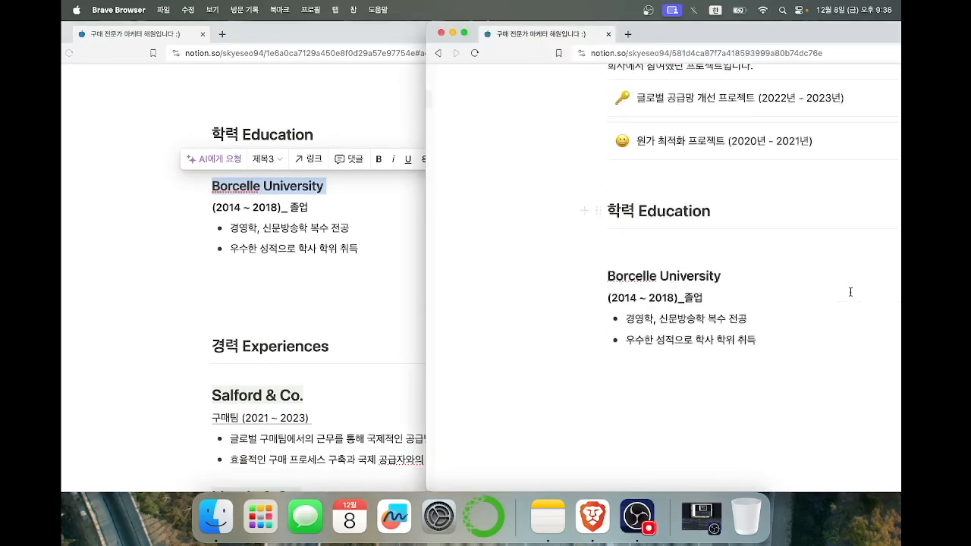
click(791, 341)
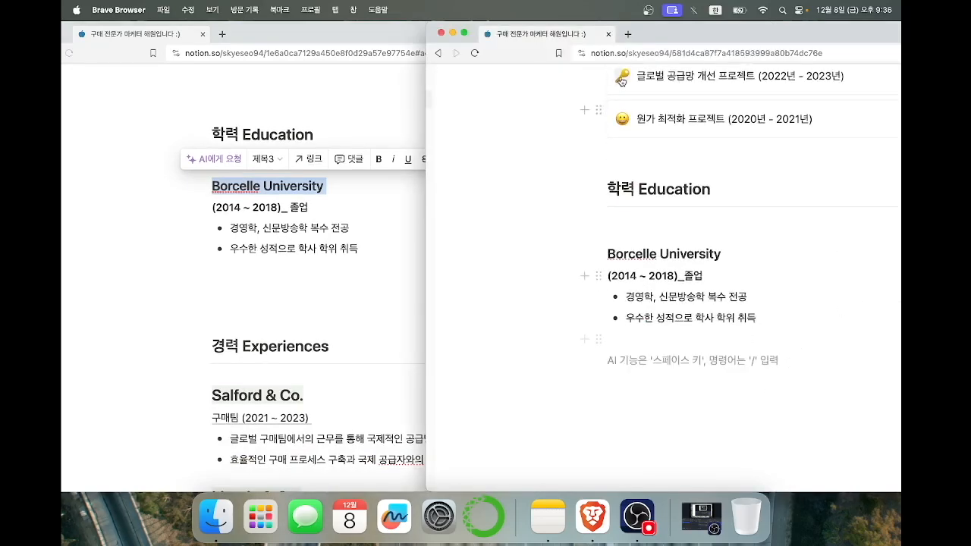
drag(685, 35, 876, 45)
click(509, 220)
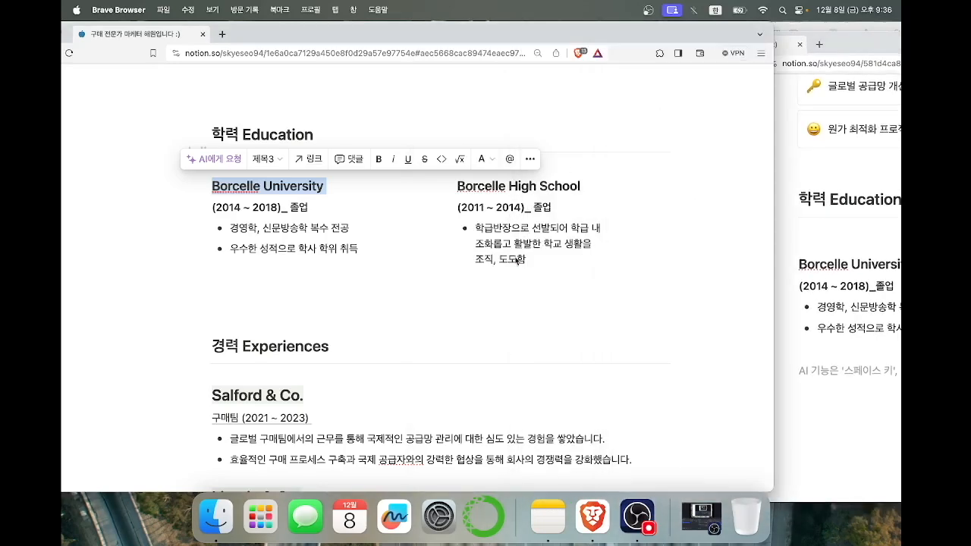
drag(583, 186, 458, 186)
key(super+c)
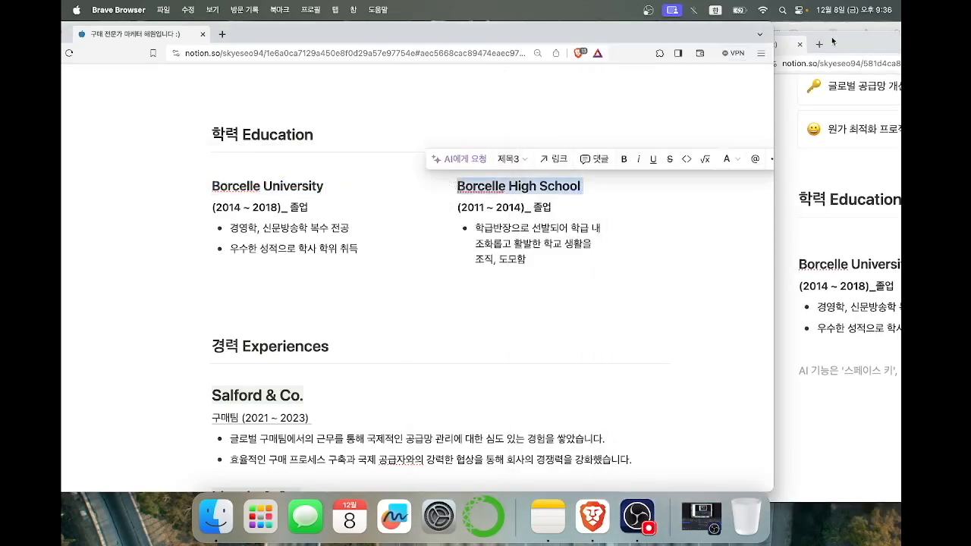
drag(847, 44, 528, 33)
key(super+v)
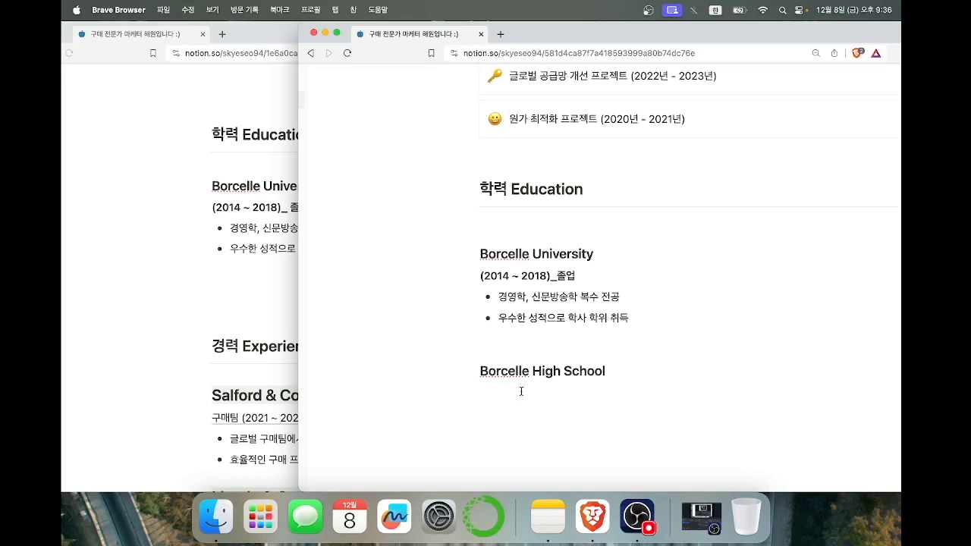
Remove the blank line under the 학력 Education divider and place the Borcelle High School heading in a second column beside Borcelle University.
click(501, 233)
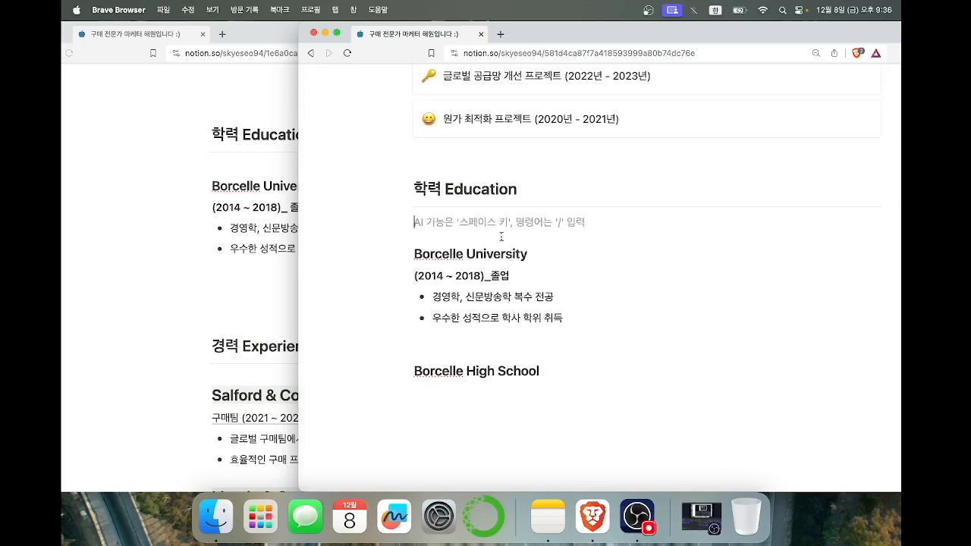
key(BackSpace)
key(Return)
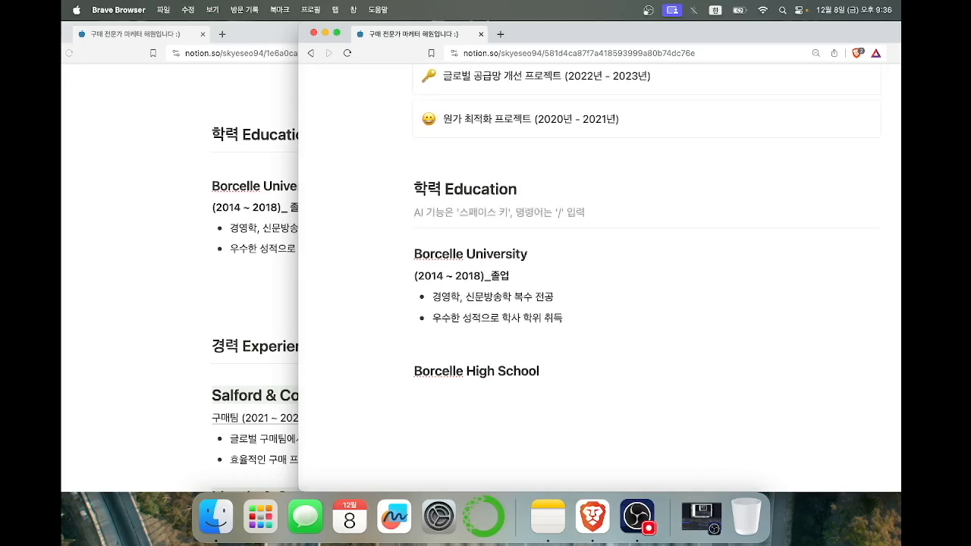
key(BackSpace)
drag(407, 349, 890, 240)
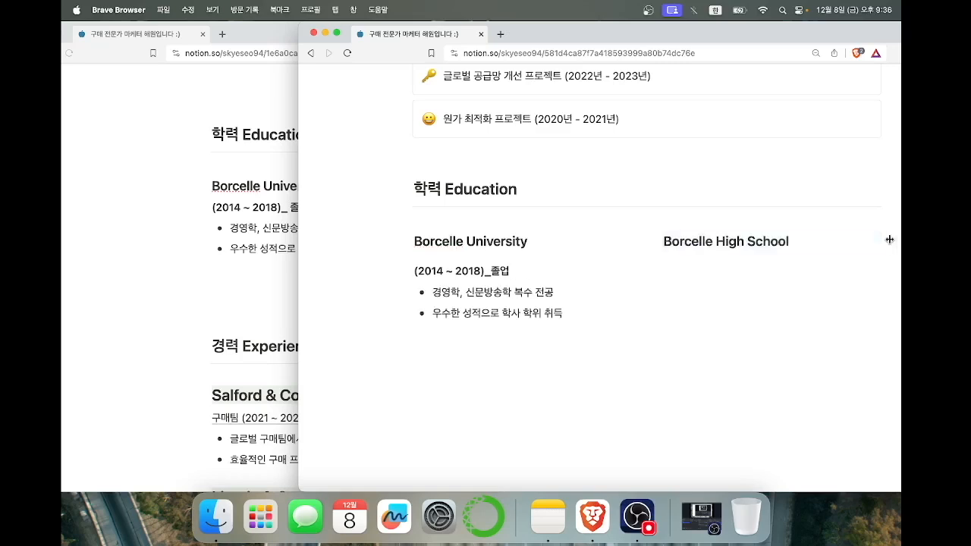
click(717, 263)
Copy the original "(2011 ~ 2014)_ 졸업" line and its bullet into the new page, under the Borcelle High School heading.
click(802, 237)
key(Return)
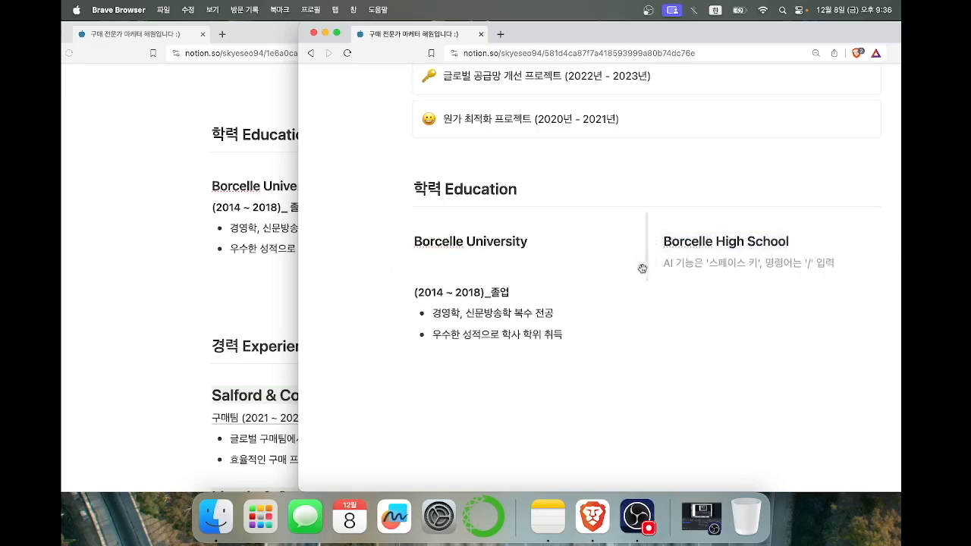
drag(587, 33, 868, 32)
click(529, 216)
drag(537, 262, 459, 207)
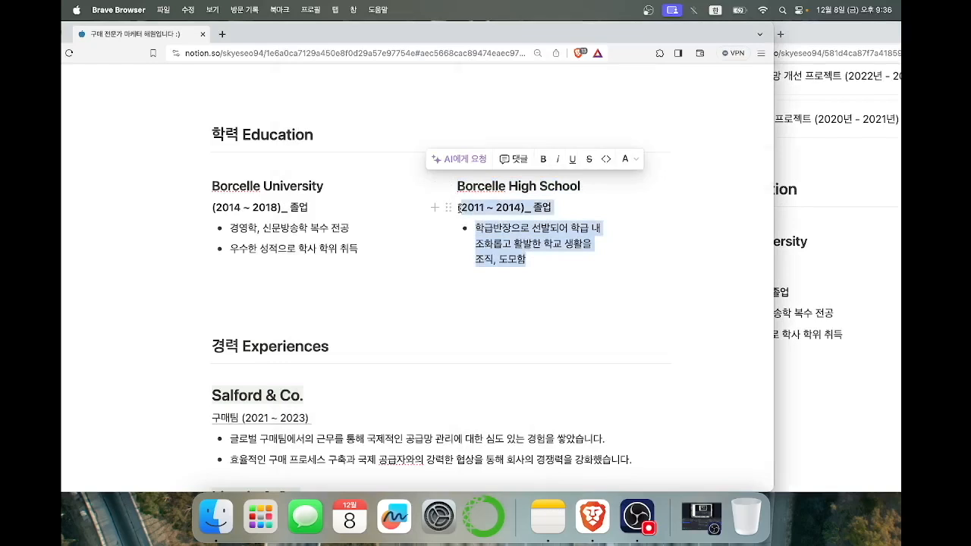
drag(524, 242, 553, 267)
drag(819, 35, 334, 35)
key(super+v)
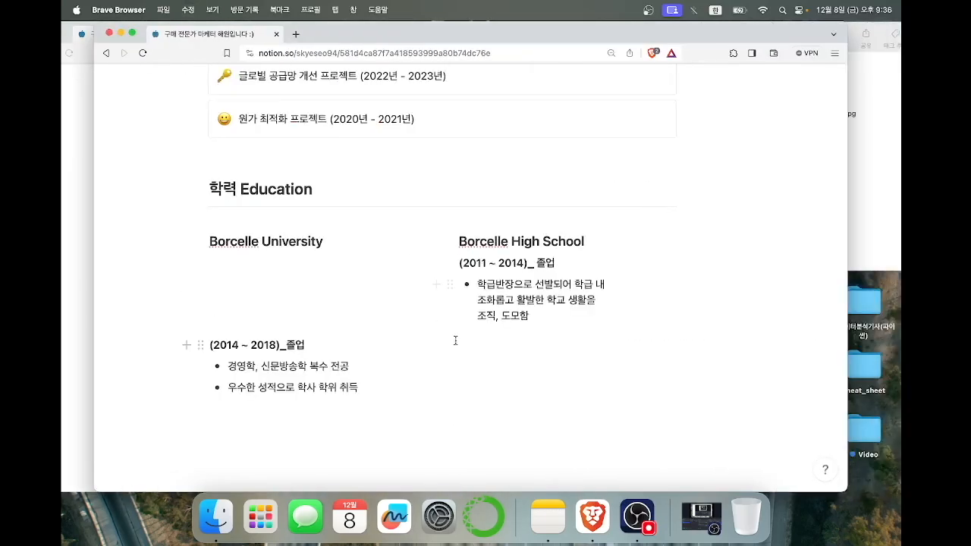
Copy the "(2014 ~ 2018)_졸업" line into the first column, directly under the Borcelle University heading.
scroll(455, 341, down, 1)
right_click(269, 349)
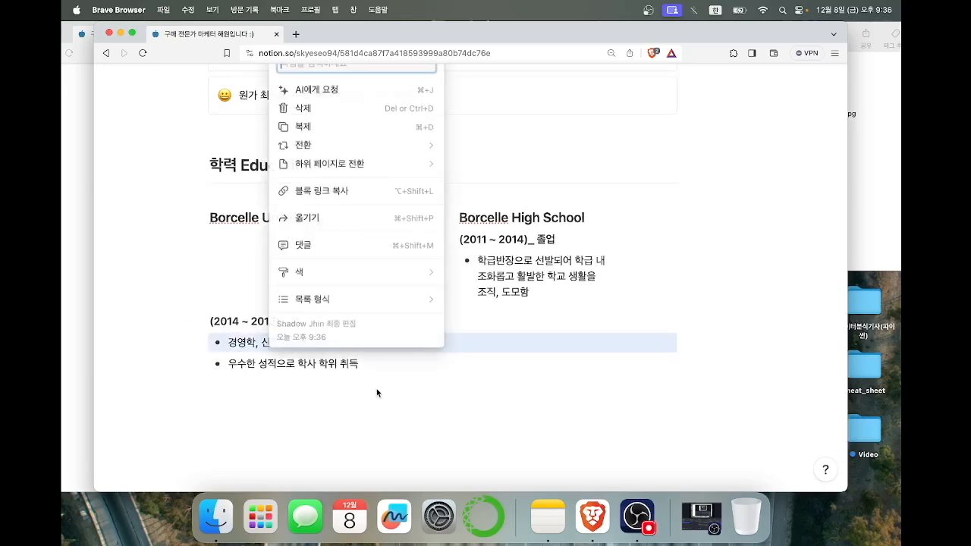
click(214, 319)
click(218, 306)
click(314, 321)
drag(314, 321, 209, 321)
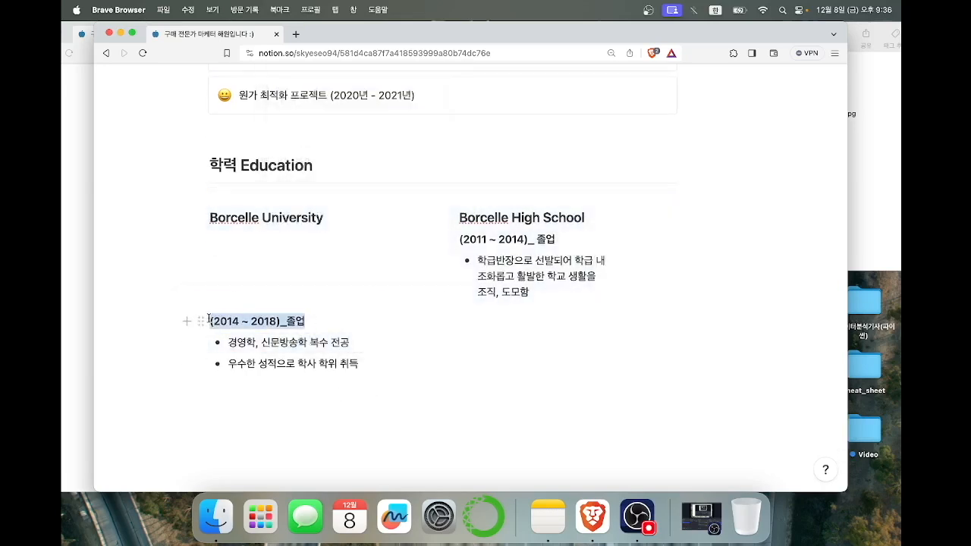
click(244, 235)
key(super+v)
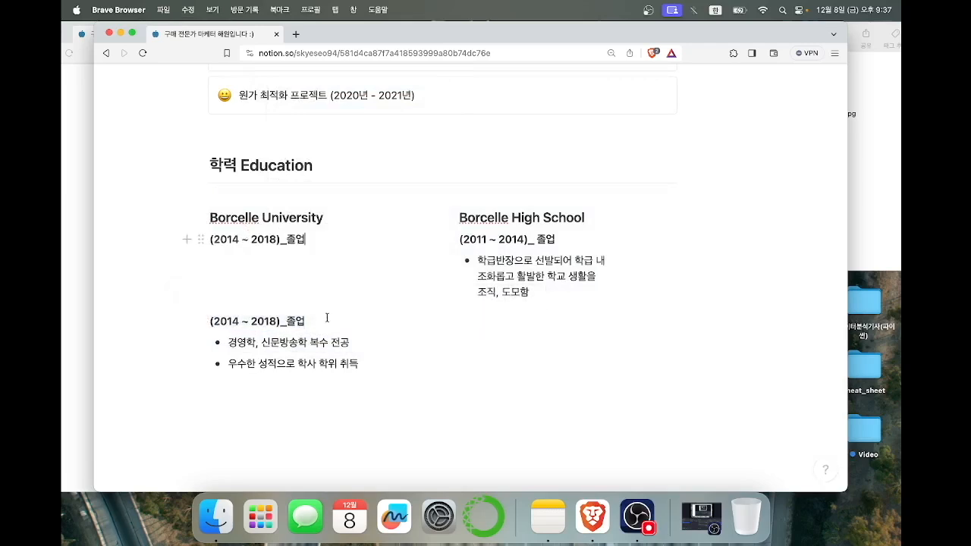
Copy the two university bullets under the first column's "(2014 ~ 2018)_졸업" line and delete the leftover line and bullets below the columns.
drag(358, 364, 227, 337)
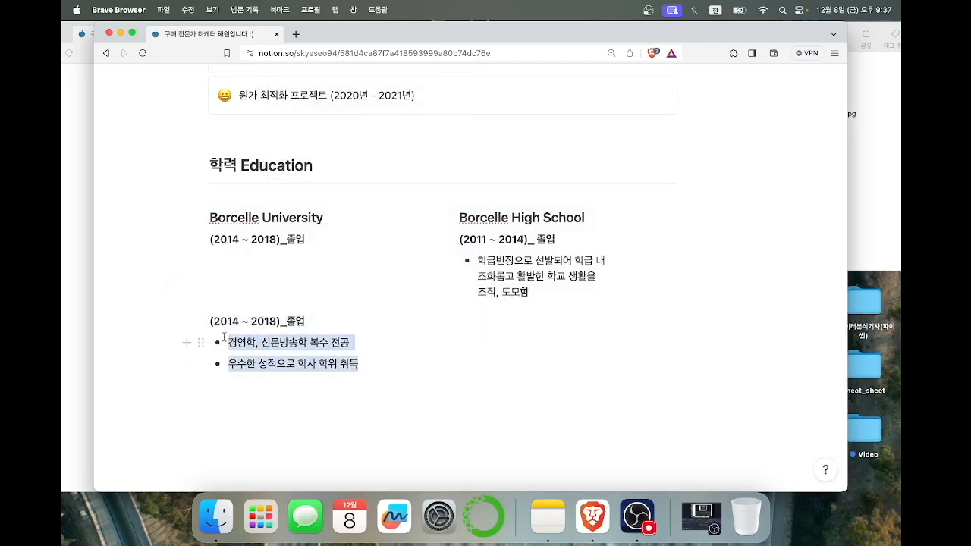
click(307, 258)
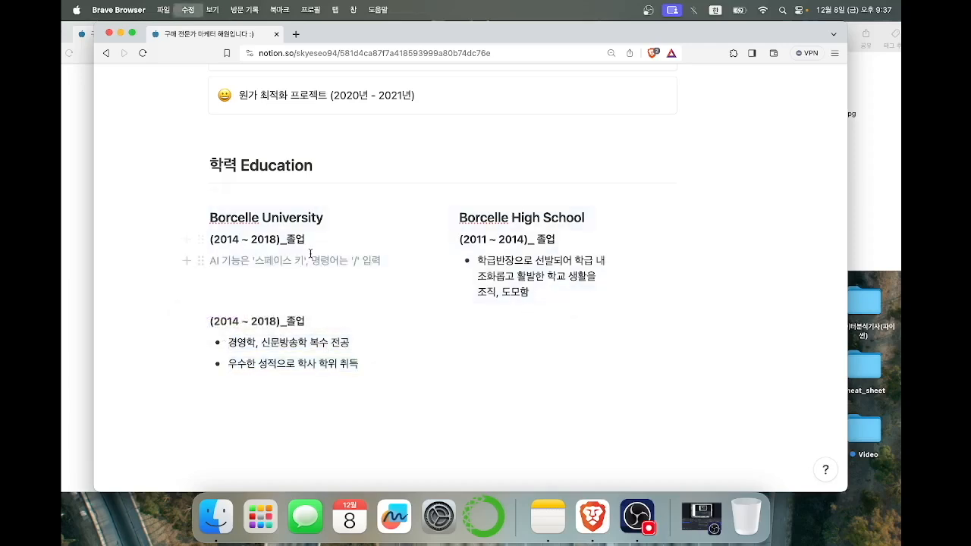
key(super+v)
drag(358, 364, 208, 325)
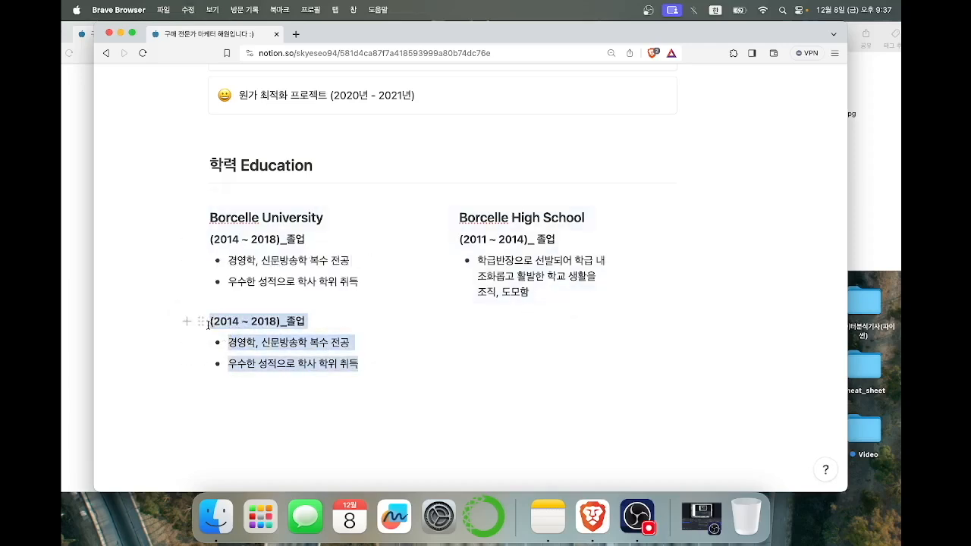
key(BackSpace)
key(BackSpace)
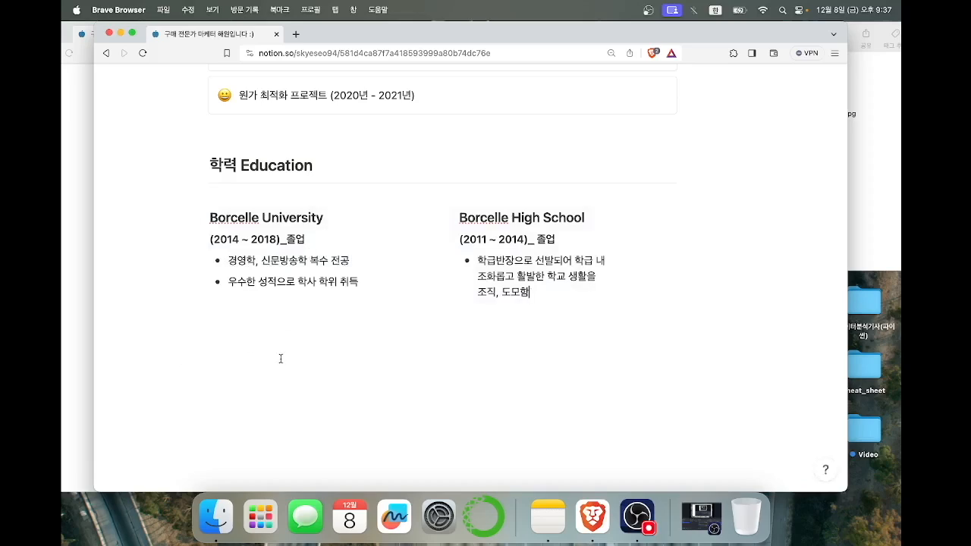
Enter "경력 Experiences" below the education columns, leaving a blank line above it, following the original page.
drag(372, 36, 690, 36)
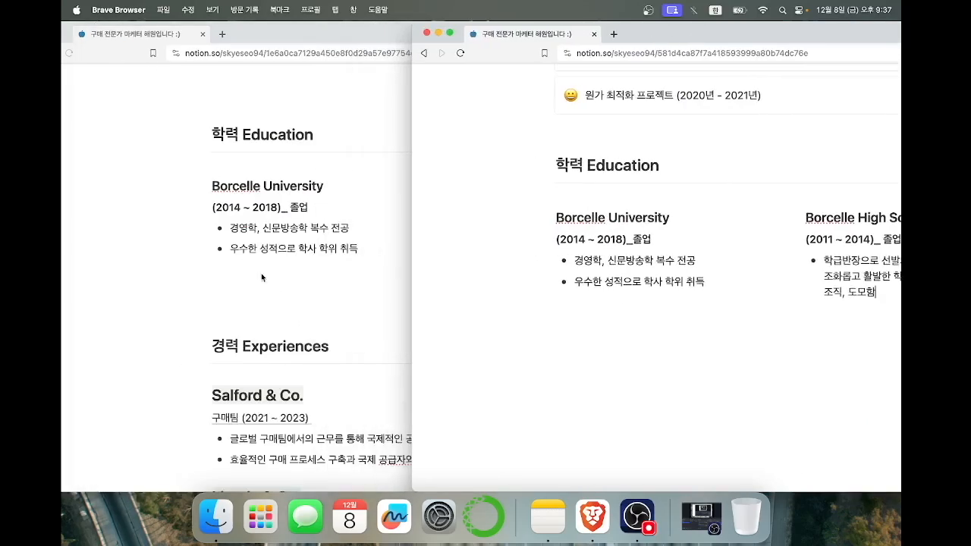
click(288, 276)
scroll(253, 280, down, 5)
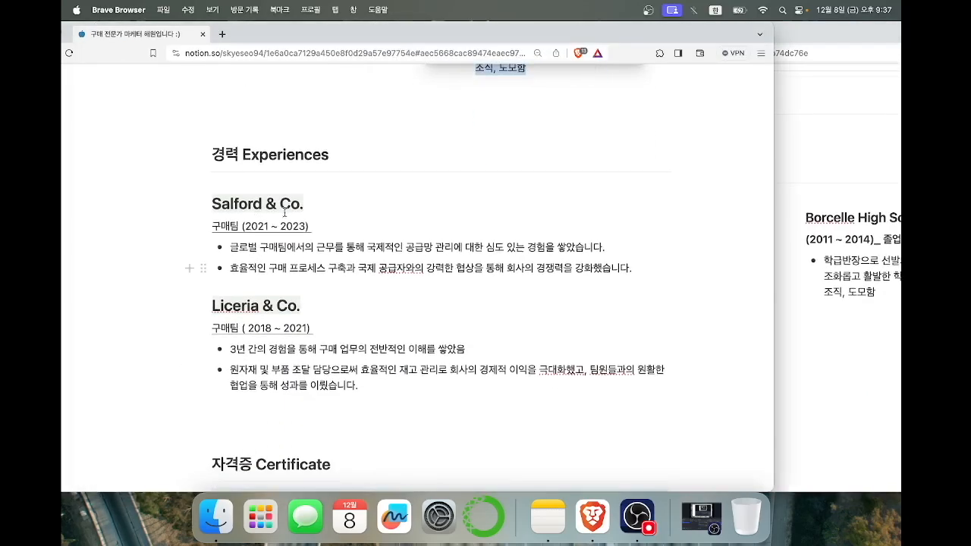
click(783, 217)
click(591, 323)
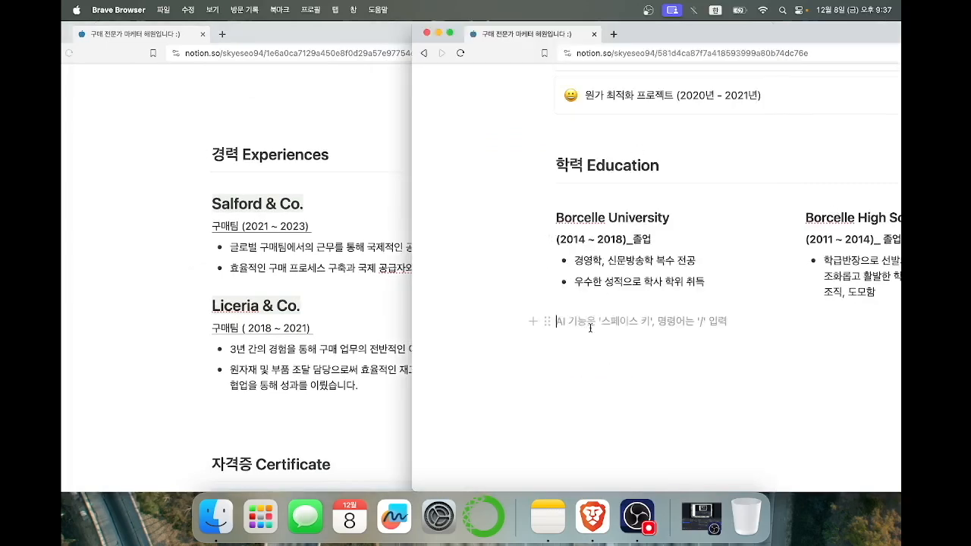
key(Return)
text(/)
key(BackSpace)
key(Caps_Lock)
text(ru)
key(BackSpace)
key(BackSpace)
key(Caps_Lock)
text(경ㄹ)
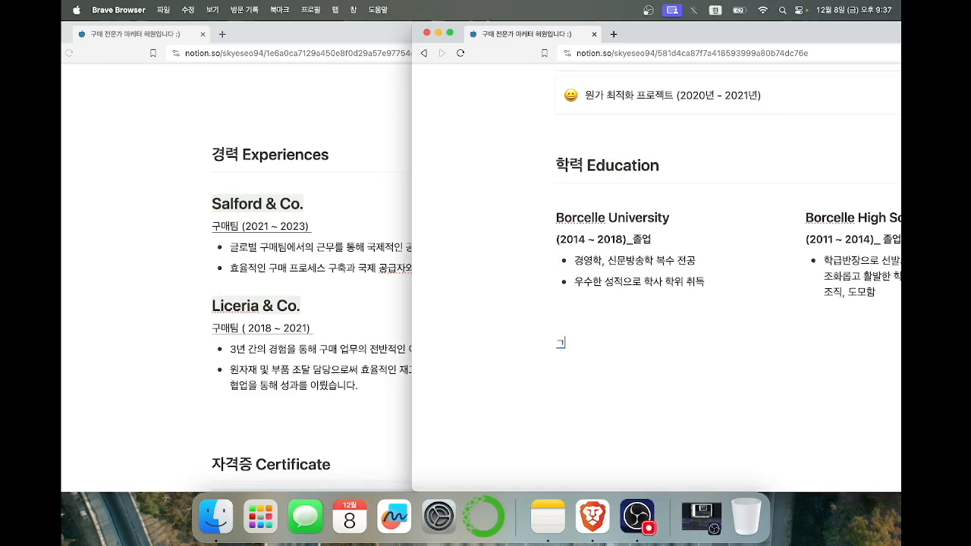
key(Caps_Lock)
text(Experiences)
Turn the "경력 Experiences" line into a 제목2 heading.
drag(648, 343, 528, 343)
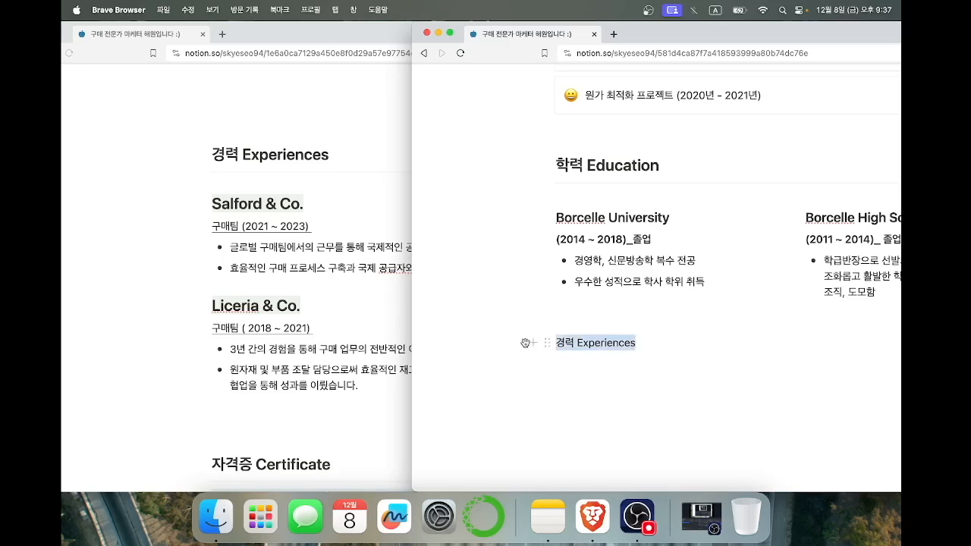
click(612, 317)
click(608, 176)
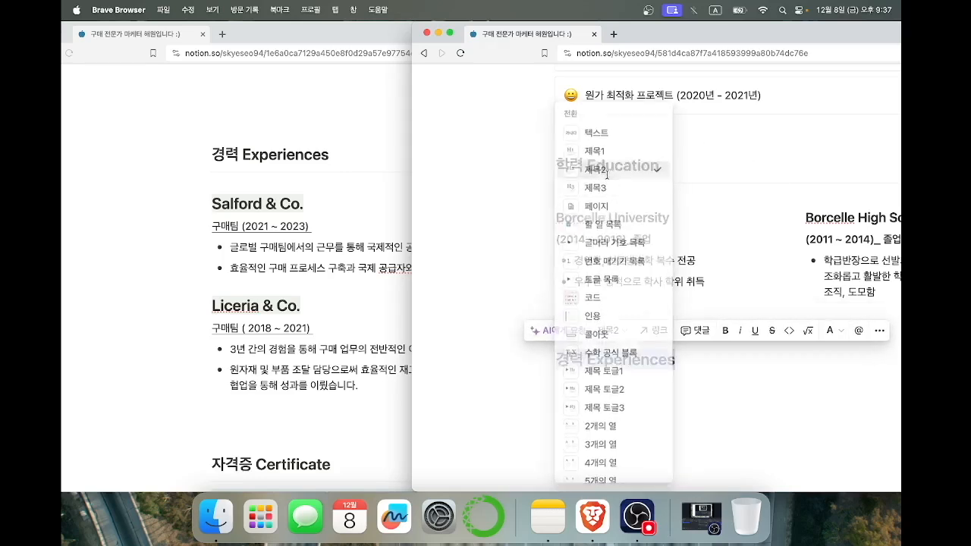
Insert a divider (구분선) directly under the 경력 Experiences heading.
click(685, 363)
scroll(685, 363, down, 1)
key(Return)
text(/di)
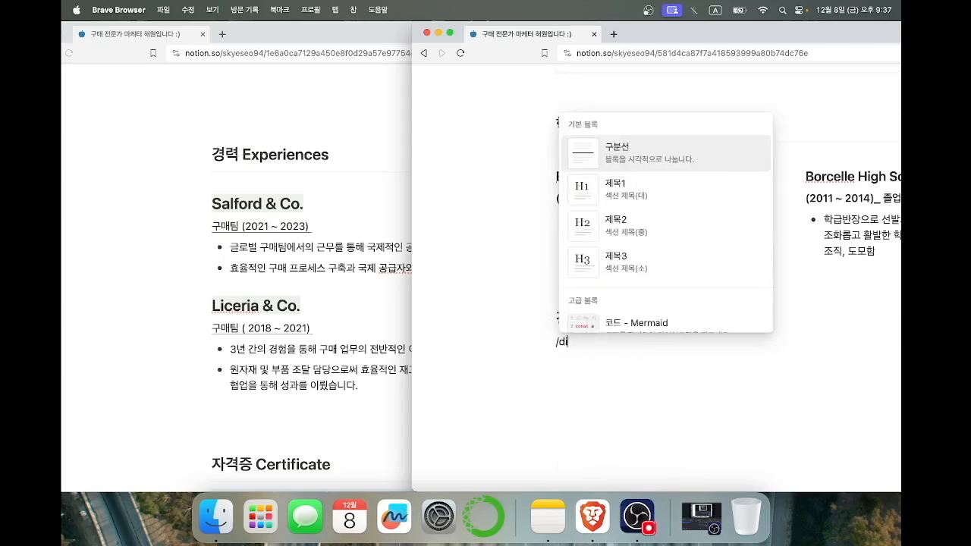
text(vid)
key(Return)
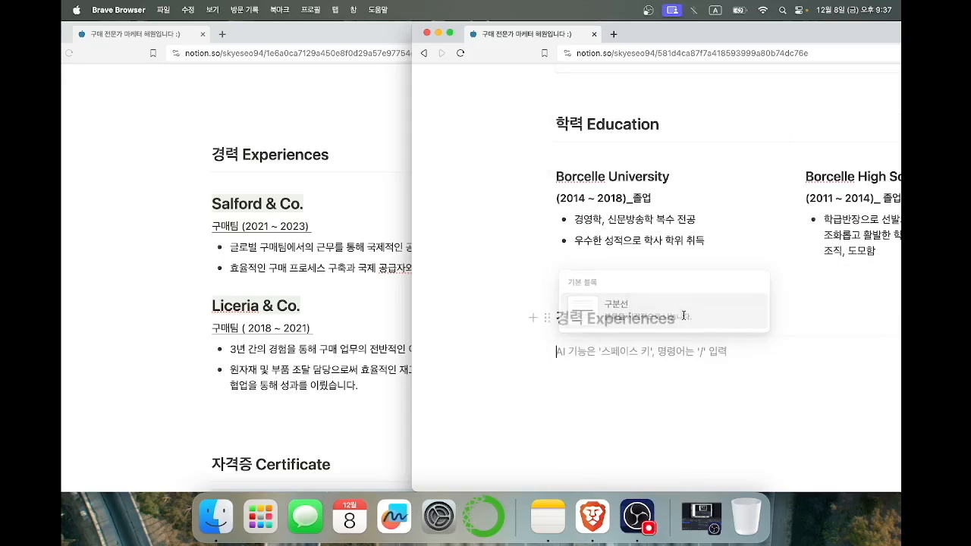
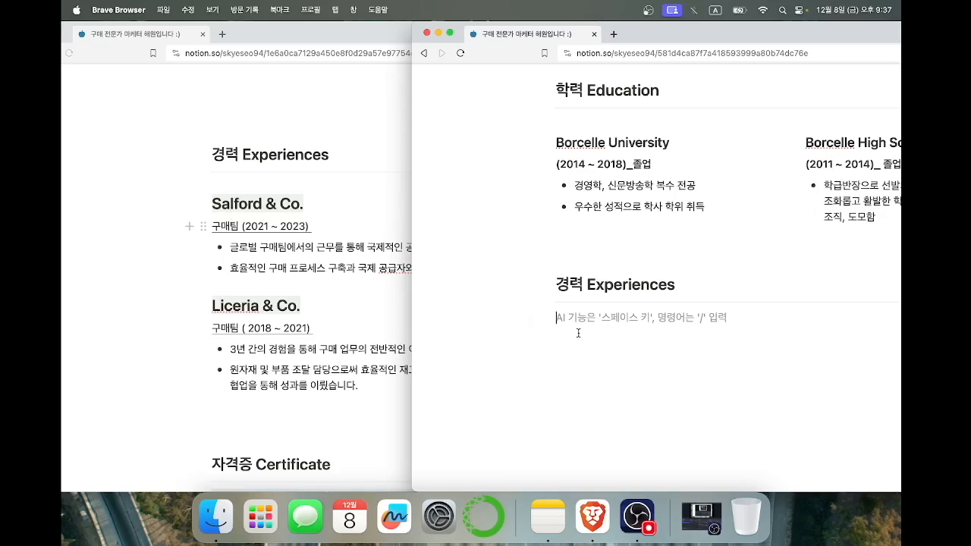
Enter "Salford&Co." under the 경력 Experiences divider and turn it into a 제목2 heading.
text(Salford&Co.)
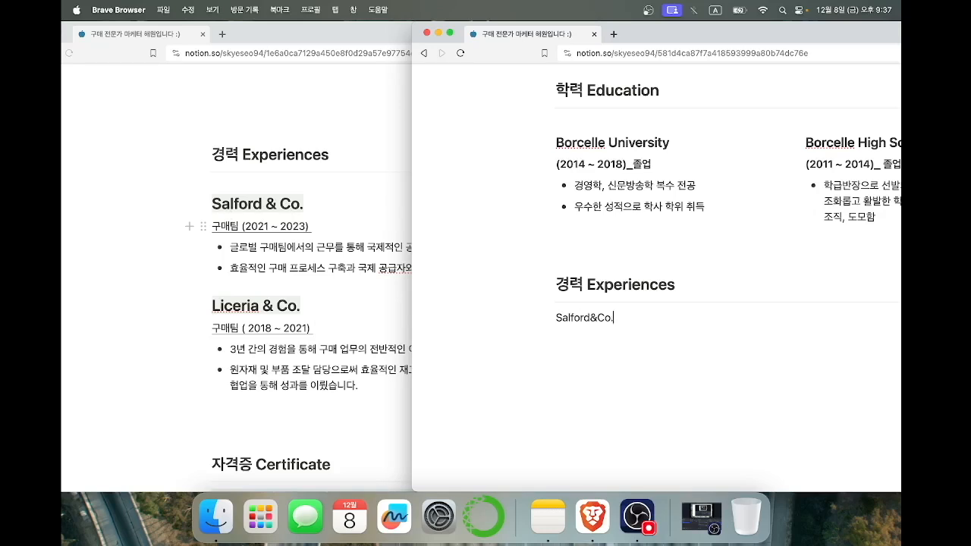
click(258, 210)
drag(291, 203, 199, 202)
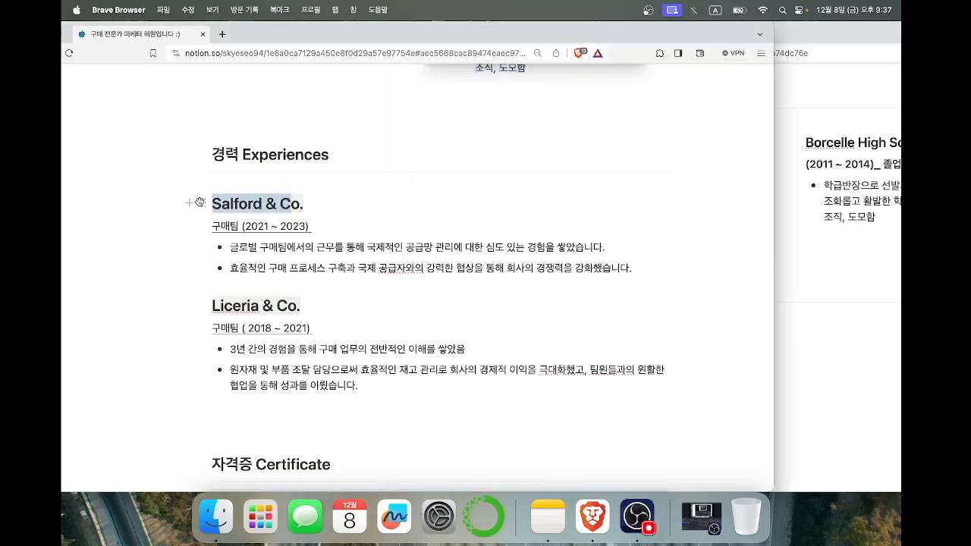
click(501, 265)
click(786, 302)
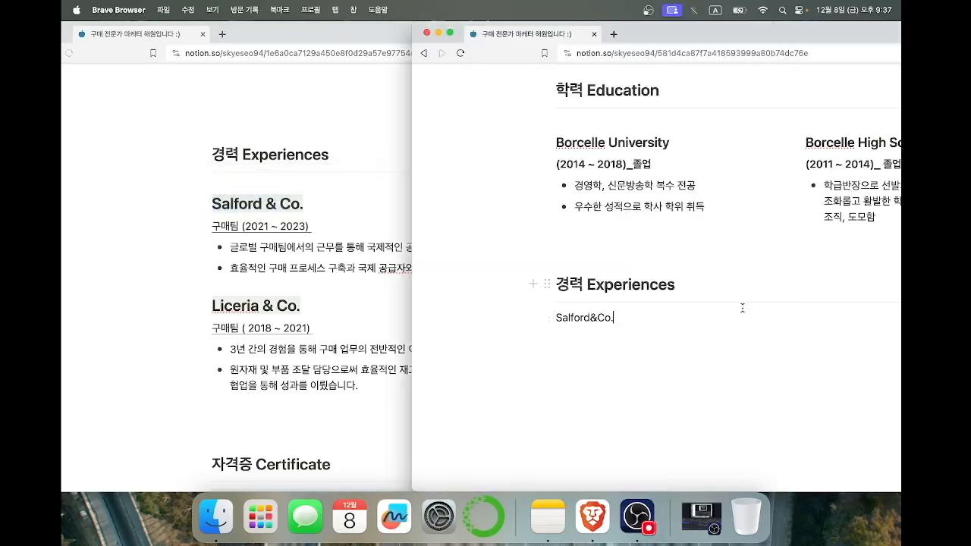
drag(625, 314, 548, 317)
click(618, 291)
click(611, 168)
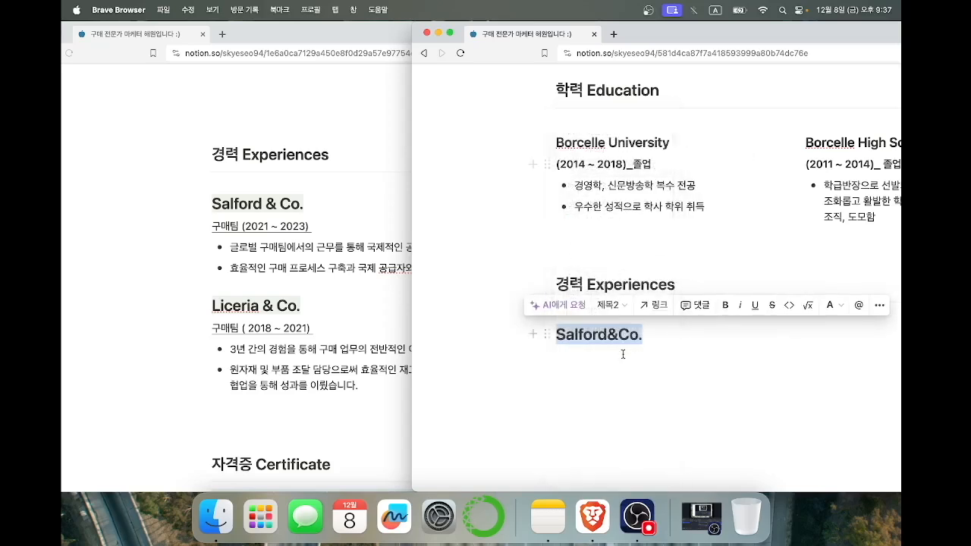
Give the Salford&Co. heading the green background (초록색 배경).
click(831, 307)
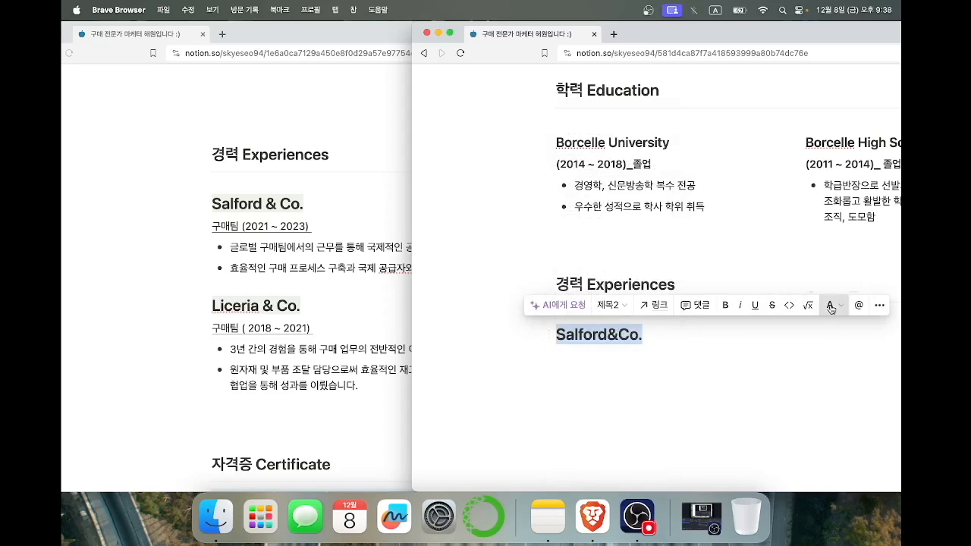
scroll(833, 353, down, 3)
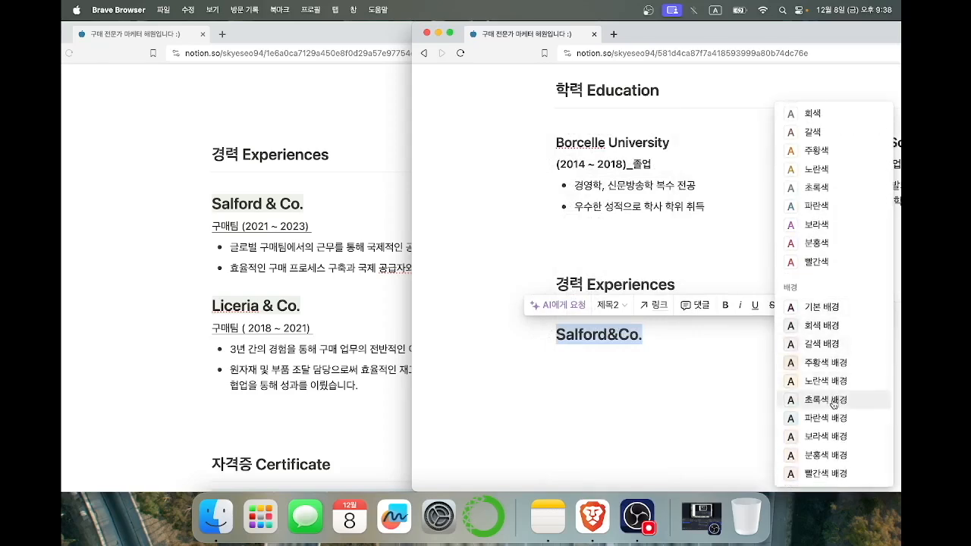
click(833, 362)
Add the line "구매팀 (2021 ~ 2023)" beneath the Salford&Co. heading.
click(679, 353)
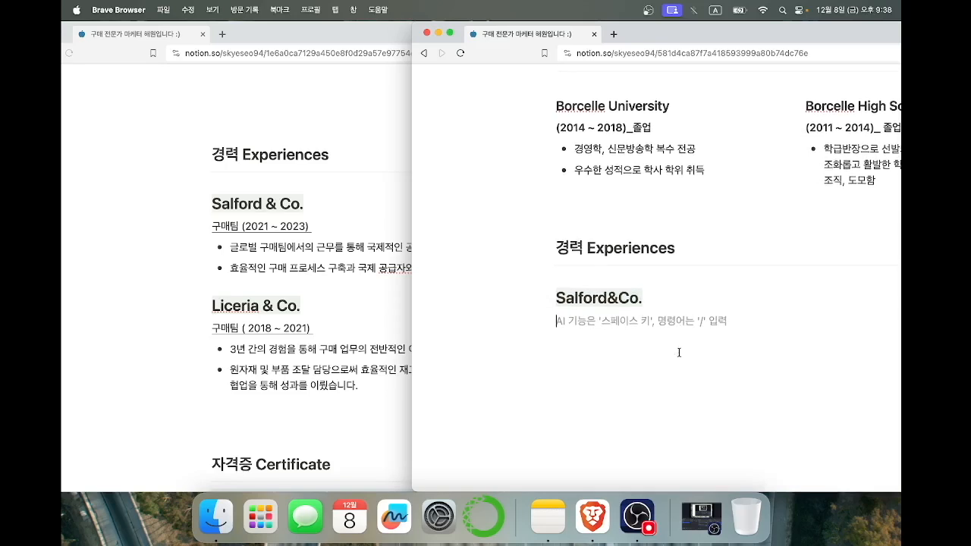
text(rnao)
key(BackSpace)
key(BackSpace)
key(BackSpace)
key(Caps_Lock)
key(BackSpace)
text(구매팀 (2021 ~ 2023)
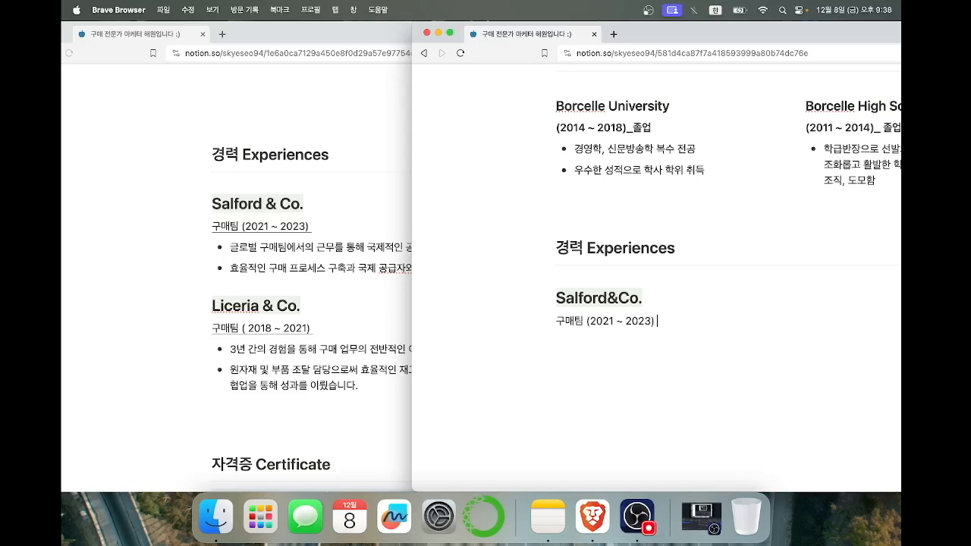
Underline the "구매팀 (2021 ~ 2023)" line and start an empty line below it.
drag(653, 332, 540, 323)
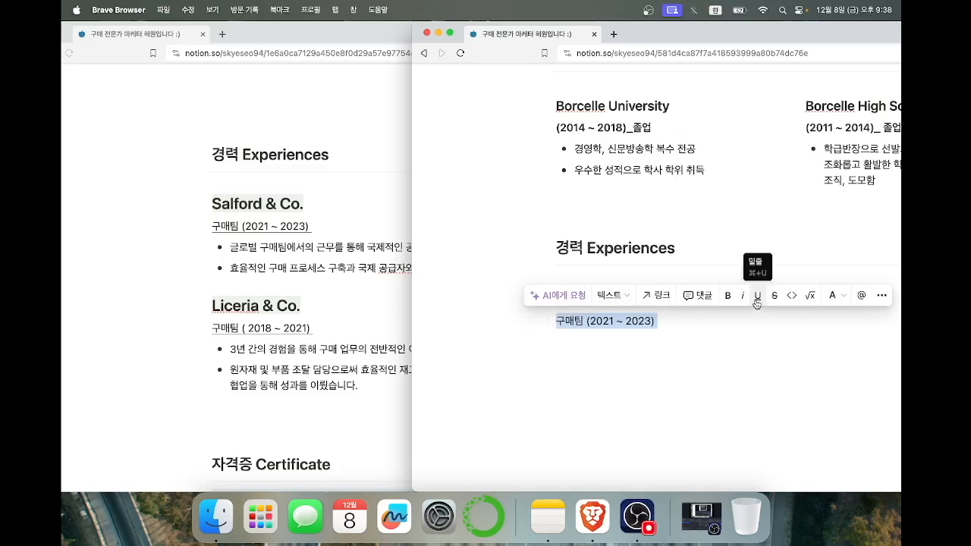
click(756, 303)
click(698, 348)
scroll(698, 348, down, 1)
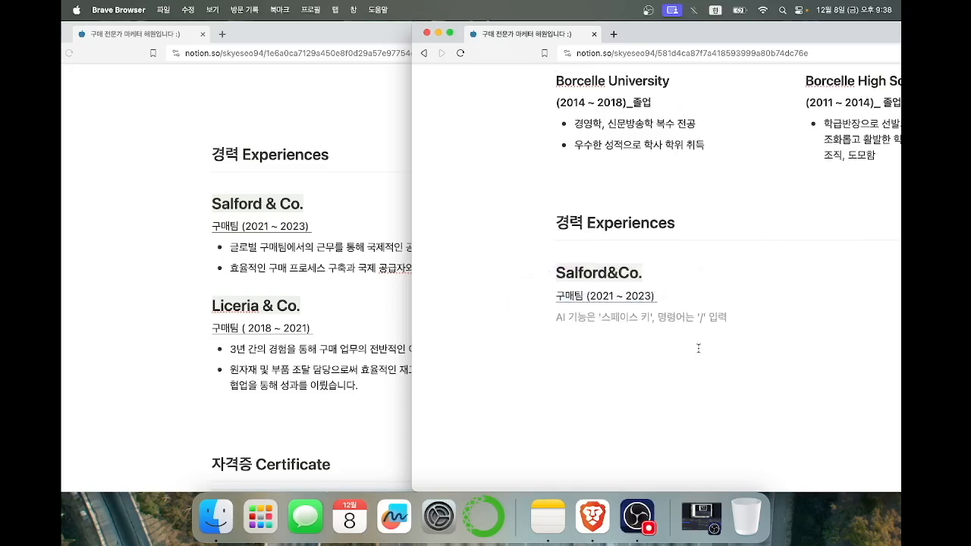
Copy the original's first Salford & Co. bullet, starting "글로벌 구매팀에서의", as a bulleted item under the underlined 구매팀 line.
click(332, 277)
click(796, 298)
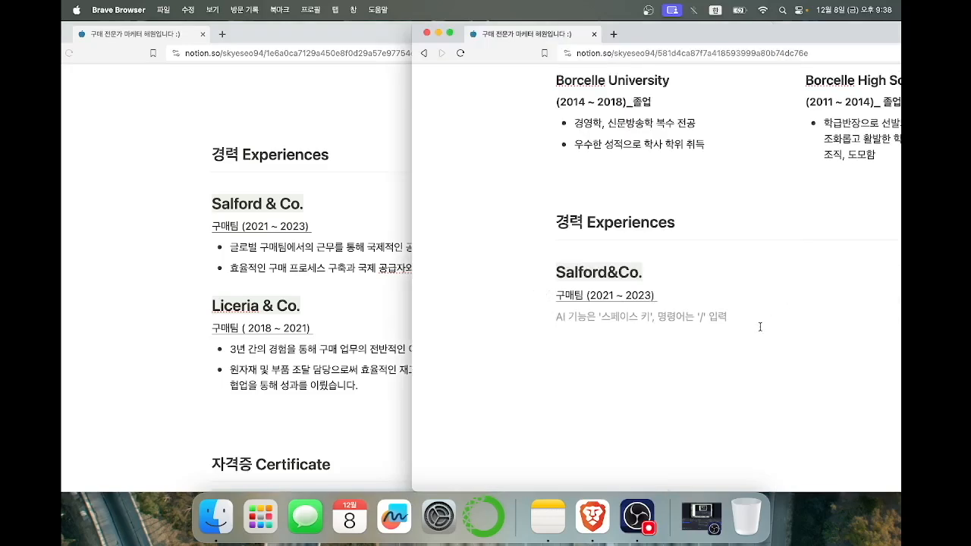
text(ㅓ)
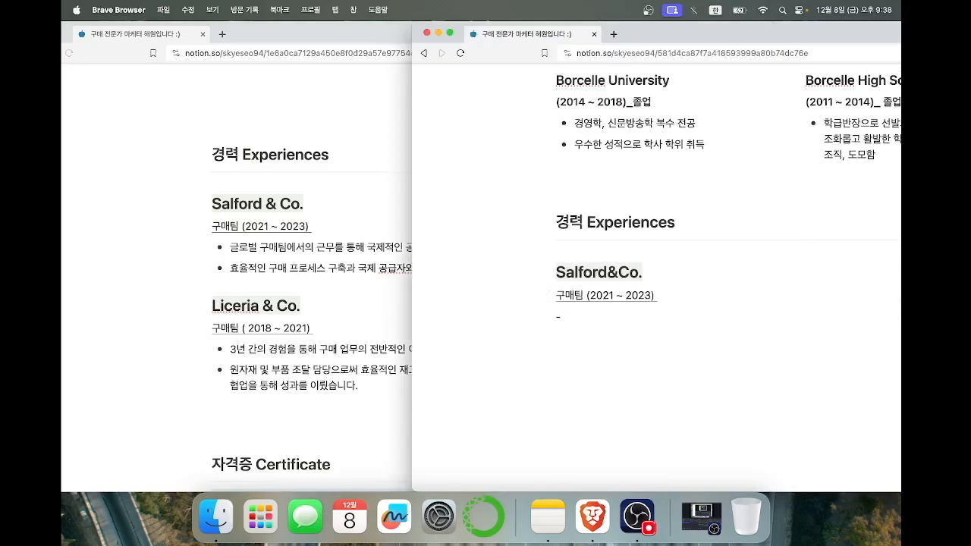
click(328, 275)
drag(232, 248, 618, 251)
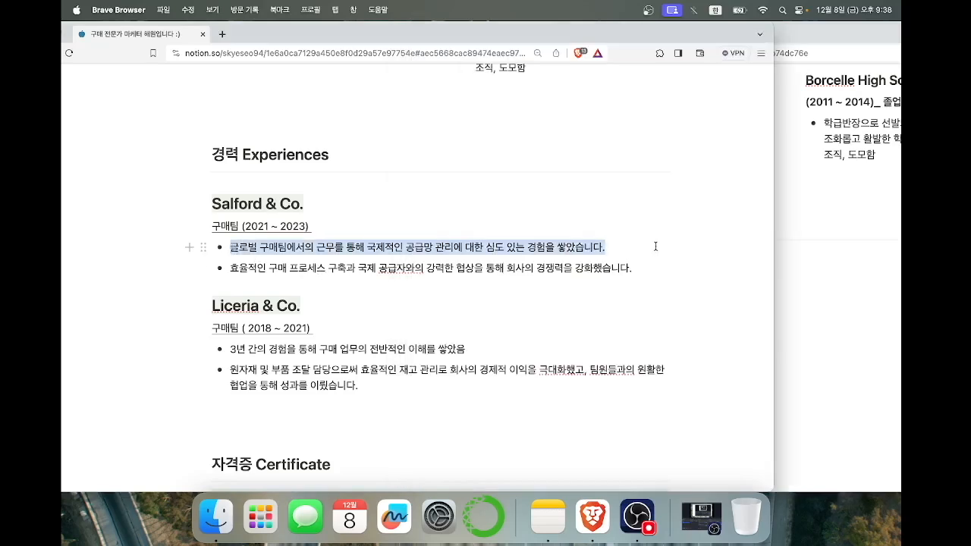
key(super+c)
key(super+grave)
key(super+v)
drag(710, 39, 609, 36)
Copy the original's second Salford & Co. bullet, starting "효율적인 구매 프로세스", into the new list and end the list after it.
key(Return)
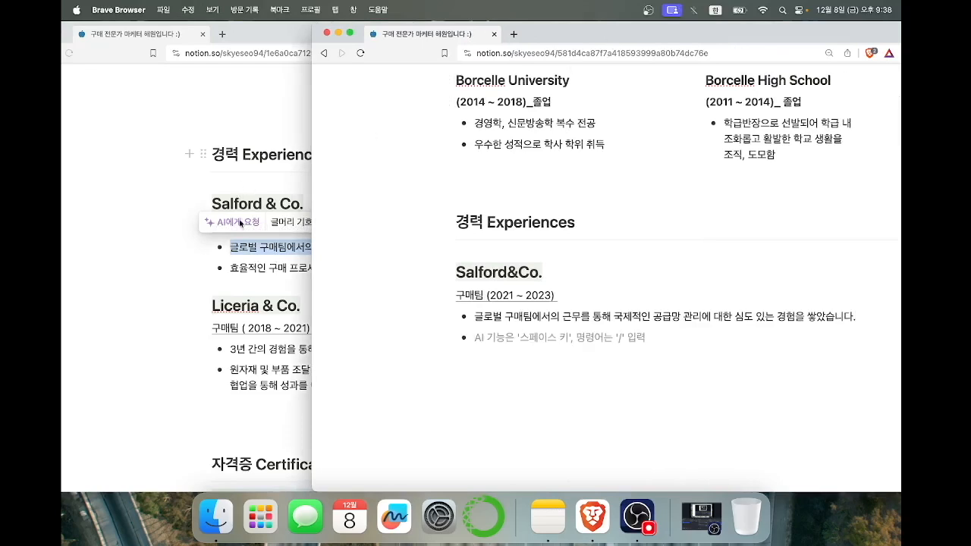
key(super+grave)
drag(232, 268, 671, 270)
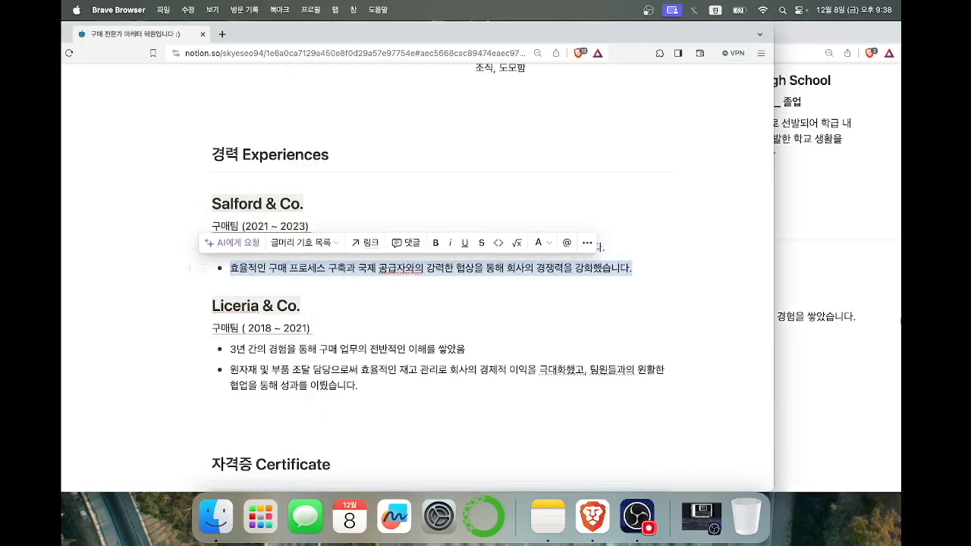
key(super+c)
key(super+grave)
key(super+v)
scroll(676, 353, down, 1)
key(Return)
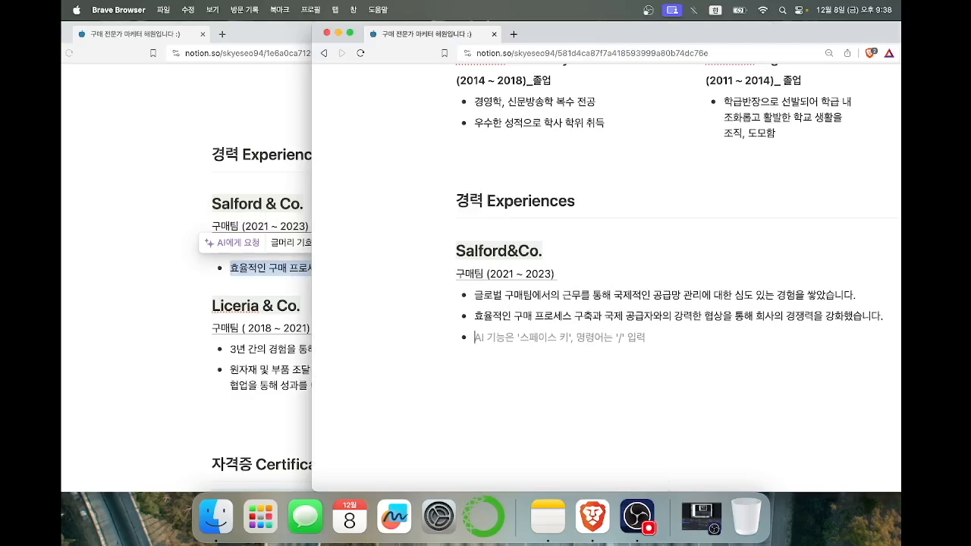
key(BackSpace)
scroll(434, 289, down, 1)
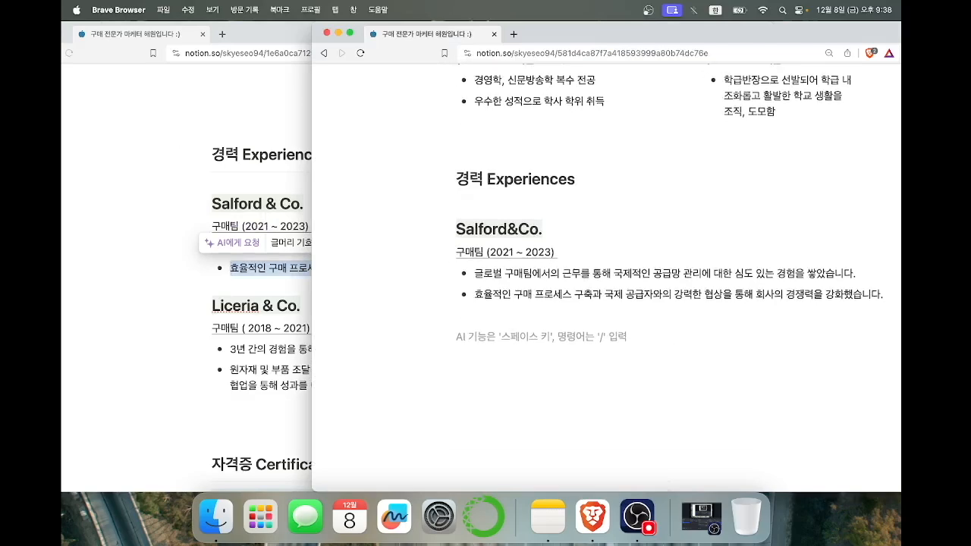
Enter "Liceria & Co." below the Salford&Co. bullets and turn it into a 제목2 heading.
drag(553, 26, 619, 28)
text(ㅣ)
key(Caps_Lock)
text(ceria & Co.)
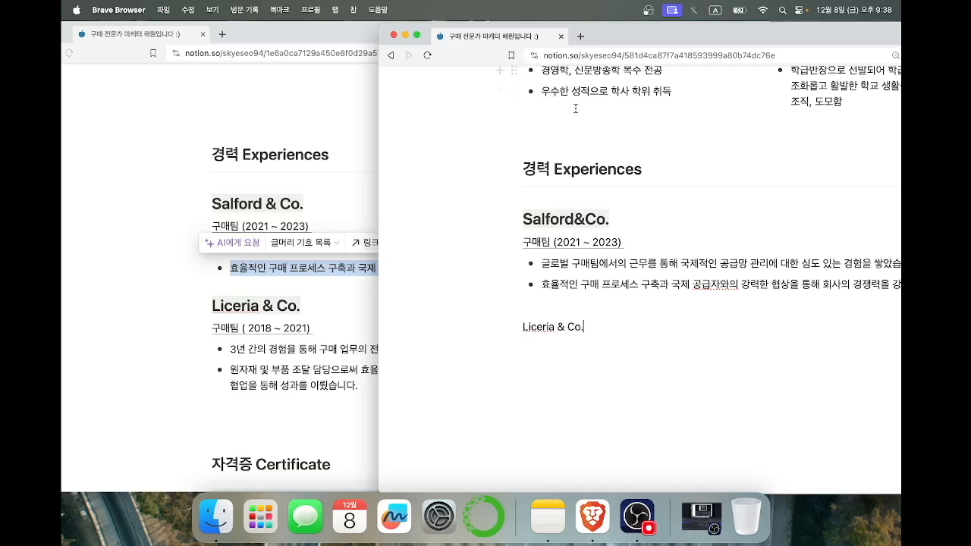
drag(585, 331, 497, 330)
click(581, 302)
click(566, 172)
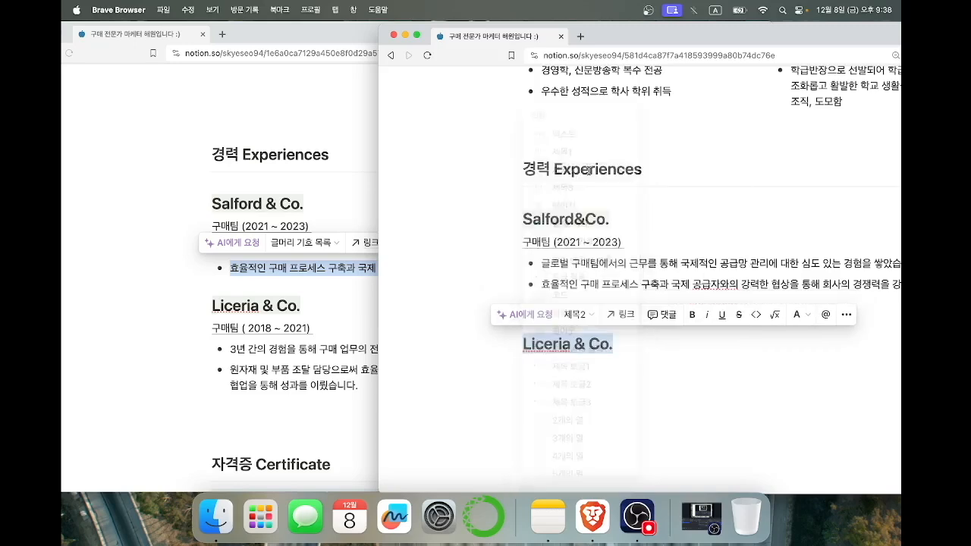
Give the Liceria & Co. heading the green background (초록색 배경).
click(810, 319)
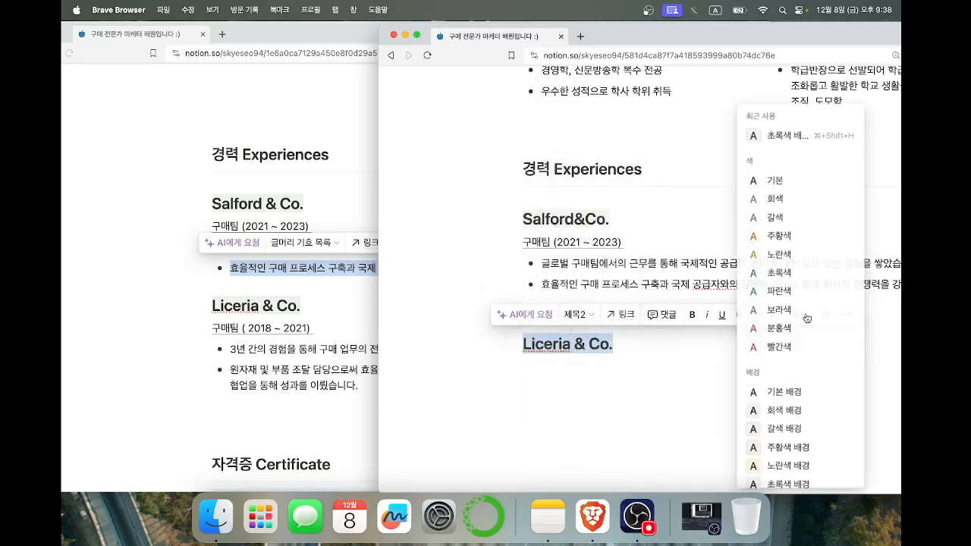
scroll(789, 413, down, 2)
click(789, 402)
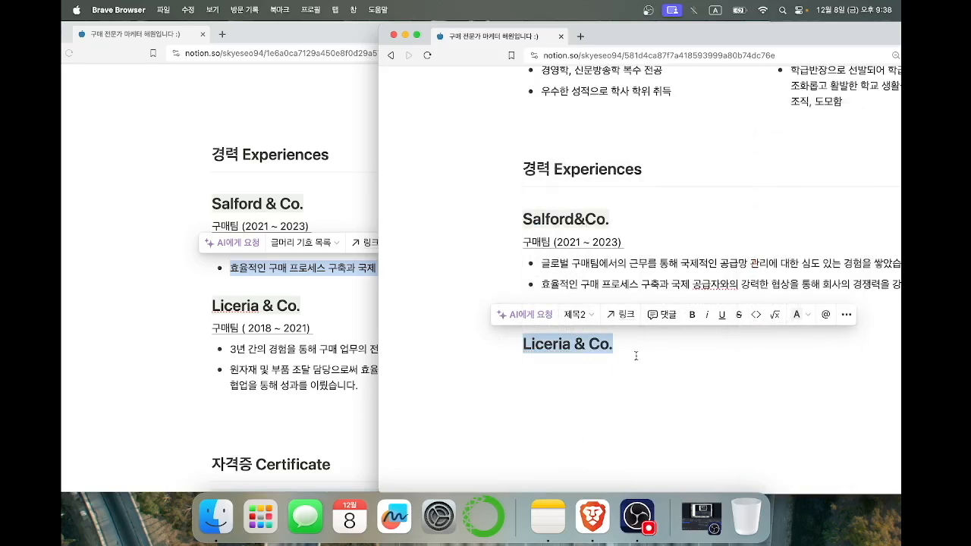
Add the line "구매팀 (2018 ~ 2021)" beneath the Liceria & Co. heading, following the original page.
click(635, 347)
key(Return)
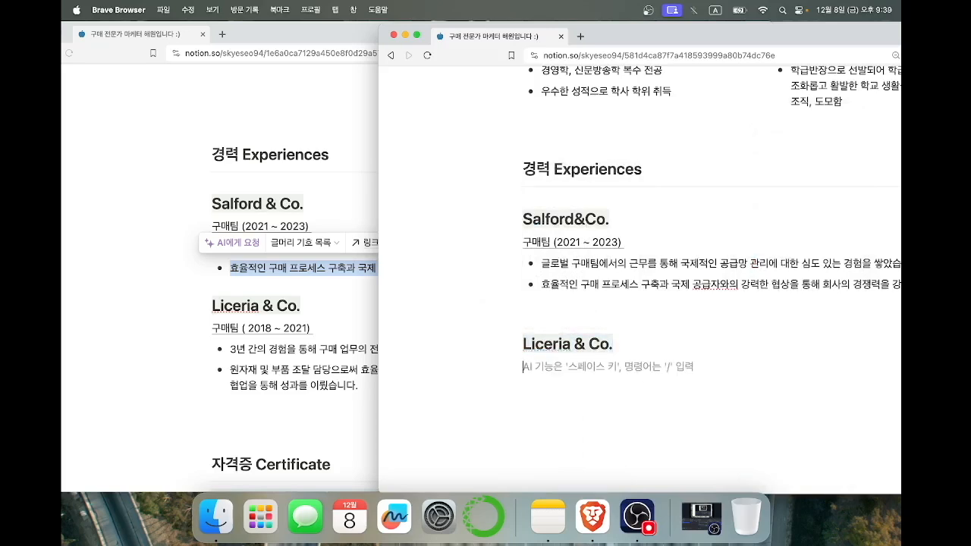
click(262, 329)
drag(306, 328, 199, 328)
click(846, 327)
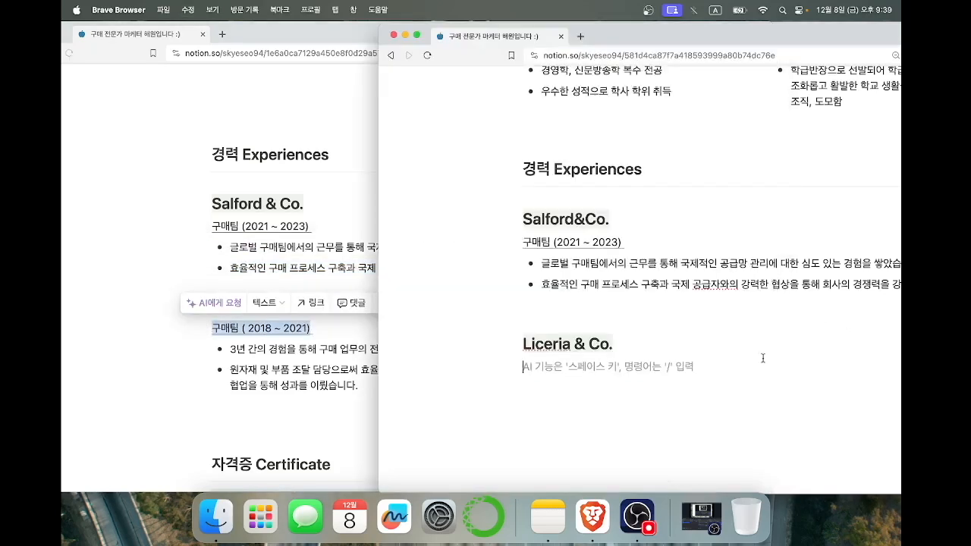
text(rn)
key(BackSpace)
key(BackSpace)
key(Caps_Lock)
text(굼ㅐㅌㅣ)
text(ㅁ (20)
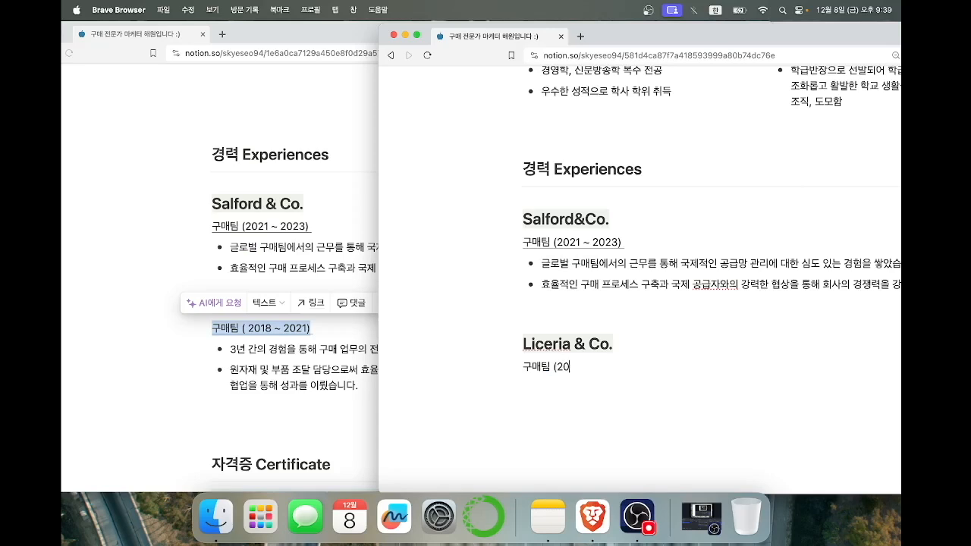
text(18 ~ 2021))
Select the "구매팀 (2018 ~ 2021)" line under the Liceria & Co. heading.
drag(623, 368, 520, 368)
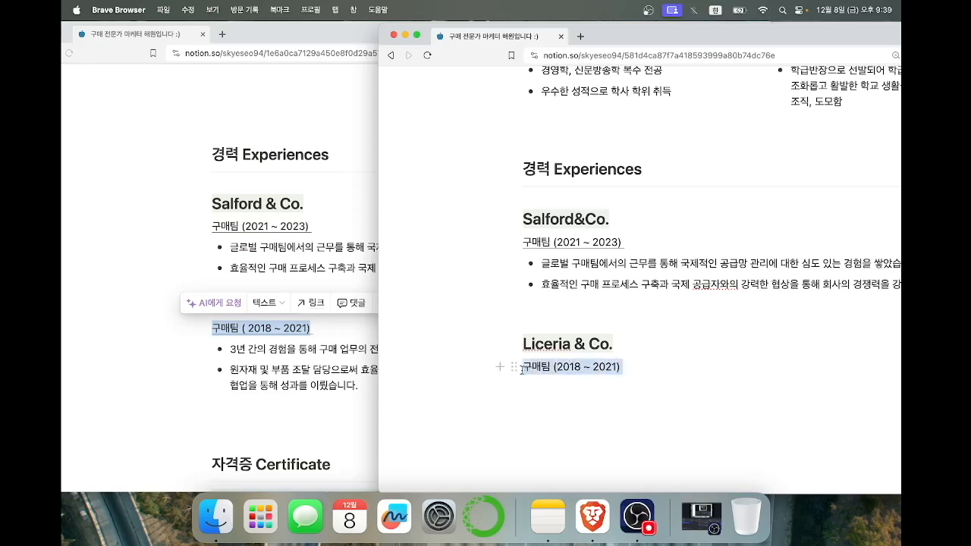
Underline the new page's 구매팀 (2018 ~ 2021) line and add the reference's "3년 간의 경험을…" text beneath it as a bullet.
click(724, 341)
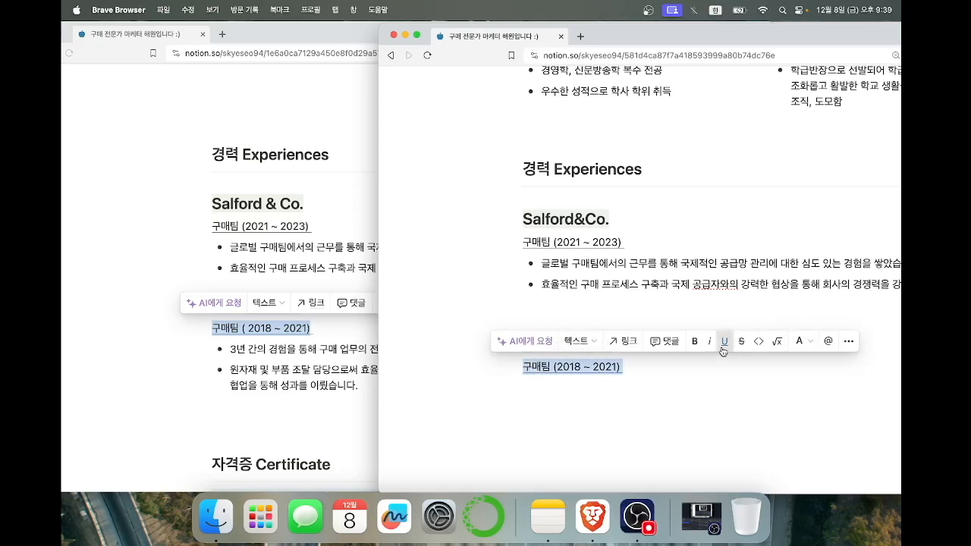
click(661, 365)
key(Return)
text(ㅓ)
click(267, 344)
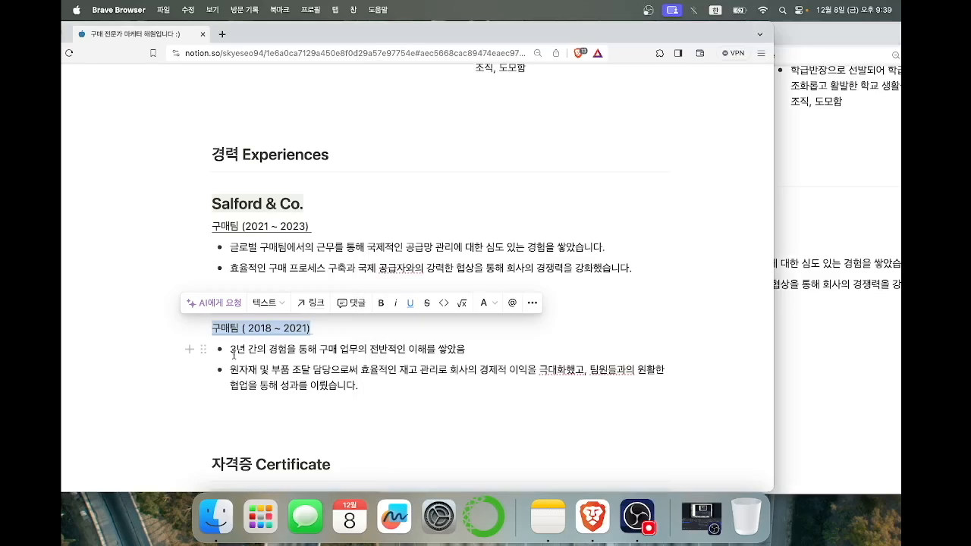
drag(233, 347, 493, 353)
key(super+c)
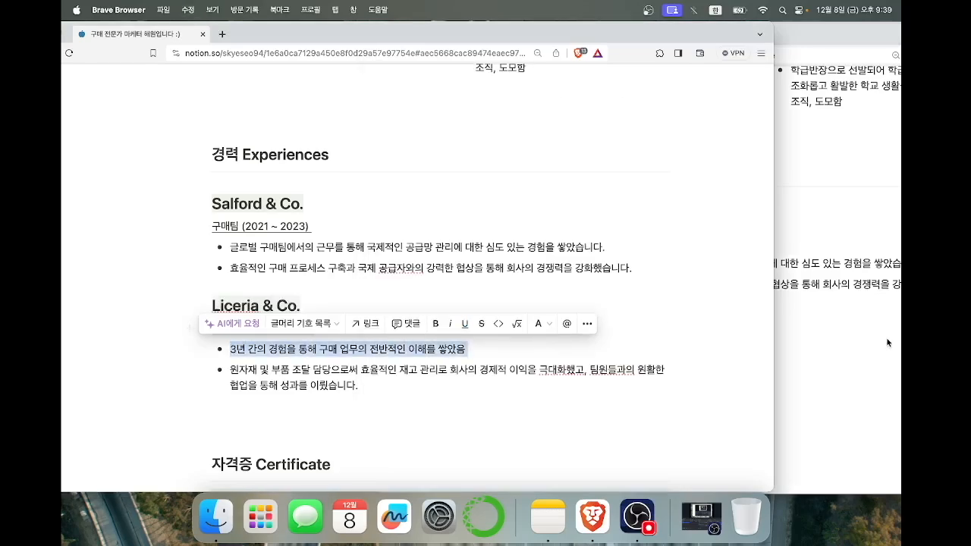
click(887, 341)
key(super+v)
Copy the reference page's second Liceria & Co. bullet, about 원자재 및 부품 조달, and add it as the next bullet on the new page.
scroll(271, 331, down, 1)
scroll(271, 331, down, 1)
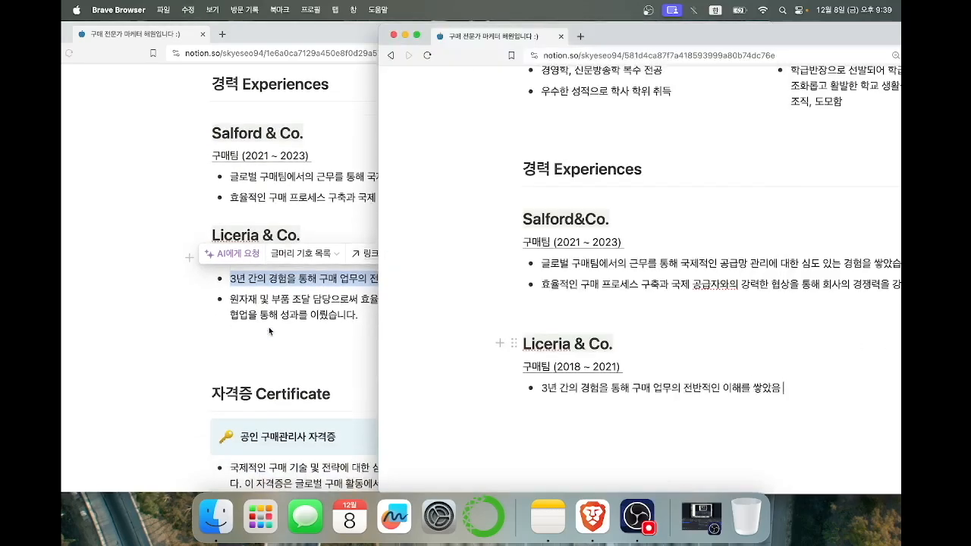
click(269, 332)
drag(232, 299, 367, 309)
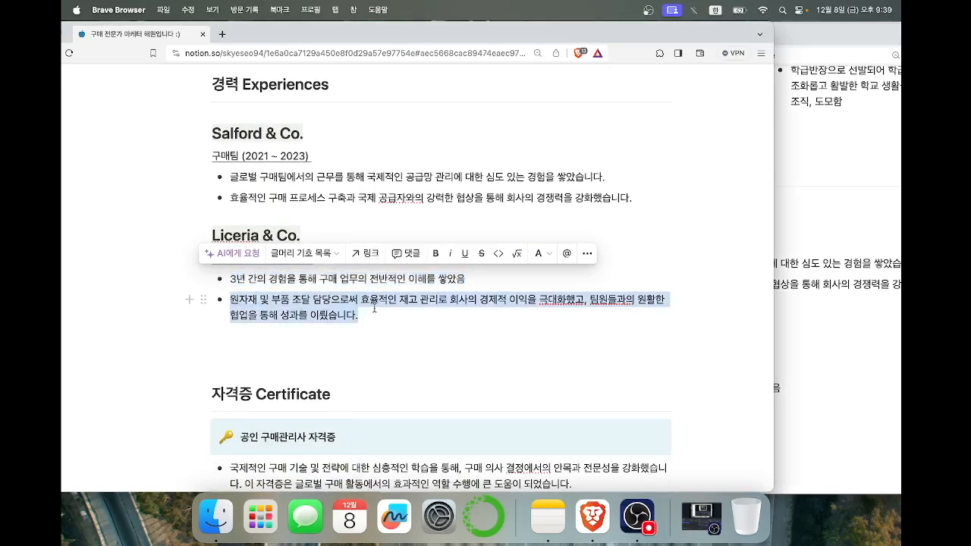
click(835, 331)
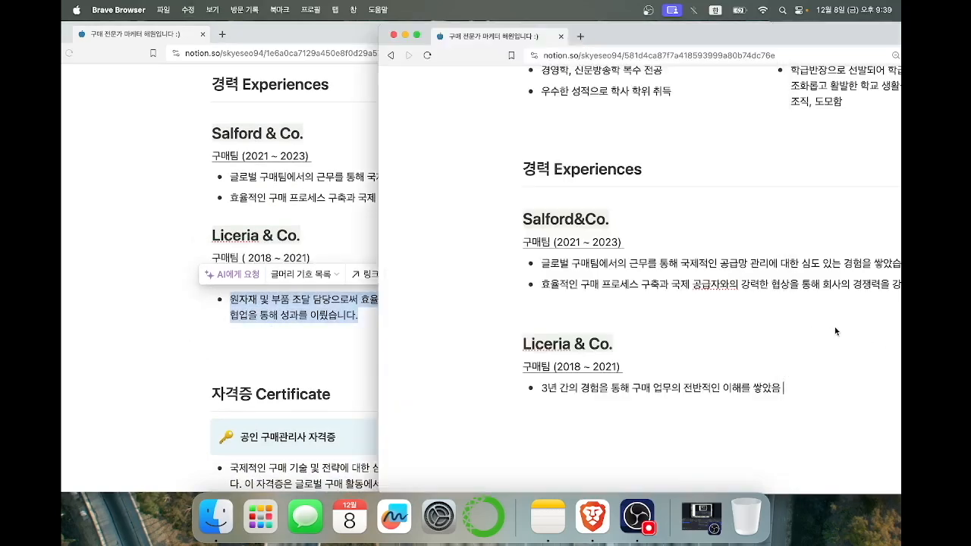
key(Return)
key(super+v)
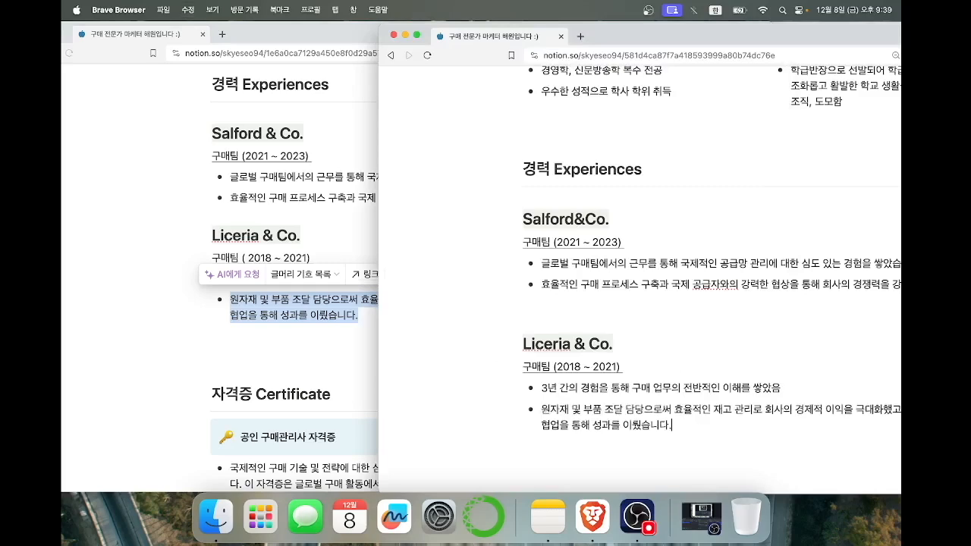
Copy the 자격증 Certificate heading block from the reference page and paste it below the Liceria & Co. section.
scroll(747, 419, down, 3)
click(595, 341)
scroll(595, 341, up, 3)
scroll(596, 341, down, 1)
click(203, 355)
scroll(204, 355, down, 10)
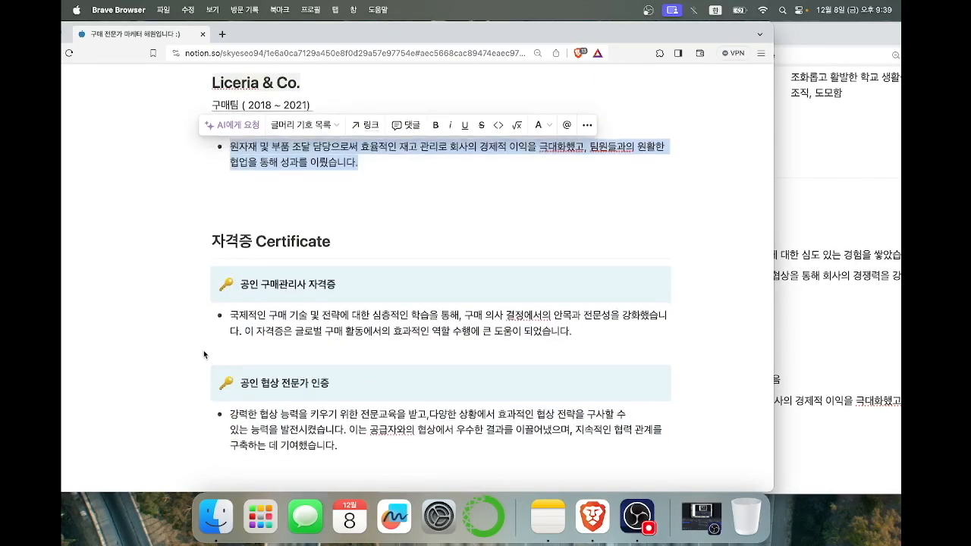
scroll(203, 354, up, 4)
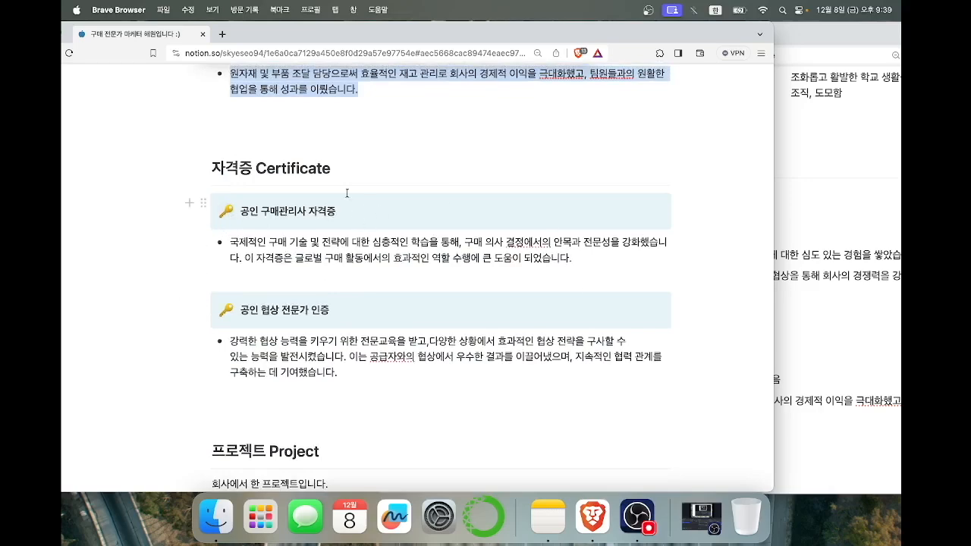
click(879, 399)
click(228, 197)
click(204, 166)
click(294, 338)
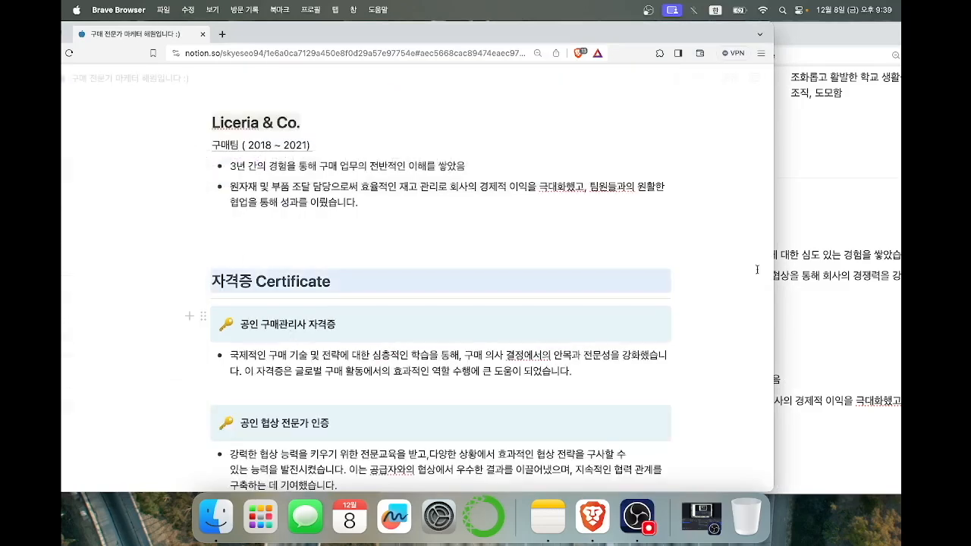
click(849, 288)
scroll(851, 290, down, 3)
key(super+v)
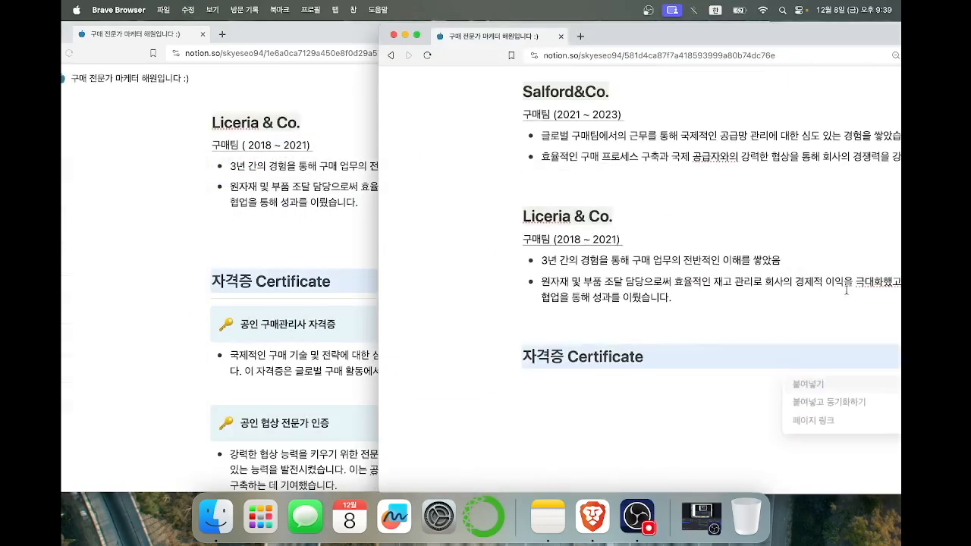
Copy the divider under the reference's Certificate heading and insert it below the same heading on the new page.
click(313, 292)
click(202, 284)
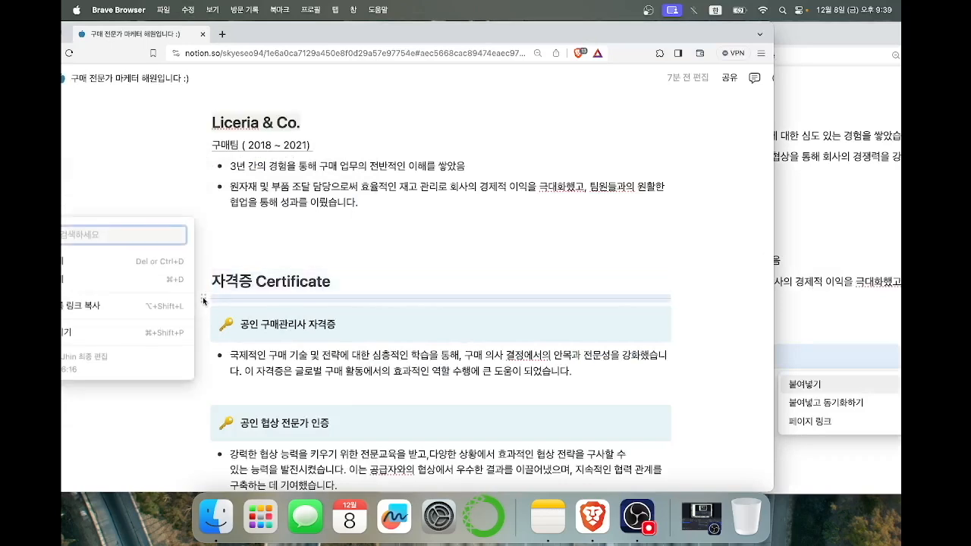
click(832, 261)
click(535, 397)
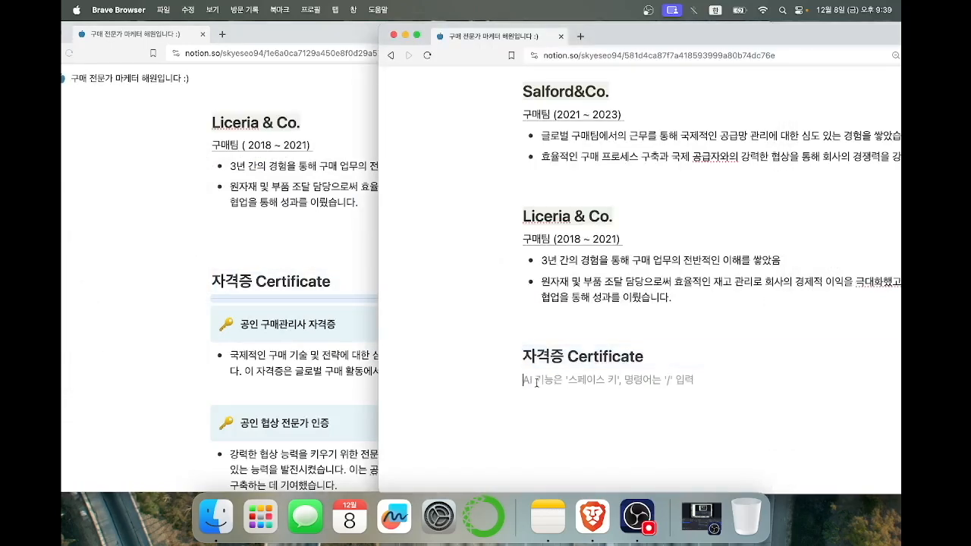
scroll(552, 418, down, 2)
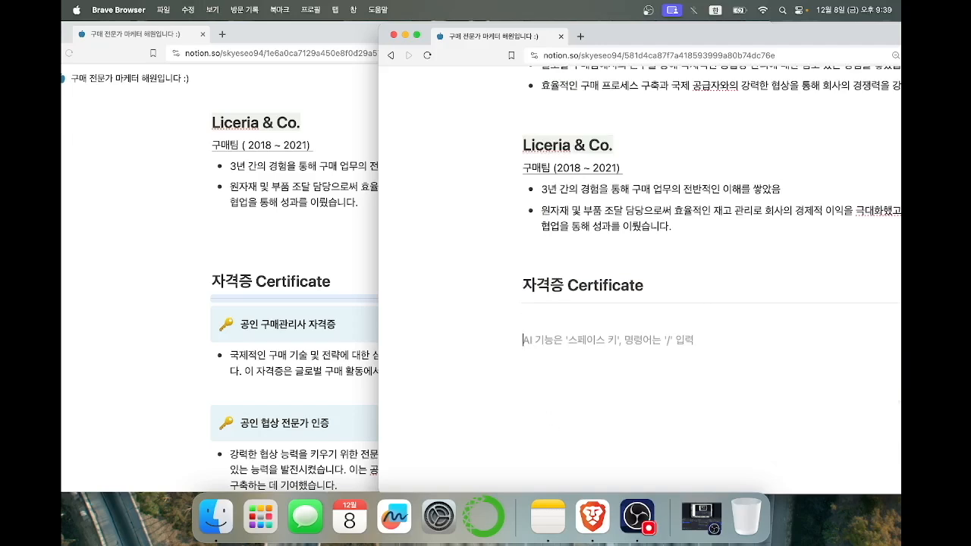
Enter 공인 구매관리사 자격증 below the Certificate divider and turn the line into a callout.
text(귀)
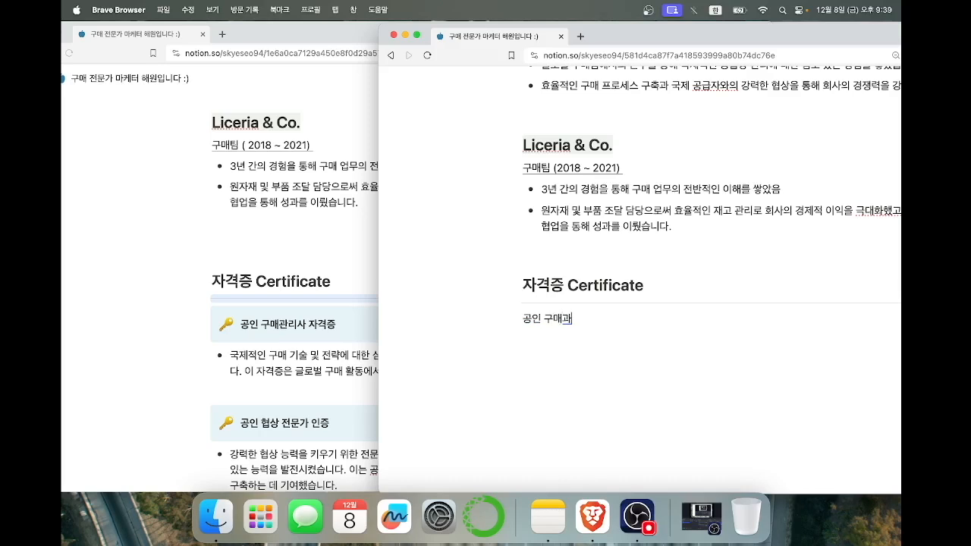
text(인 구매관리사 자격ㅈ)
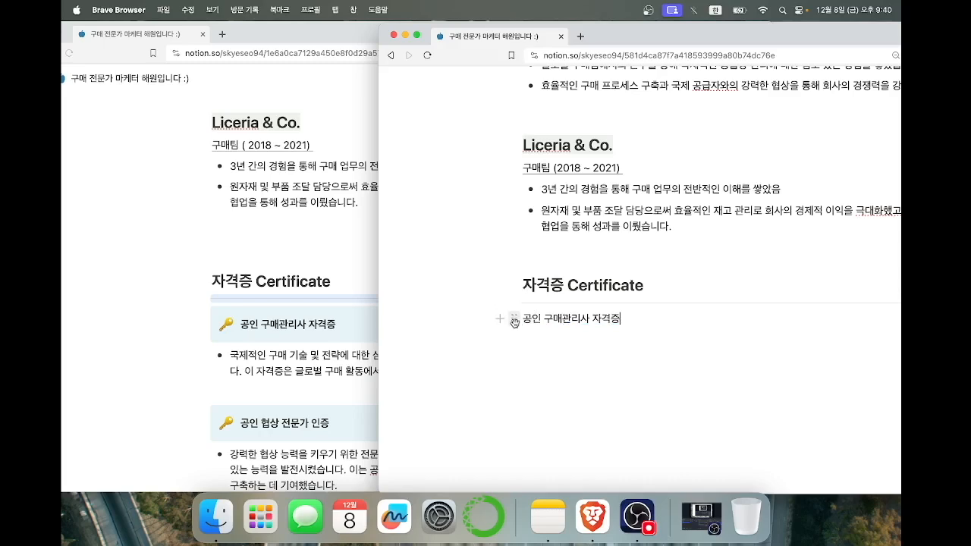
click(515, 322)
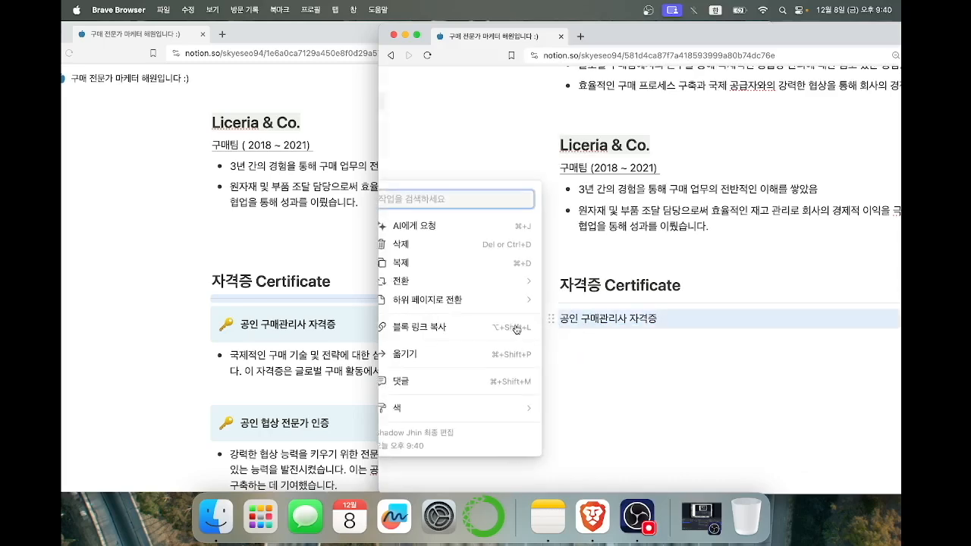
mouse_move(466, 286)
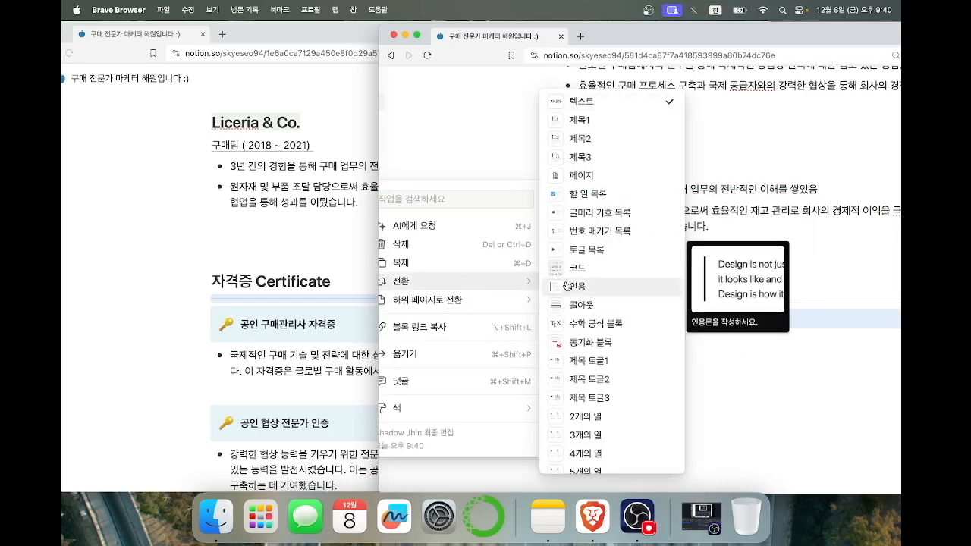
click(578, 304)
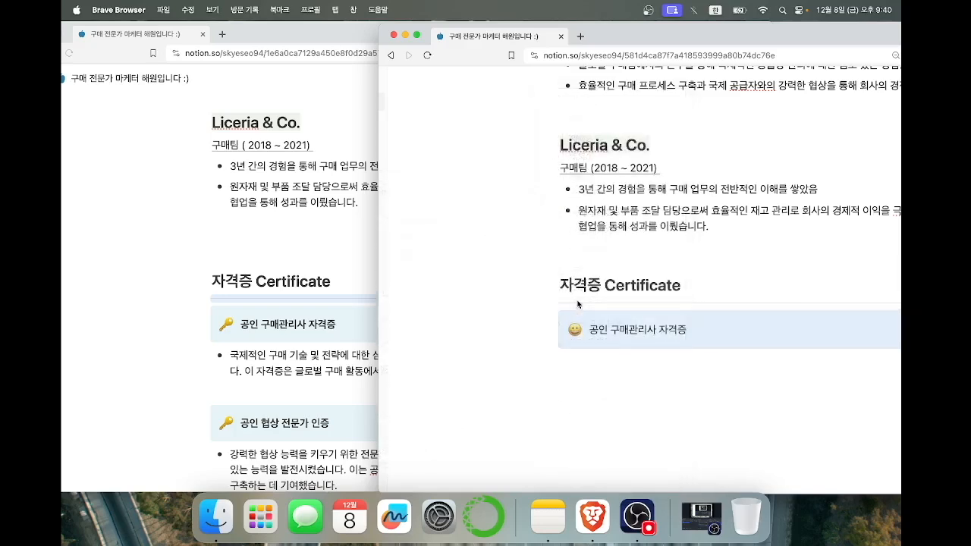
Change the 공인 구매관리사 자격증 callout's icon to the key emoji and give it a blue background.
click(571, 331)
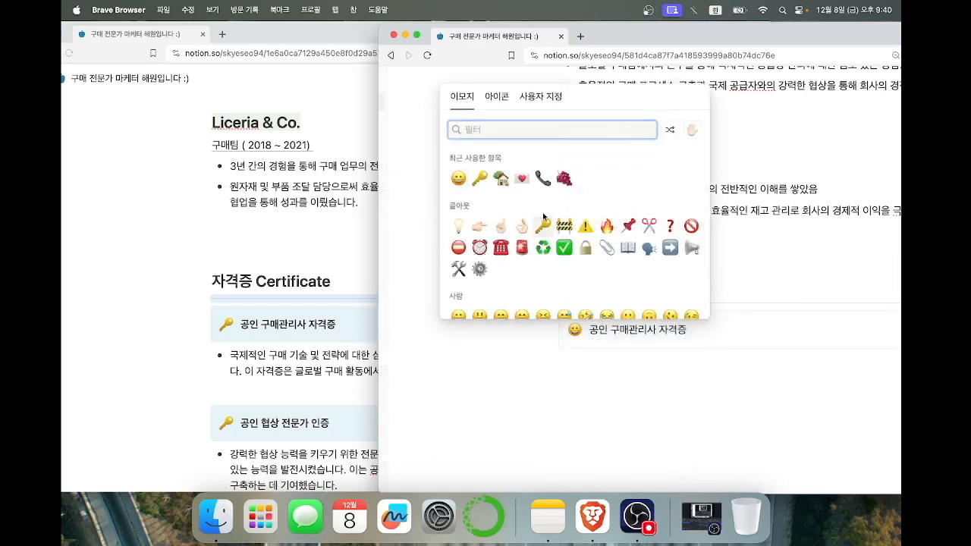
click(478, 179)
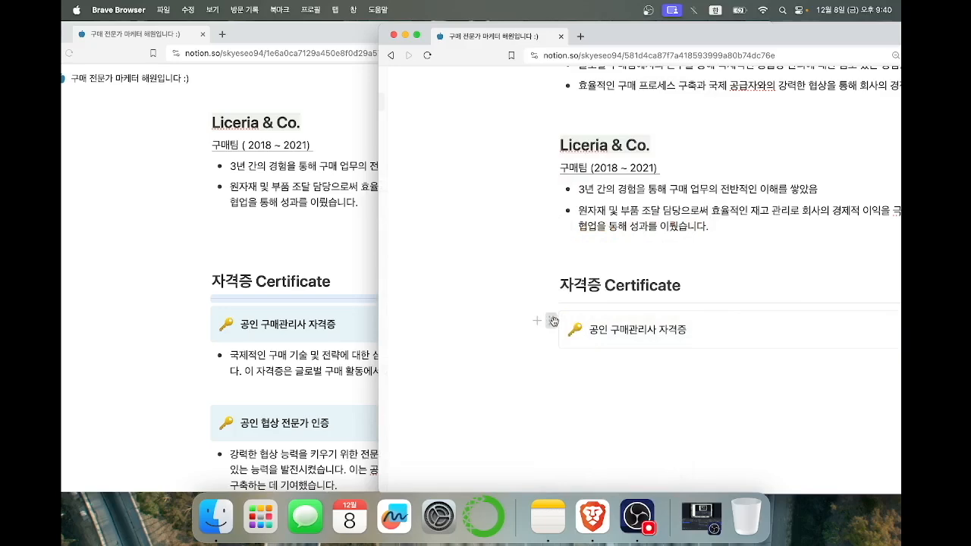
click(554, 321)
mouse_move(473, 397)
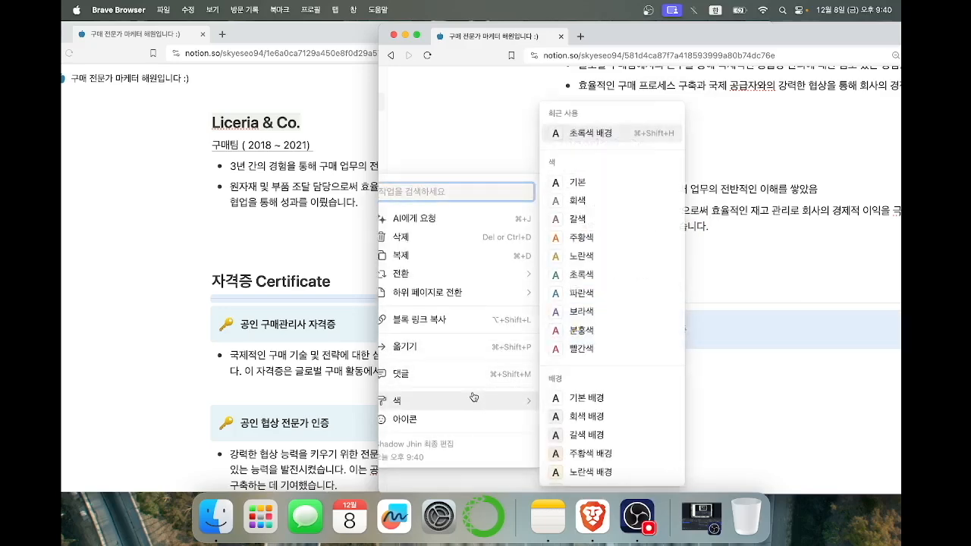
scroll(562, 391, down, 3)
click(588, 431)
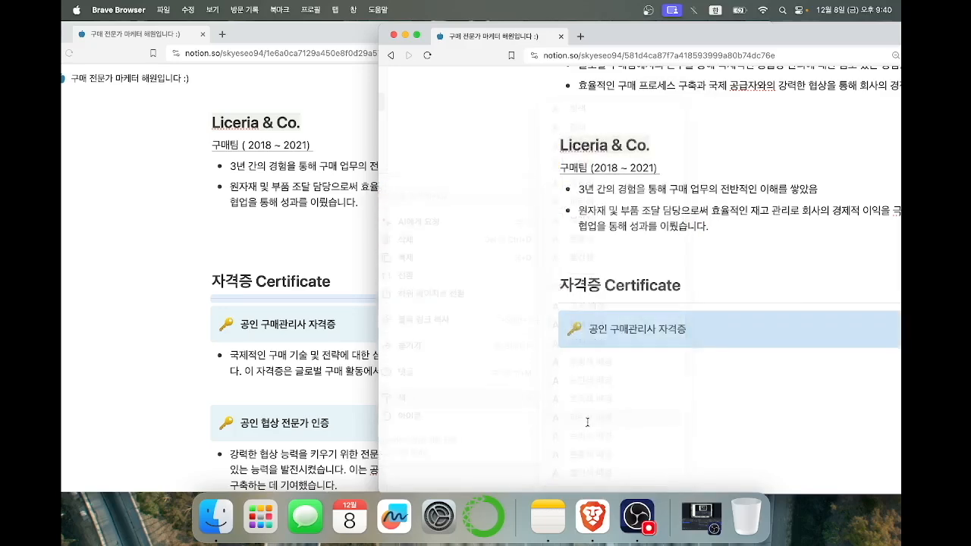
click(629, 370)
Make the 공인 구매관리사 자격증 callout text bold.
drag(589, 327, 699, 327)
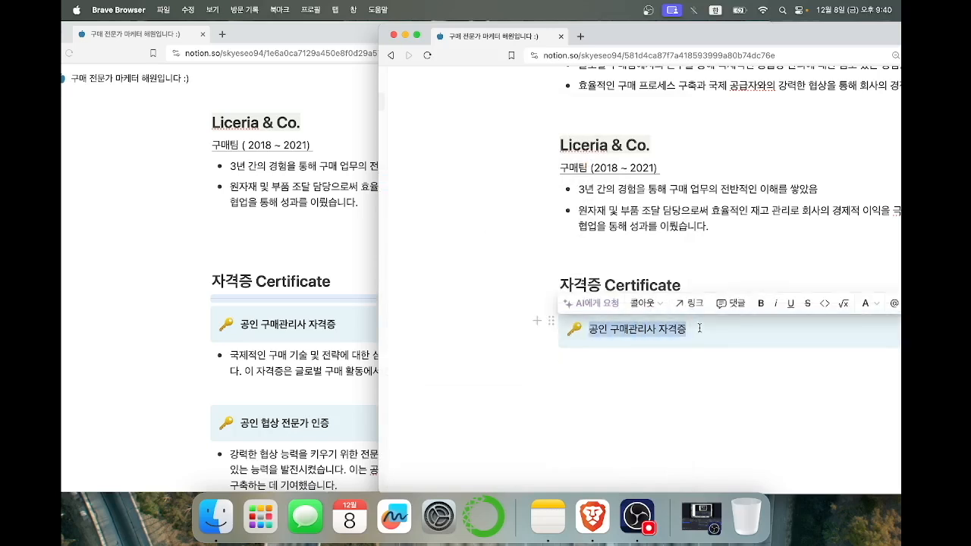
click(761, 304)
click(727, 390)
Add a bullet below the callout with the 국제적인 구매 기술 description copied from the reference page.
click(310, 321)
click(808, 349)
text(-)
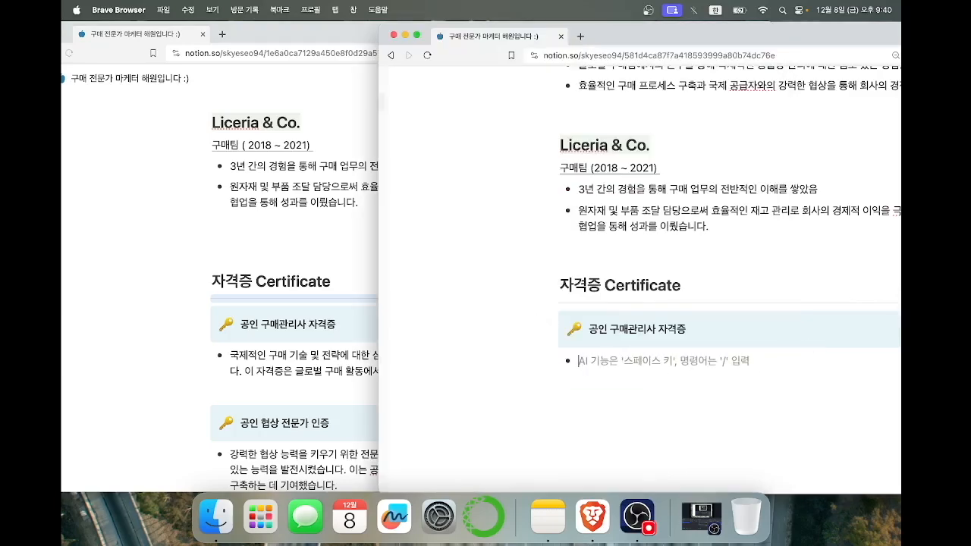
click(200, 373)
scroll(202, 372, down, 1)
drag(585, 293, 229, 279)
key(super+c)
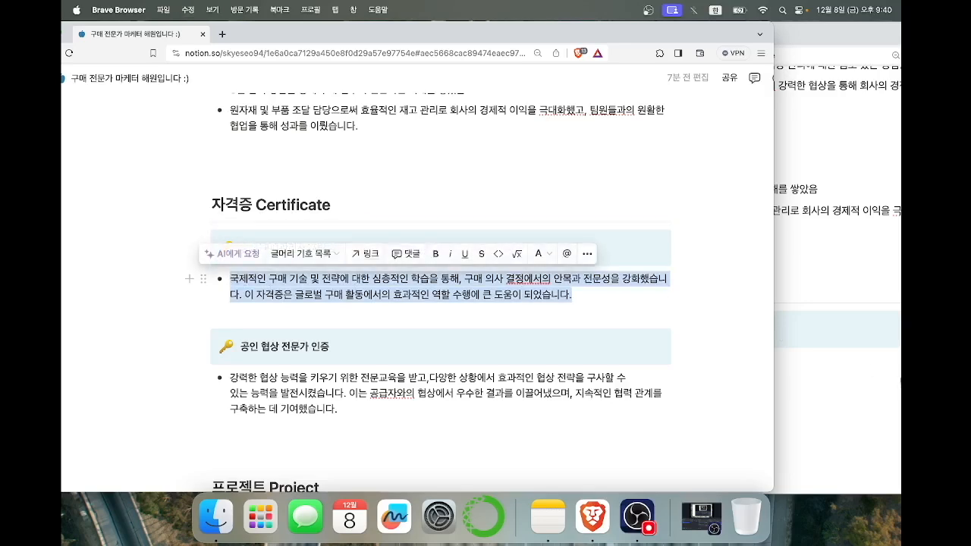
click(871, 369)
key(super+v)
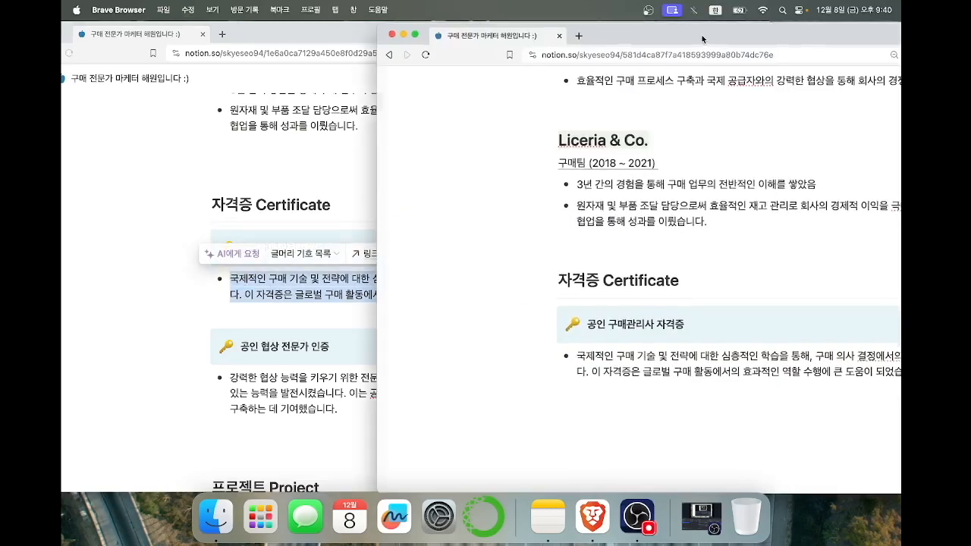
Leave a blank line below the description bullet and enter 공인 협상 전문가 인증, keeping the reference page visible beside the new one.
drag(705, 41, 578, 38)
key(Return)
key(Return)
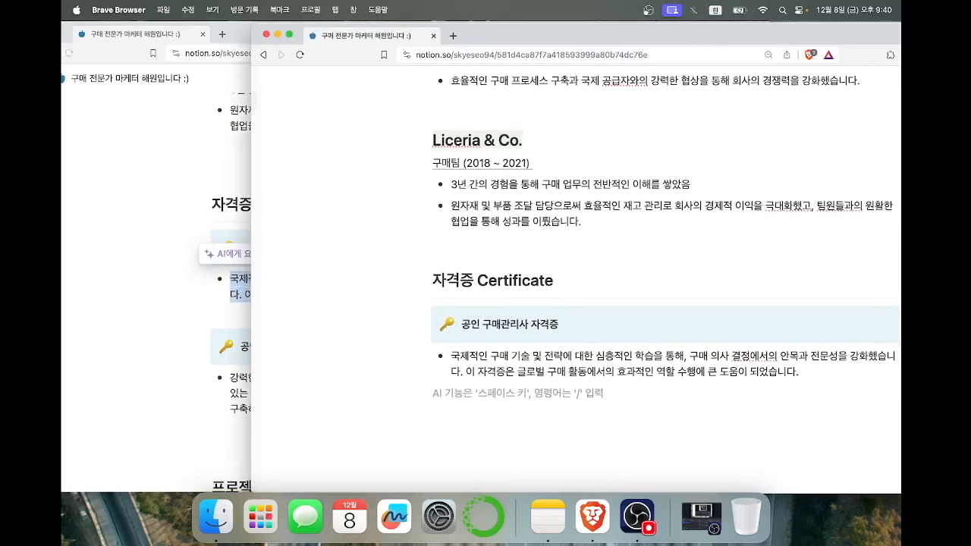
key(Return)
drag(551, 25, 692, 25)
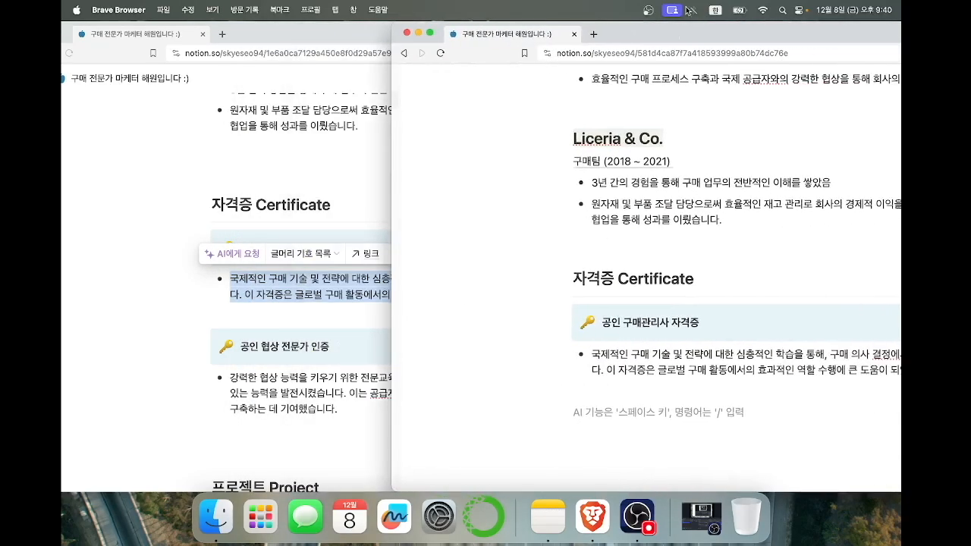
scroll(594, 274, down, 3)
text(괴)
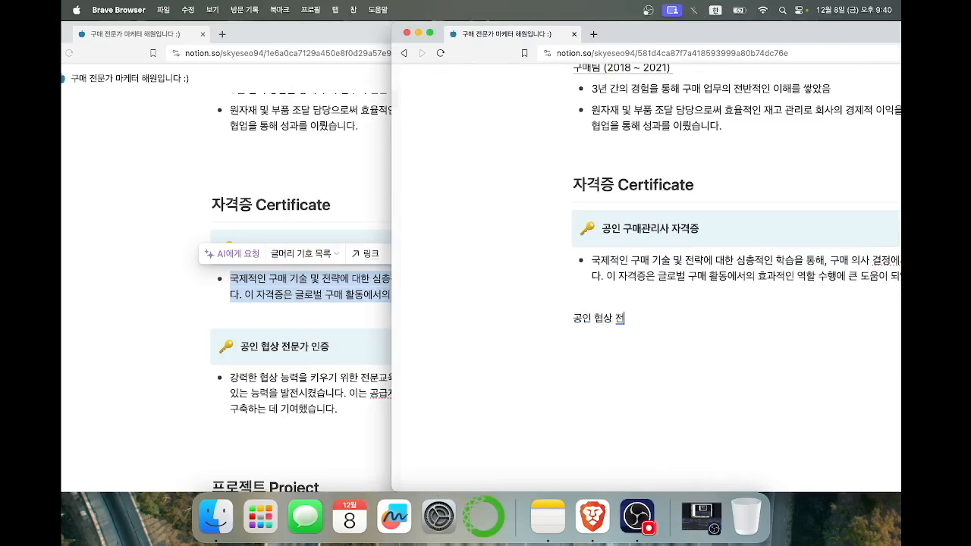
text(인 협상 전문가 인증)
Turn the 공인 협상 전문가 인증 line into a callout.
drag(671, 318, 566, 319)
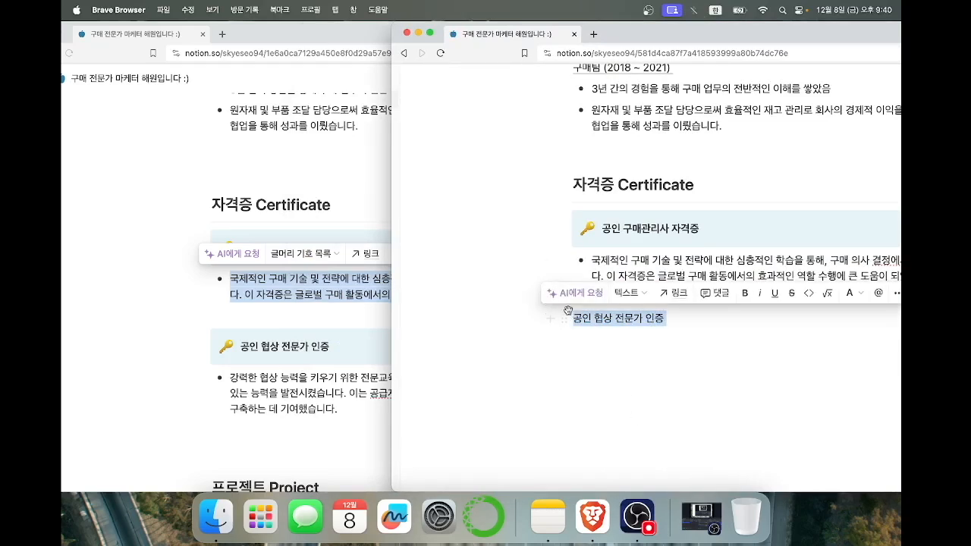
click(566, 319)
mouse_move(438, 283)
mouse_move(523, 283)
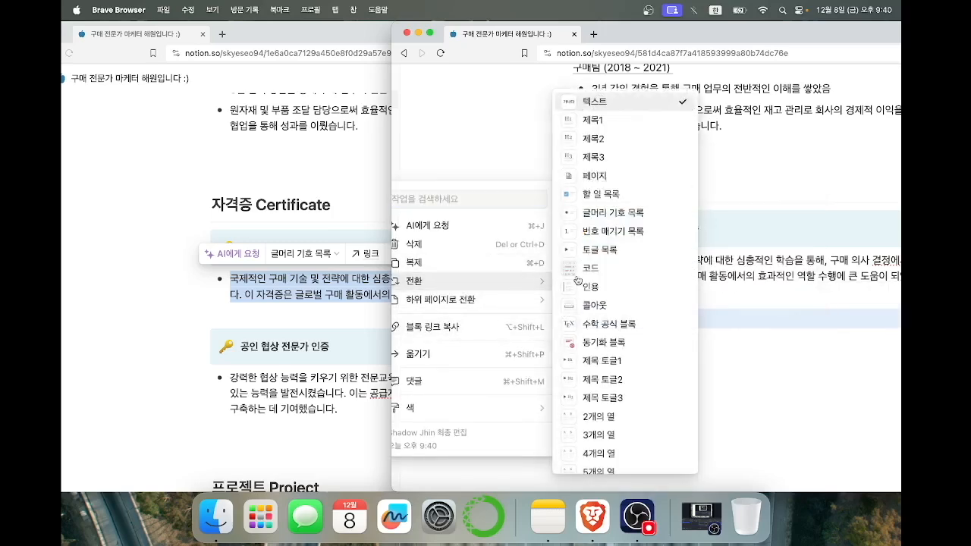
click(604, 306)
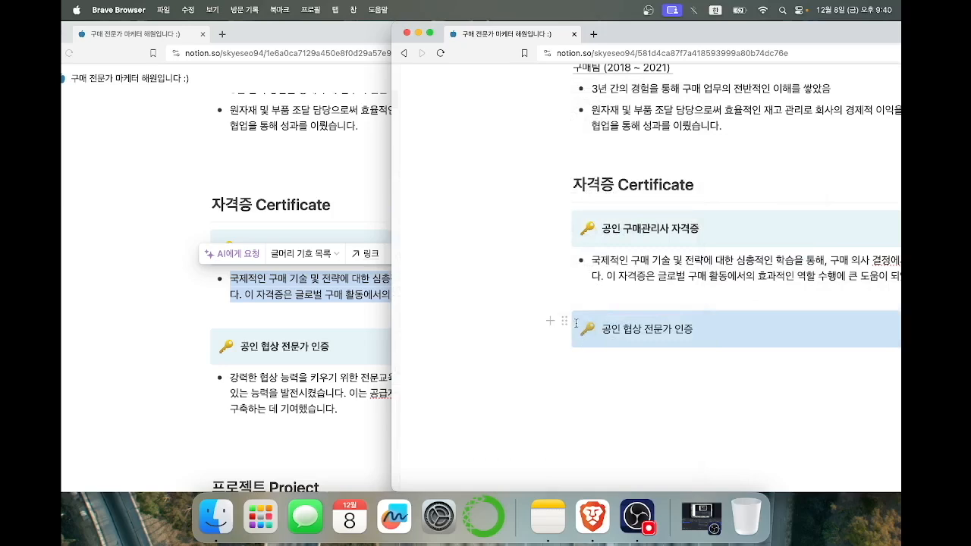
Make the 공인 협상 전문가 인증 callout text bold and place the cursor on the empty line beneath it.
click(579, 373)
scroll(632, 374, down, 1)
drag(603, 297, 739, 299)
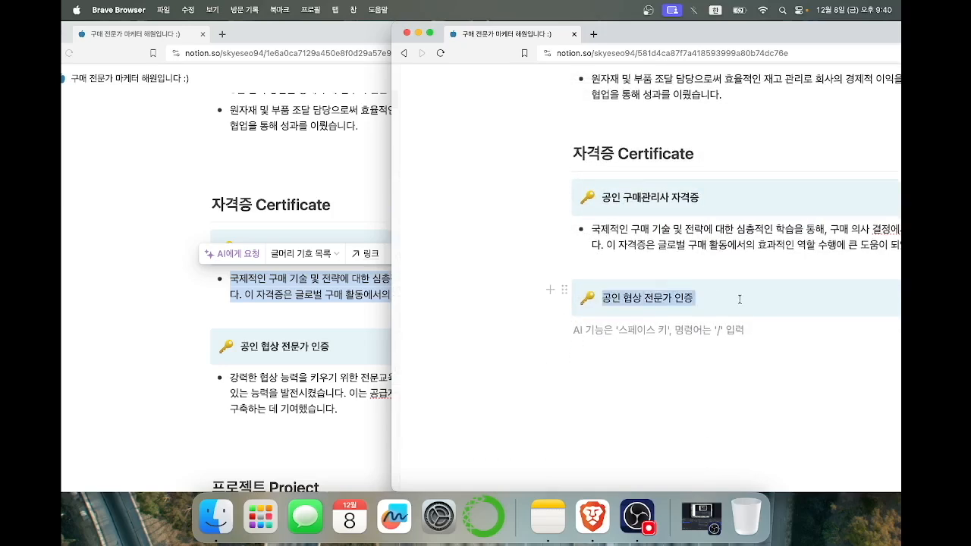
click(663, 341)
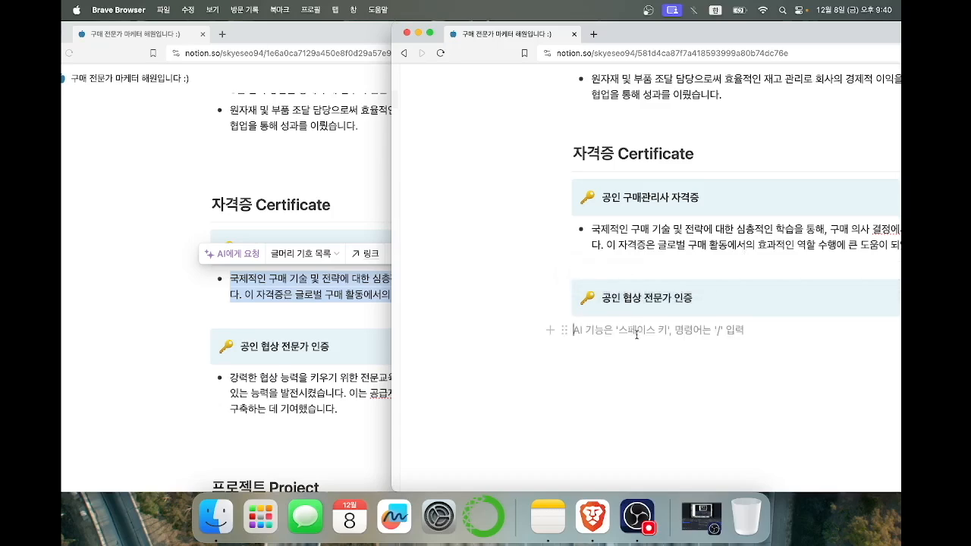
Copy the 강력한 협상 능력 description from the reference page as a bullet beneath the 공인 협상 전문가 인증 callout, leaving a blank line below.
click(205, 346)
drag(339, 409, 227, 374)
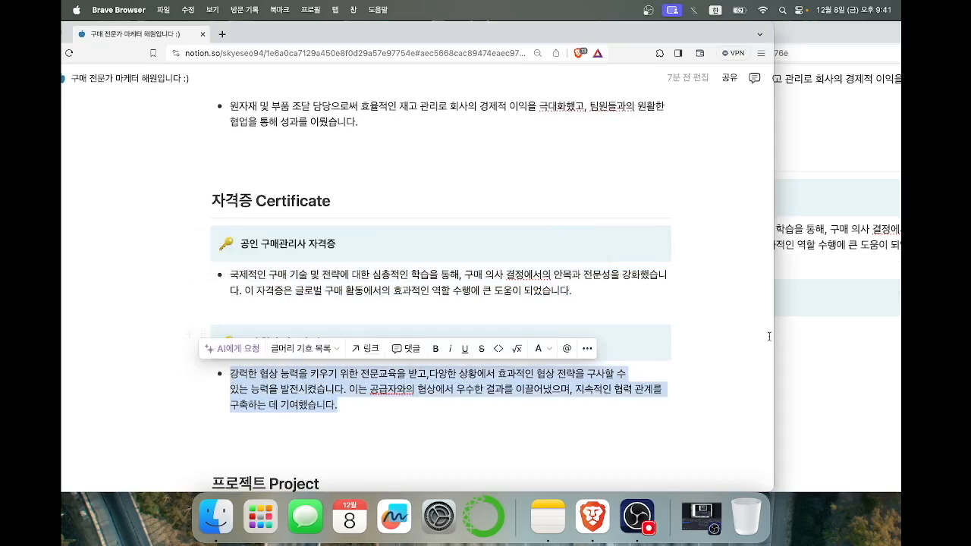
click(874, 317)
key(super+v)
key(Return)
key(Return)
Enter 프로젝트 Project below the Certificate section and turn it into a 제목2 heading, matching the reference page.
click(363, 330)
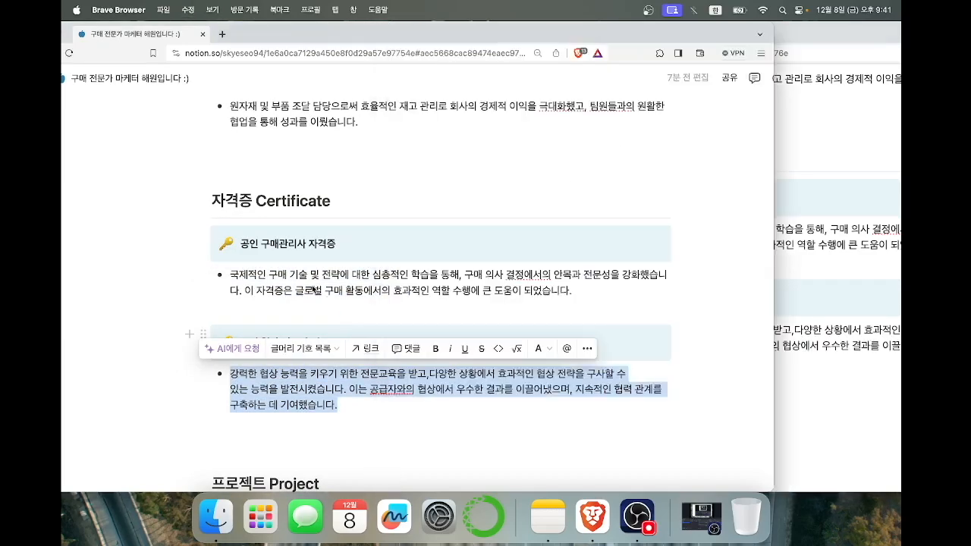
scroll(363, 331, down, 8)
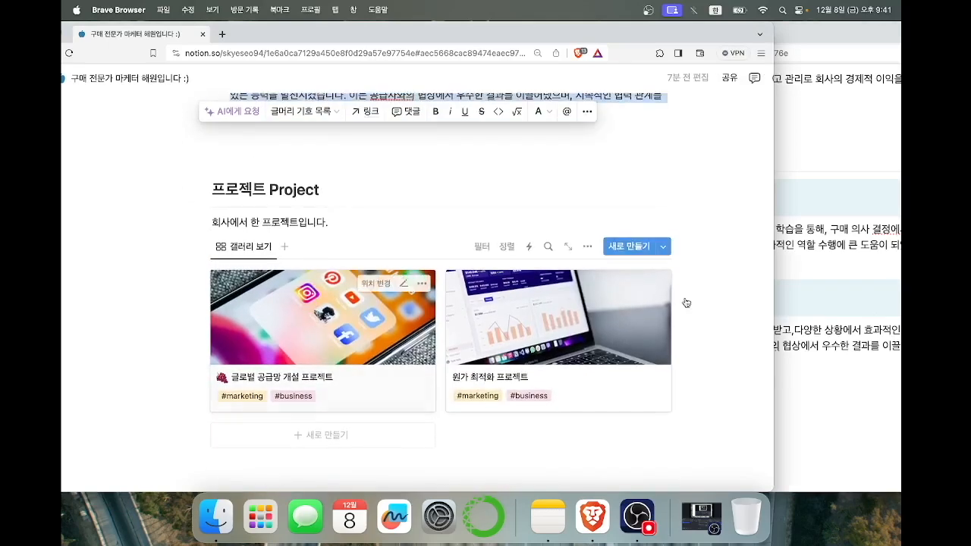
click(872, 360)
scroll(767, 394, down, 1)
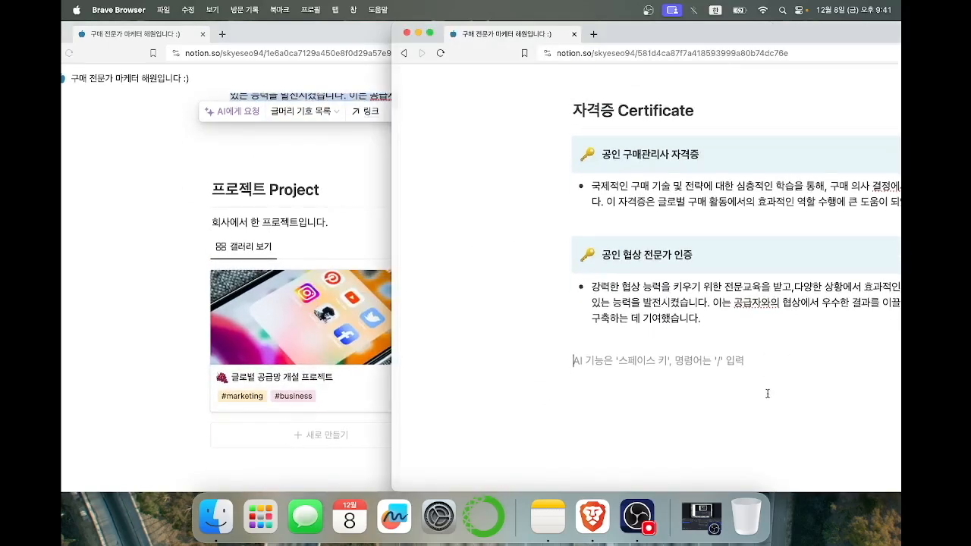
text(ㅍ)
key(BackSpace)
text(프로젝트 Project)
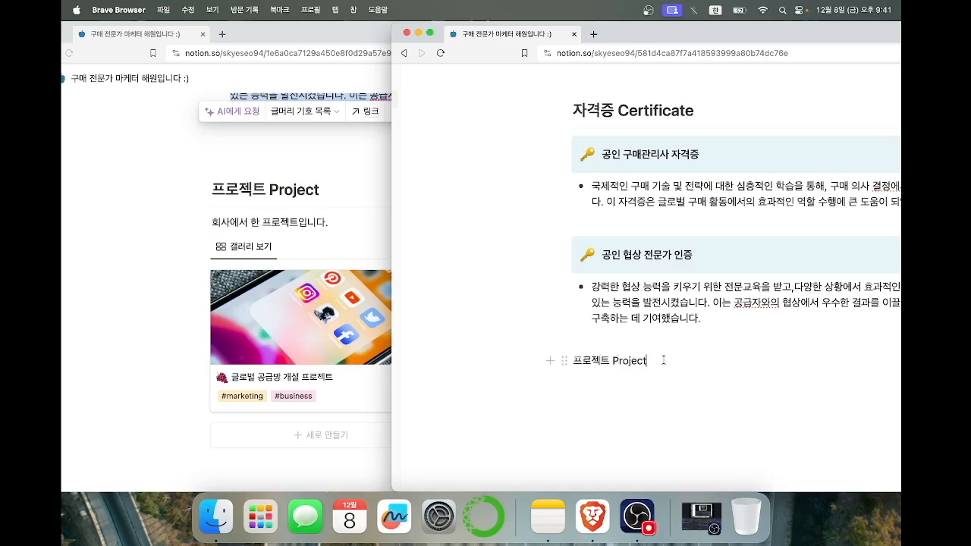
drag(663, 361, 547, 361)
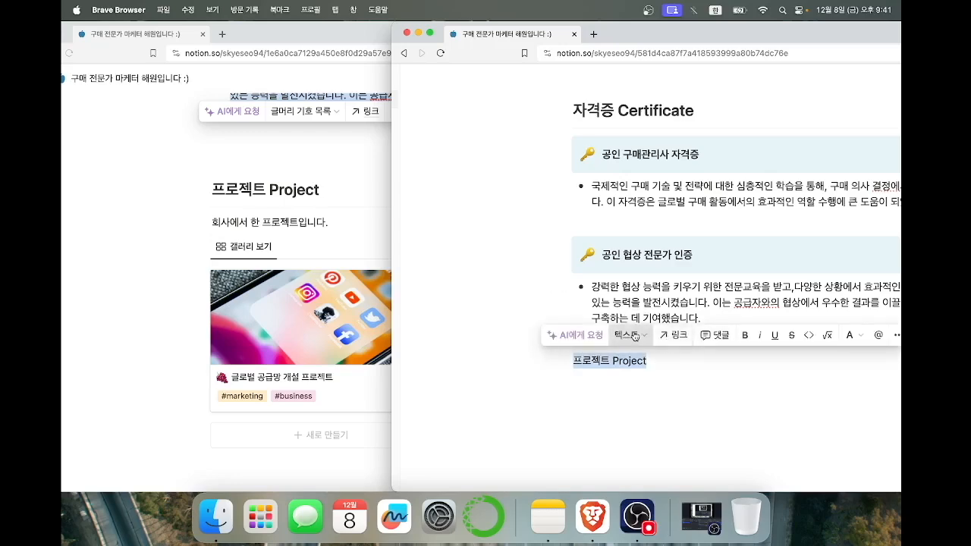
click(635, 336)
click(612, 169)
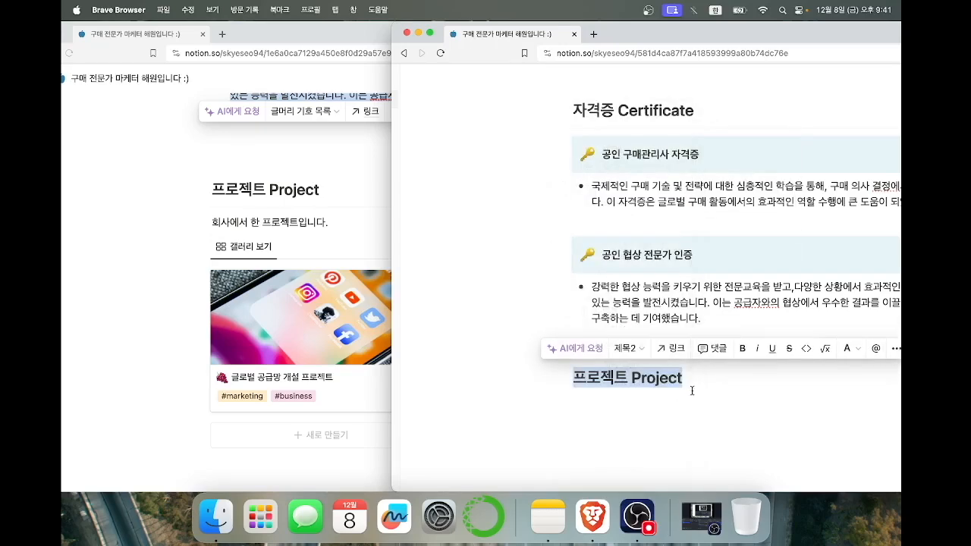
Insert a 구분선 divider beneath the 프로젝트 Project heading.
click(692, 391)
key(Return)
text(/)
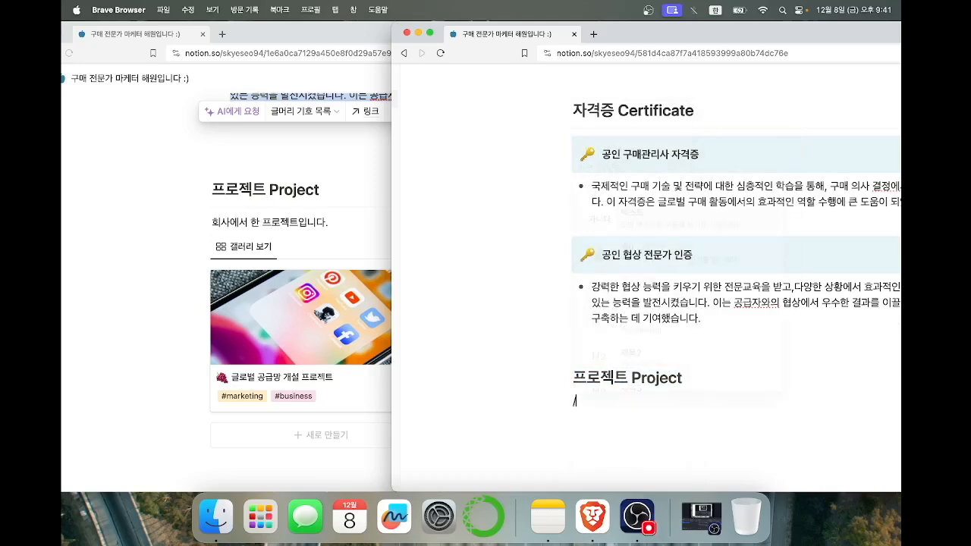
text(야)
key(BackSpace)
key(BackSpace)
key(Caps_Lock)
text(divi)
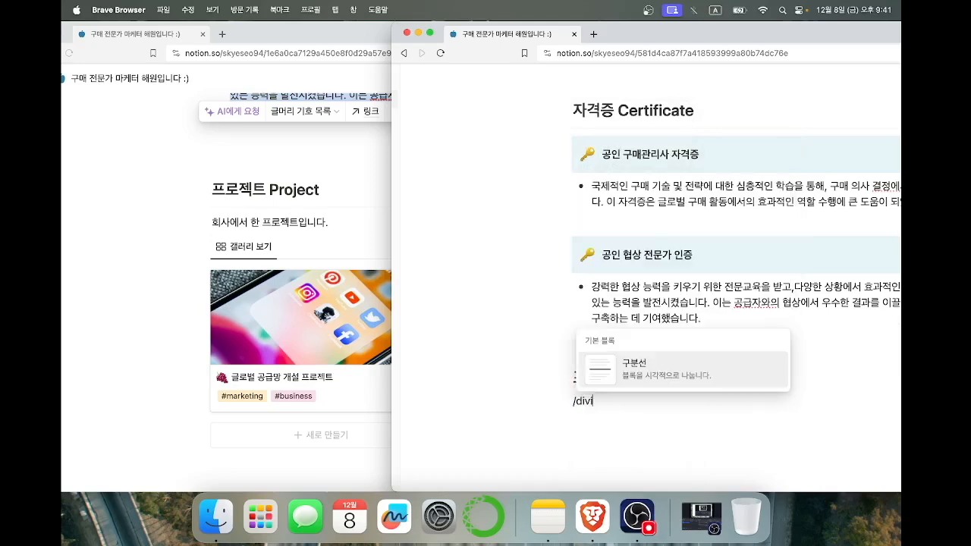
click(678, 368)
scroll(678, 364, down, 1)
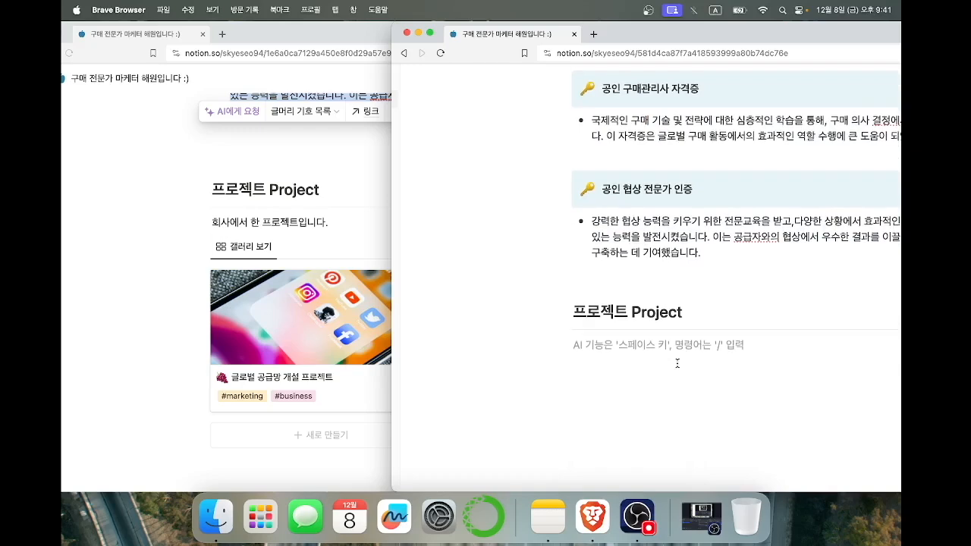
Copy the sentence 회사에서 한 프로젝트입니다. from the reference page to the line below the new divider.
click(343, 256)
drag(331, 221, 205, 222)
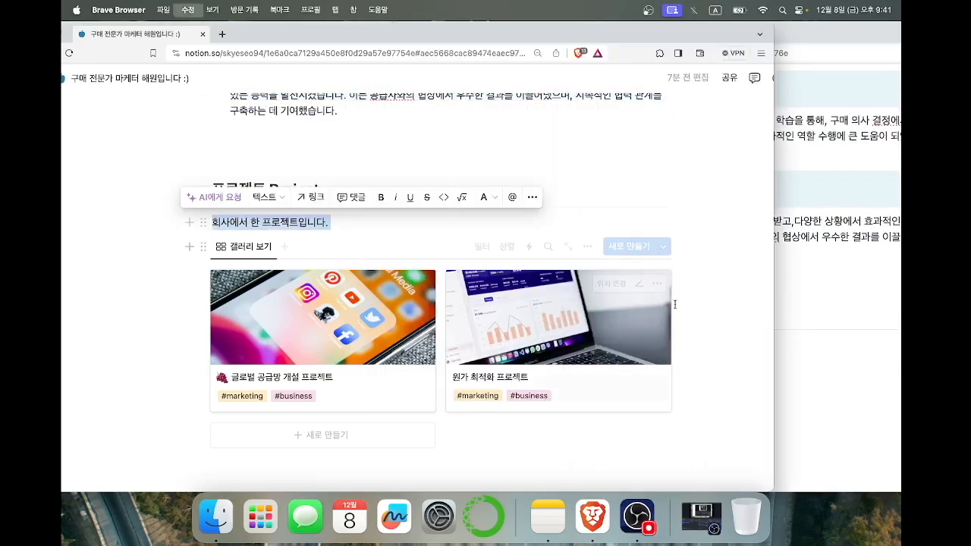
click(831, 377)
key(cmd+v)
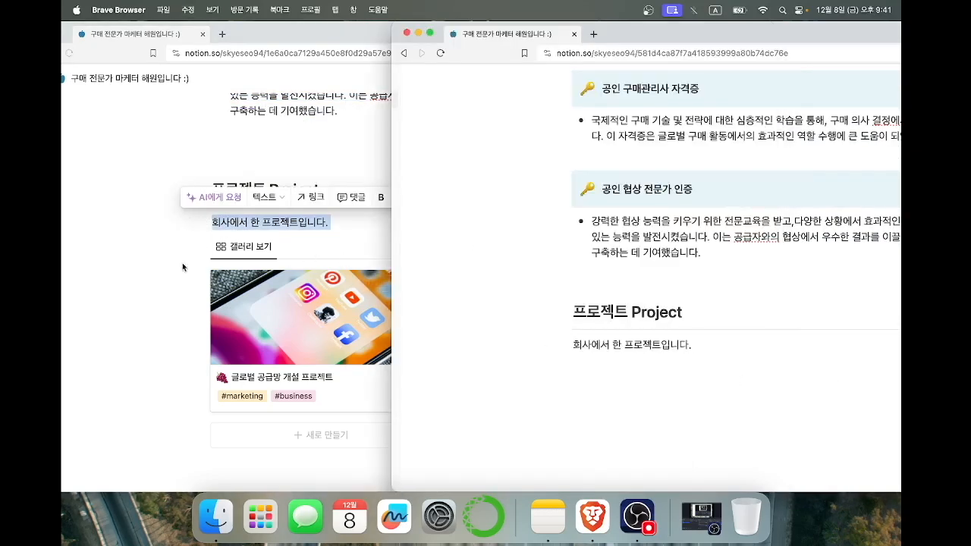
Insert a 갤러리 보기 database below the project sentence, based on a newly created database.
click(165, 276)
scroll(228, 258, down, 1)
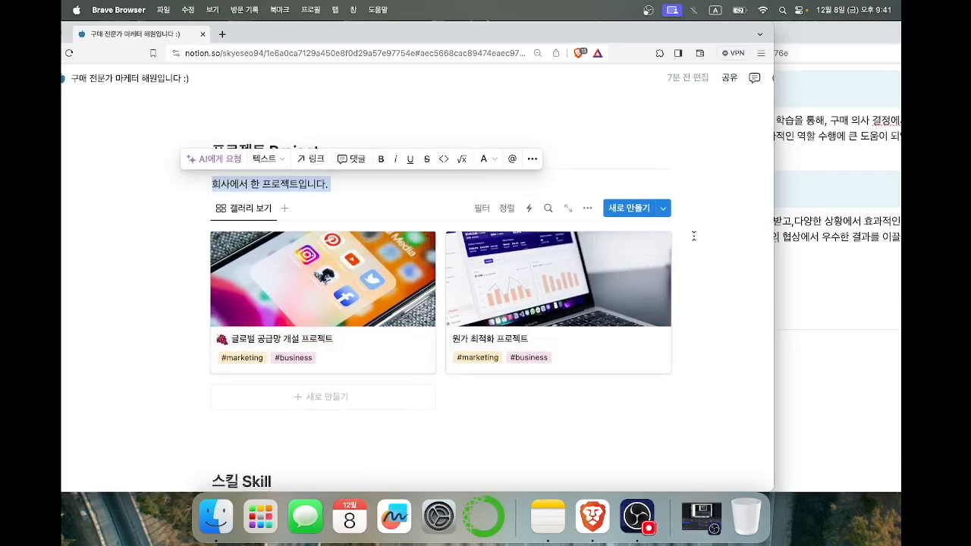
drag(830, 33, 779, 22)
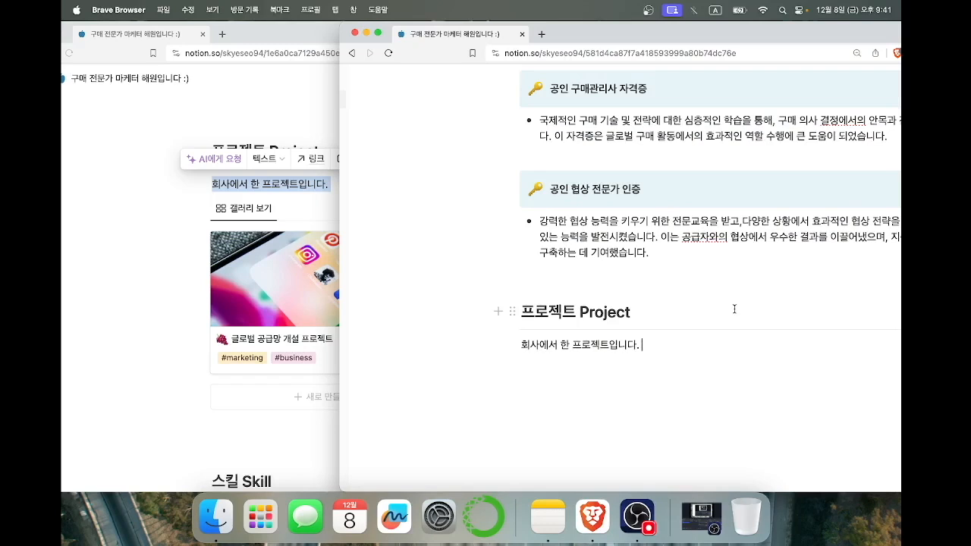
key(Return)
text(/)
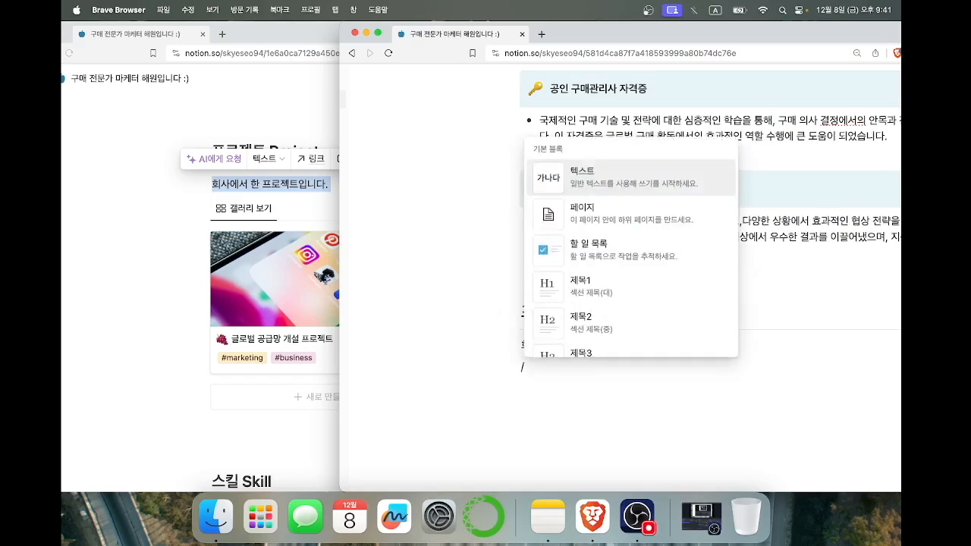
key(Caps_Lock)
text(갤러)
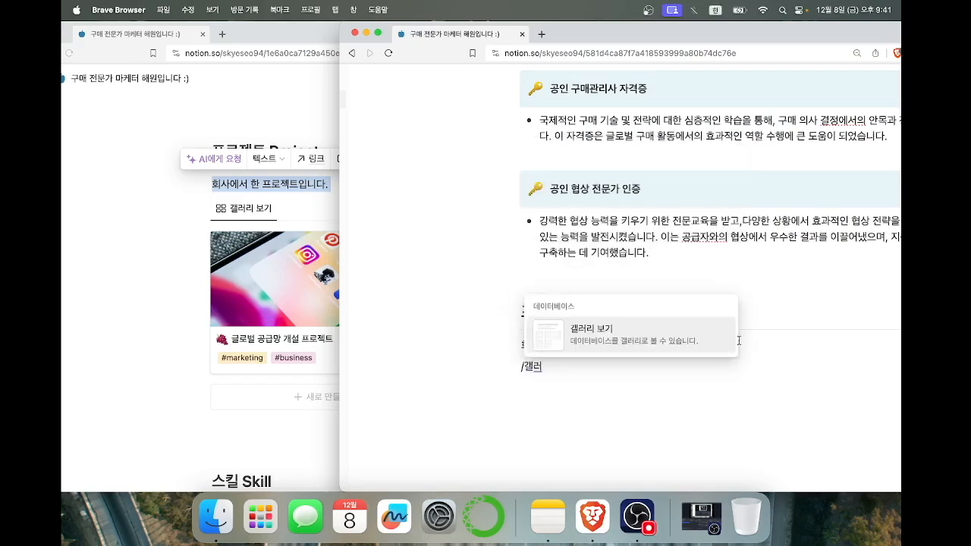
click(661, 341)
drag(744, 23, 590, 18)
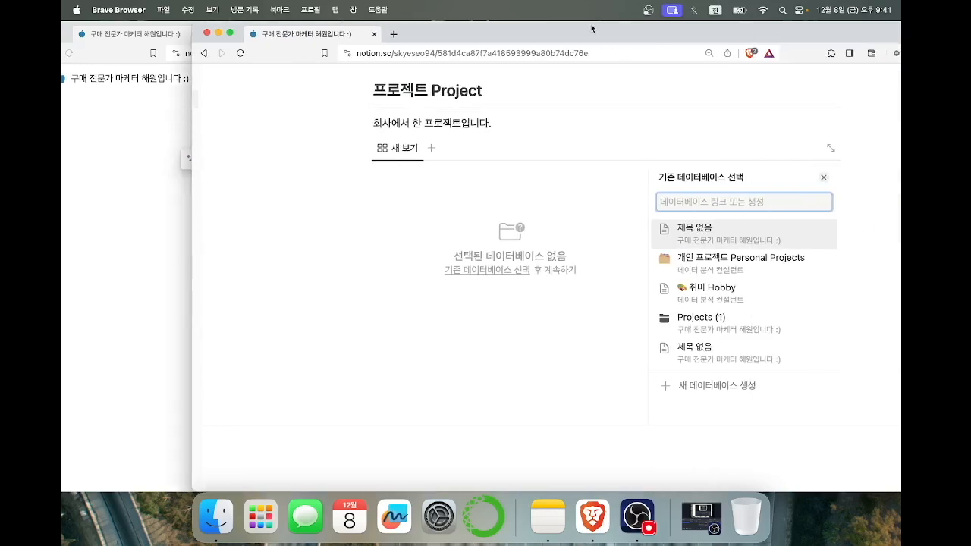
click(731, 393)
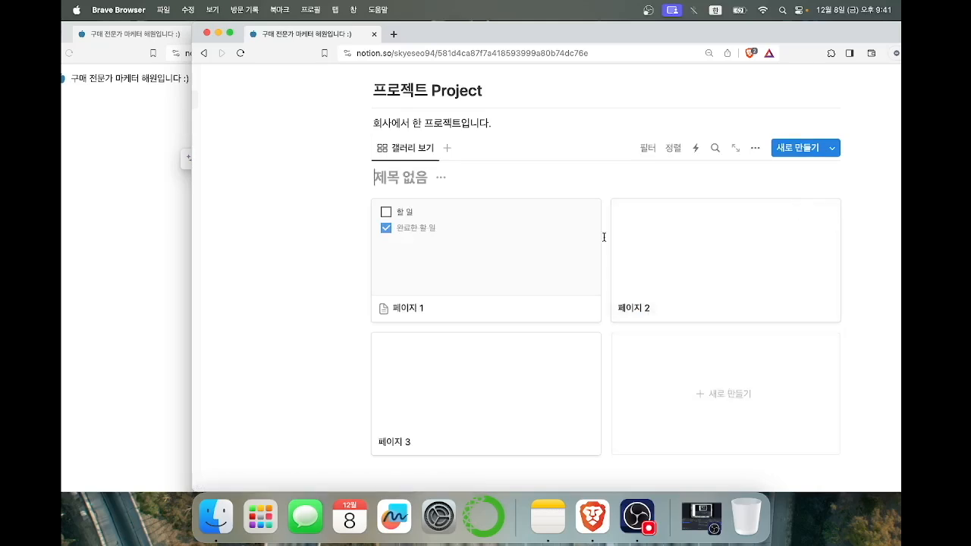
Hide the gallery database's title and delete the 페이지 1 card.
click(446, 182)
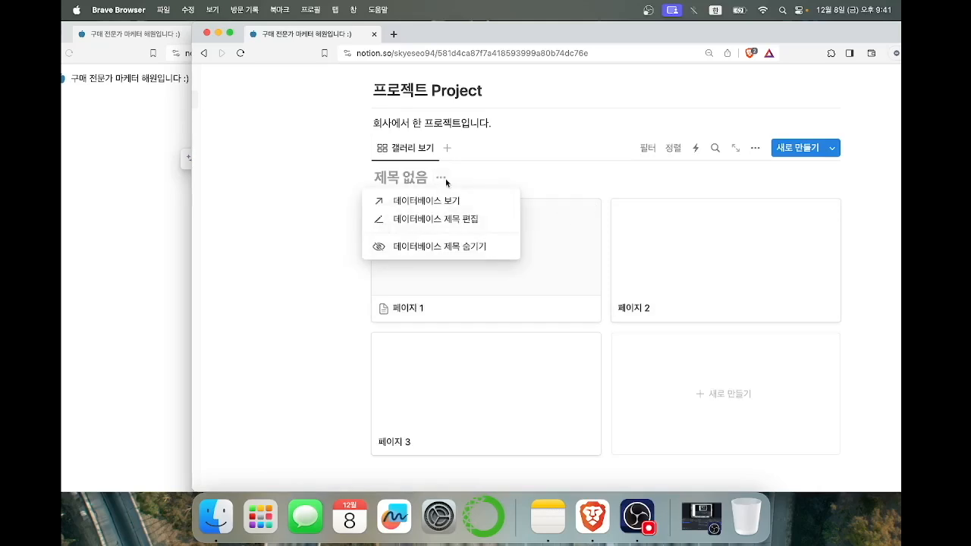
click(467, 247)
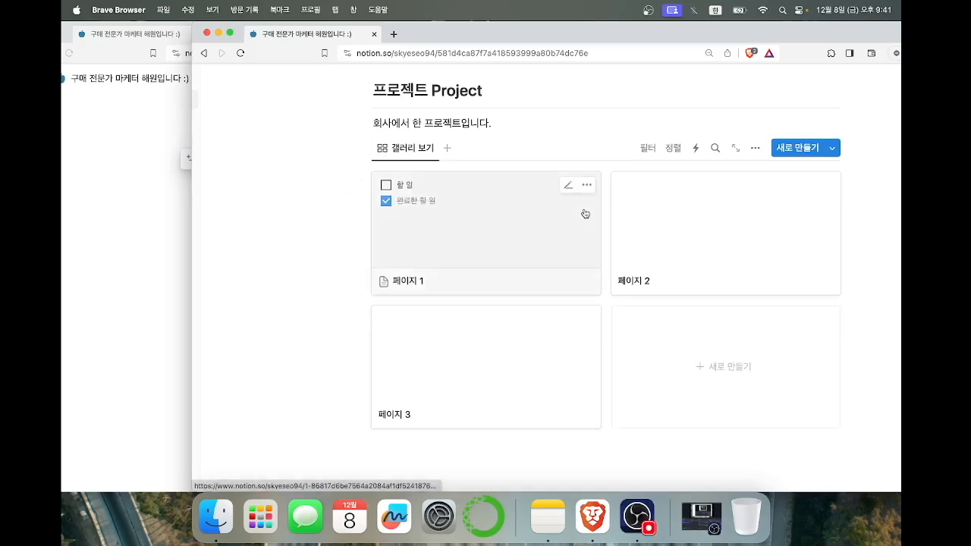
click(587, 185)
click(603, 227)
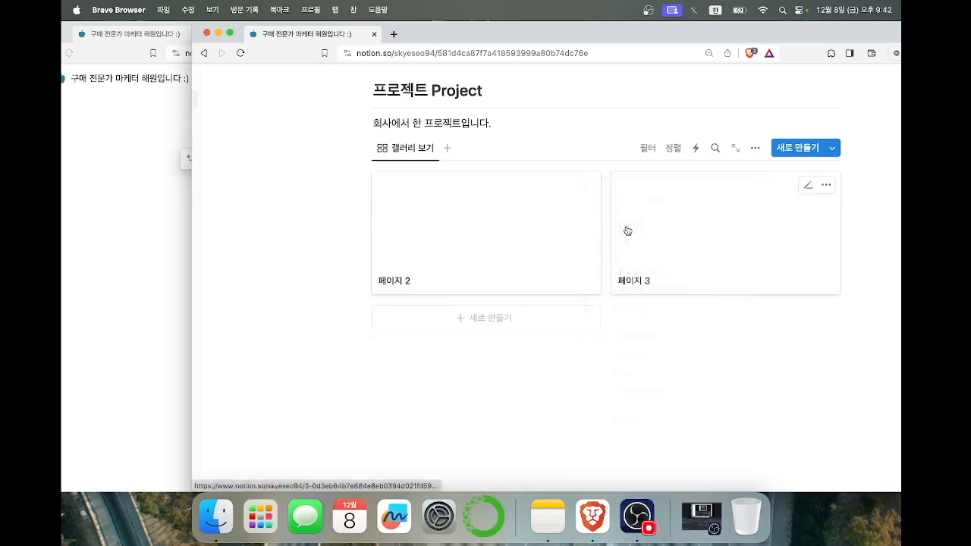
Open the reference gallery's 글로벌 공급망 개설 프로젝트 card and the new gallery's 페이지 2 card, with both windows visible side by side.
drag(489, 30, 720, 30)
click(303, 324)
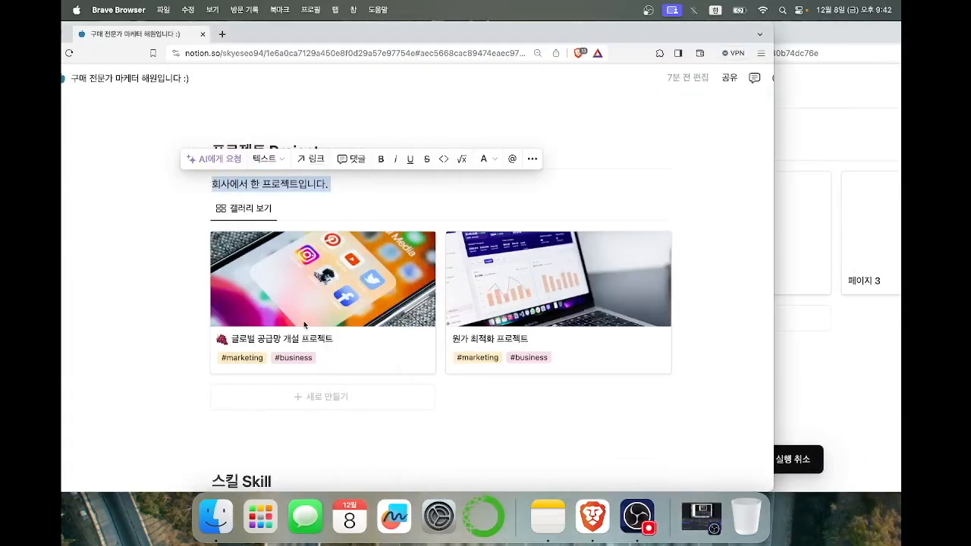
click(289, 294)
scroll(289, 292, down, 2)
scroll(289, 292, up, 2)
mouse_move(643, 32)
mouse_down()
mouse_move(672, 33)
mouse_move(633, 19)
mouse_up()
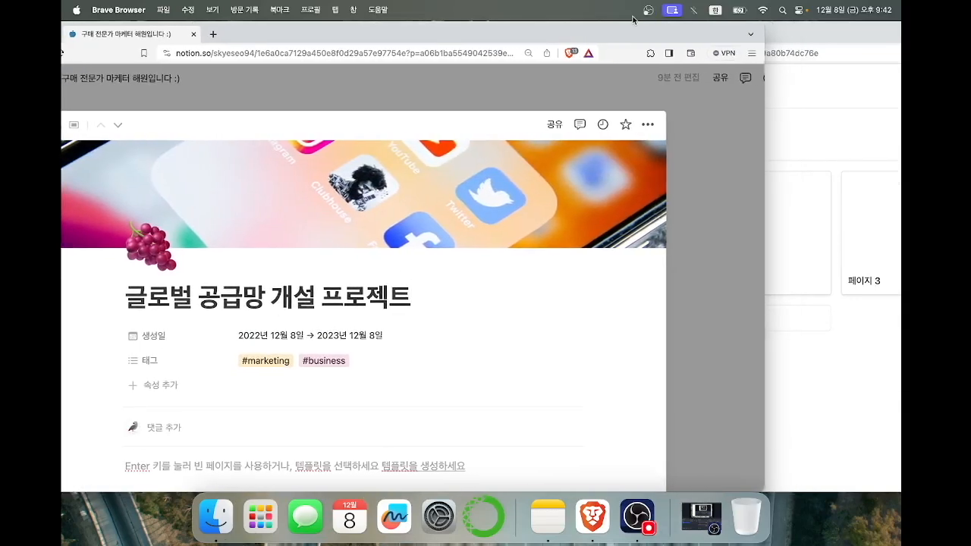
click(782, 34)
drag(727, 38, 662, 39)
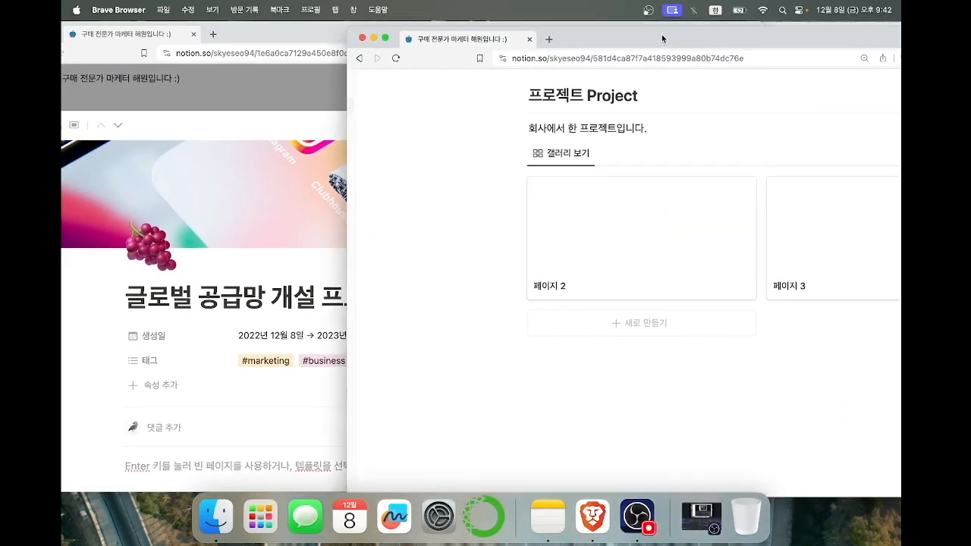
click(644, 245)
drag(696, 43, 654, 89)
Replace the 페이지 2 title with 글로벌 공급망 개설 프로젝트 copied from the reference project page.
click(212, 309)
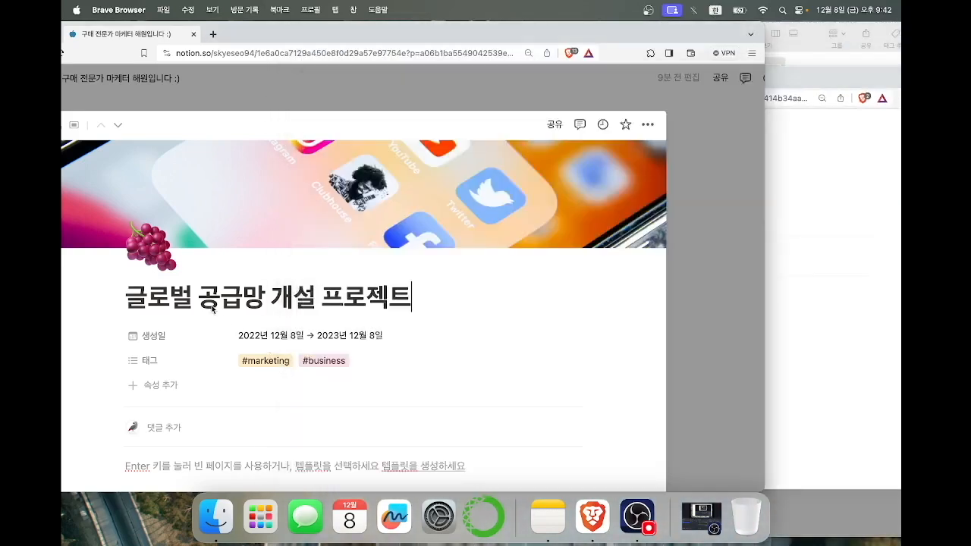
drag(133, 296, 433, 299)
key(super+c)
click(857, 210)
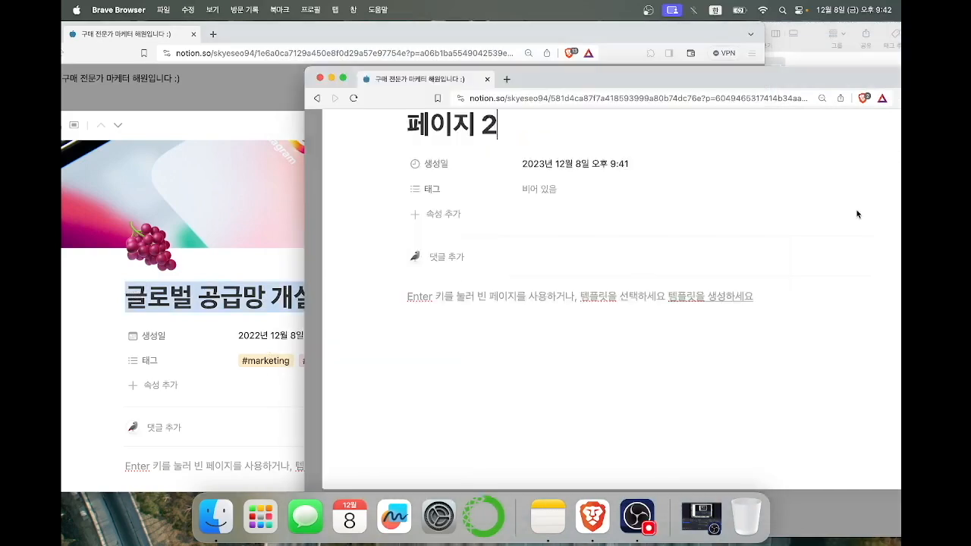
drag(484, 227, 409, 228)
drag(494, 233, 384, 230)
key(BackSpace)
key(super+v)
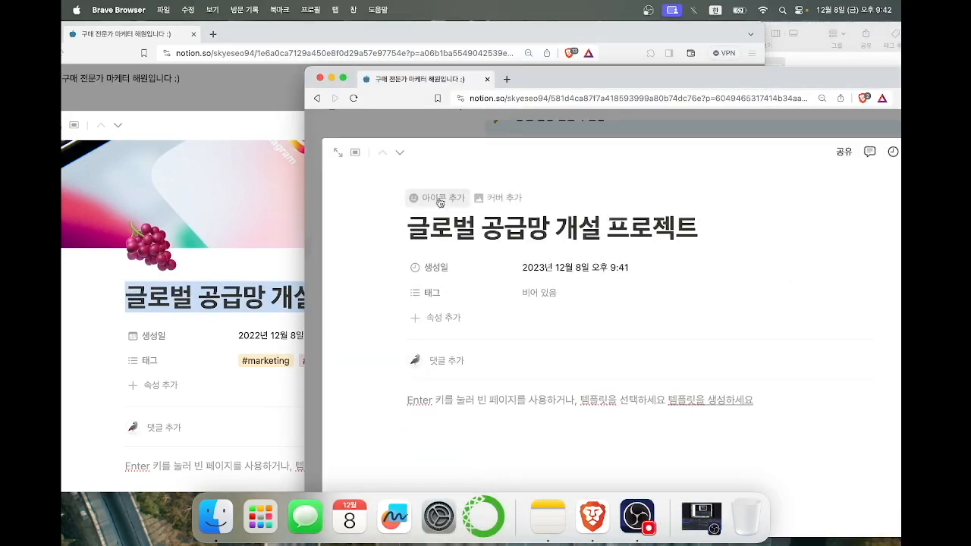
Add an icon to the new project page and change it to the grapes emoji.
click(444, 199)
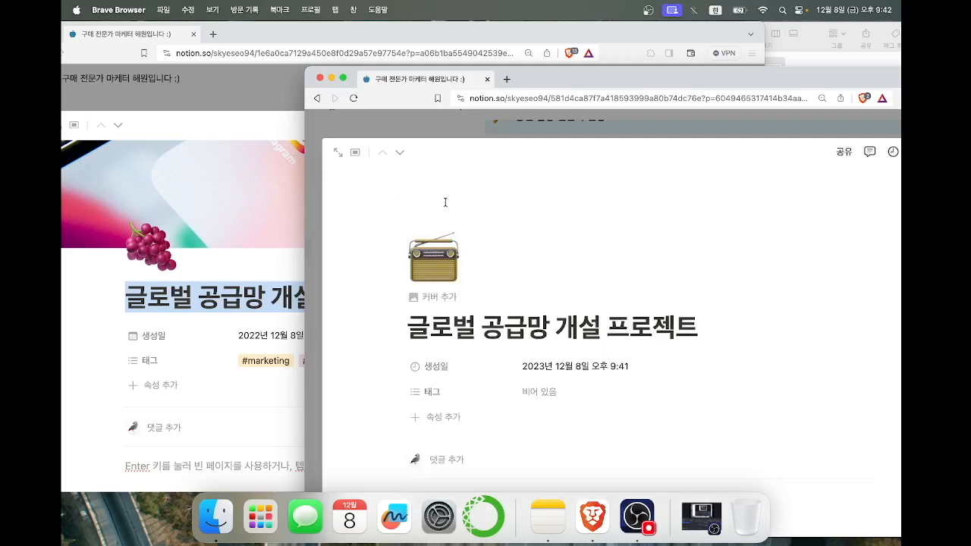
click(437, 267)
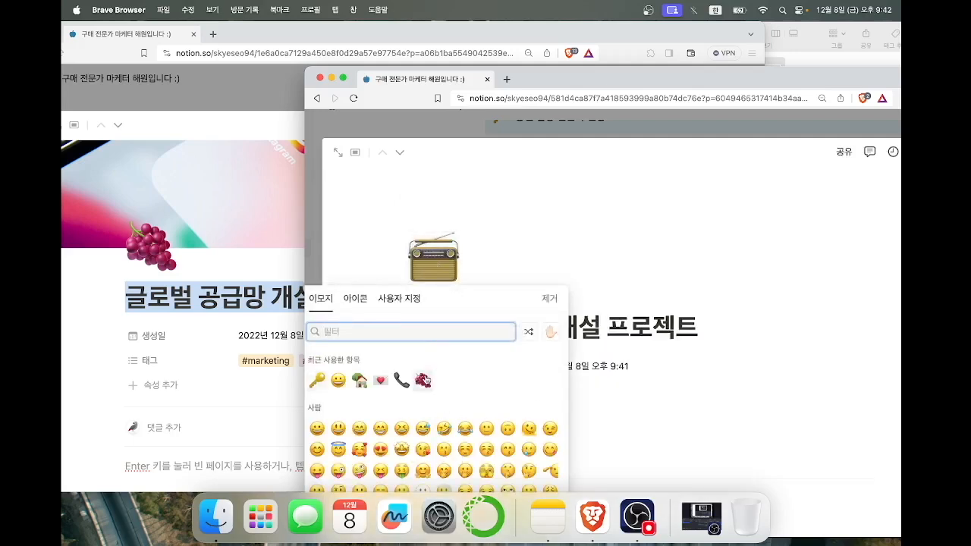
click(426, 382)
mouse_move(443, 302)
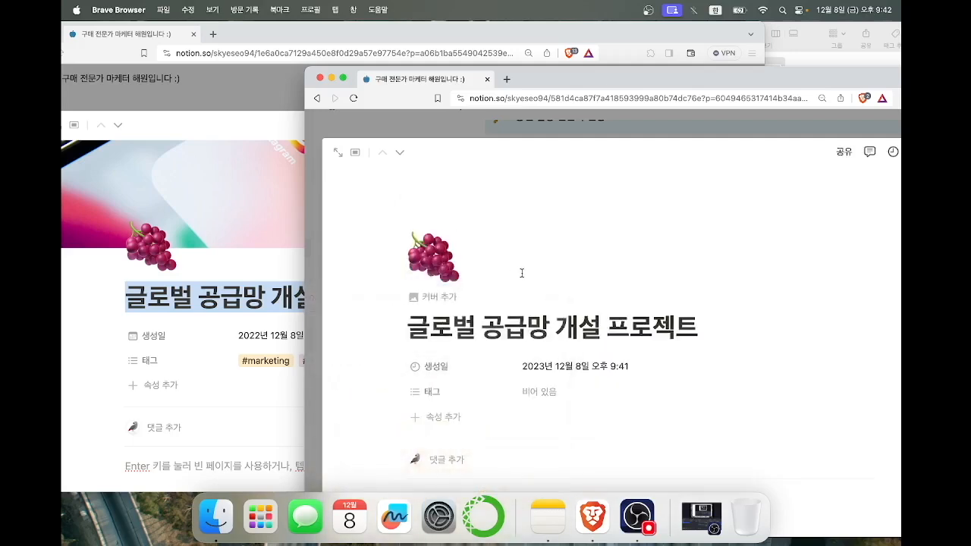
Add a cover to the project page and replace it with the uploaded adem-ay unsplash image from the 중요한파일 folder.
click(443, 301)
drag(583, 85, 520, 57)
mouse_move(781, 168)
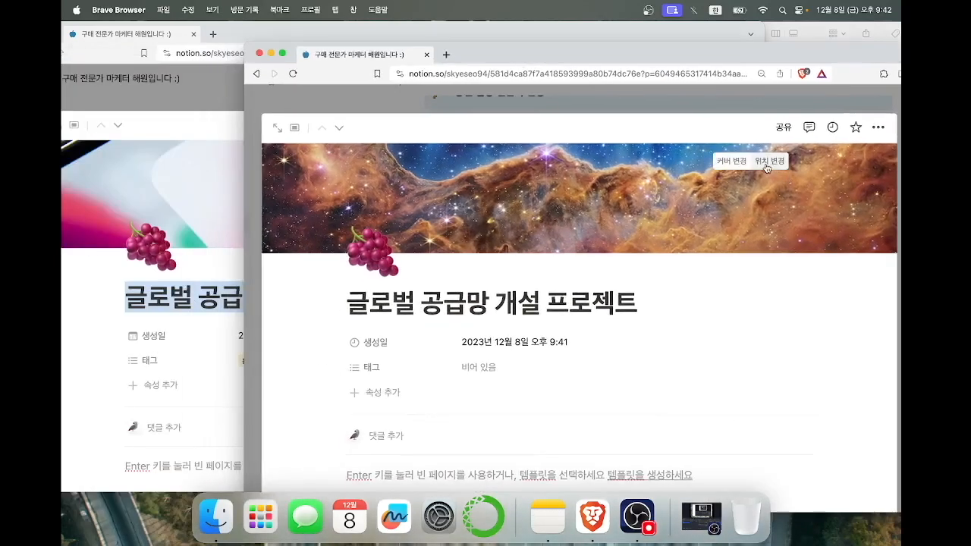
click(744, 164)
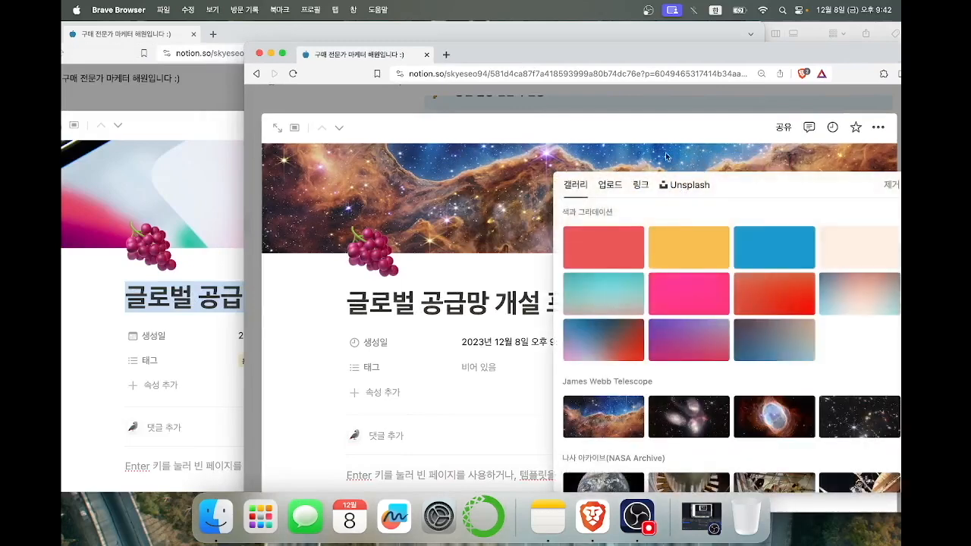
click(610, 184)
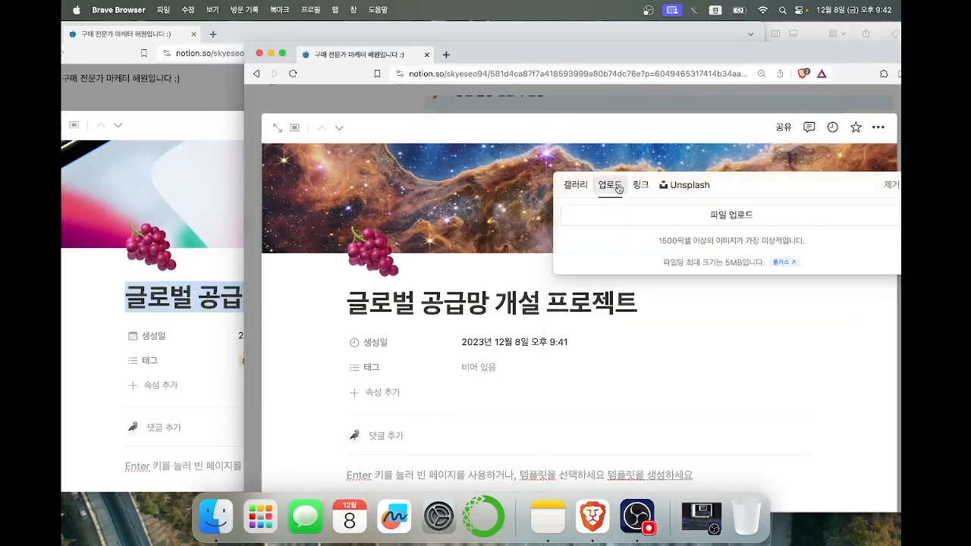
click(666, 214)
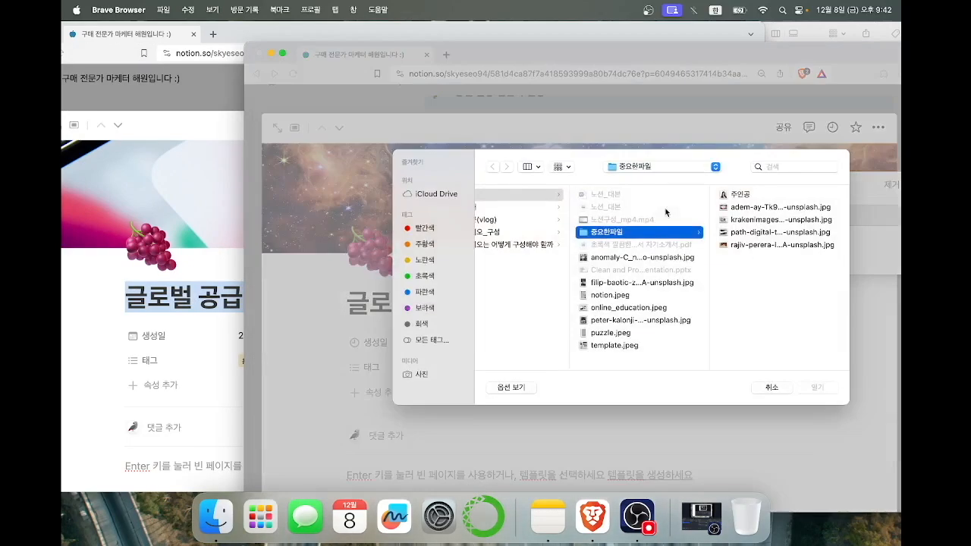
double_click(740, 210)
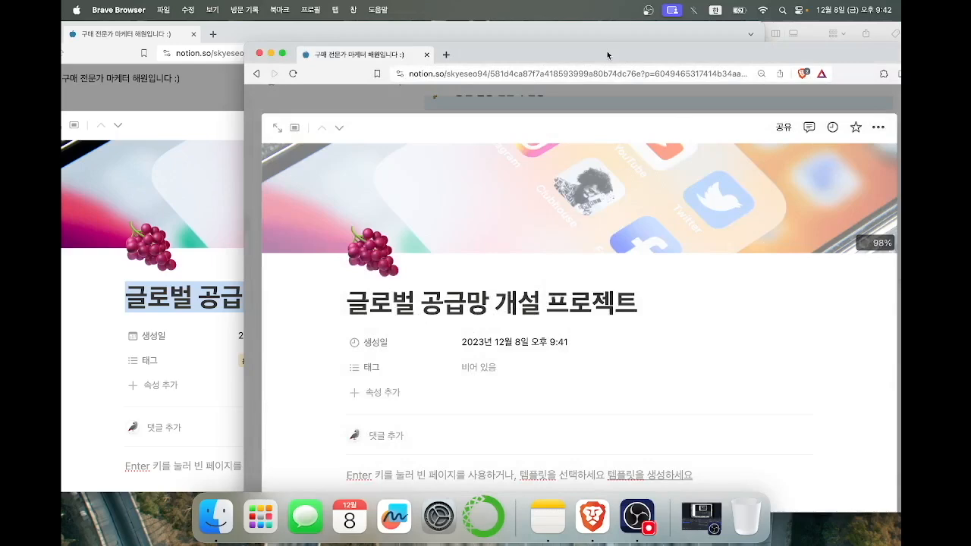
Change the type of the new project page's 생성일 property from creation time to 날짜.
drag(549, 55, 702, 35)
scroll(642, 263, down, 2)
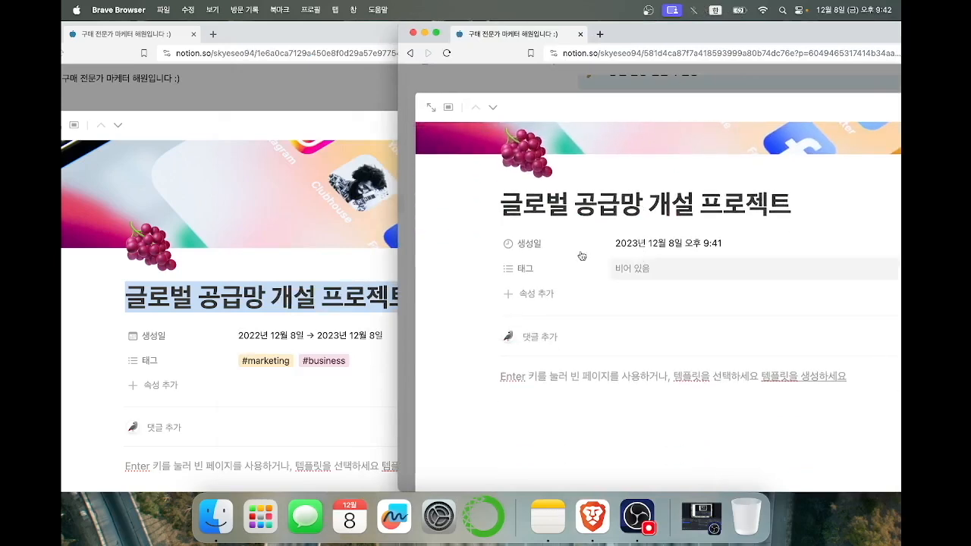
click(530, 245)
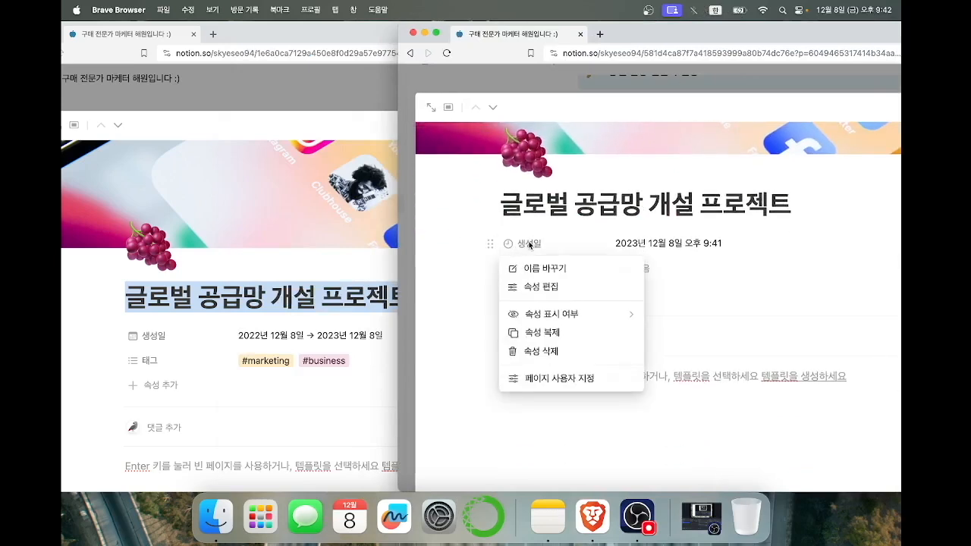
click(549, 288)
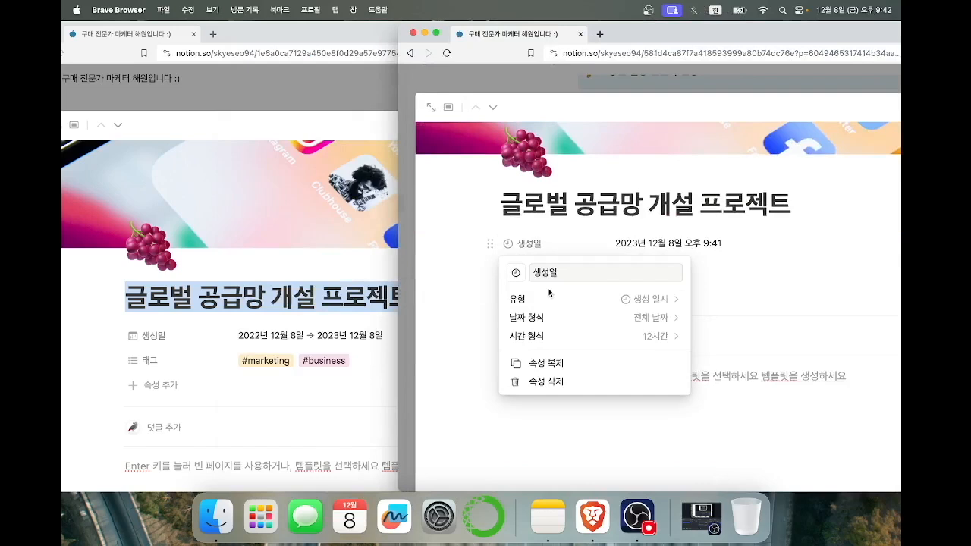
click(555, 304)
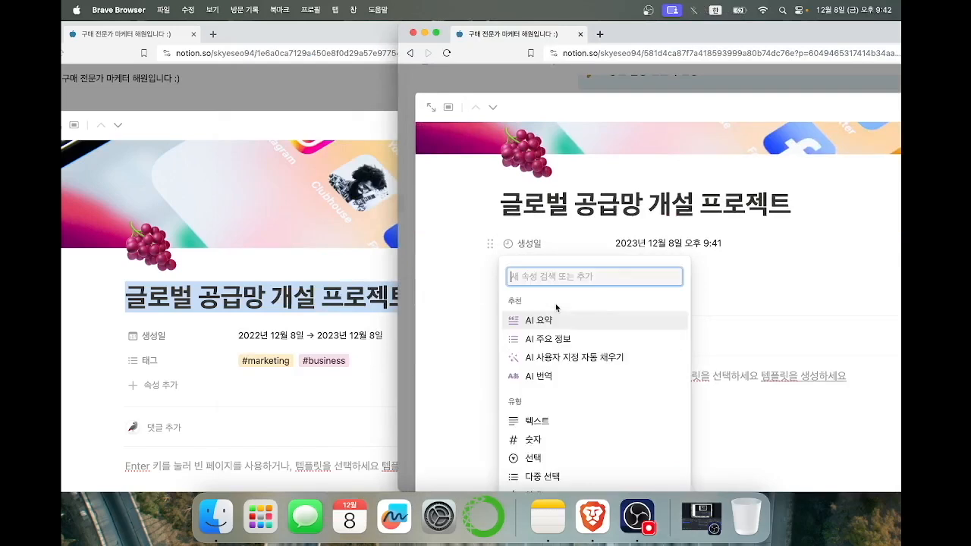
scroll(574, 394, down, 3)
scroll(575, 399, down, 4)
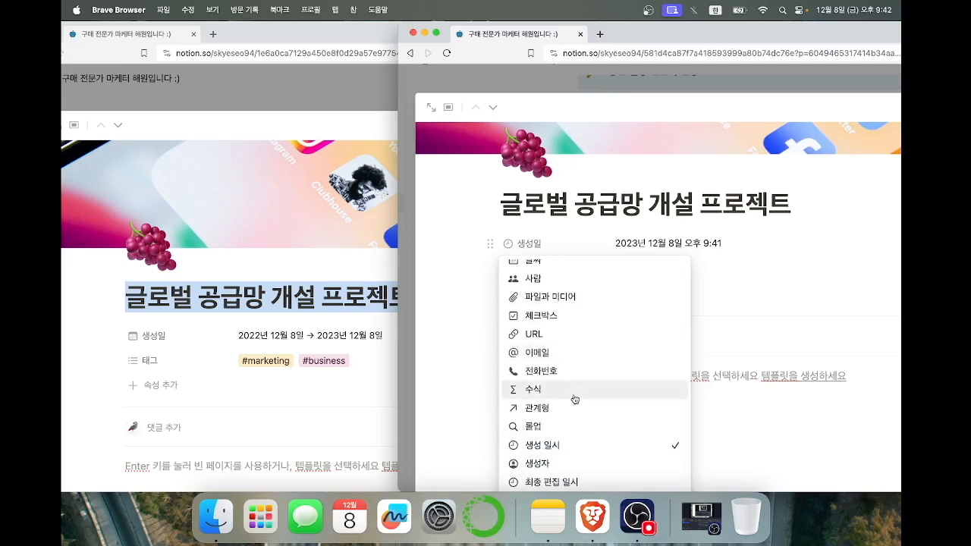
scroll(575, 399, up, 7)
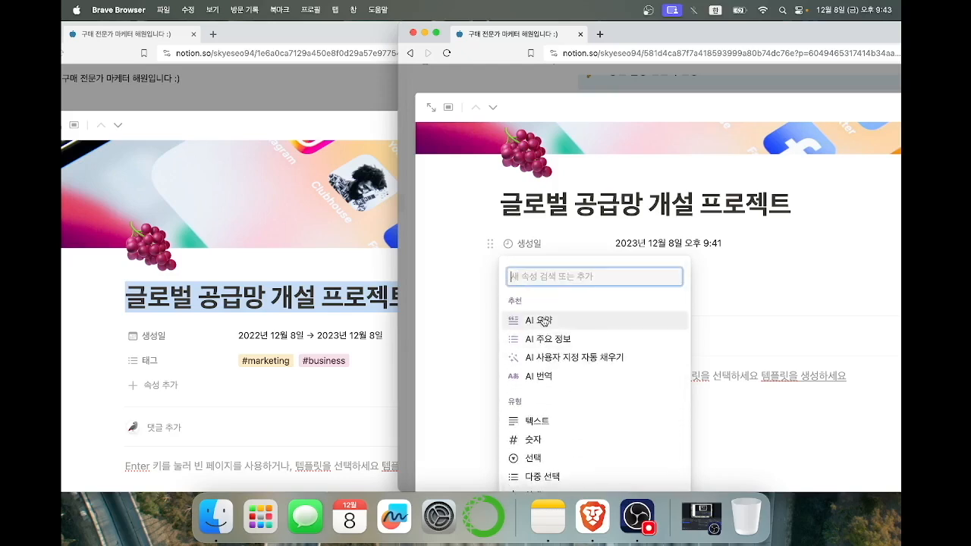
scroll(538, 321, down, 3)
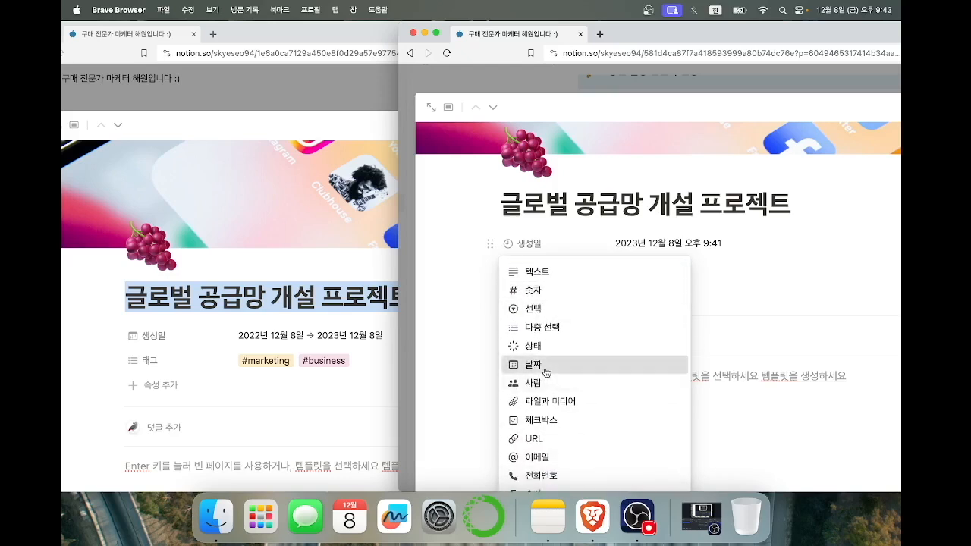
click(543, 365)
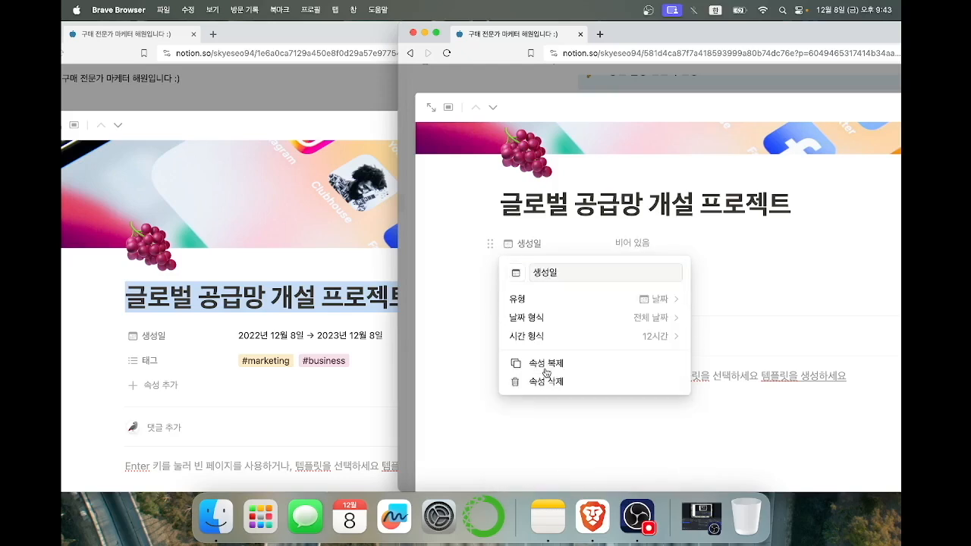
click(605, 308)
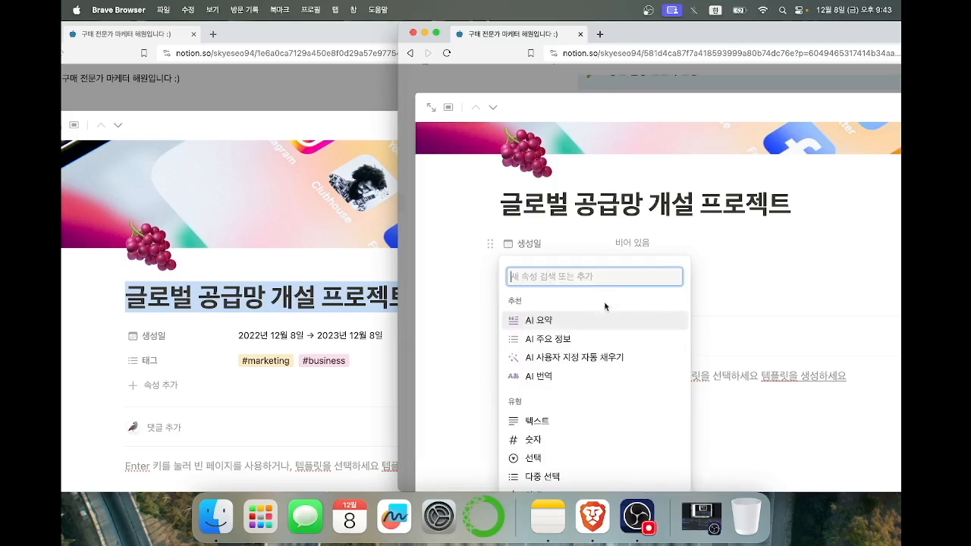
click(741, 306)
Give the 생성일 date an end date and set the range to 2022년 12월 8일 → 2023년 12월 8일.
click(637, 237)
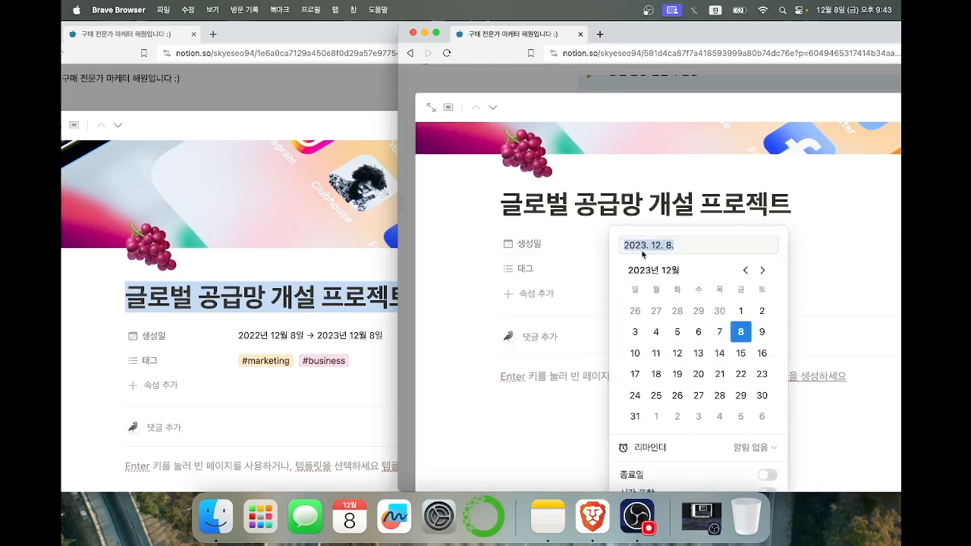
scroll(643, 254, down, 2)
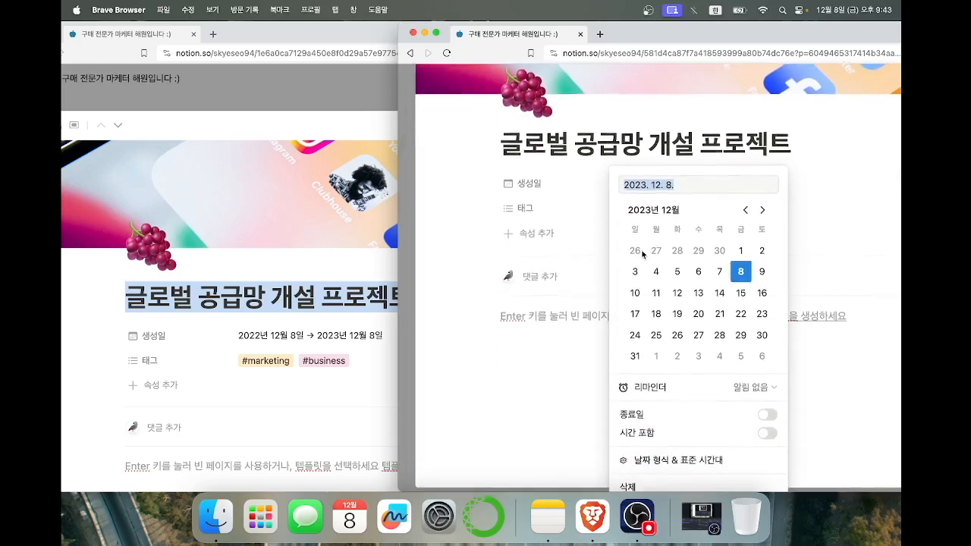
click(768, 403)
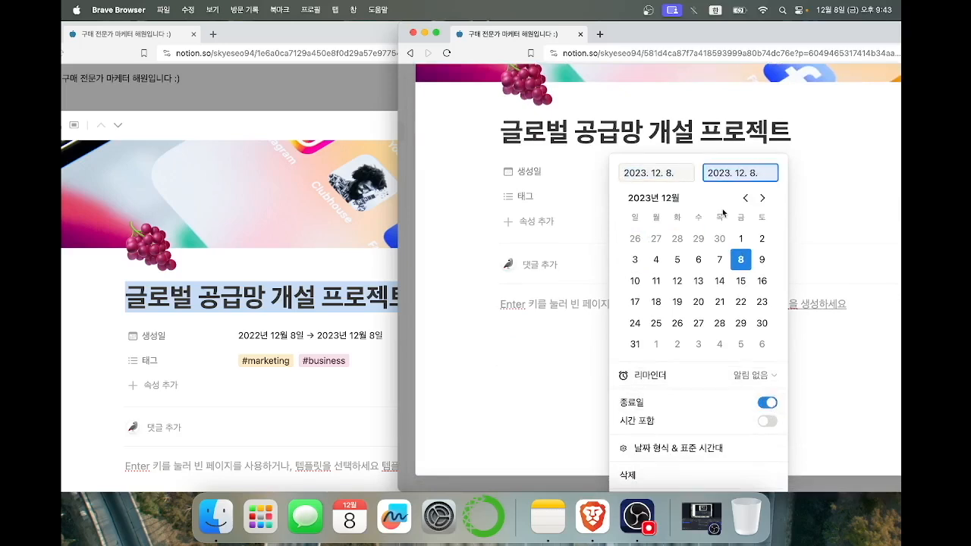
click(646, 173)
key(BackSpace)
text(2)
click(809, 216)
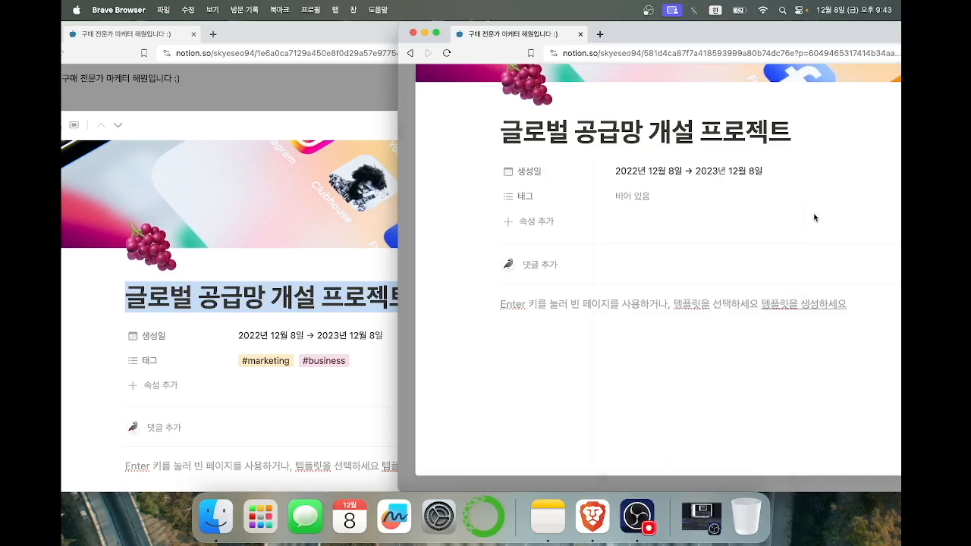
Create and assign the tags #marketing and #business in the project page's 태그 property.
click(652, 201)
text(#)
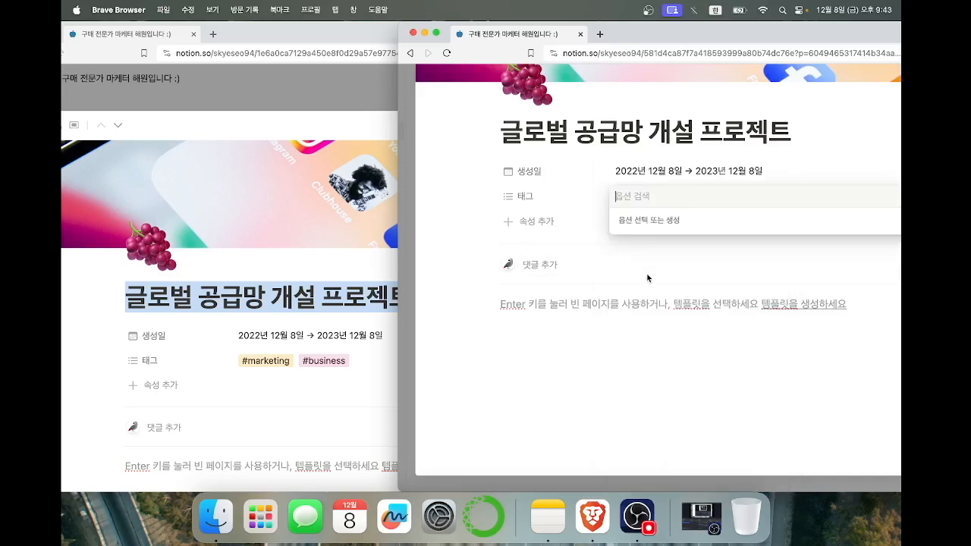
text(ㅡㅁ)
key(BackSpace)
key(BackSpace)
key(Caps_Lock)
text(marketing)
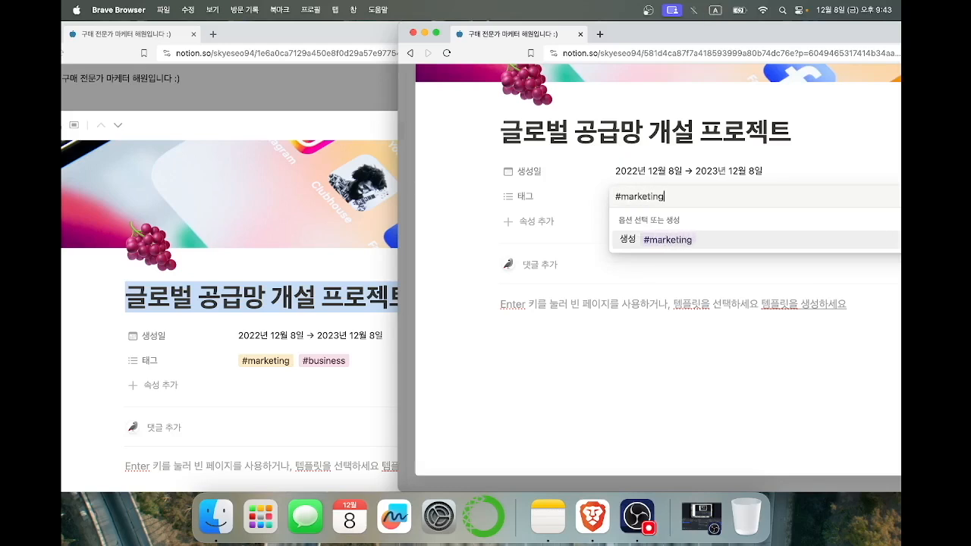
click(674, 241)
text(#)
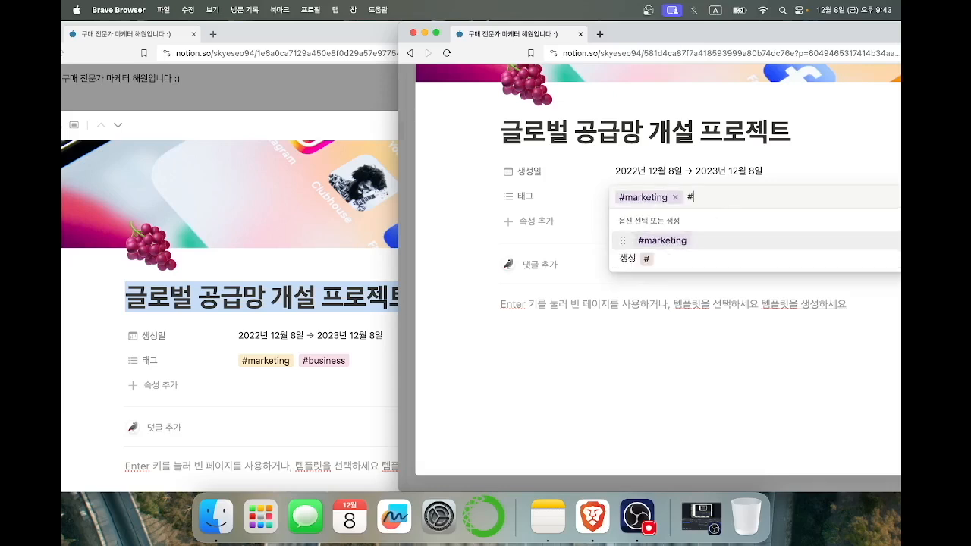
text(business)
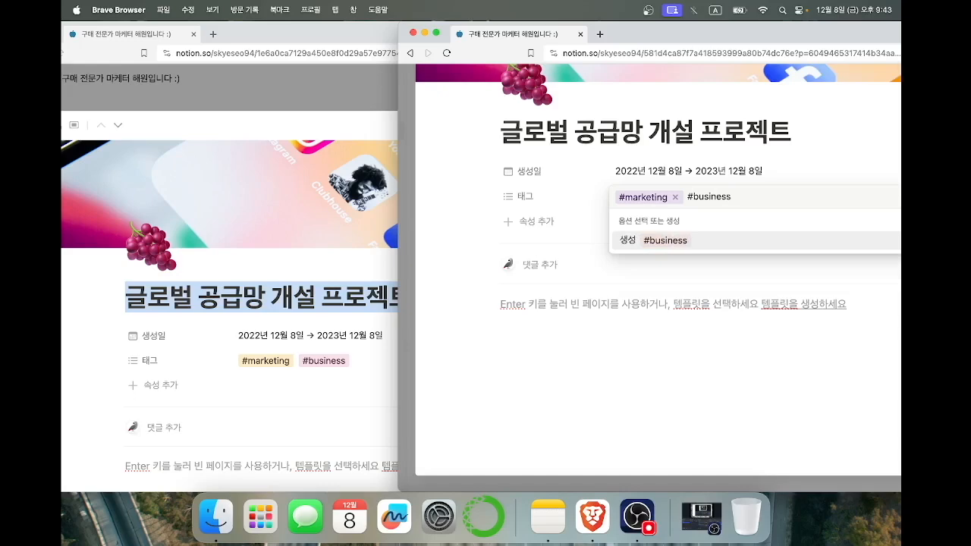
key(Return)
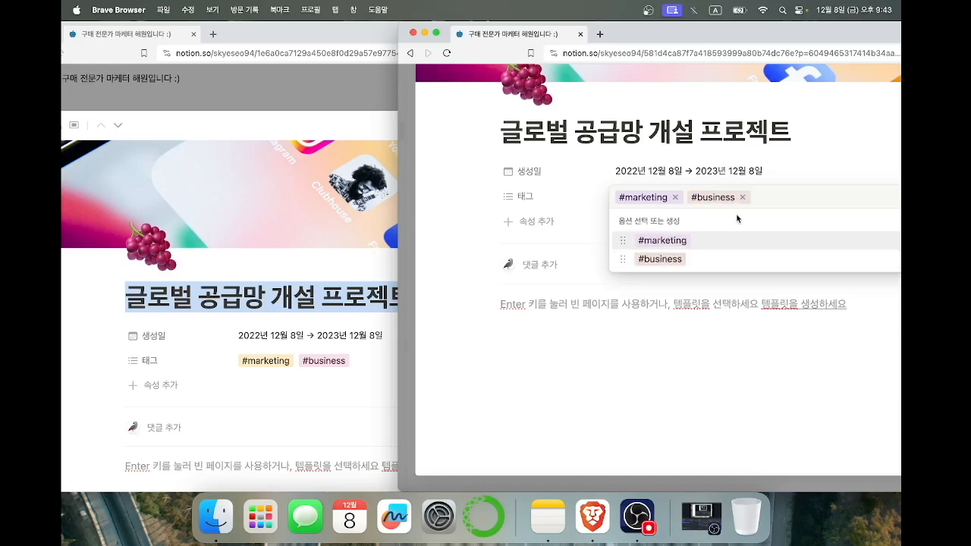
Change the colour of the #business tag to 노란색 and close the tag options.
drag(795, 43, 587, 46)
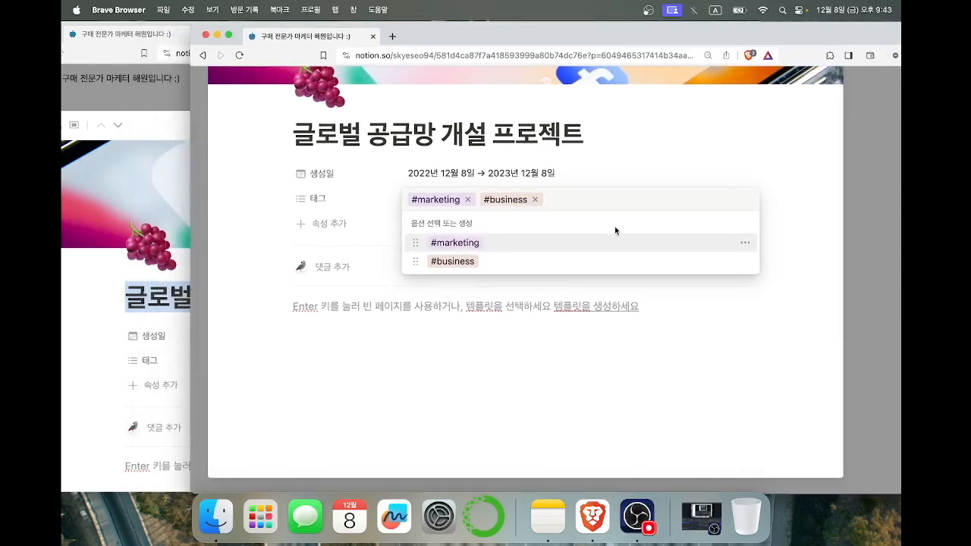
click(748, 262)
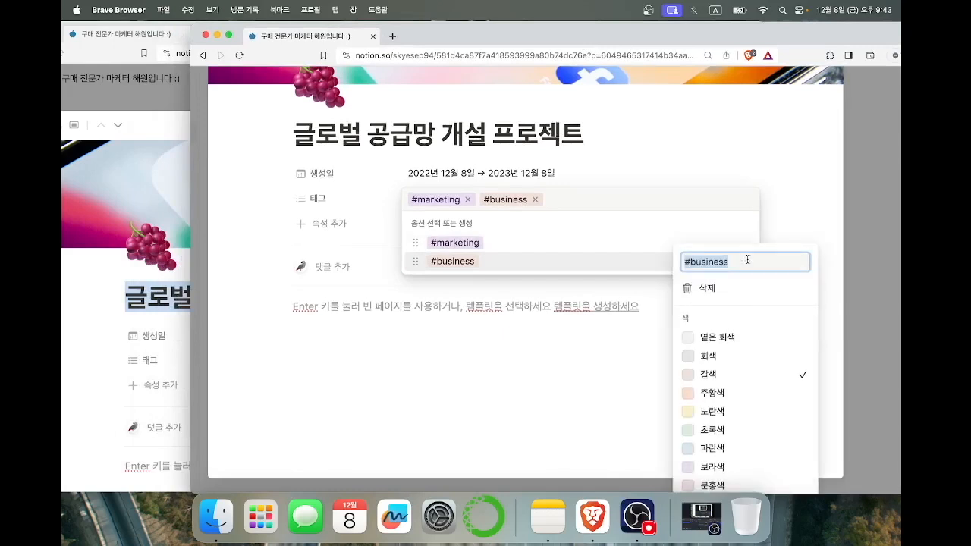
click(638, 251)
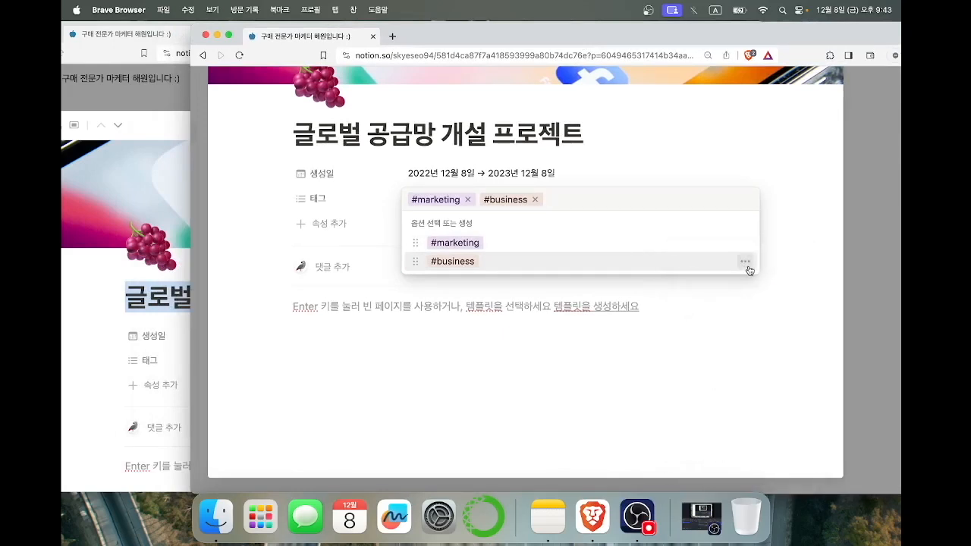
click(747, 264)
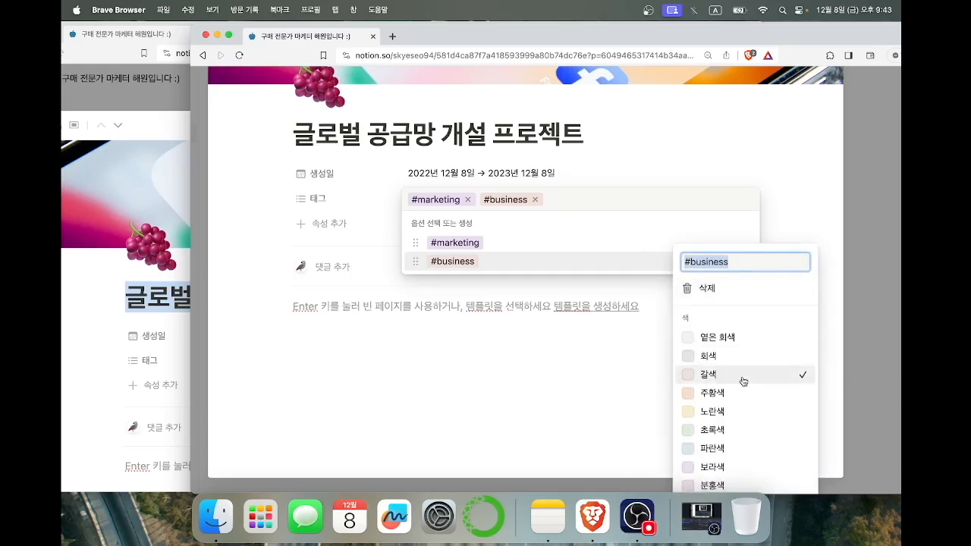
scroll(744, 379, down, 1)
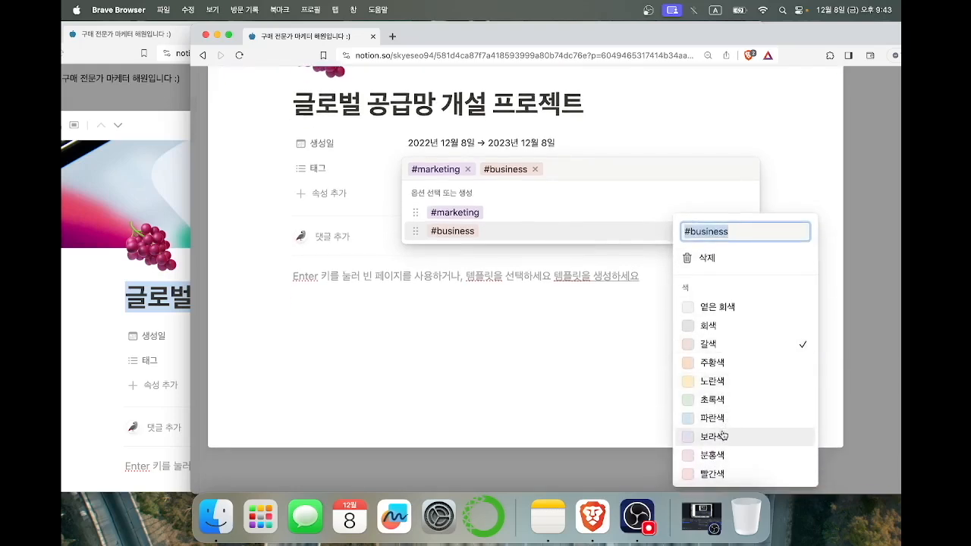
click(718, 382)
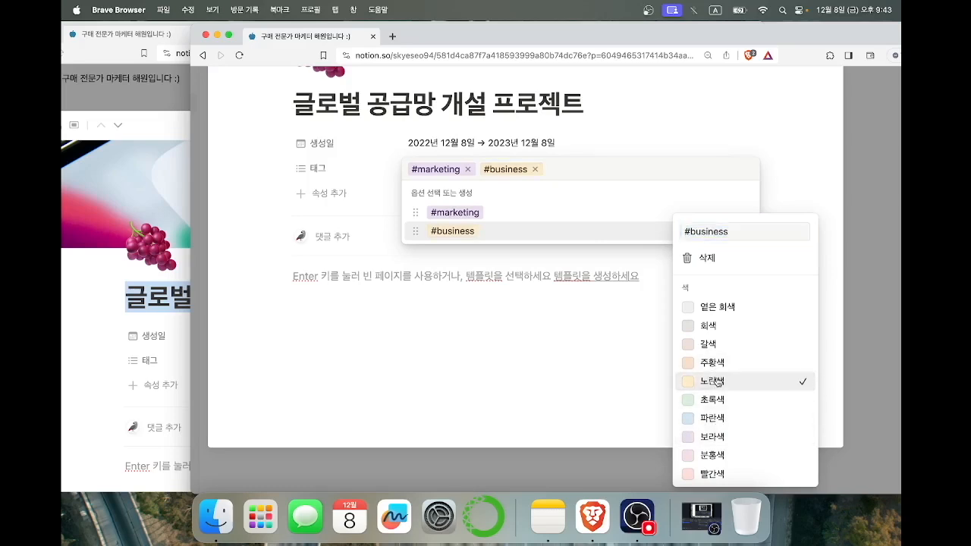
click(614, 367)
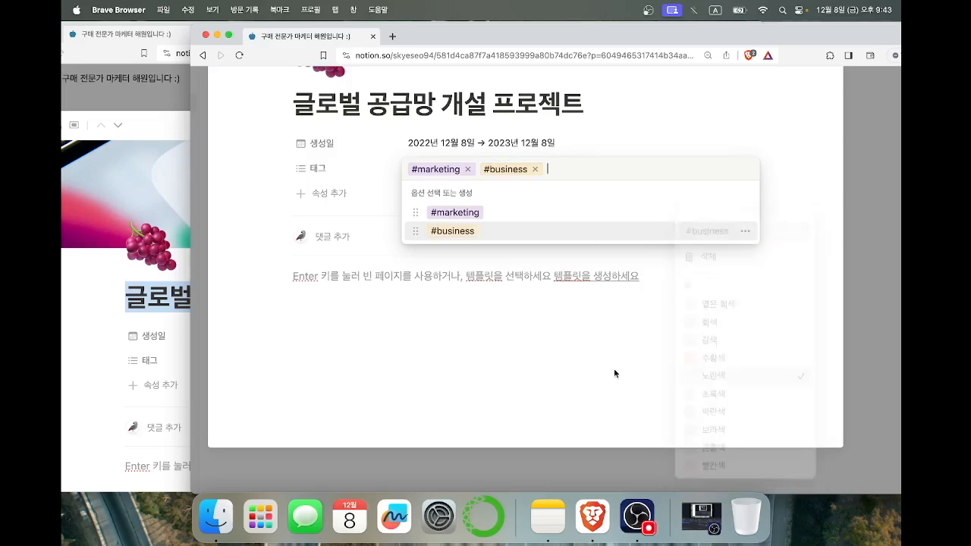
click(556, 320)
scroll(555, 320, up, 3)
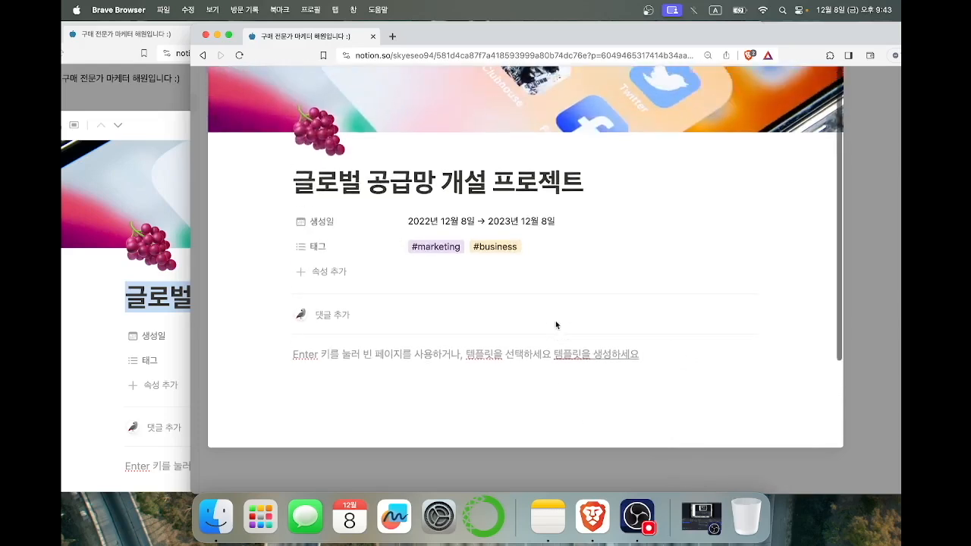
Close the project page and set the Project gallery's card preview to 페이지 커버.
click(890, 251)
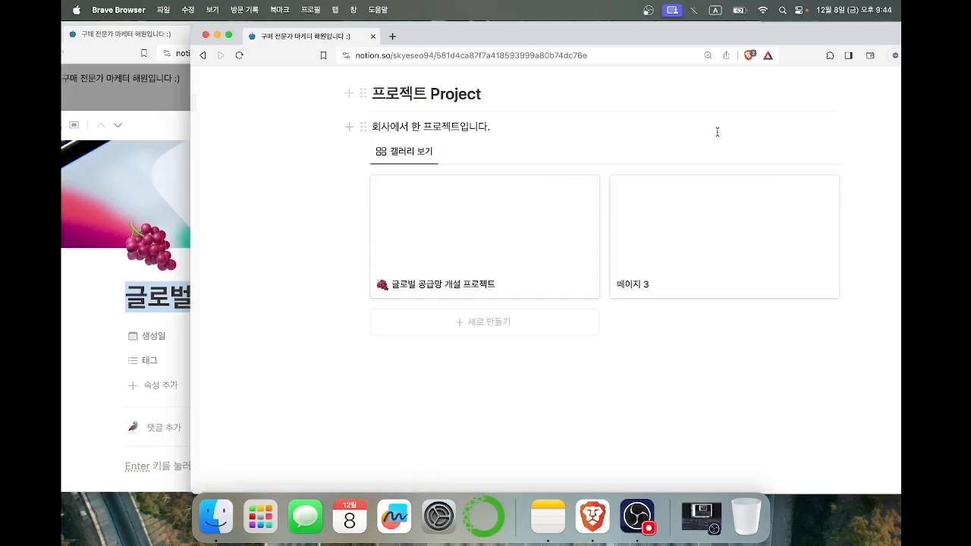
click(756, 153)
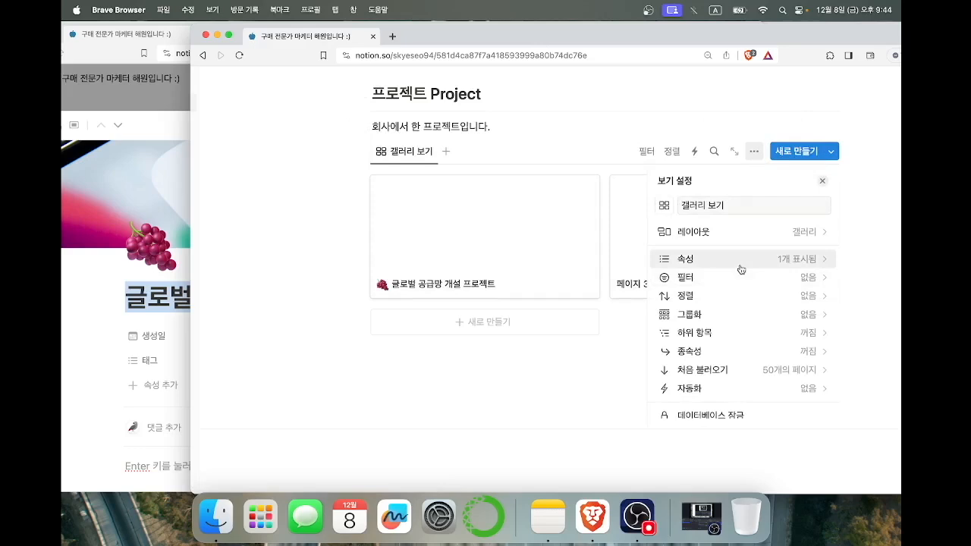
click(737, 234)
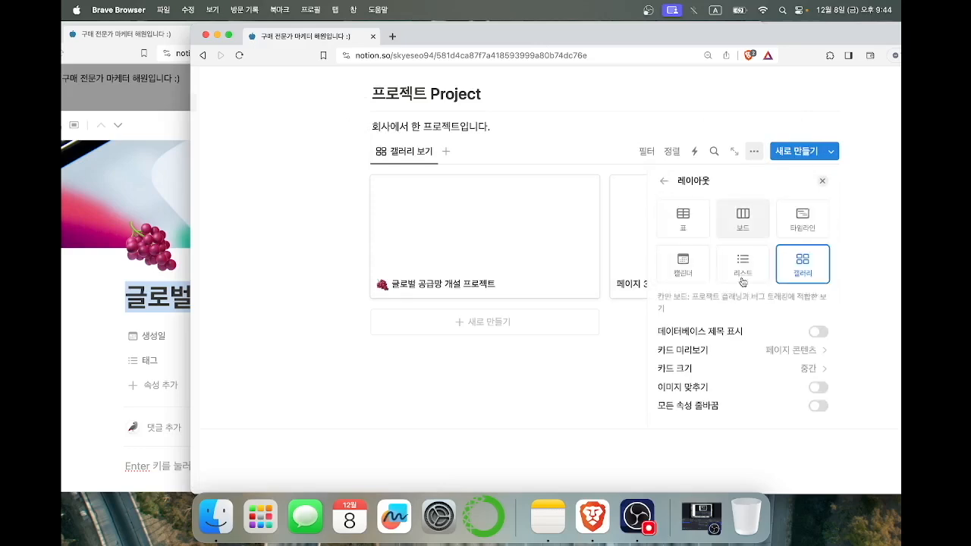
scroll(759, 360, down, 2)
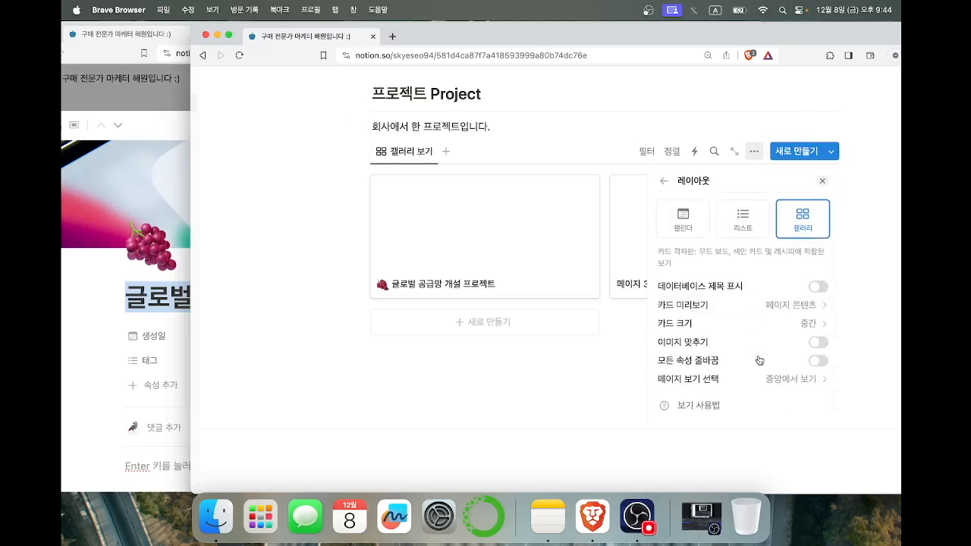
click(750, 306)
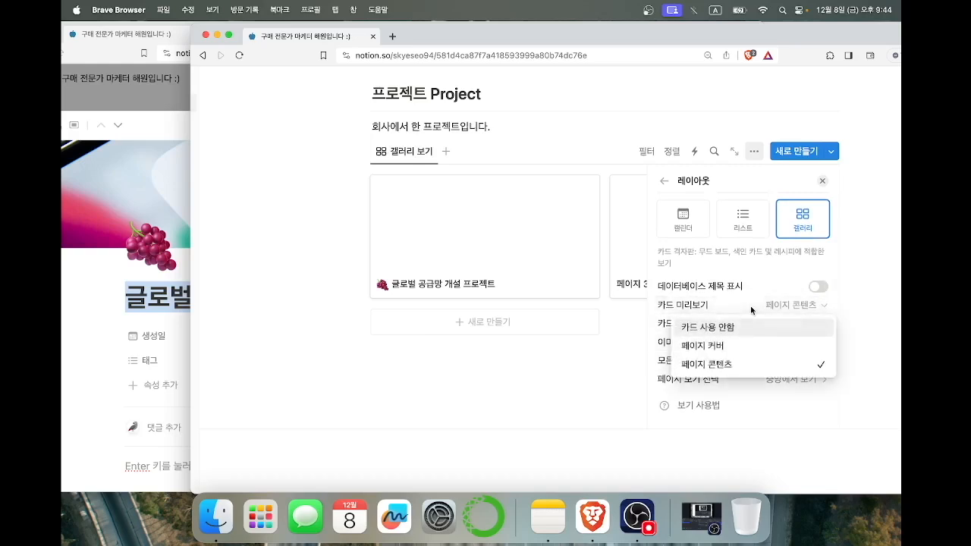
click(727, 351)
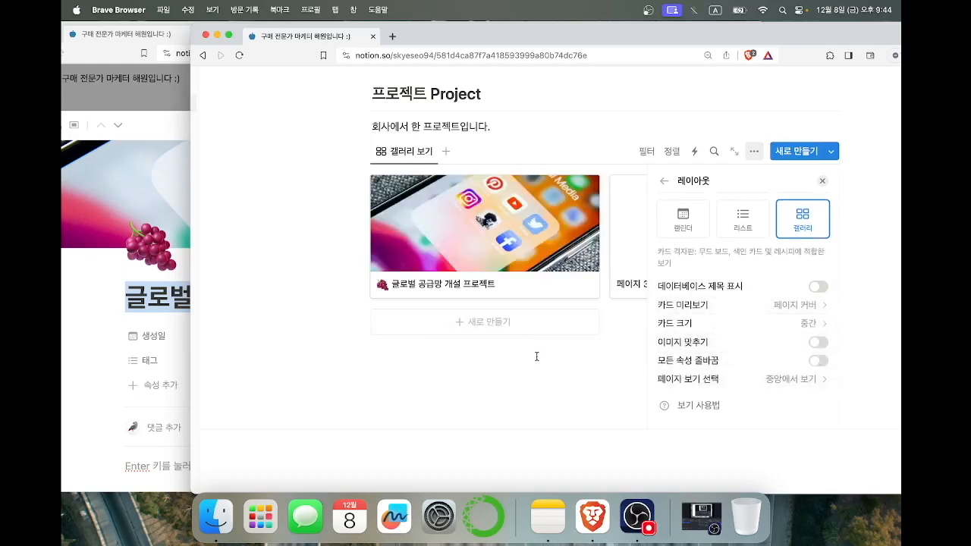
Show the 태그 property on the Project gallery's cards.
click(663, 181)
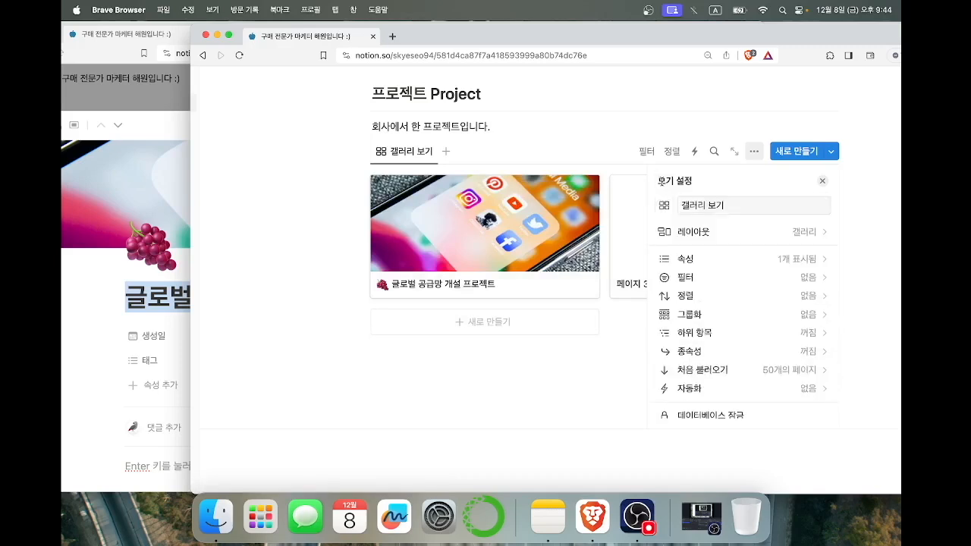
click(707, 264)
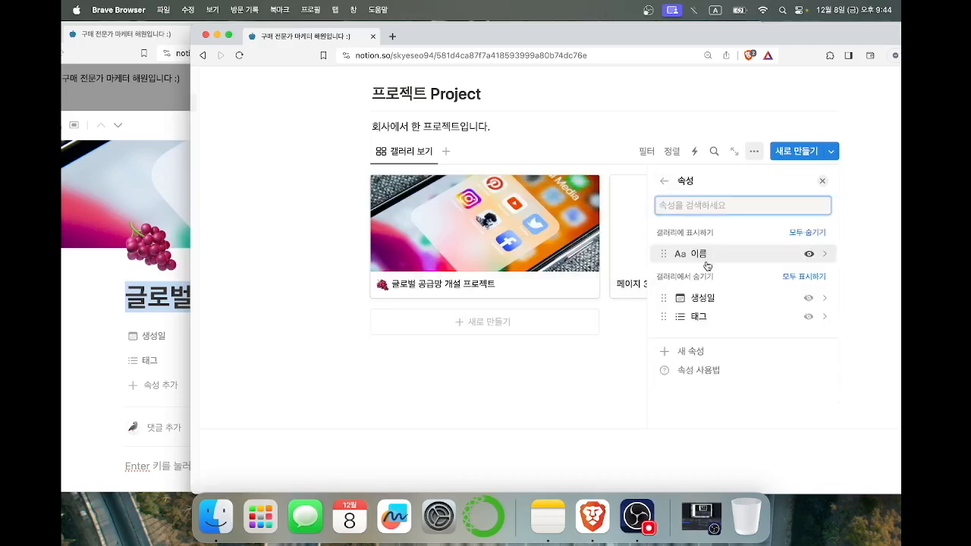
click(808, 316)
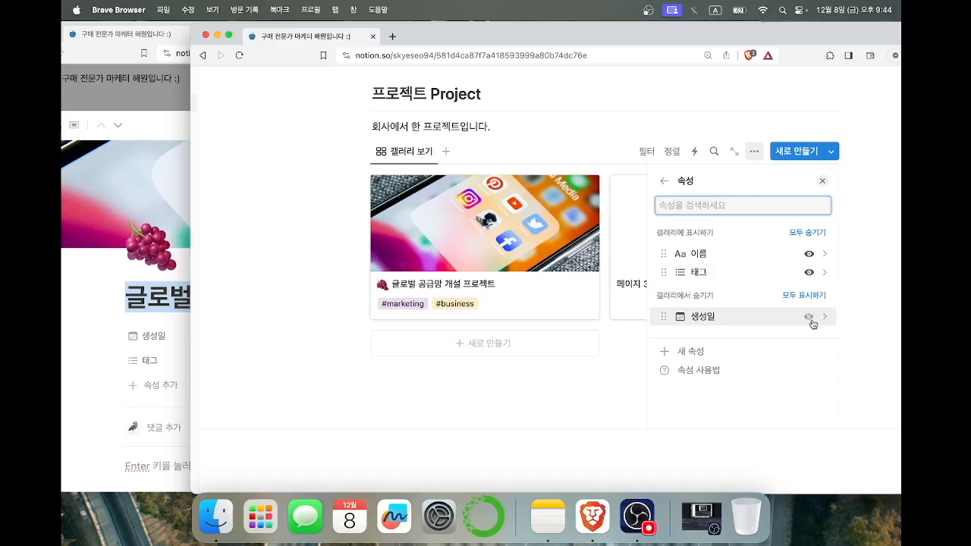
Close the gallery's property settings and the reference's open project page, returning to the reference's Project gallery.
click(575, 388)
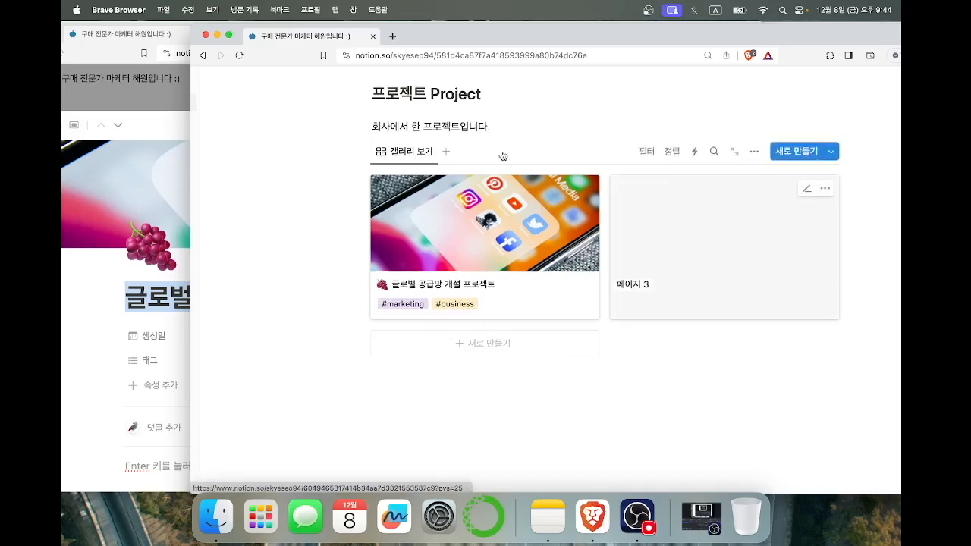
click(160, 90)
click(896, 204)
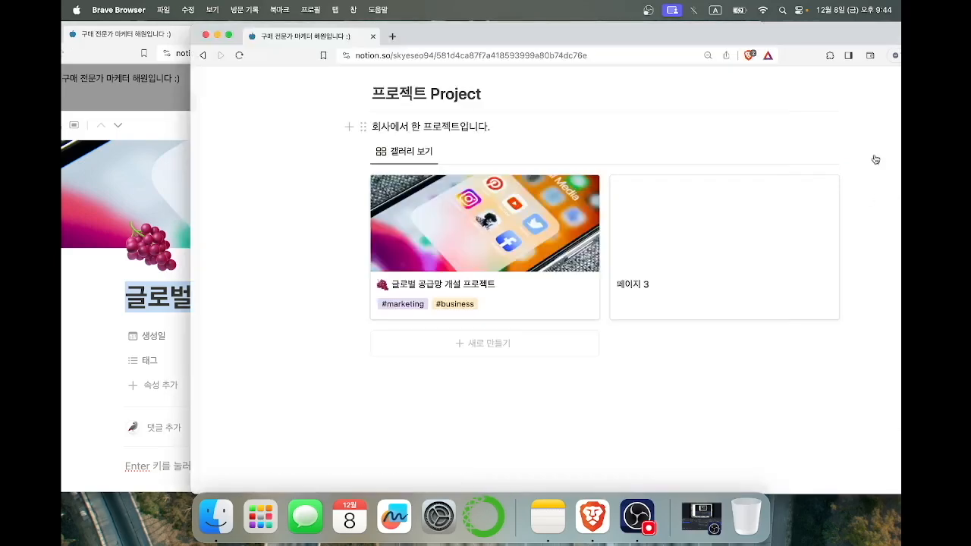
click(128, 94)
click(128, 93)
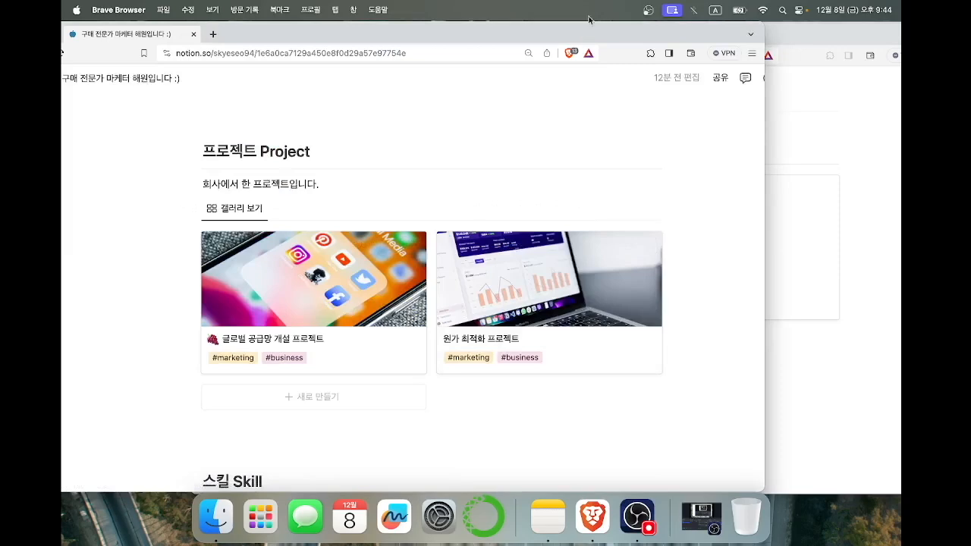
Open the reference's 원가 최적화 프로젝트 page and the 페이지 3 card in the rebuilt page's Project gallery.
drag(592, 32, 486, 33)
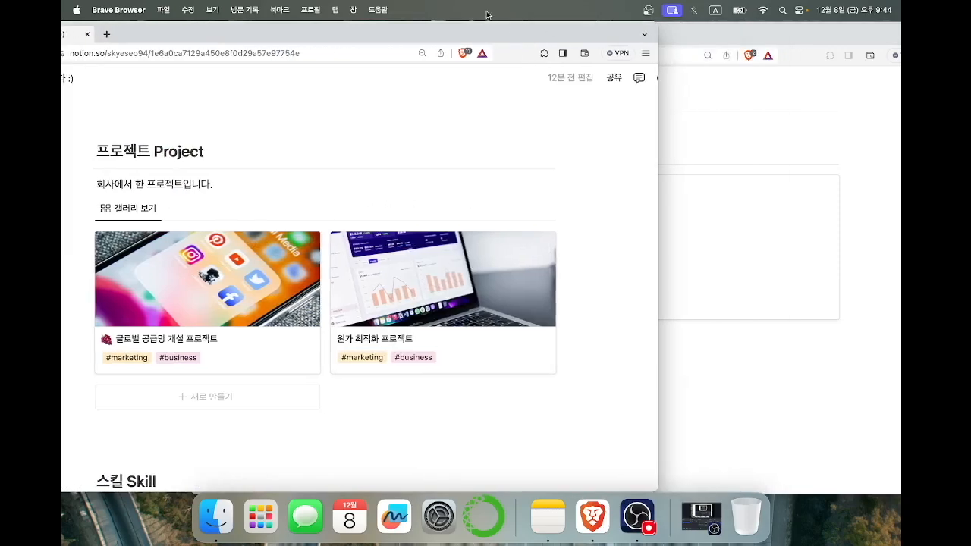
click(494, 310)
drag(395, 31, 483, 22)
click(826, 153)
click(751, 211)
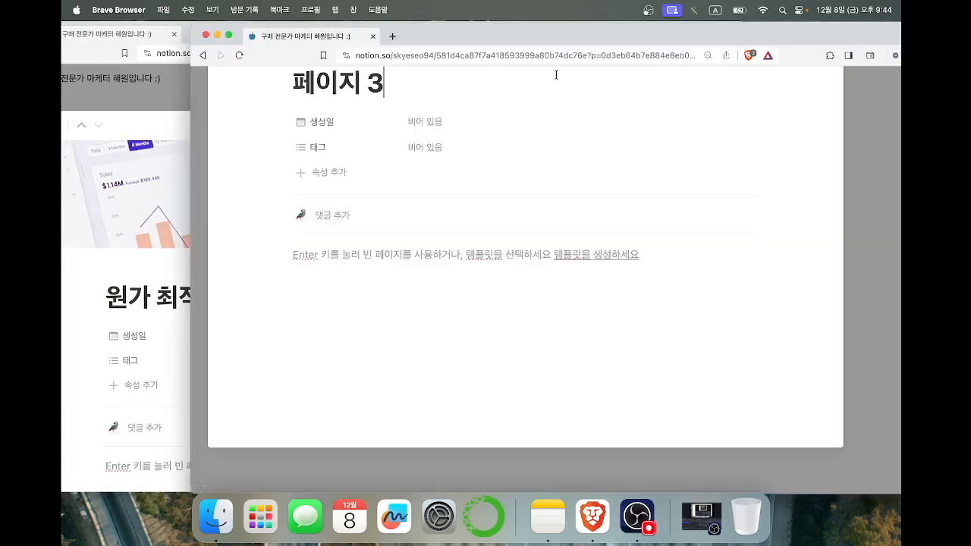
Add a cover to 페이지 3 and upload the laptop dashboard photo from the 중요한파일 folder.
click(378, 174)
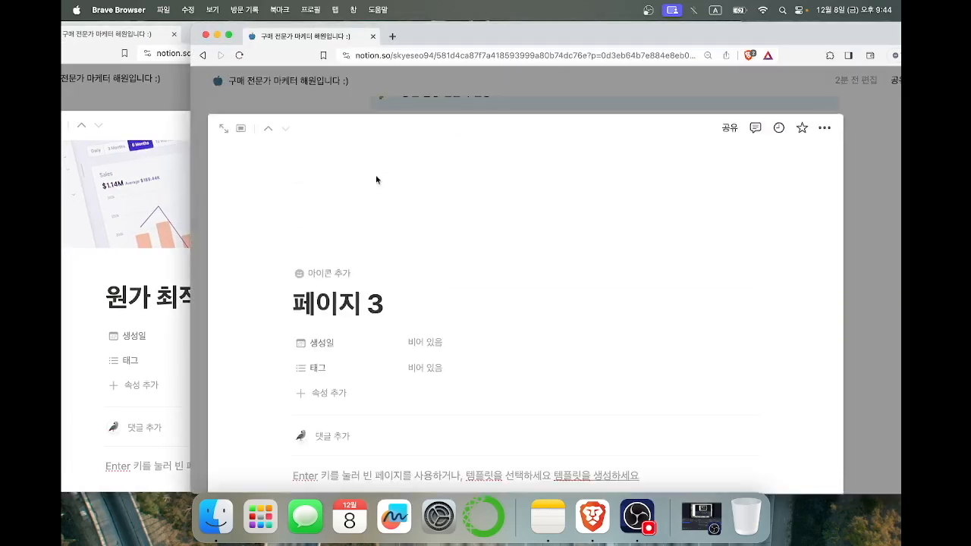
click(683, 170)
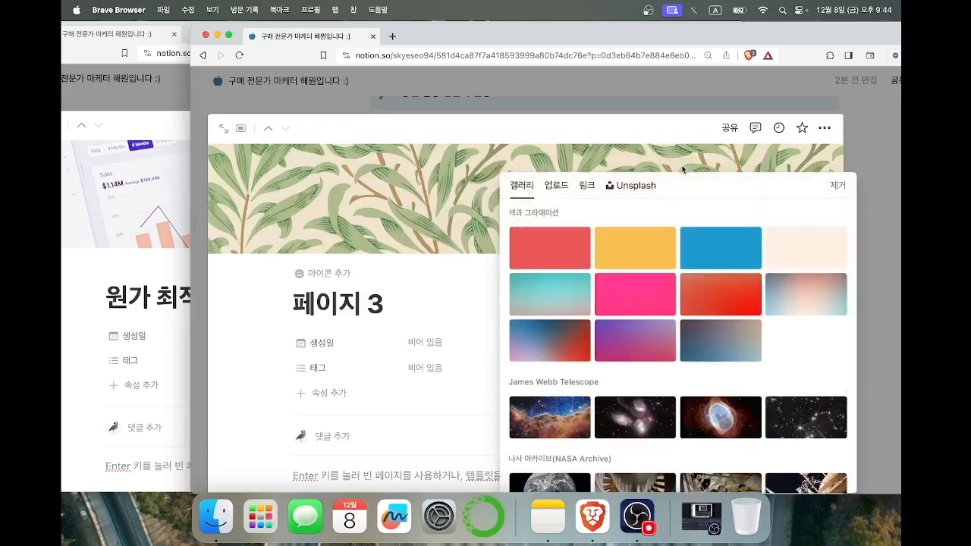
click(556, 186)
click(580, 211)
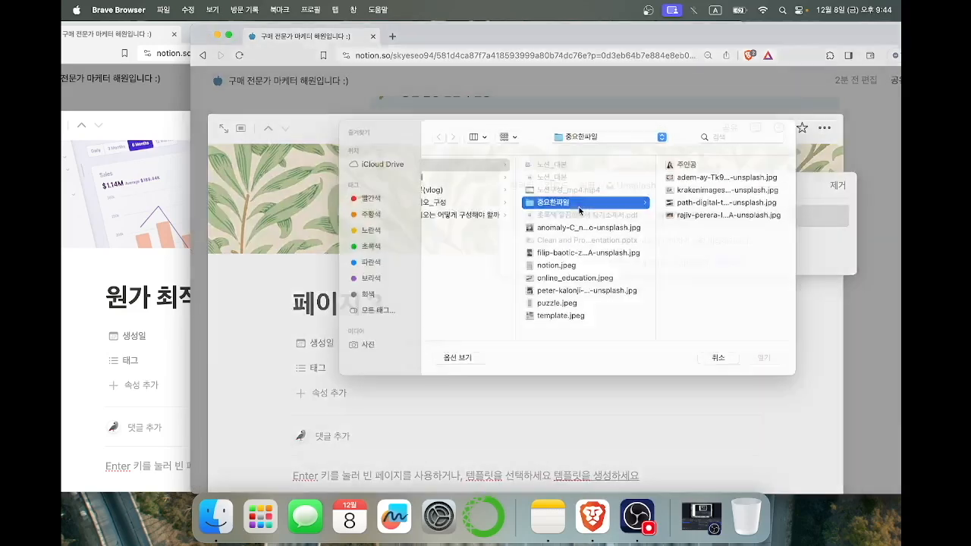
double_click(687, 215)
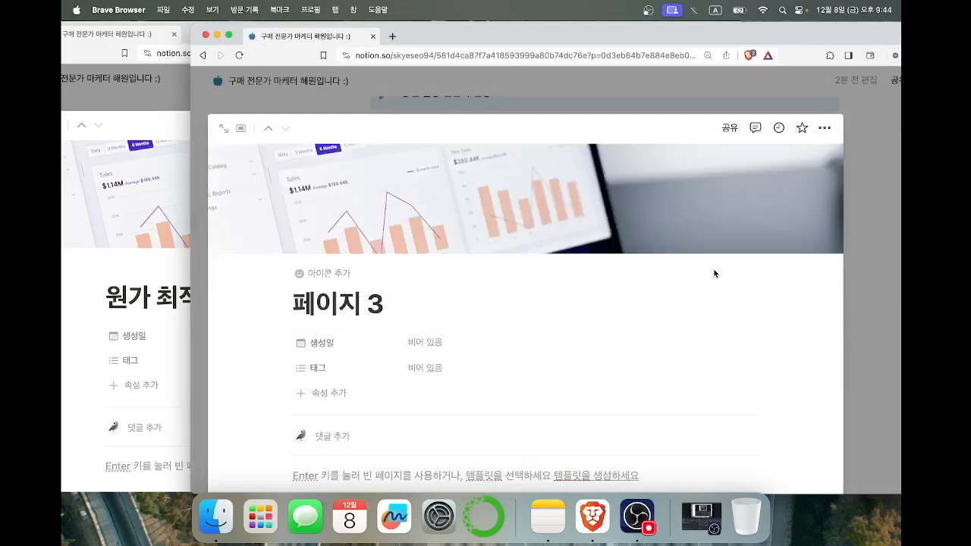
Reposition the cover photo so the dashboard's dark upper section shows, and save the position.
mouse_move(788, 232)
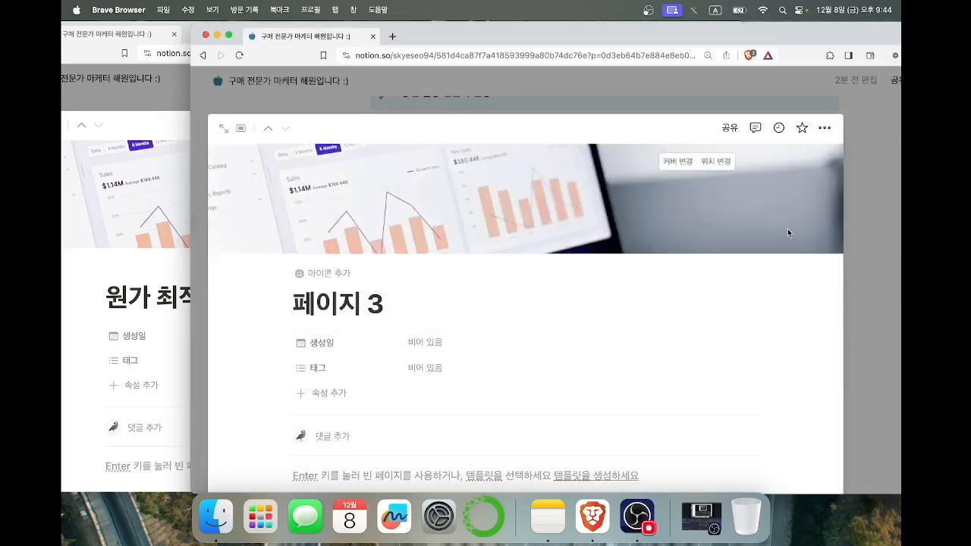
click(676, 166)
click(609, 157)
click(711, 170)
drag(613, 202, 614, 285)
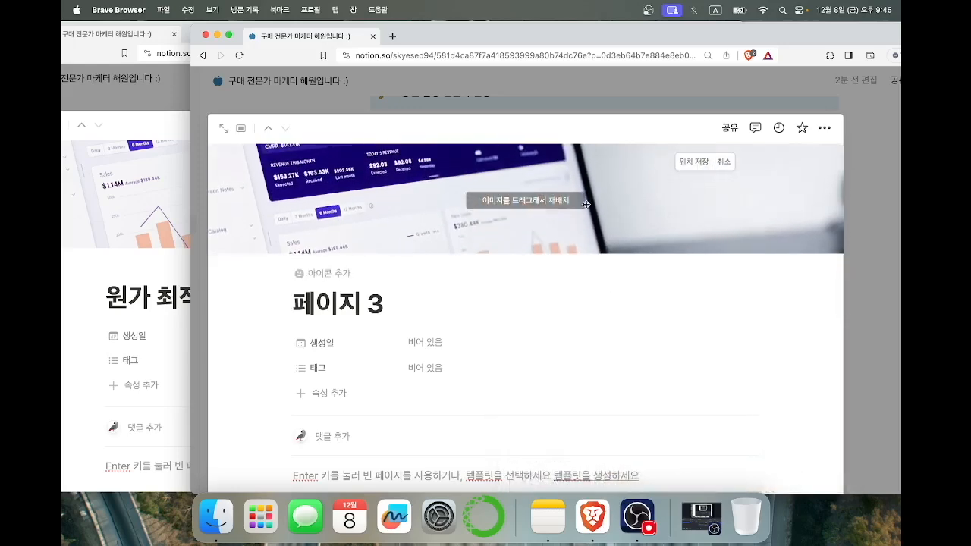
drag(586, 207, 586, 201)
click(685, 163)
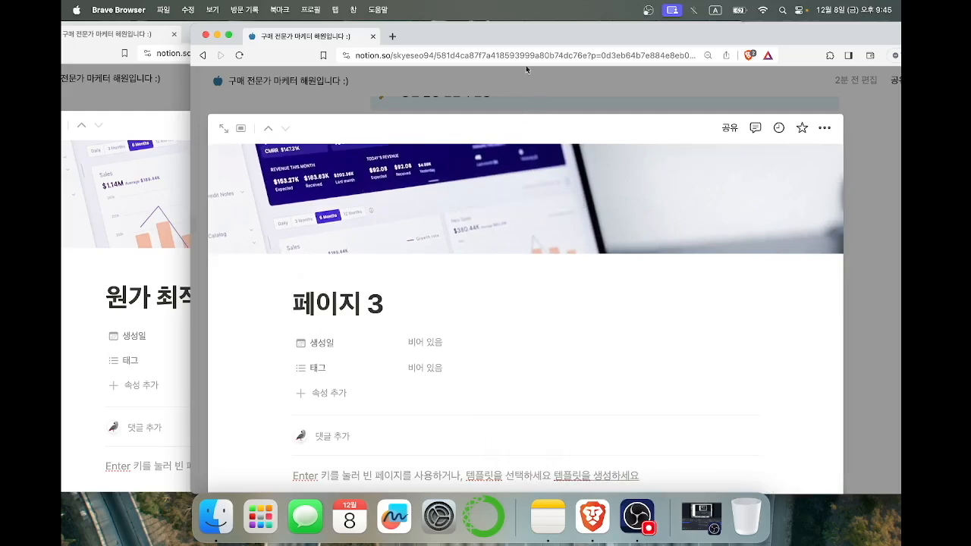
Rename 페이지 3 to 원가 최적화 프로젝트, keeping the reference title in view beside it.
drag(503, 41, 618, 44)
scroll(514, 234, down, 1)
triple_click(499, 266)
text(dnj)
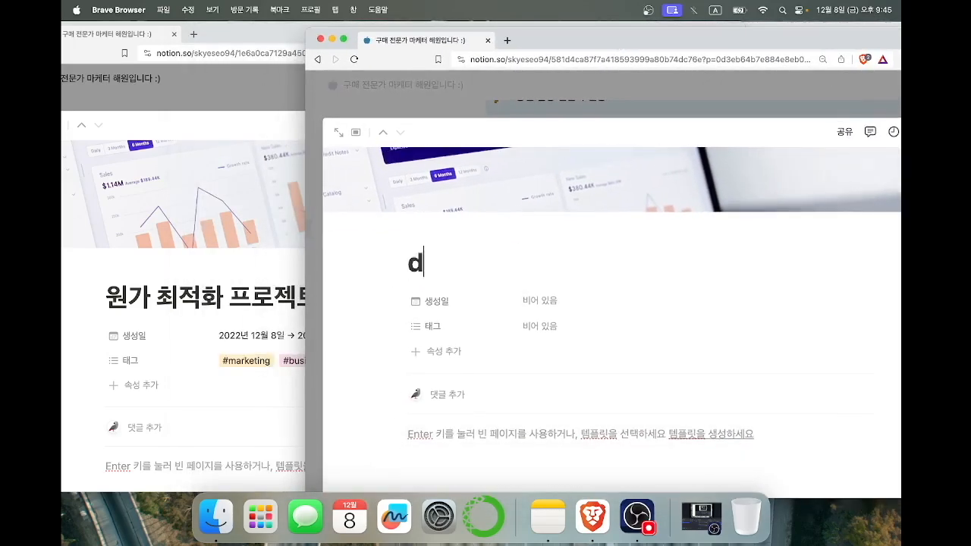
key(BackSpace)
key(BackSpace)
key(BackSpace)
key(ctrl+space)
text(원가 )
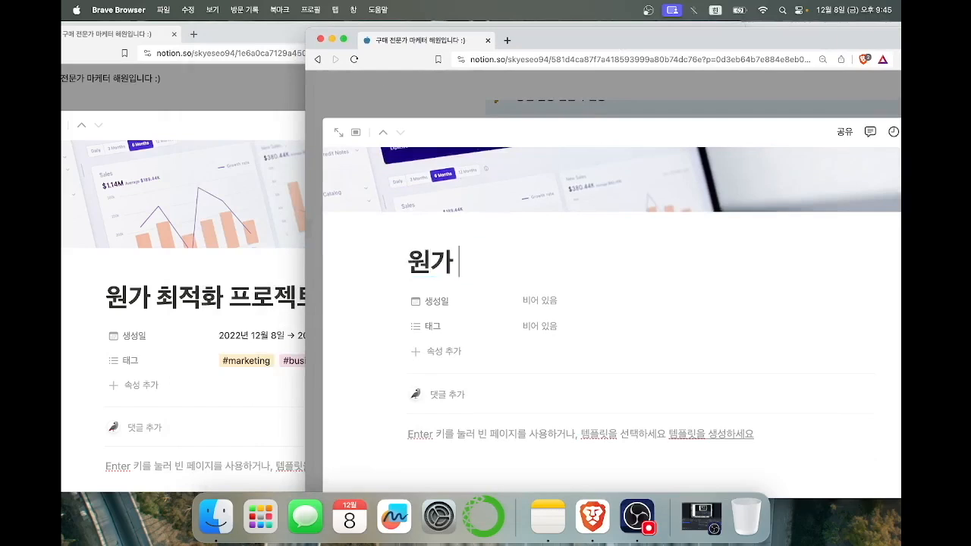
text(최적화 프로젝트)
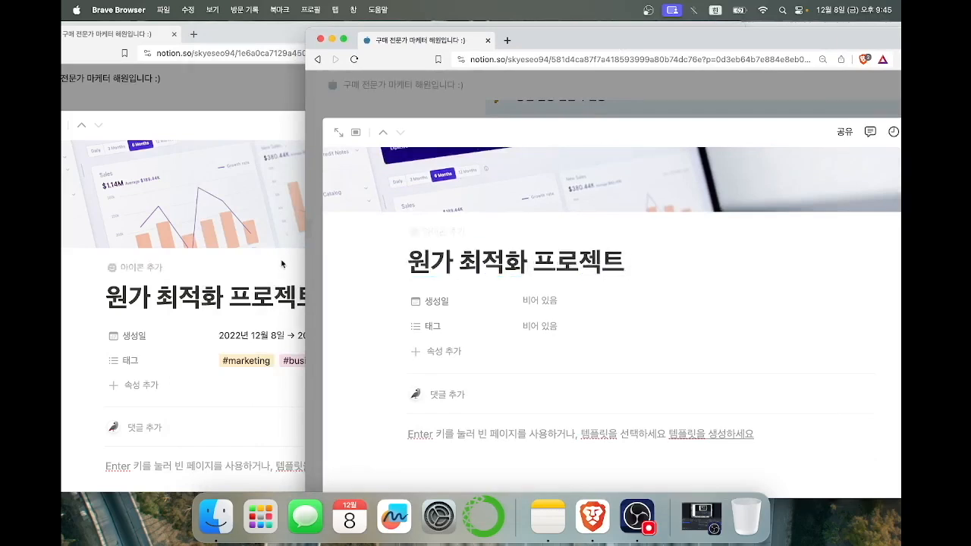
Add a page icon to 원가 최적화 프로젝트 and set it to the green upward arrow.
click(437, 232)
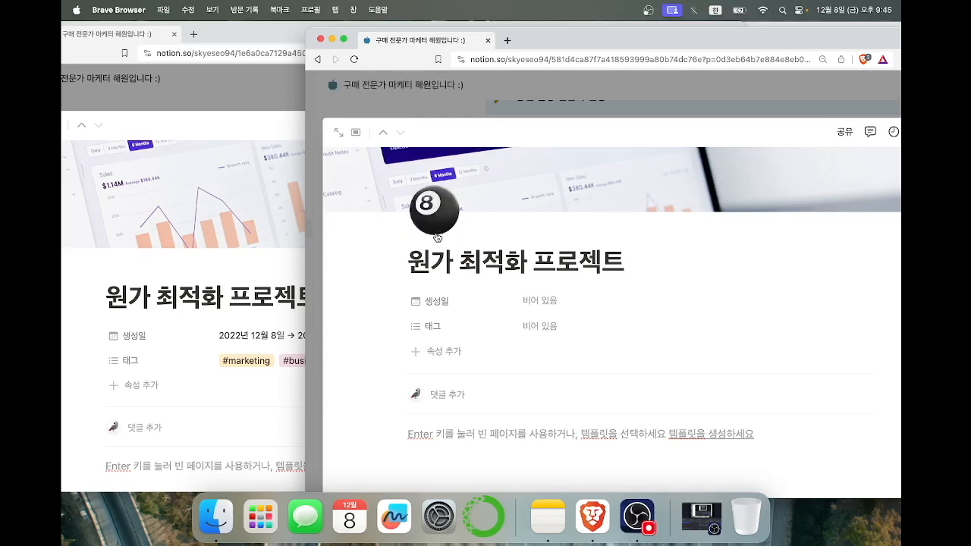
click(434, 211)
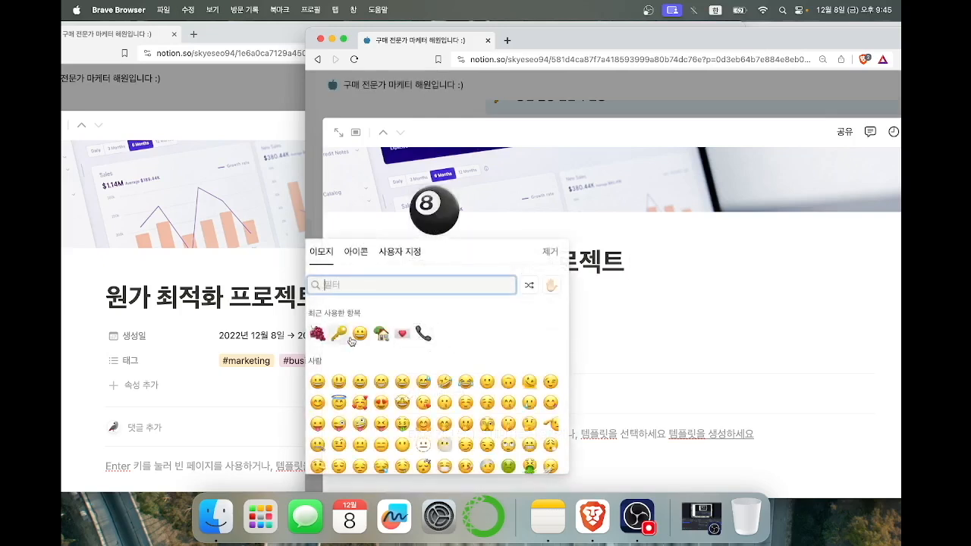
text(pri)
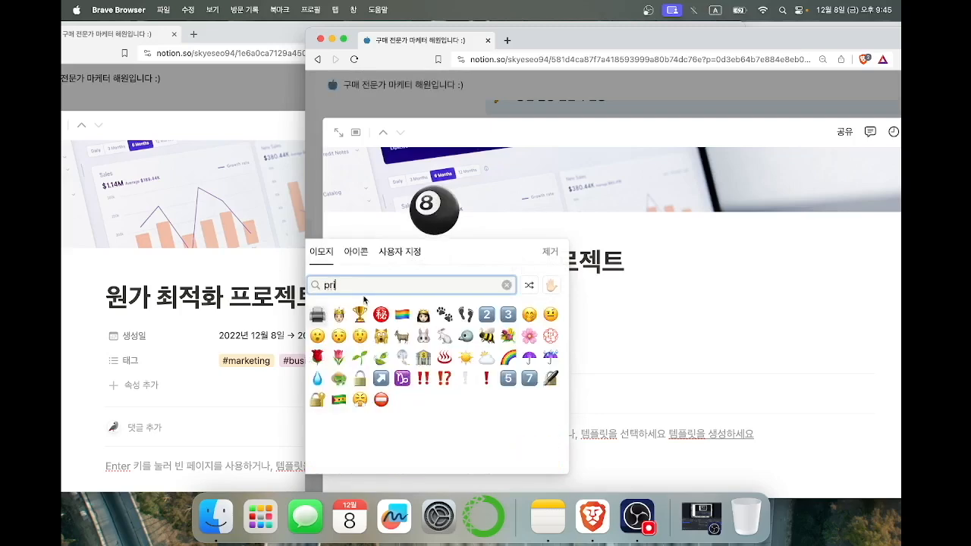
click(356, 251)
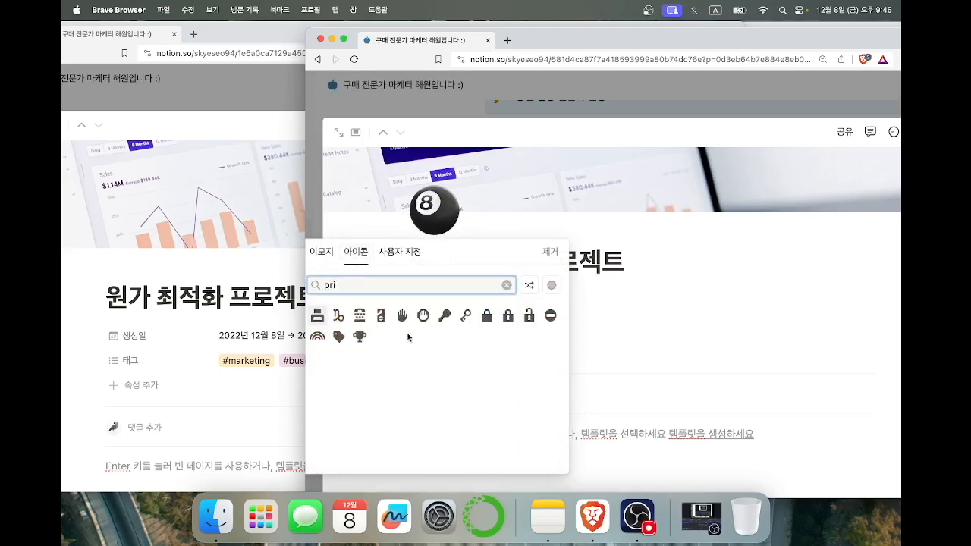
click(506, 284)
scroll(424, 377, down, 5)
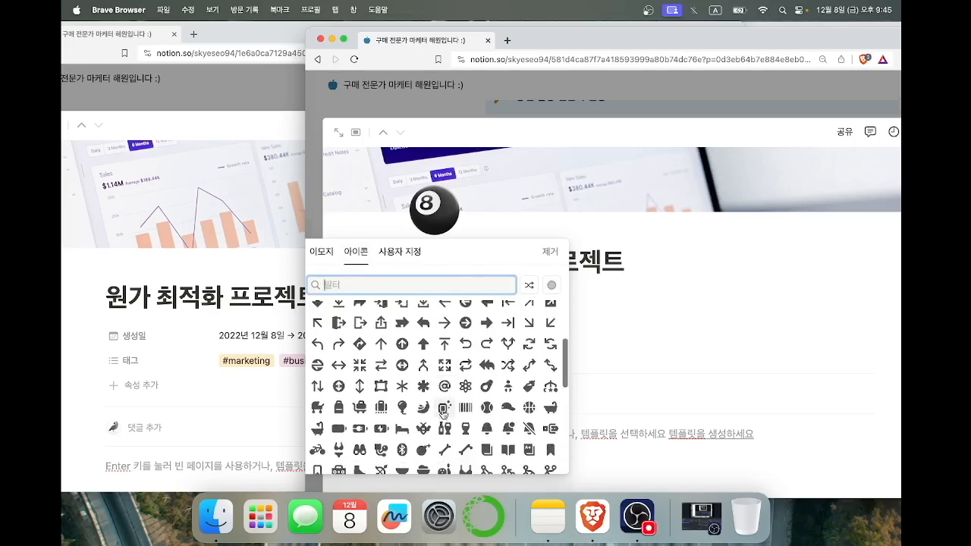
drag(423, 344, 379, 390)
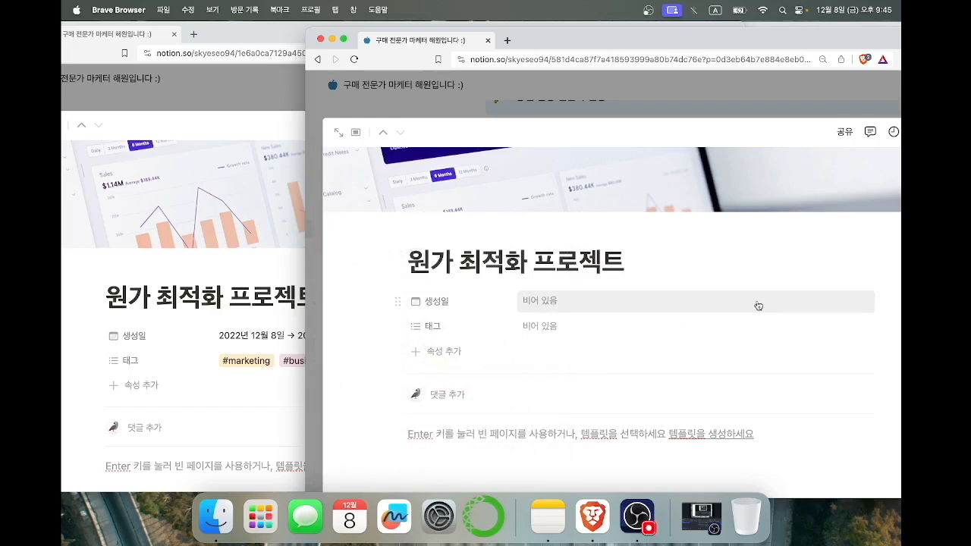
Enable 종료일 for the 생성일 property and set the range to 2022년 12월 8일 → 2023년 12월 8일.
scroll(751, 260, down, 3)
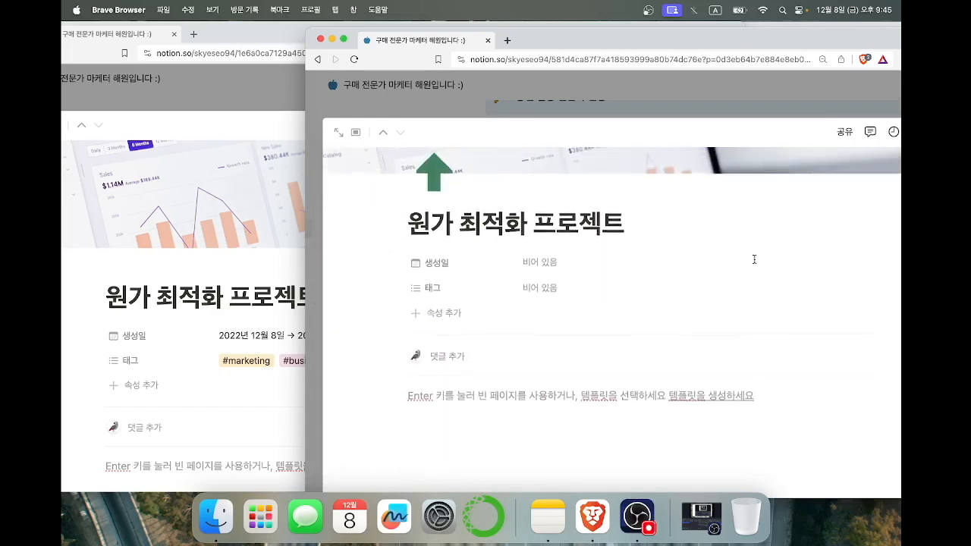
click(545, 270)
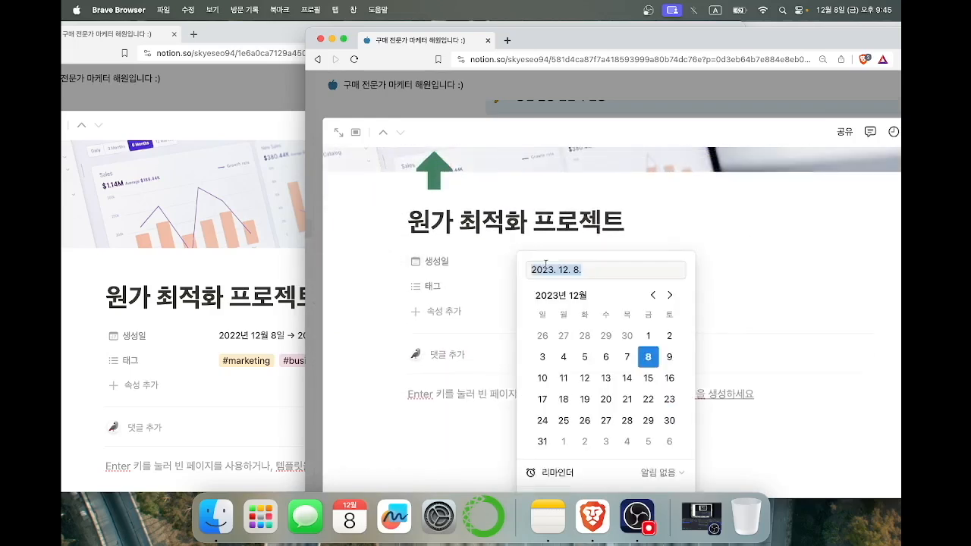
scroll(618, 366, down, 3)
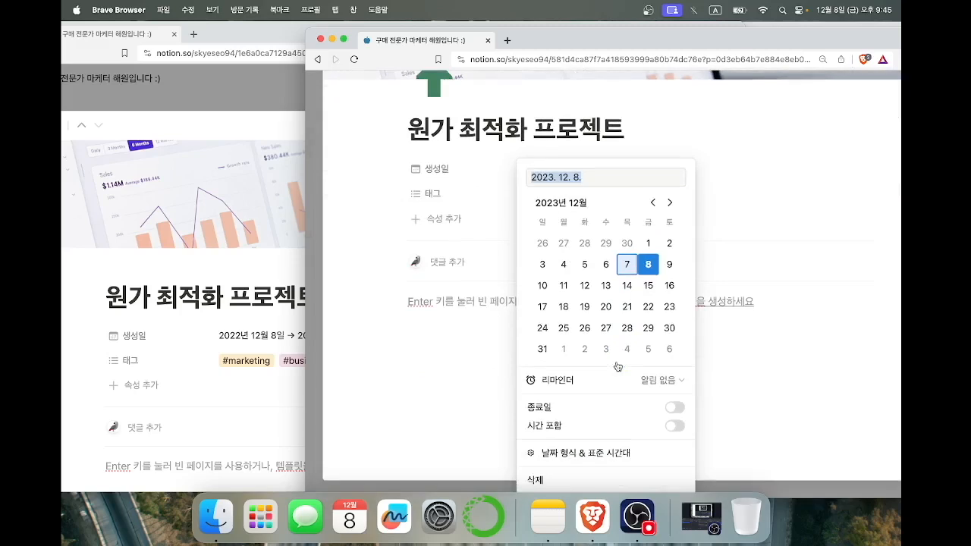
click(675, 410)
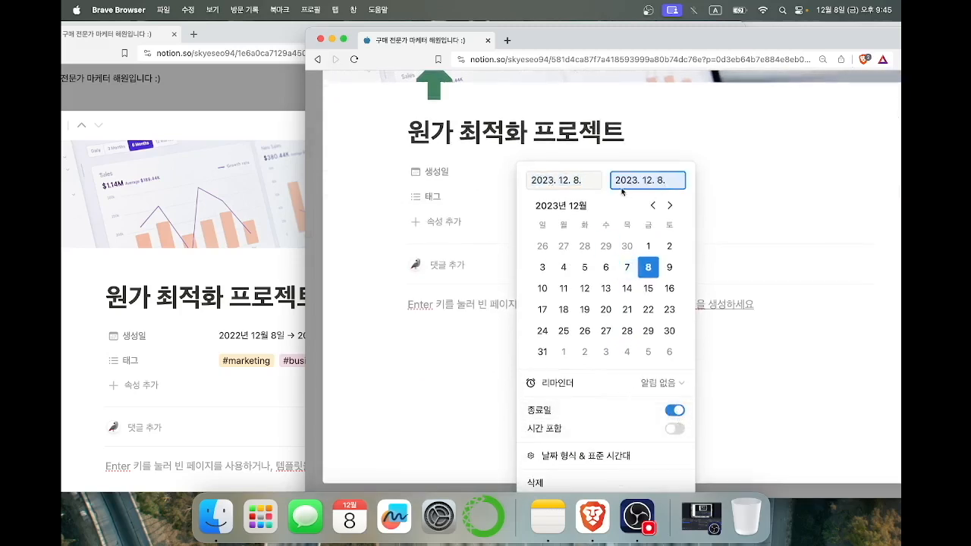
click(558, 180)
key(BackSpace)
text(2)
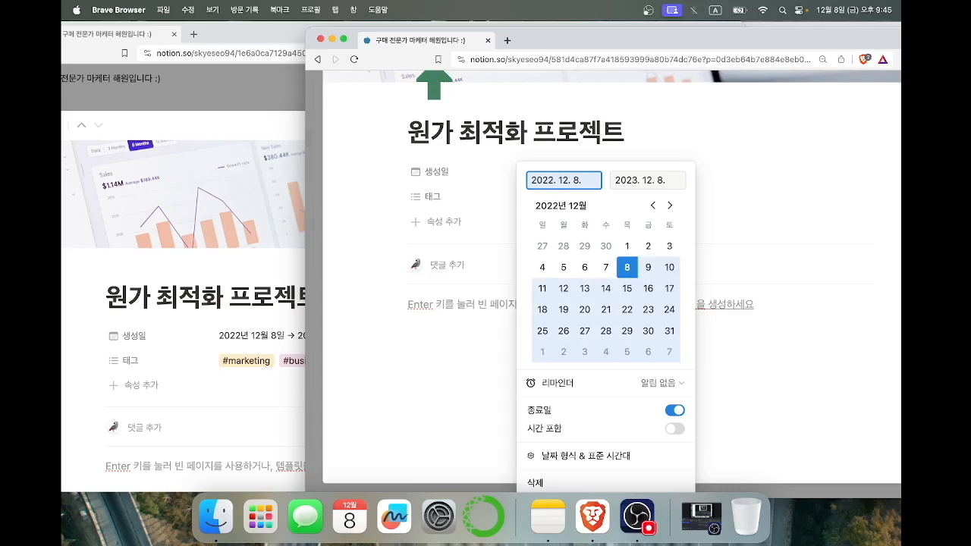
click(786, 182)
Assign the tags #marketing and #business in the 태그 property and close the project page.
click(560, 199)
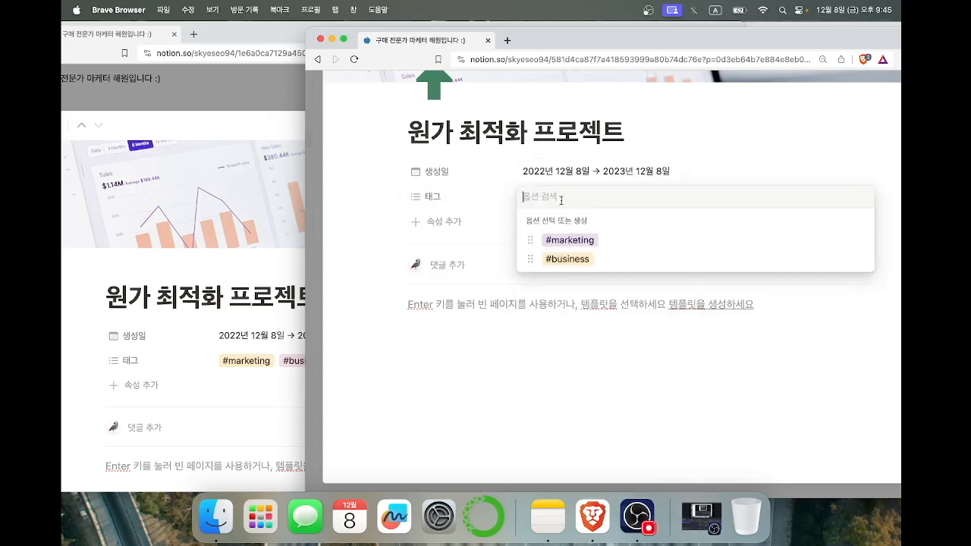
click(569, 240)
click(568, 259)
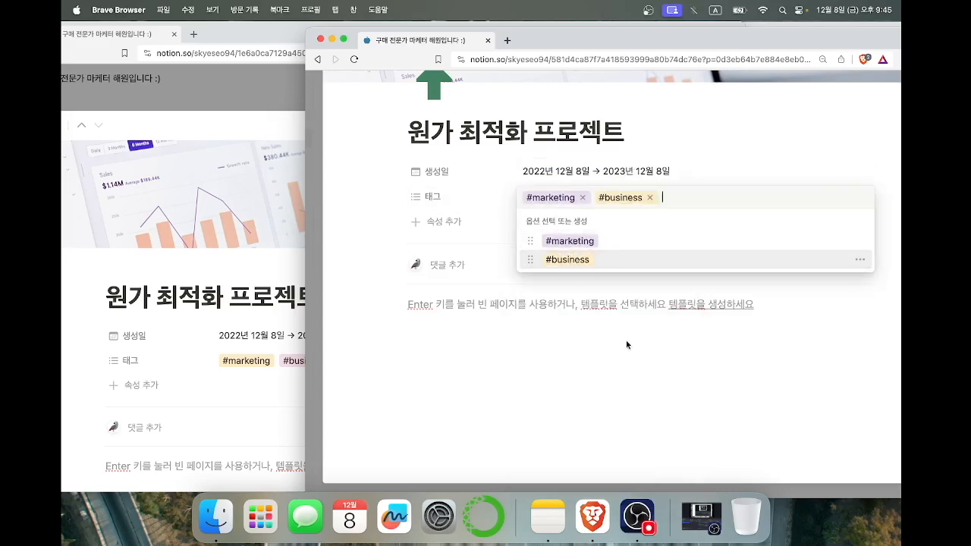
click(627, 342)
drag(616, 36, 436, 36)
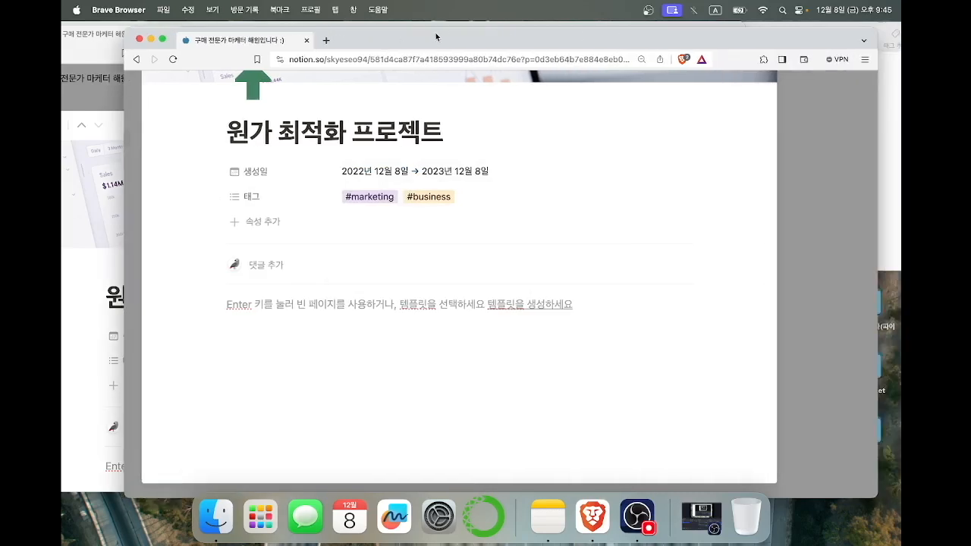
click(805, 182)
scroll(722, 269, down, 2)
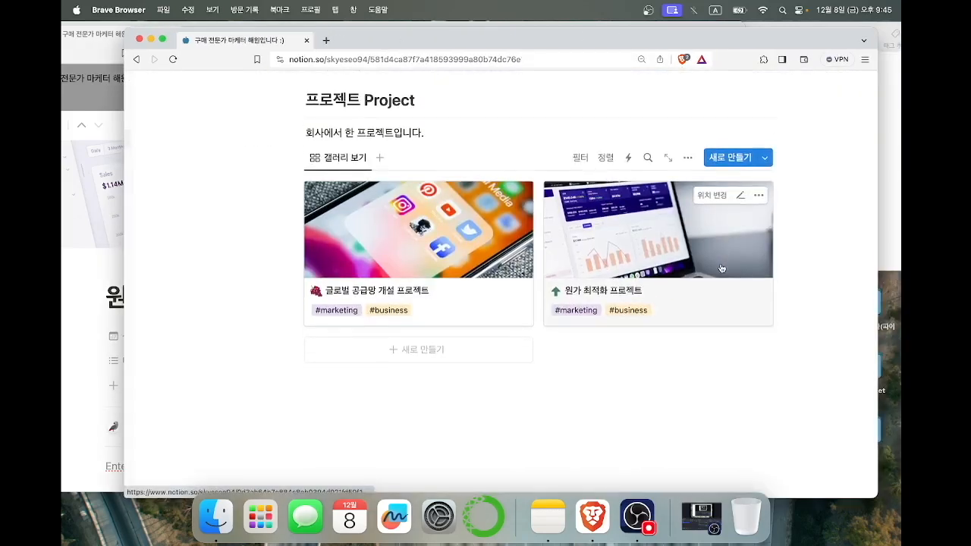
Close the reference's project page and examine the 스킬 Skill section below its Project gallery.
drag(420, 37, 806, 44)
click(380, 96)
click(570, 85)
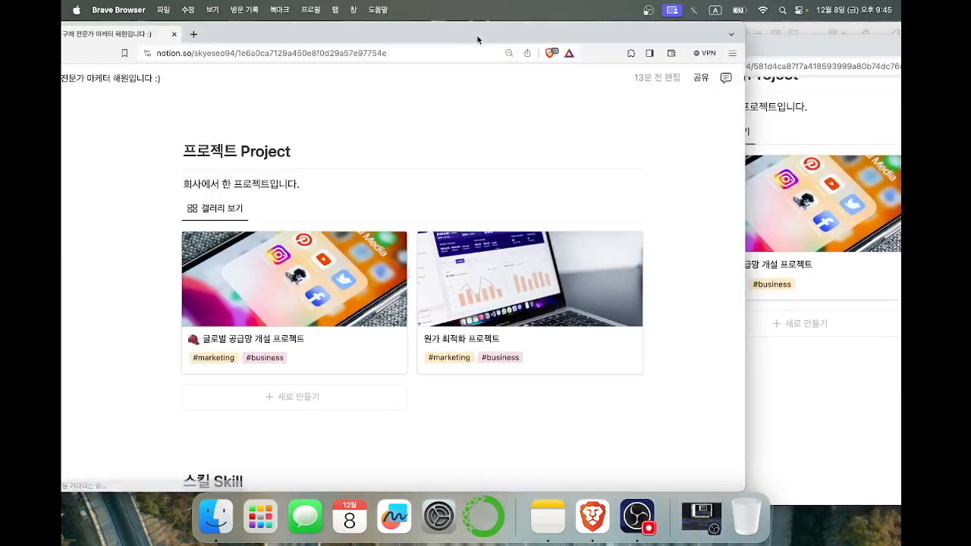
drag(476, 37, 504, 35)
scroll(455, 193, down, 8)
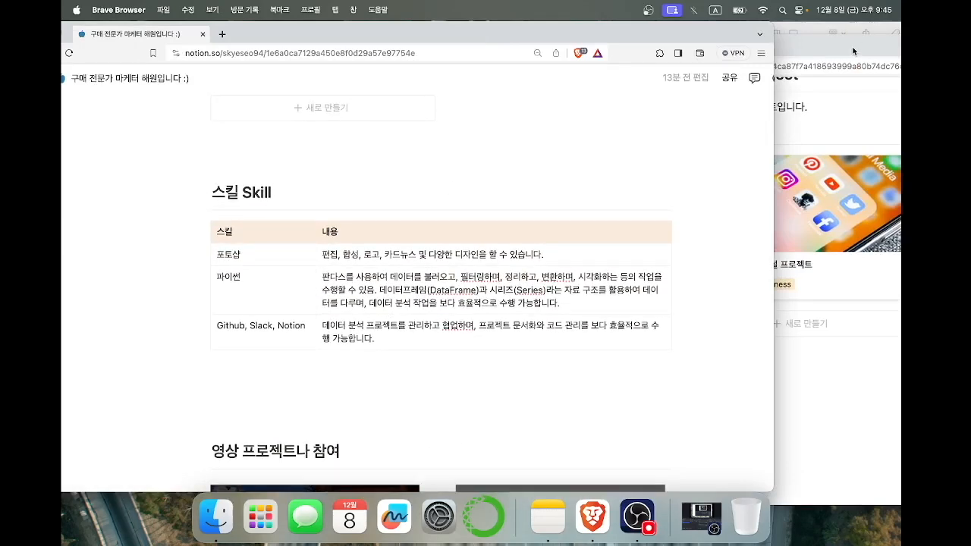
Copy the heading 스킬 Skill from the reference page and add it below the rebuilt page's Project gallery.
drag(787, 40, 724, 40)
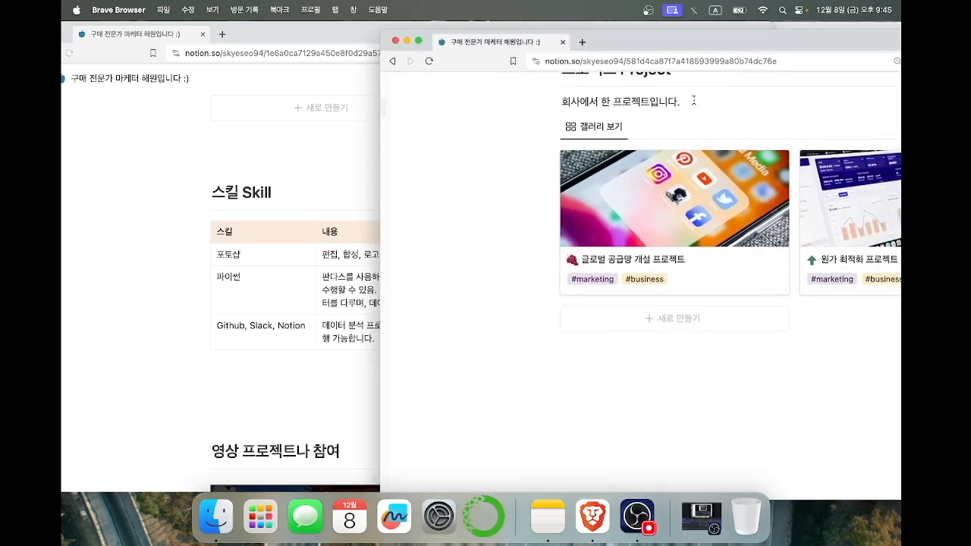
click(177, 212)
click(205, 192)
click(863, 332)
click(742, 390)
text(스킬 Skill)
click(599, 402)
scroll(599, 401, down, 2)
Copy the divider under the reference page's 스킬 Skill heading and add it below the same heading on the rebuilt page.
click(200, 212)
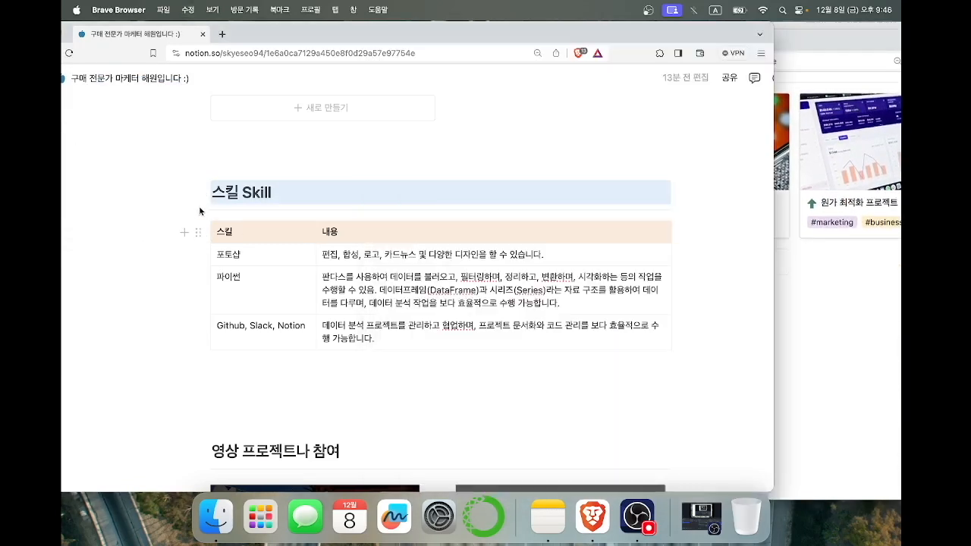
click(204, 209)
click(814, 307)
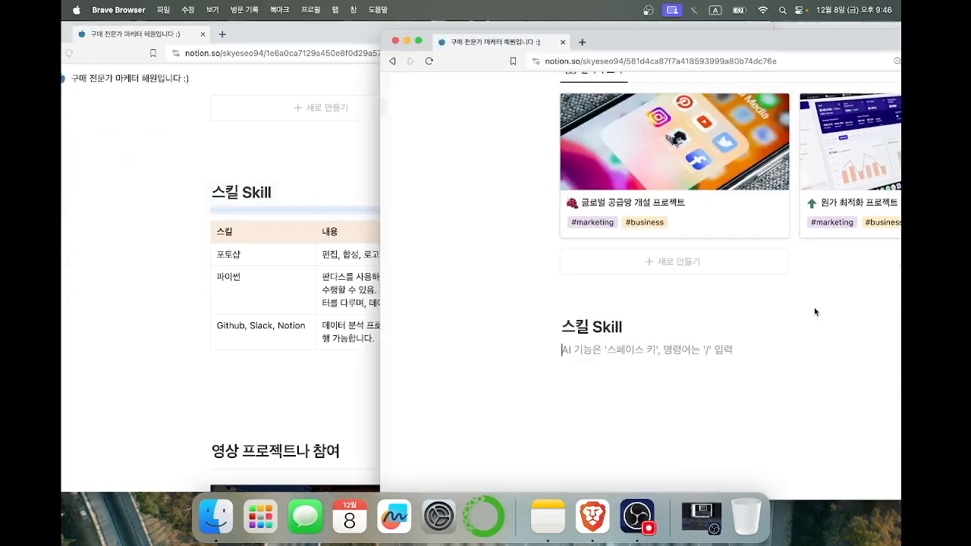
click(763, 367)
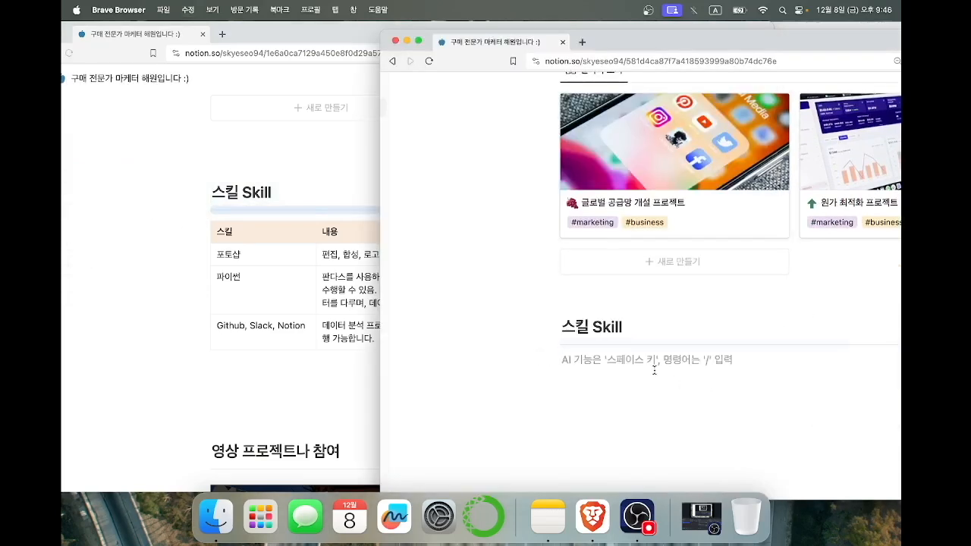
Insert a simple table (표) below the 스킬 Skill divider on the rebuilt page.
scroll(655, 371, down, 1)
text(/)
key(Caps_Lock)
text(표)
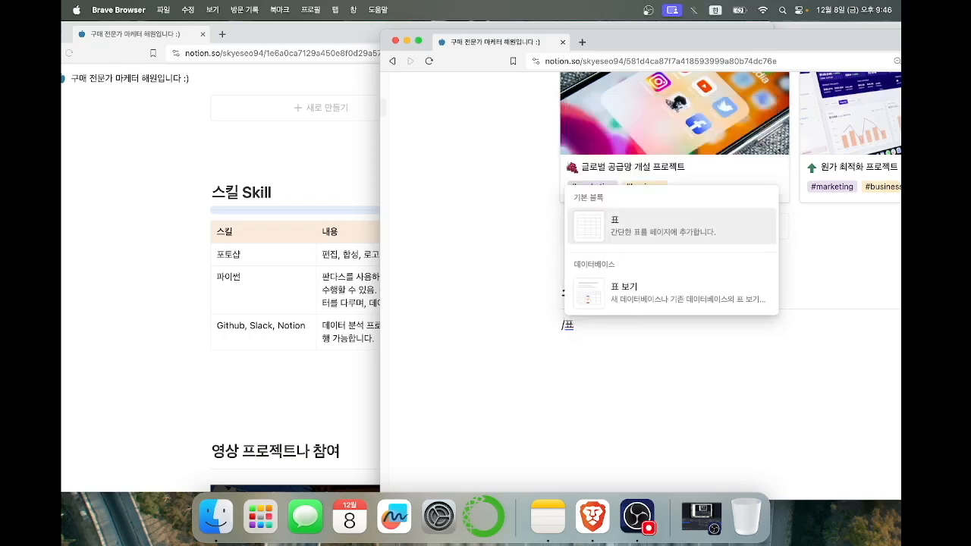
click(667, 234)
double_click(381, 33)
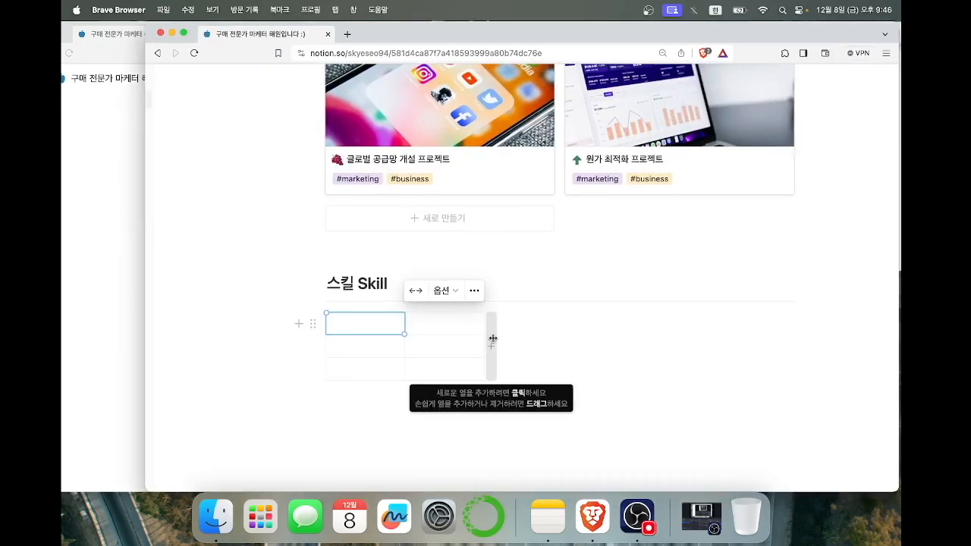
click(492, 350)
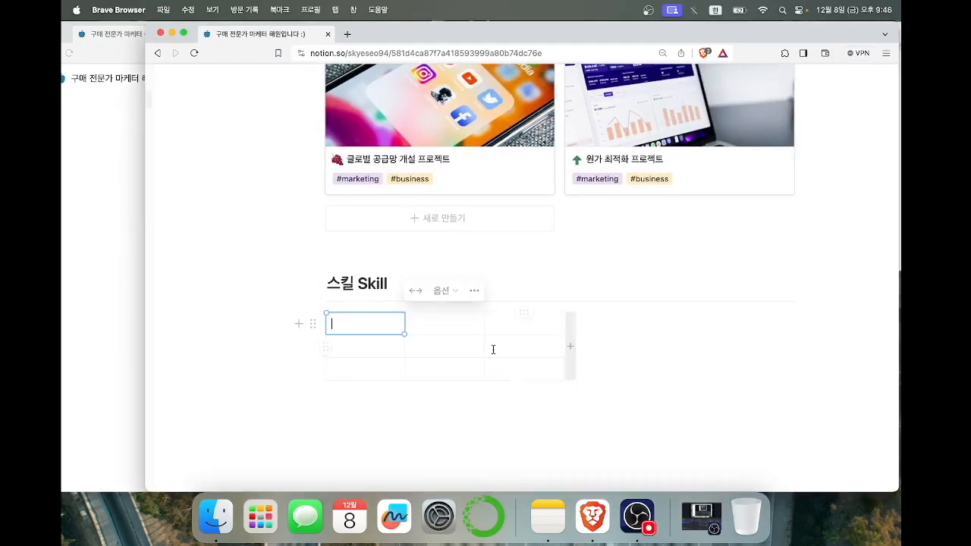
click(525, 315)
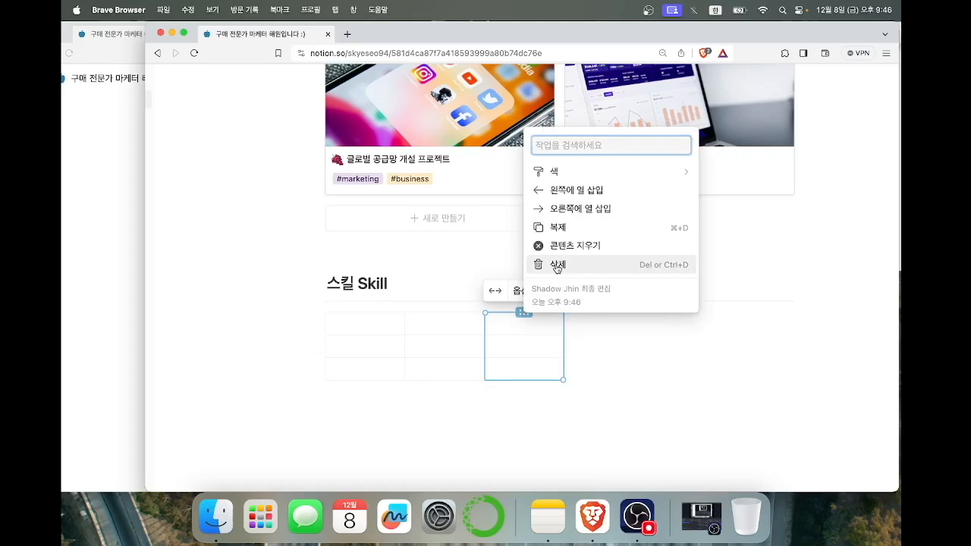
click(558, 264)
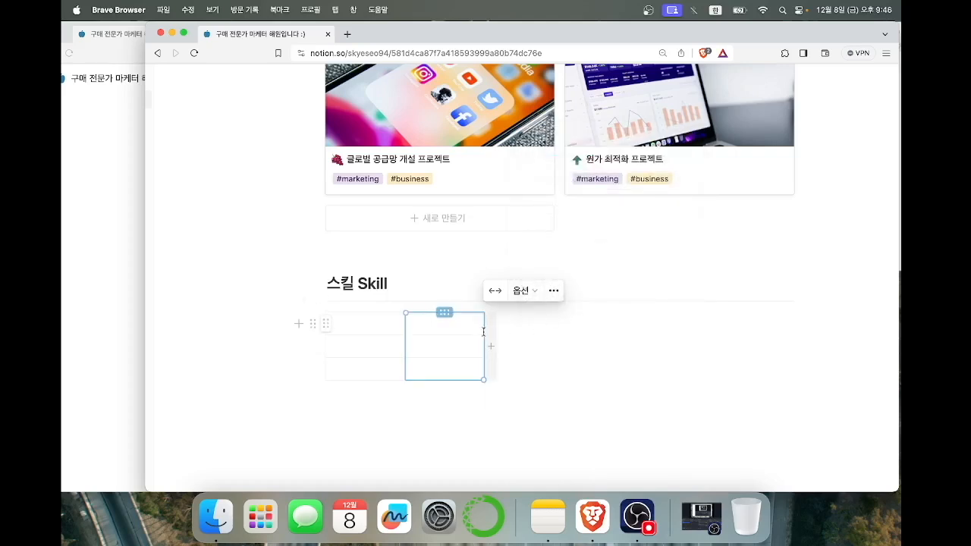
Widen the first column of the 스킬 table and extend its second column across most of the page width.
drag(484, 332, 792, 330)
click(425, 322)
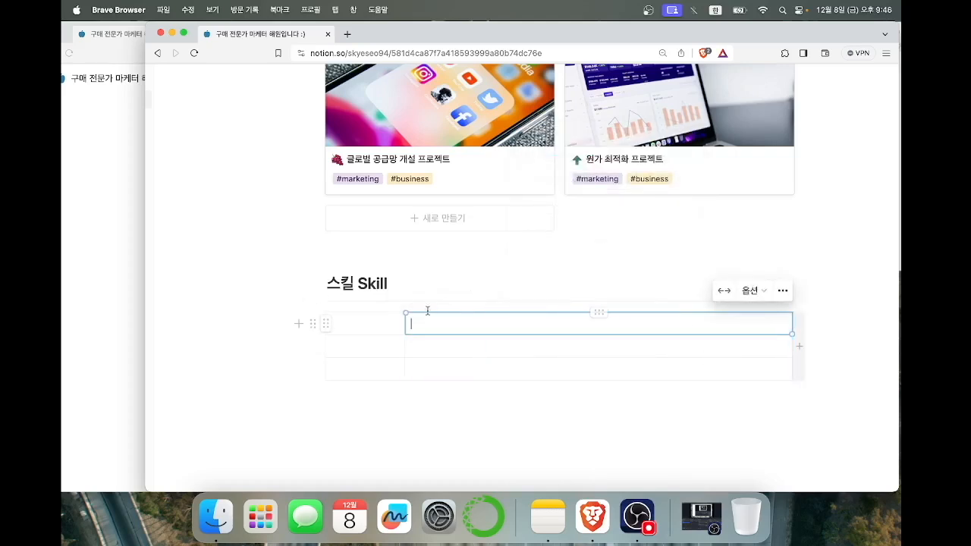
drag(406, 325, 483, 322)
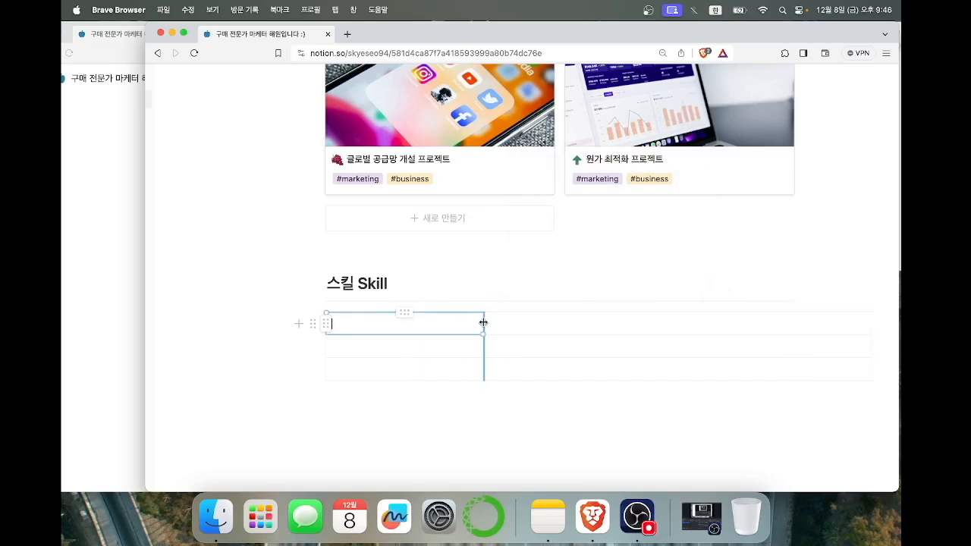
drag(873, 339, 791, 339)
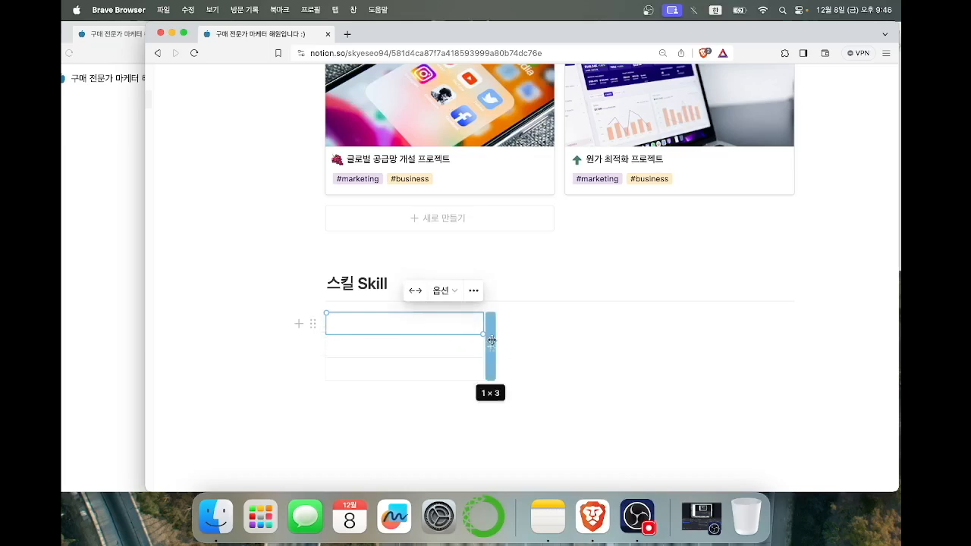
drag(562, 335, 771, 346)
click(413, 321)
Give the first row of the 스킬 table an orange background (주황색 배경), matching the reference table.
drag(372, 34, 801, 36)
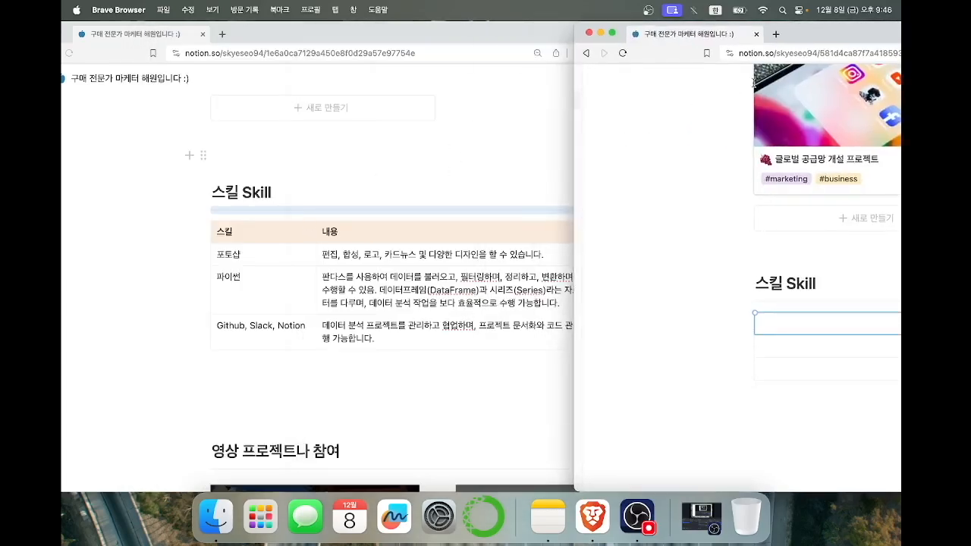
drag(822, 36, 495, 36)
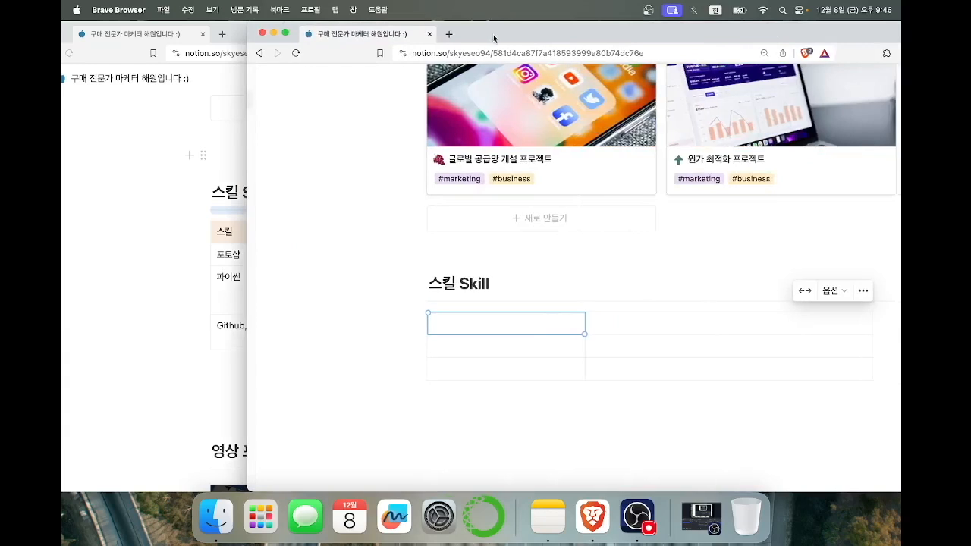
click(417, 322)
click(449, 321)
click(447, 322)
drag(447, 322, 633, 320)
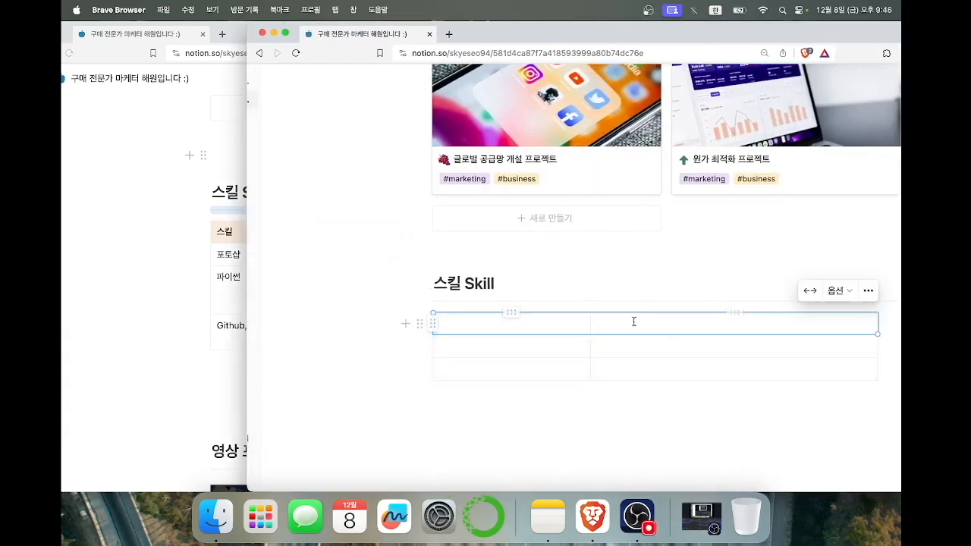
click(432, 324)
mouse_move(492, 189)
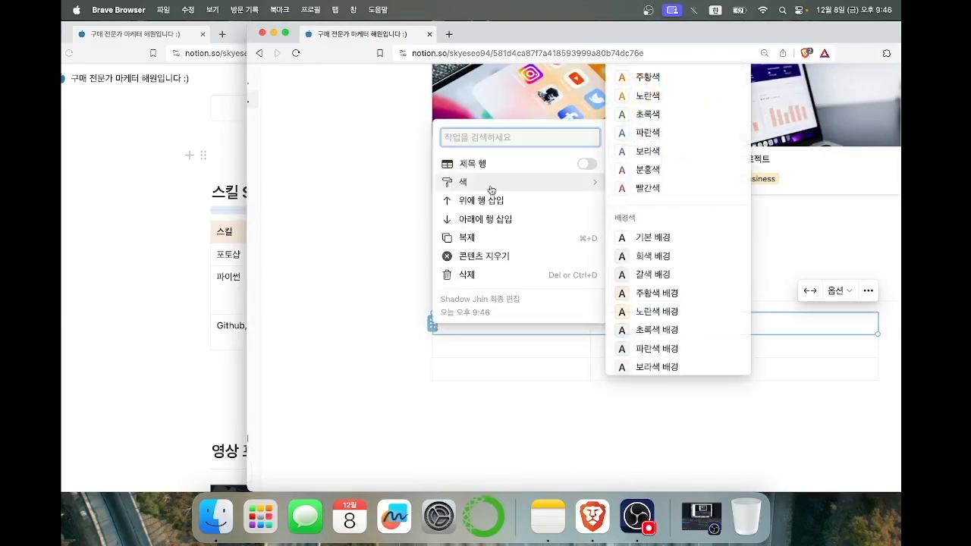
click(672, 304)
click(619, 419)
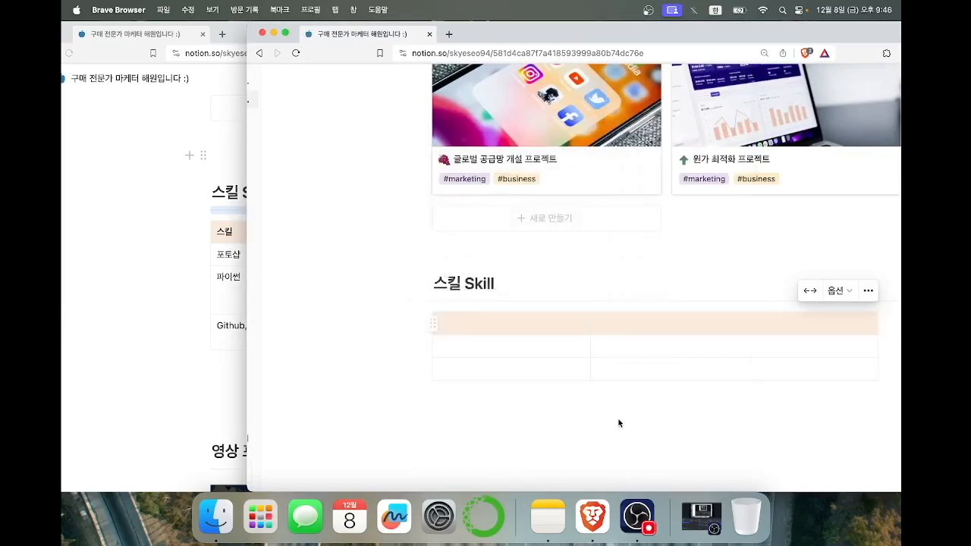
Enter the column headings 스킬 and 내용 in the table's header row.
click(539, 332)
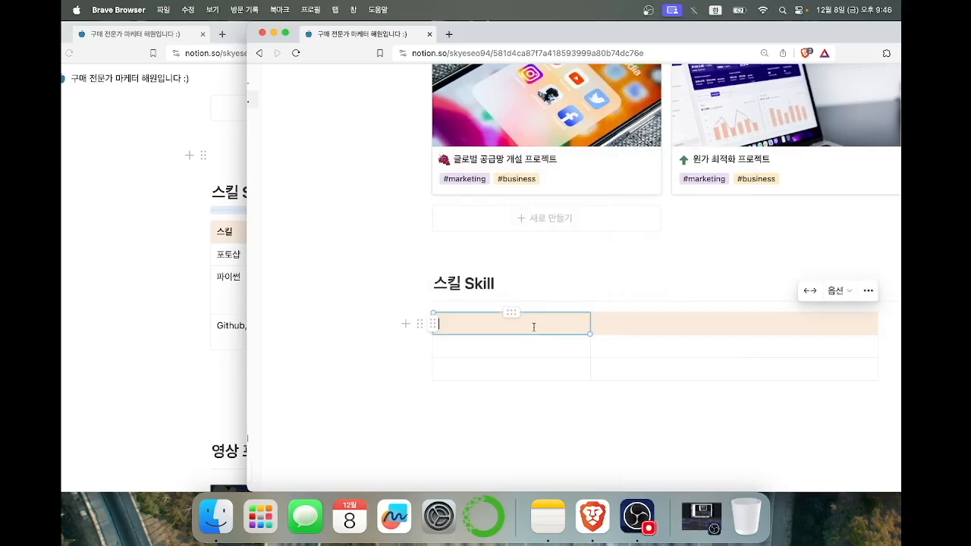
drag(484, 43, 543, 52)
text(싀)
text(킬)
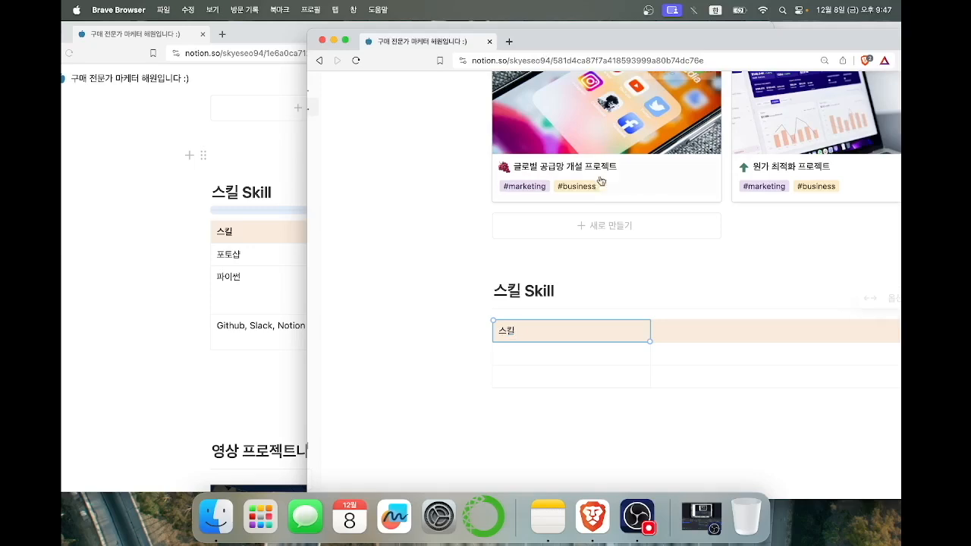
click(658, 332)
drag(565, 39, 525, 55)
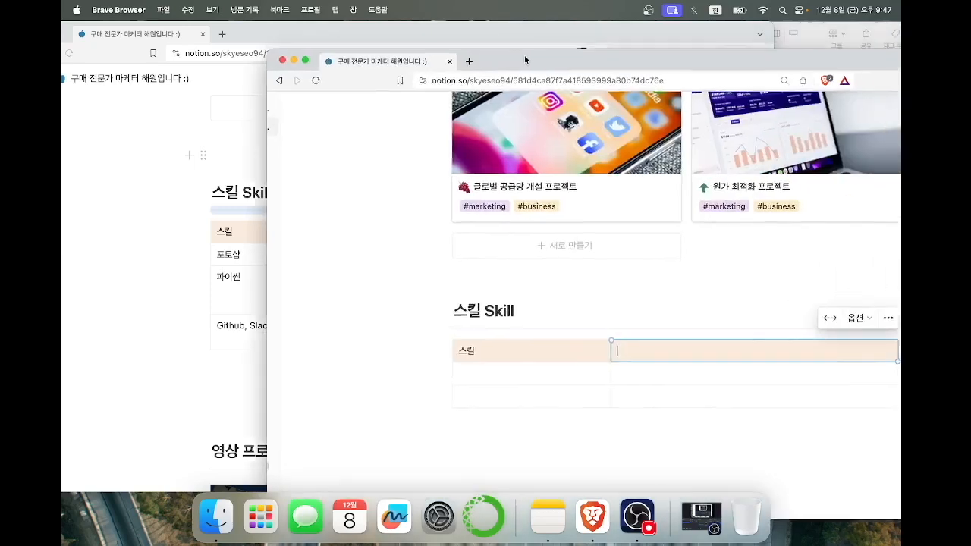
text(내용)
Make the header texts 스킬 and 내용 bold.
drag(487, 350, 425, 347)
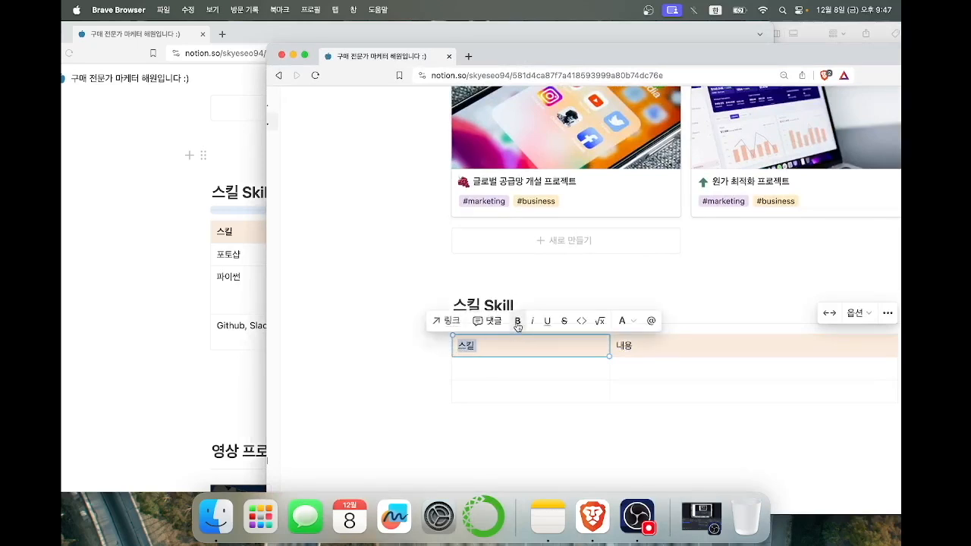
drag(640, 346, 581, 341)
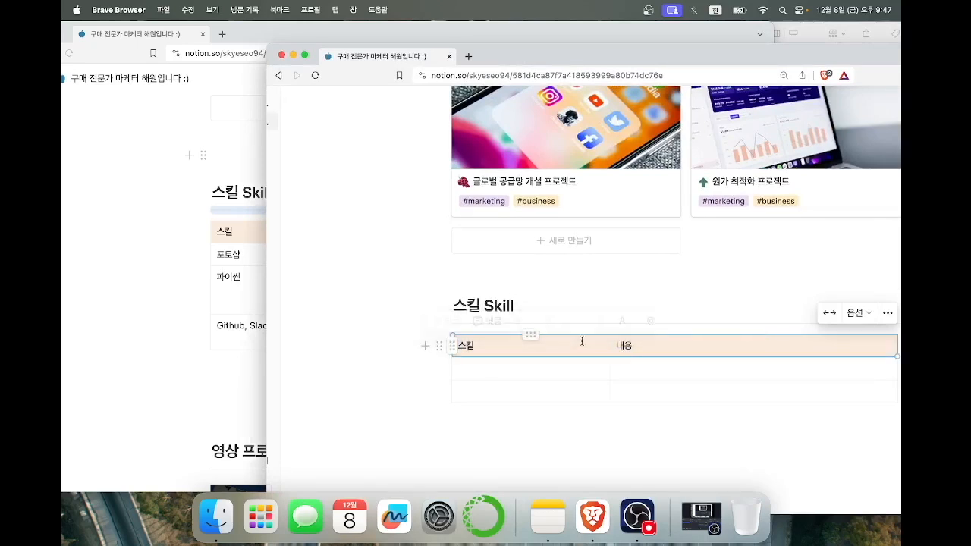
click(626, 347)
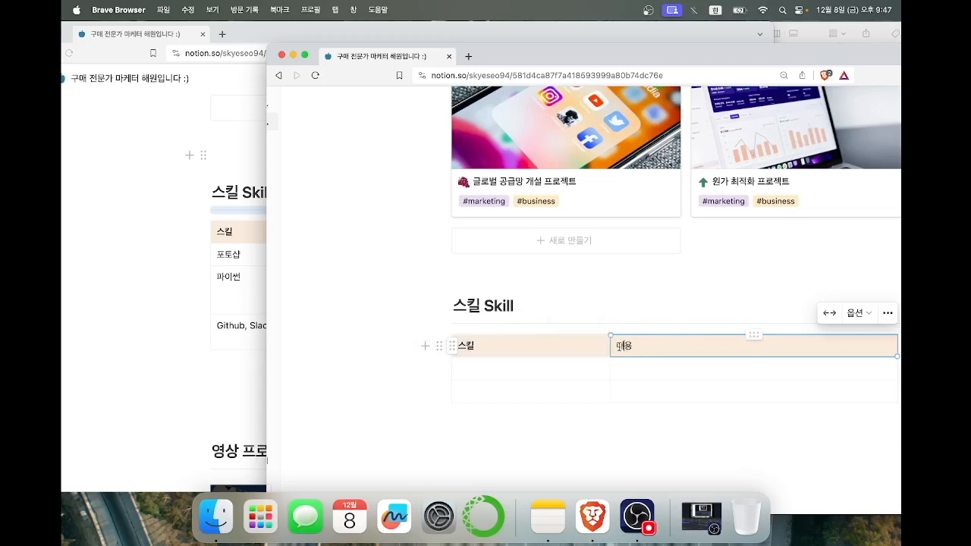
click(620, 395)
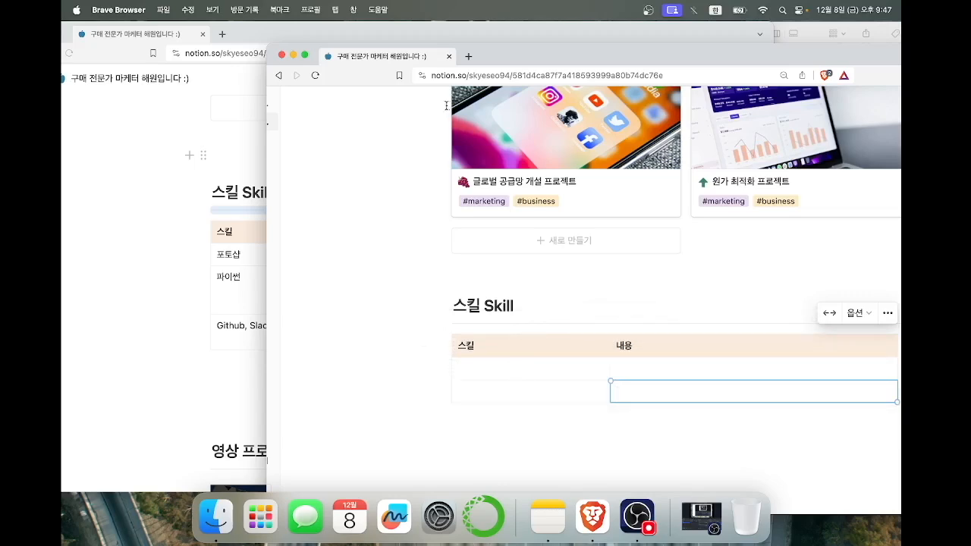
Insert a row below the last row of the 스킬 table and delete the surplus row beneath it.
drag(506, 55, 458, 32)
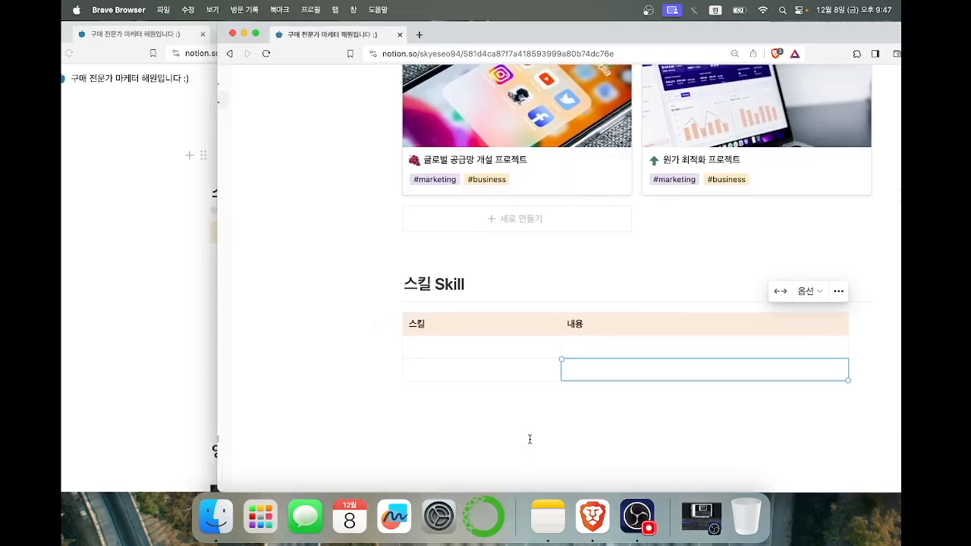
click(392, 372)
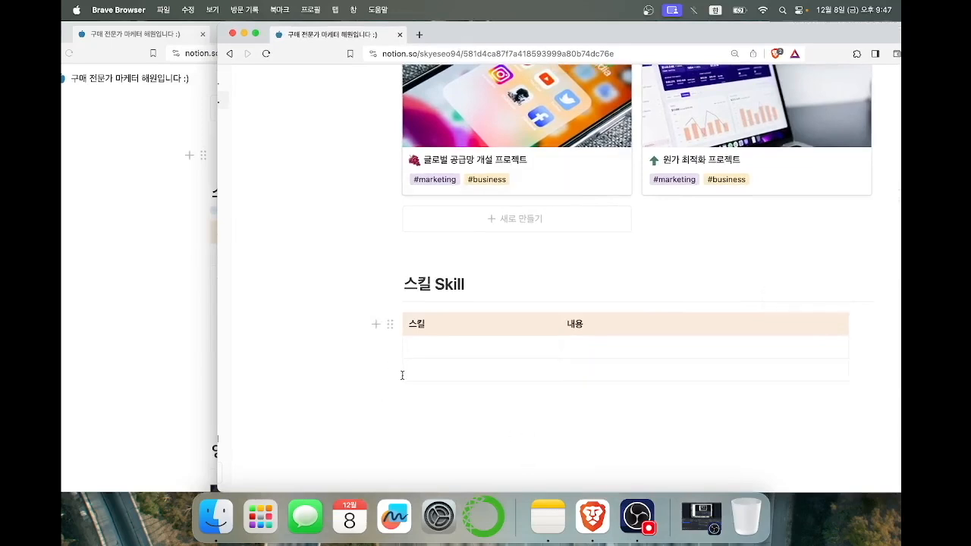
click(404, 371)
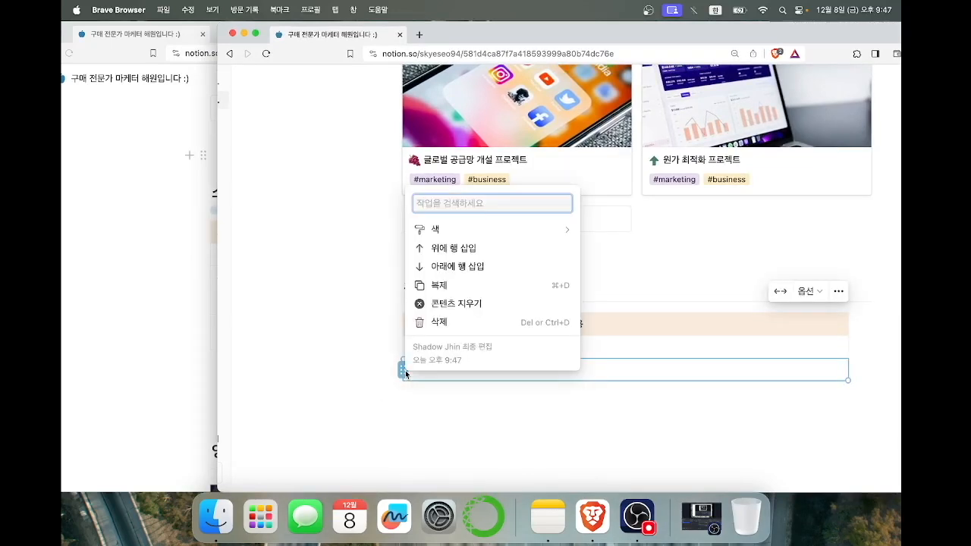
click(466, 267)
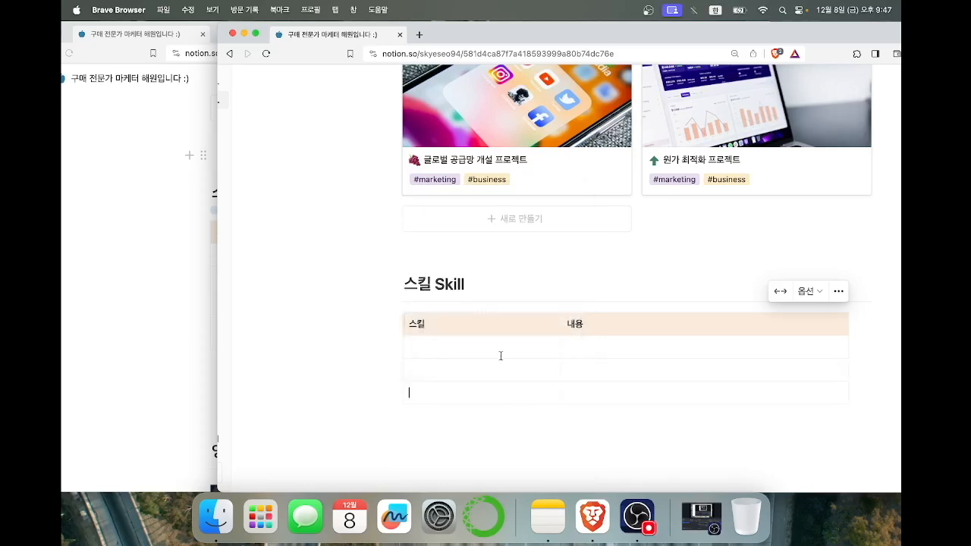
click(403, 416)
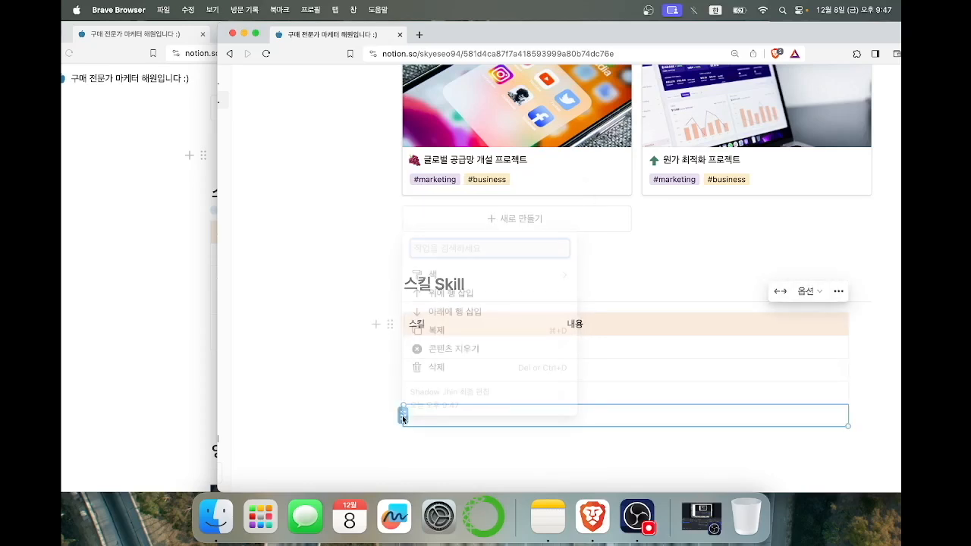
click(437, 368)
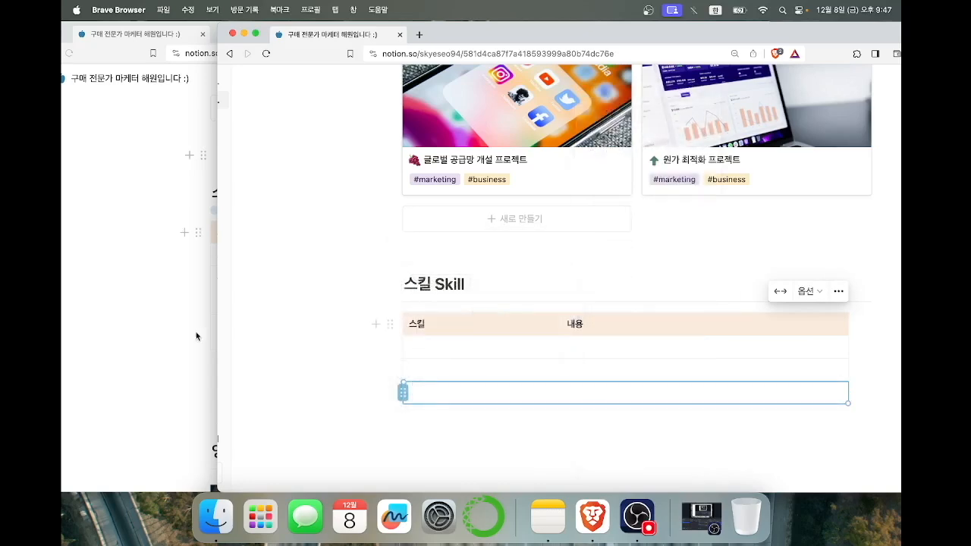
Copy 포토샵 from the reference table into the 스킬 column of the first row below the header.
click(164, 319)
click(223, 253)
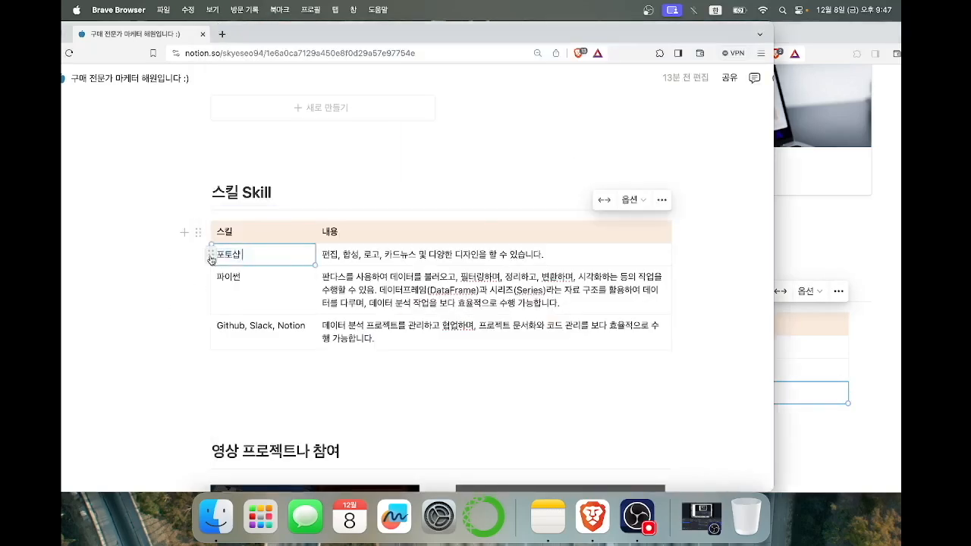
drag(255, 254, 184, 255)
key(cmd+c)
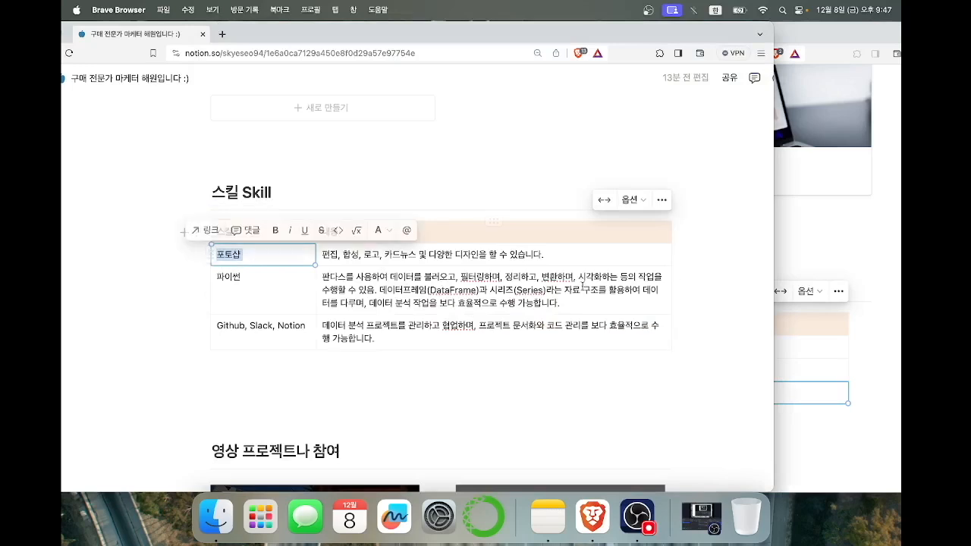
click(895, 347)
click(438, 348)
key(cmd+v)
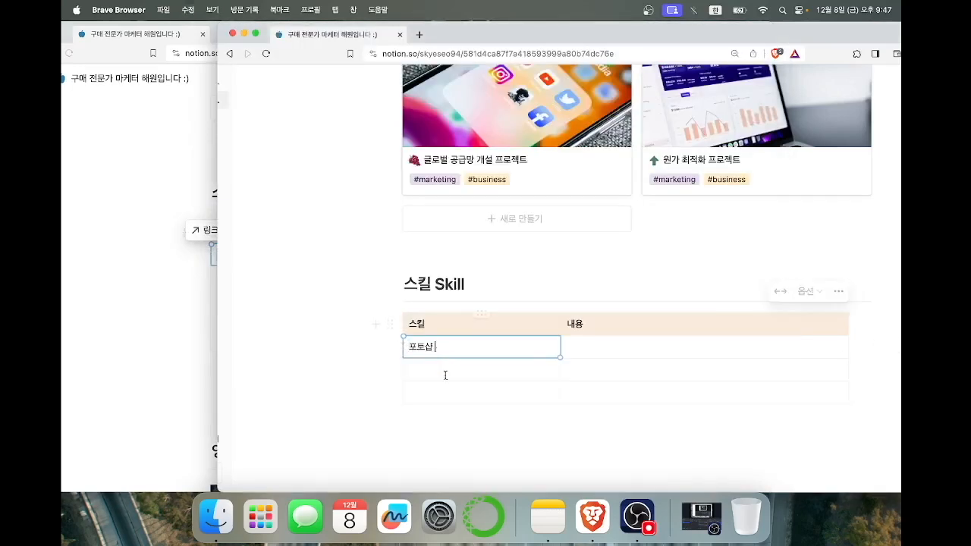
Copy 파이썬 from the reference table into the 스킬 column of the second row below the header.
click(200, 304)
drag(251, 285, 213, 283)
key(cmd+c)
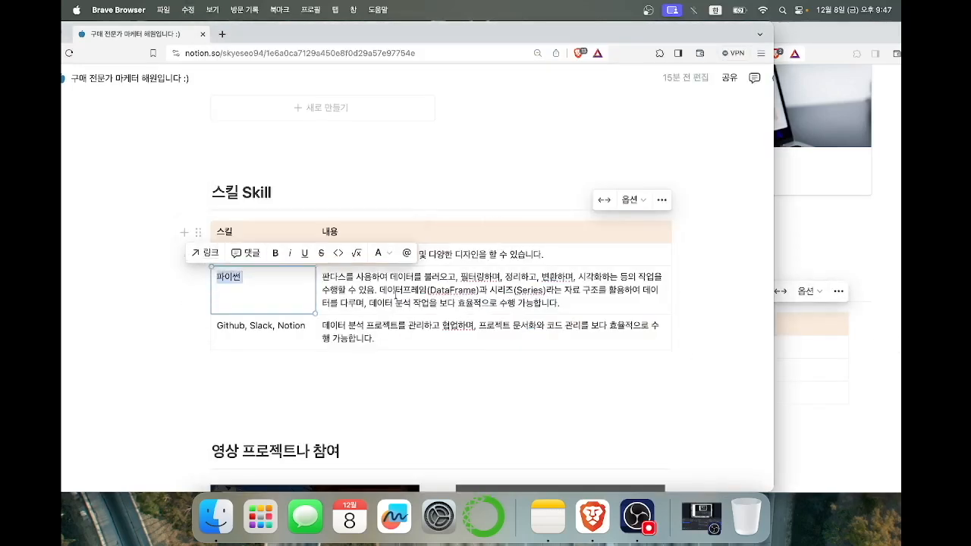
click(782, 360)
click(478, 369)
key(cmd+v)
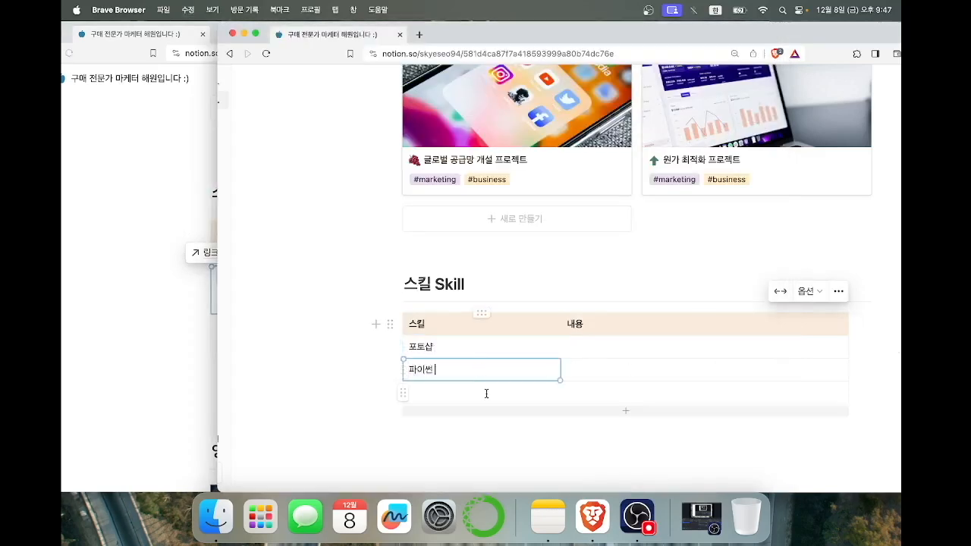
Copy Github, Slack, Notion from the reference table into the 스킬 column of the third row below the header.
click(208, 310)
drag(311, 328, 159, 325)
key(super+c)
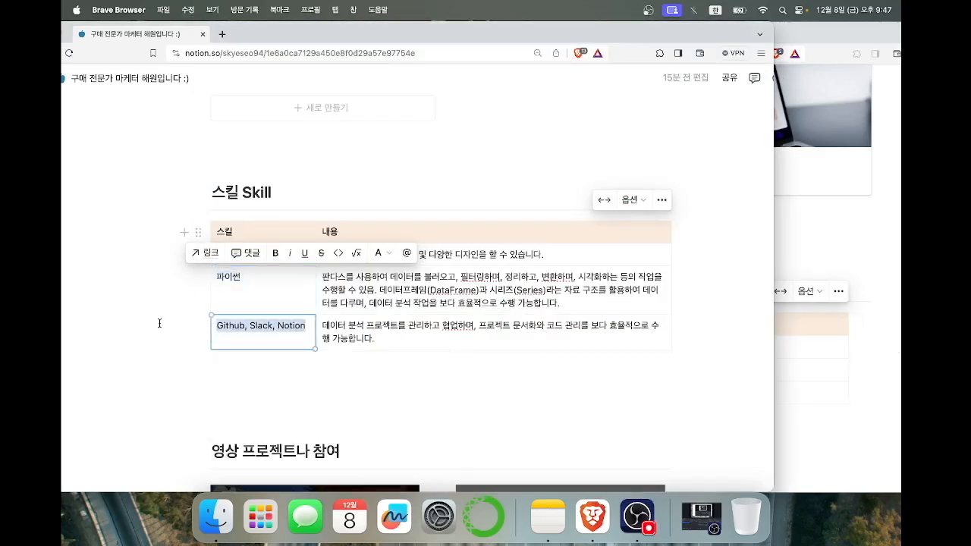
click(881, 353)
click(470, 395)
key(super+v)
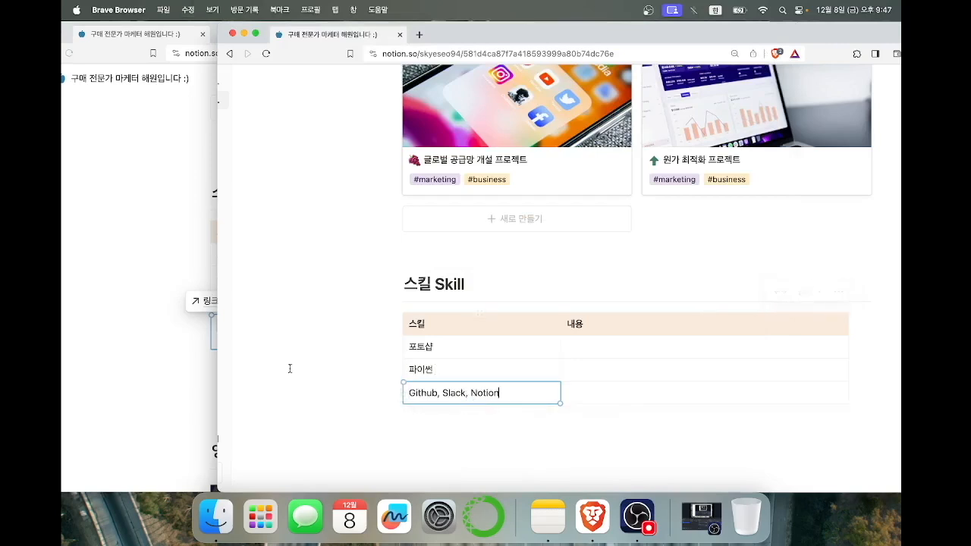
Copy the 포토샵 description from the reference table into the 내용 cell of the 포토샵 row.
click(123, 354)
drag(550, 251, 304, 251)
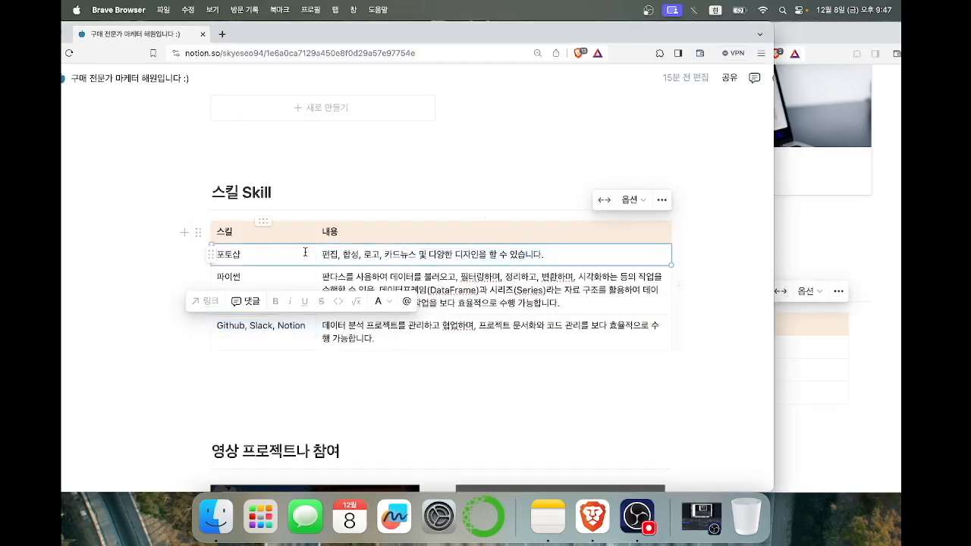
drag(569, 258, 310, 255)
click(309, 254)
drag(549, 256, 320, 255)
key(super+c)
click(806, 329)
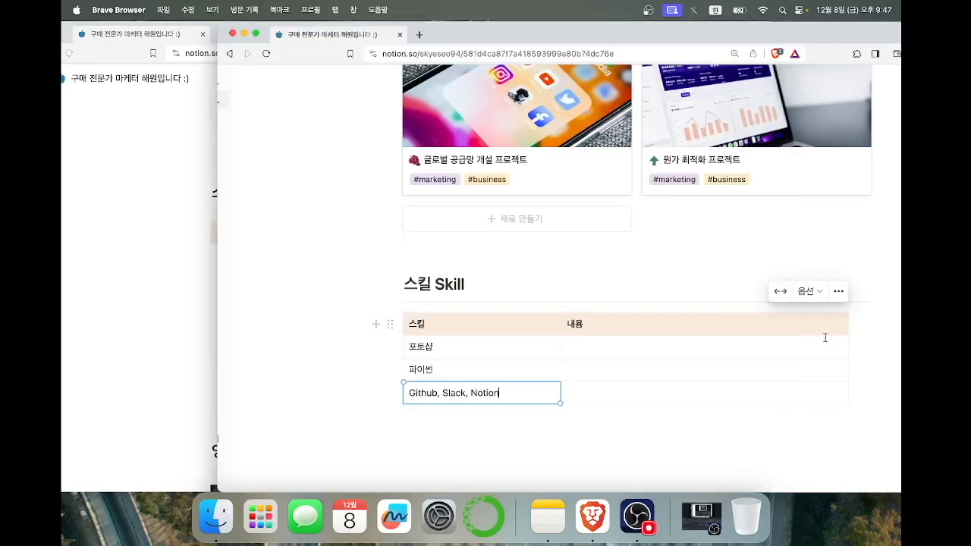
click(580, 349)
key(super+v)
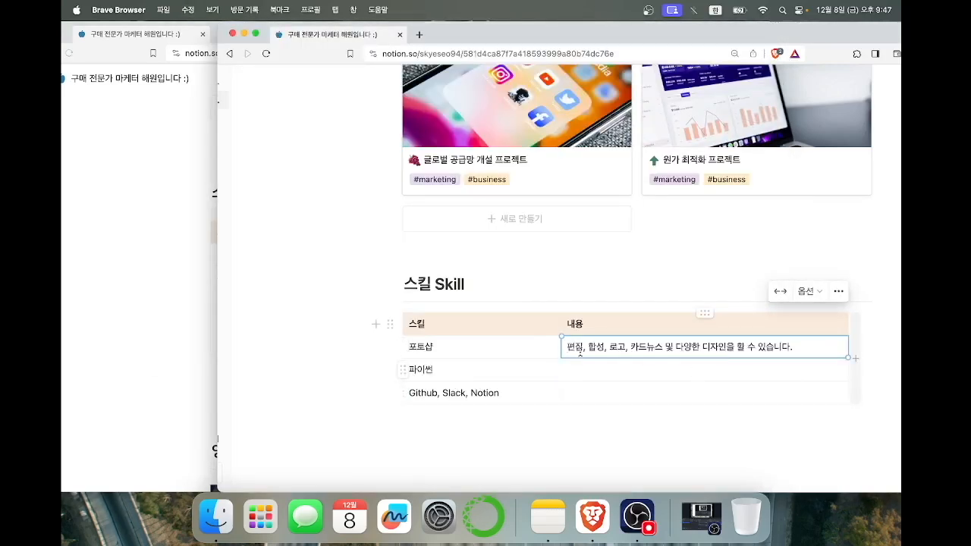
Copy the 파이썬 description from the reference table into the 내용 cell of the 파이썬 row.
click(178, 266)
drag(577, 305, 372, 269)
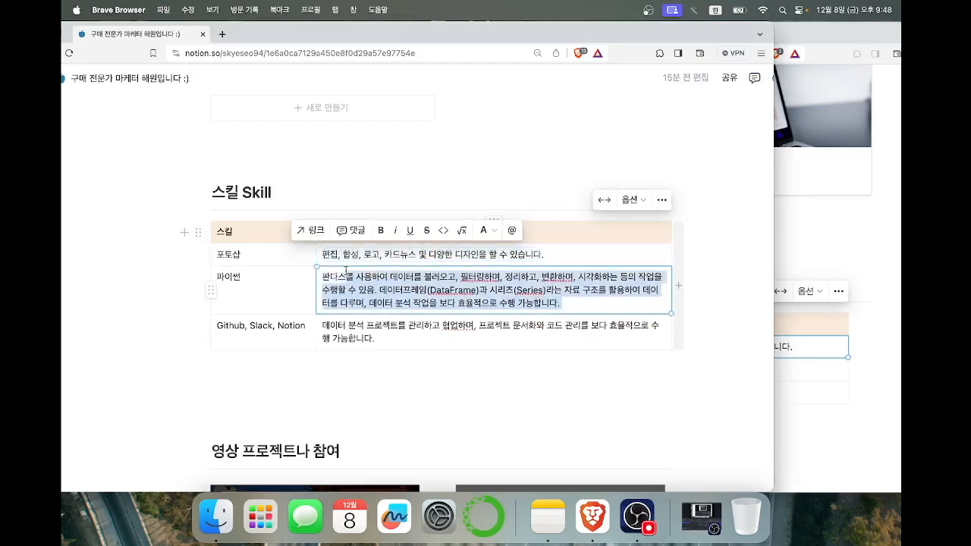
click(569, 303)
mouse_move(569, 302)
mouse_down()
mouse_move(293, 262)
mouse_move(581, 306)
mouse_up()
key(cmd+c)
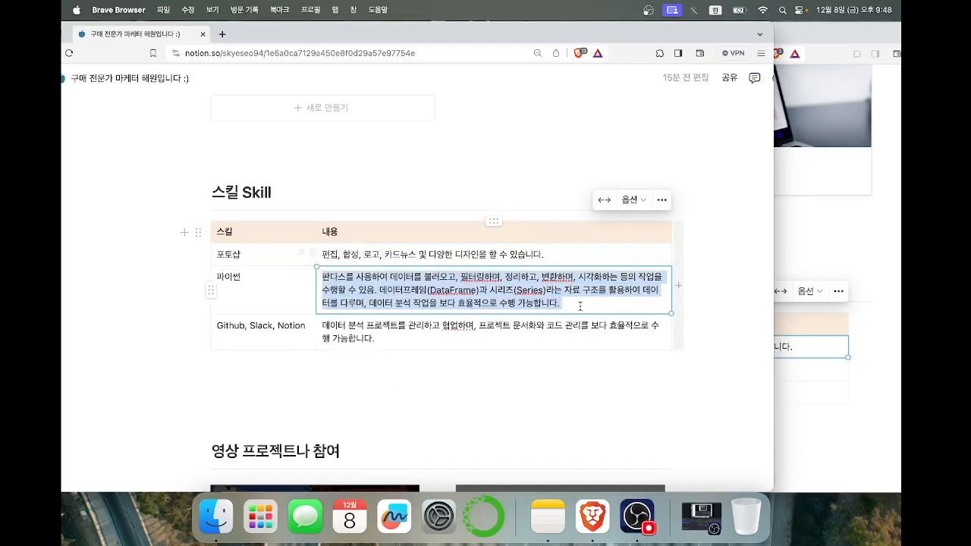
click(900, 383)
click(636, 366)
key(cmd+v)
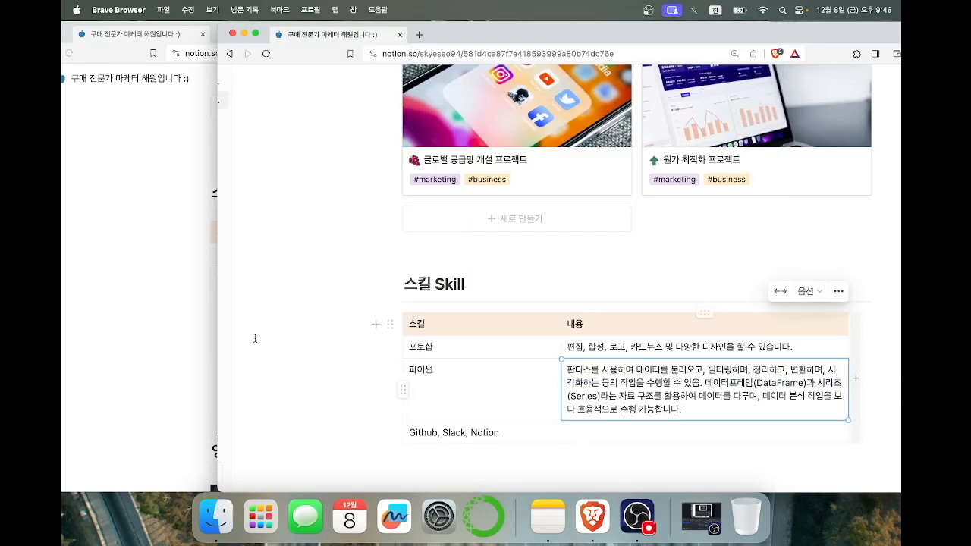
Copy the Github, Slack, Notion description from the reference table into its 내용 cell and start an empty line below the table.
click(143, 332)
click(393, 336)
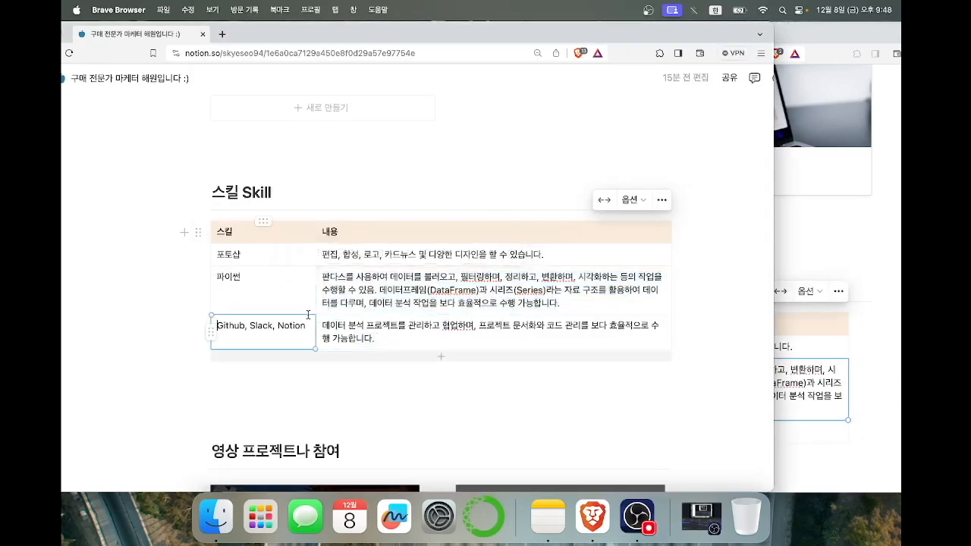
drag(376, 339, 323, 326)
key(super+c)
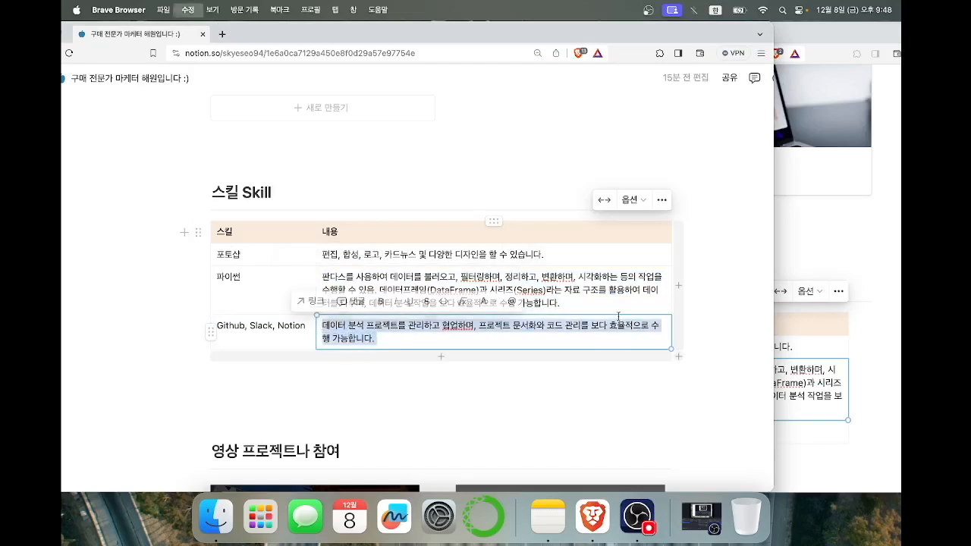
click(838, 363)
scroll(838, 361, down, 2)
click(642, 384)
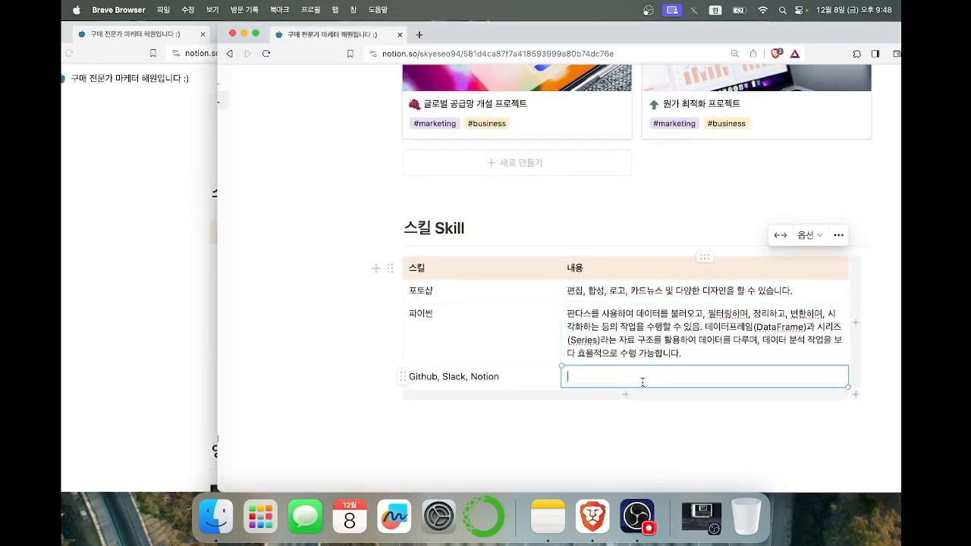
key(super+v)
click(679, 445)
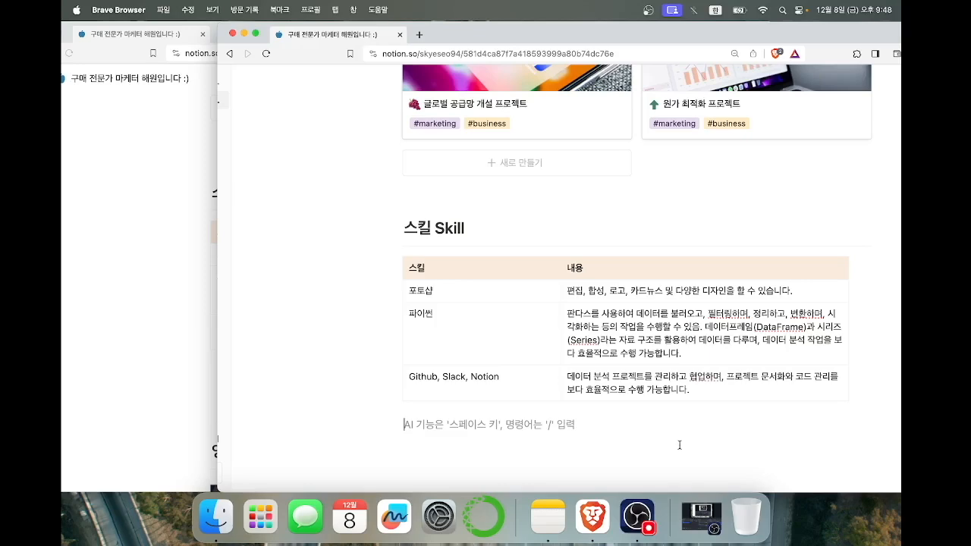
Copy the 영상 프로젝트나 참여 heading block from the reference page to the empty line below the 스킬 table.
scroll(679, 446, down, 3)
click(144, 371)
scroll(144, 372, down, 4)
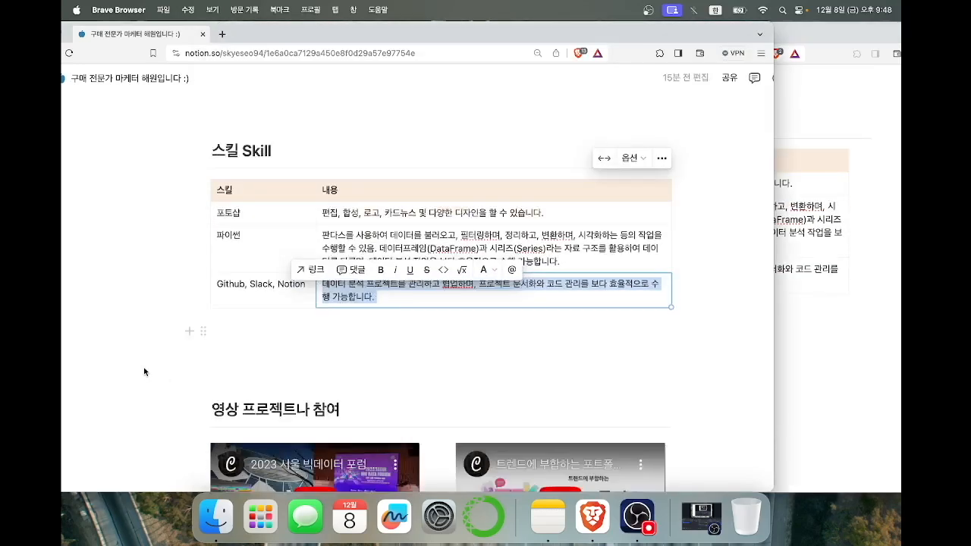
scroll(145, 372, down, 1)
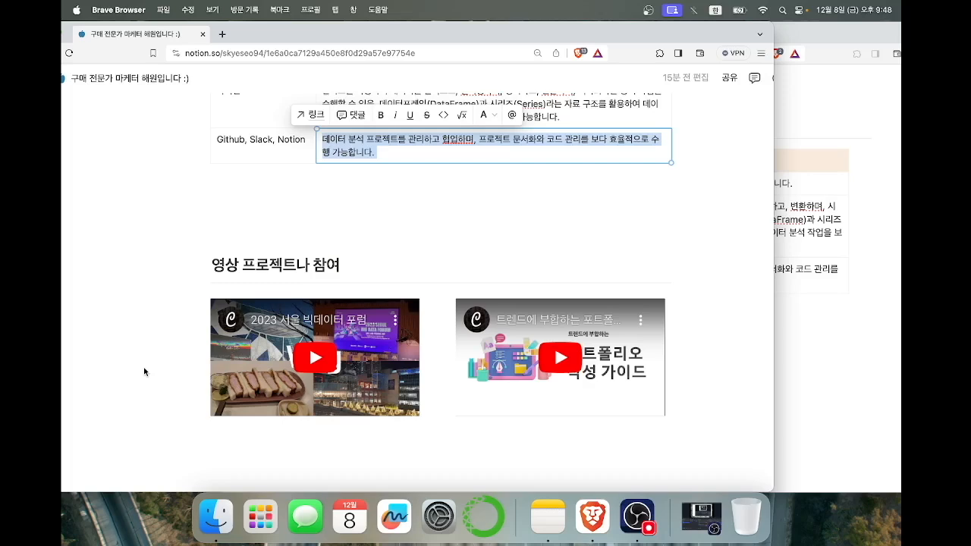
scroll(205, 345, up, 1)
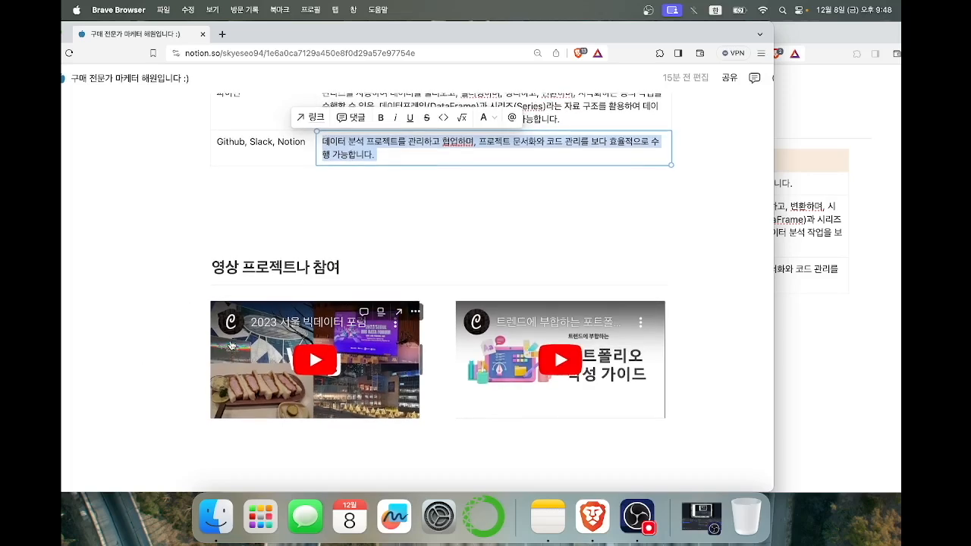
scroll(231, 345, down, 1)
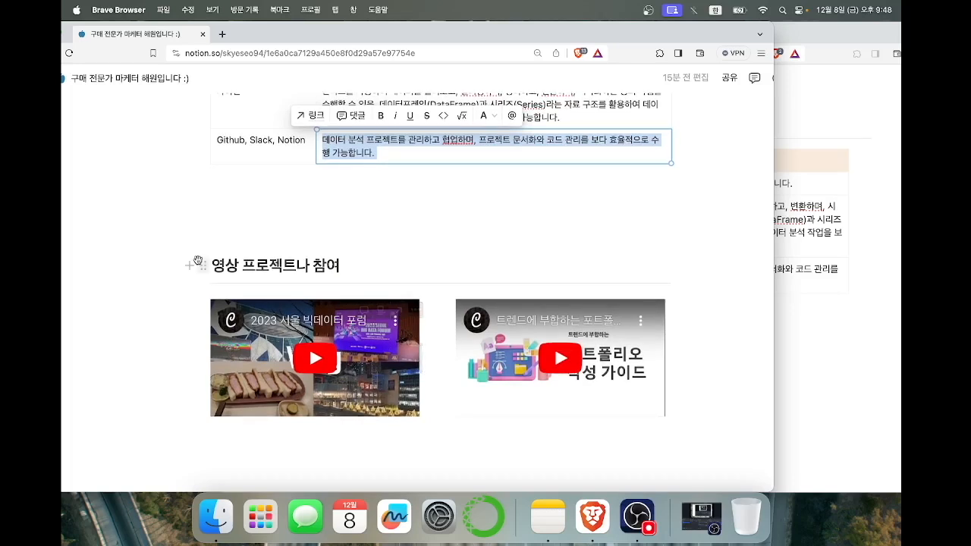
click(204, 265)
click(203, 265)
click(204, 264)
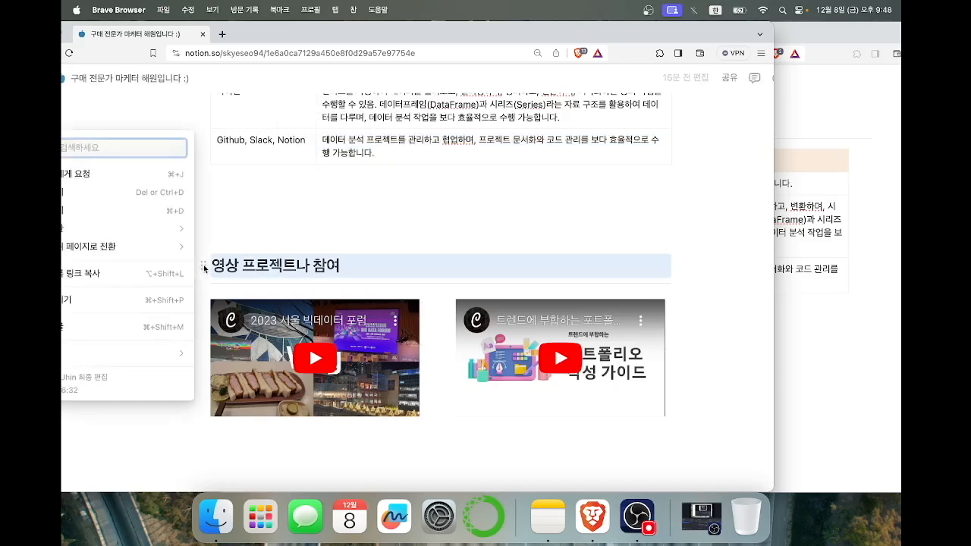
click(789, 324)
key(super+v)
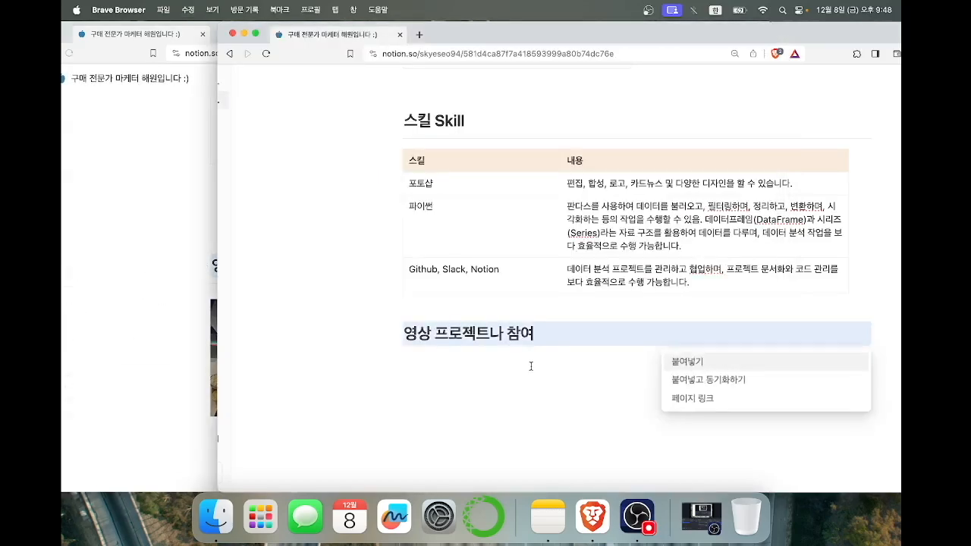
key(Escape)
Copy the divider under the reference heading and place it below the 영상 프로젝트나 참여 heading.
click(182, 286)
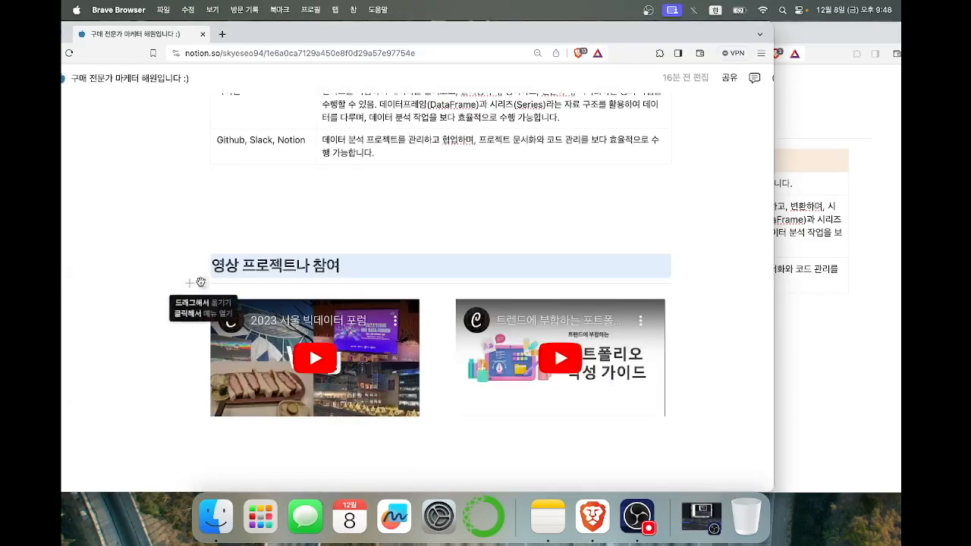
click(201, 283)
click(790, 347)
key(super+v)
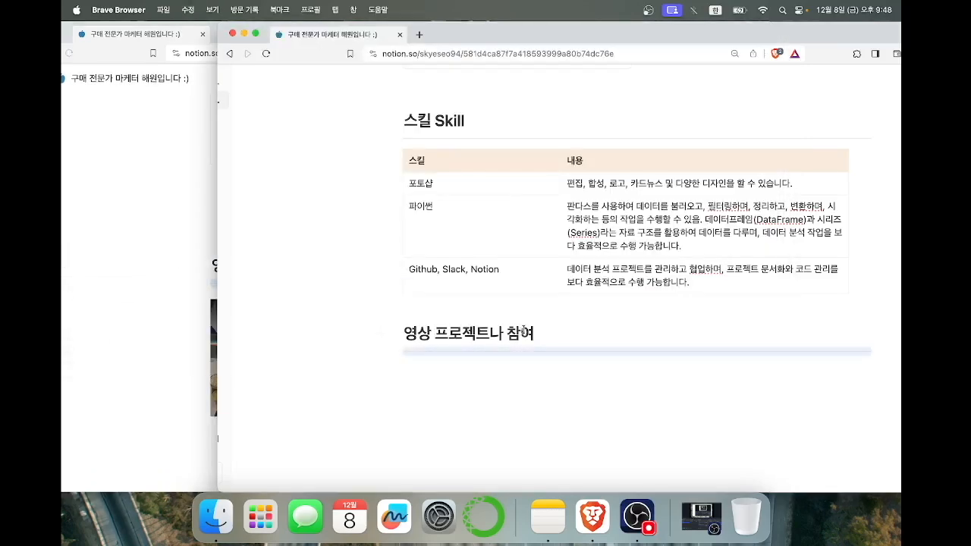
key(Escape)
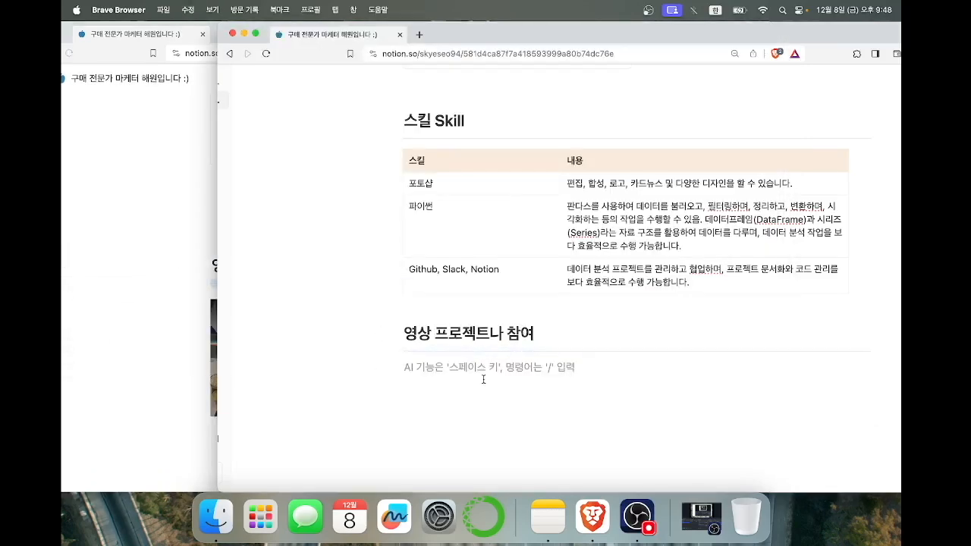
Insert an 임베드 block on the line below the 영상 프로젝트나 참여 divider.
text(/em)
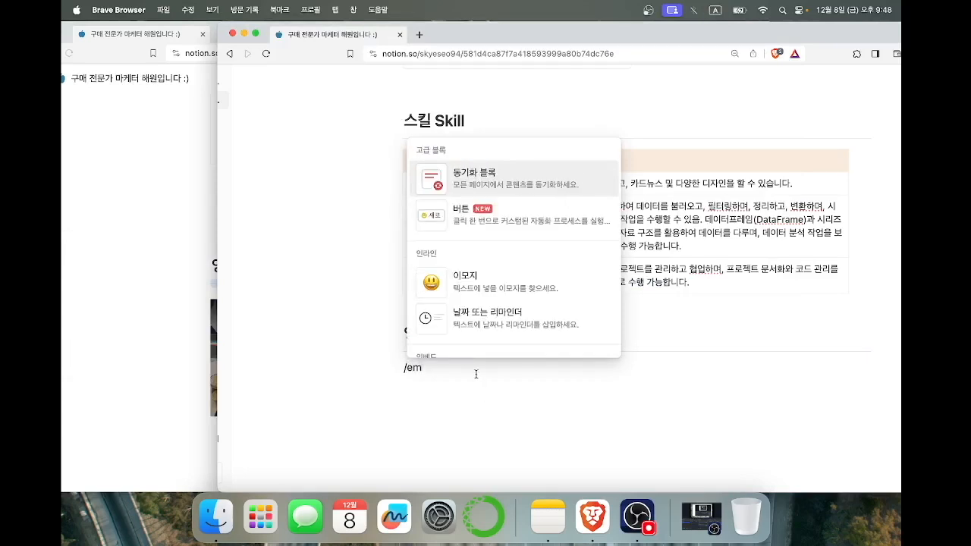
text(b)
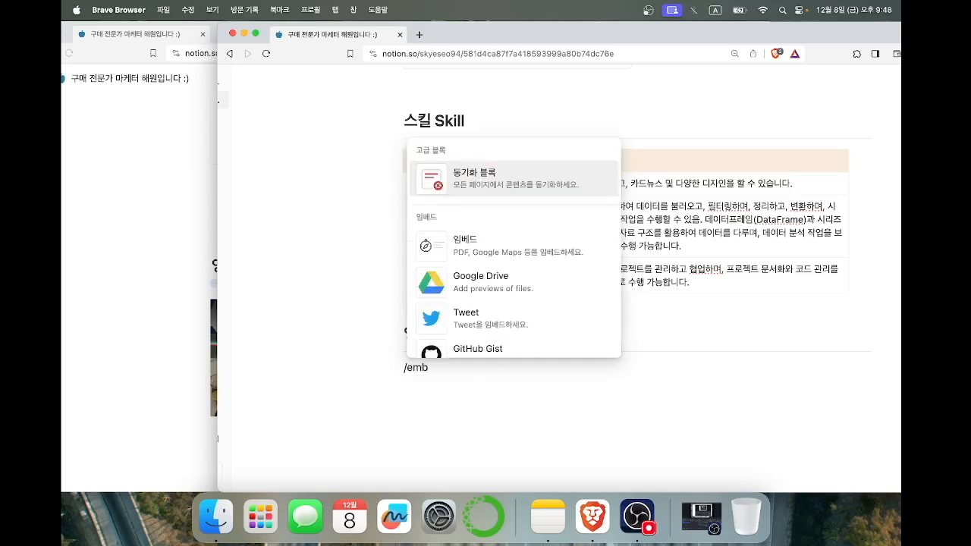
click(468, 253)
Open YouTube in a new tab of the reference window and go to the signed-in account's own channel.
drag(493, 28, 614, 93)
click(511, 44)
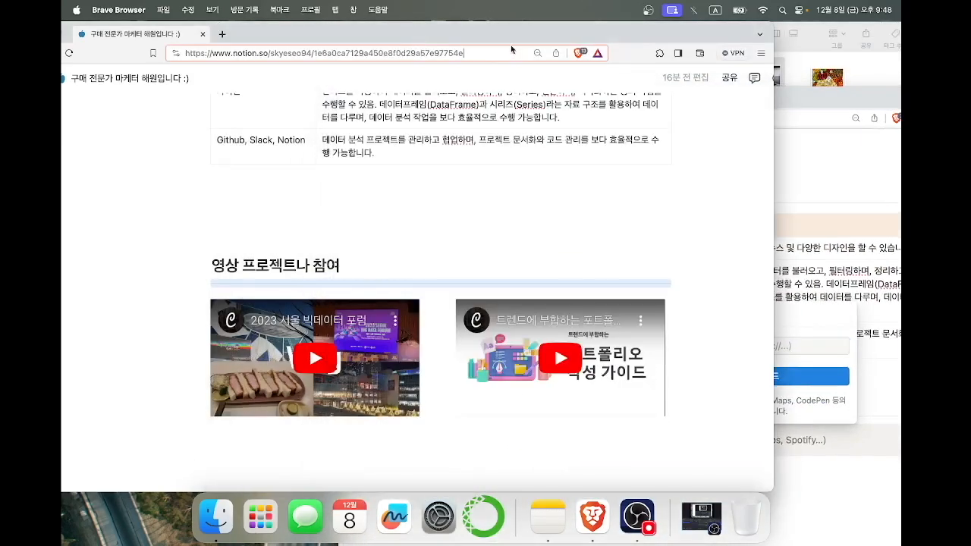
click(222, 34)
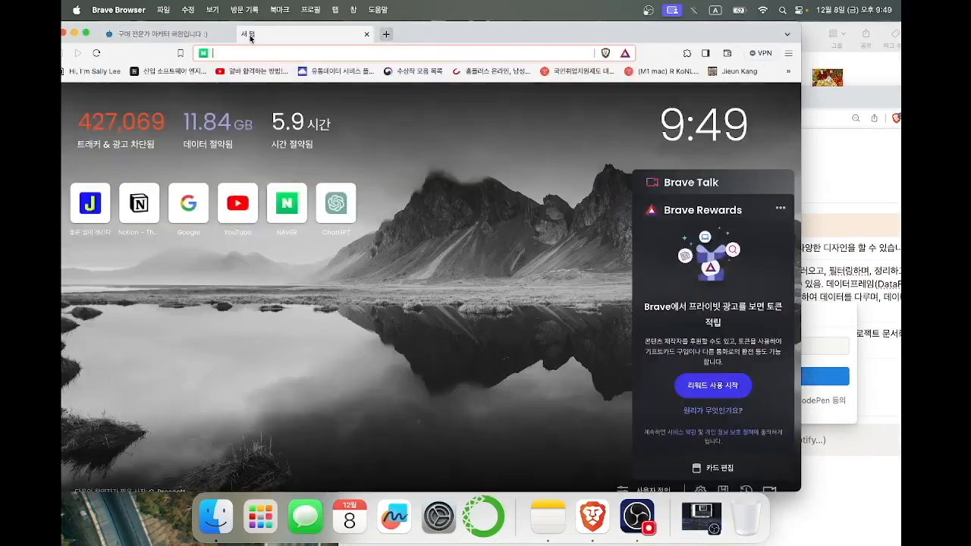
click(238, 204)
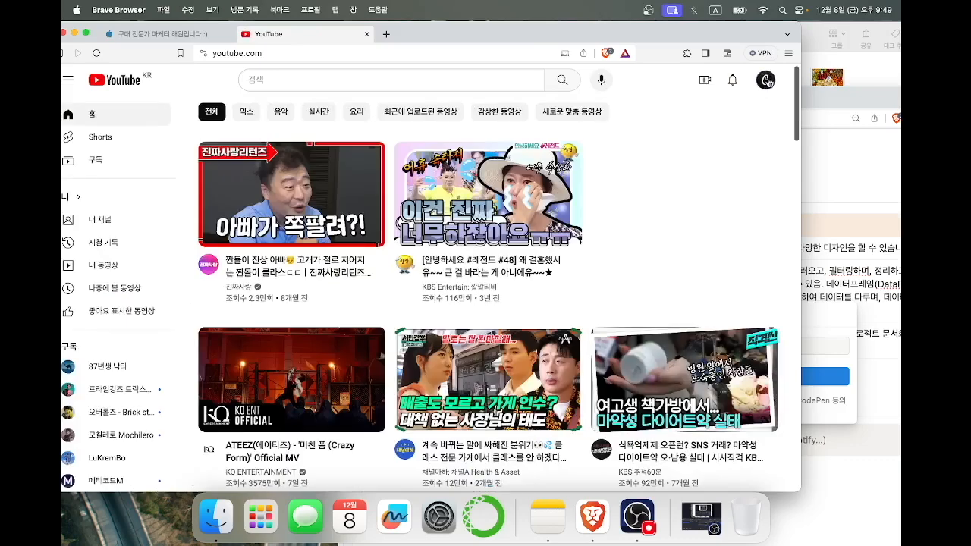
click(766, 81)
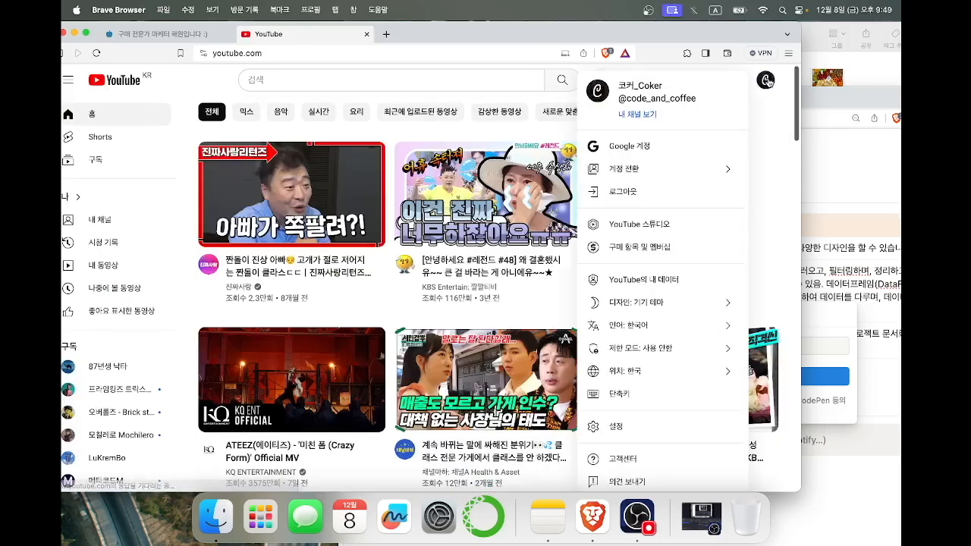
click(646, 115)
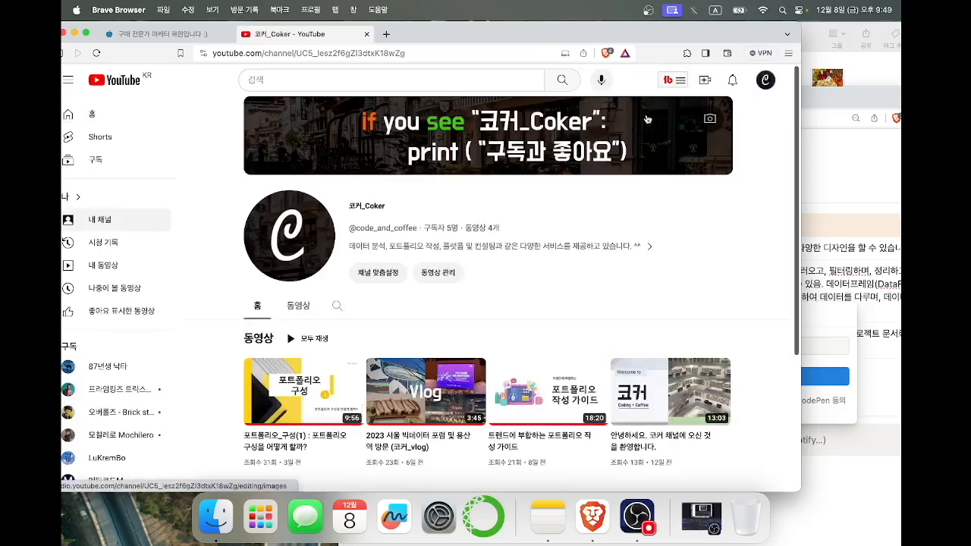
Open the video 2023 서울 빅데이터 포럼 및 용산역 방문, pause it and copy its URL.
scroll(500, 196, down, 3)
click(410, 332)
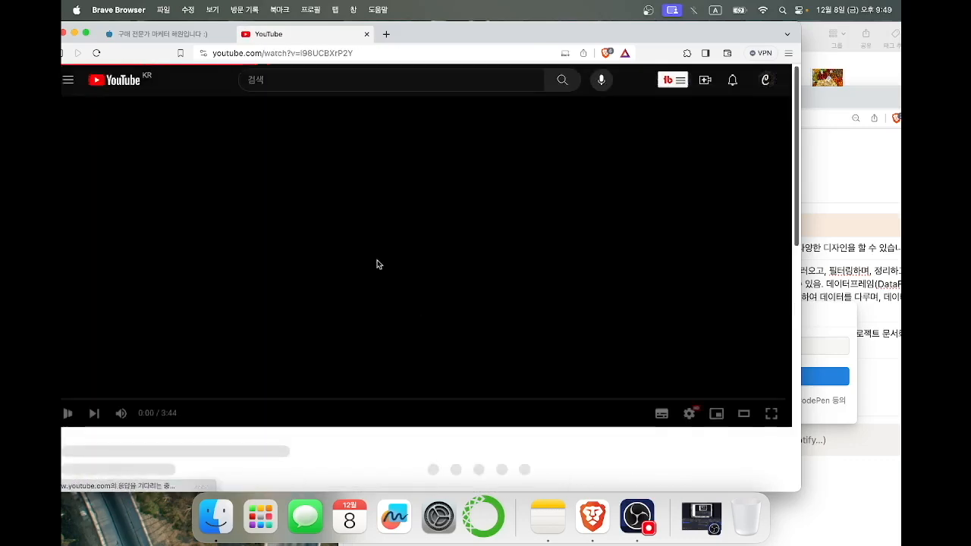
click(369, 254)
click(354, 52)
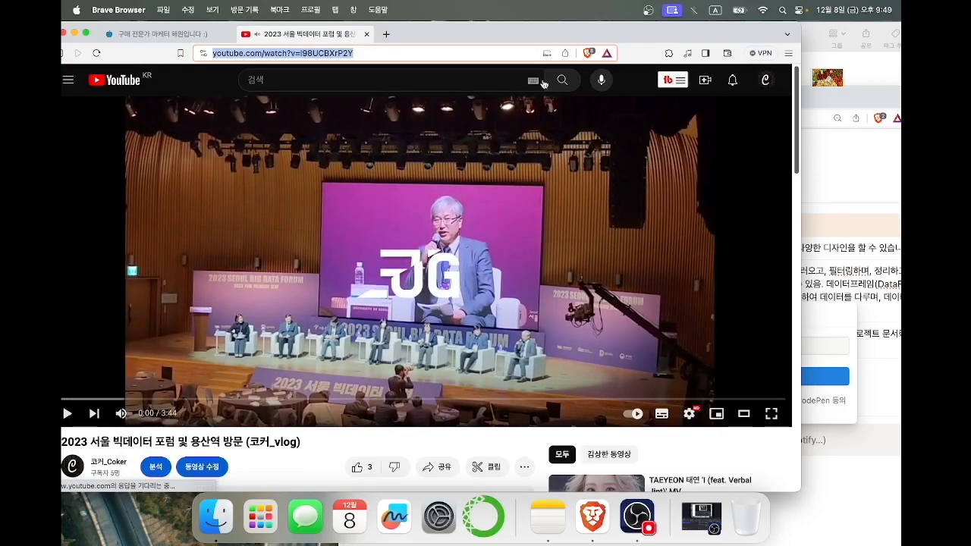
Embed the copied YouTube link in the embed block under the 영상 프로젝트나 참여 heading of the résumé page.
drag(570, 29, 402, 29)
drag(717, 100, 557, 4)
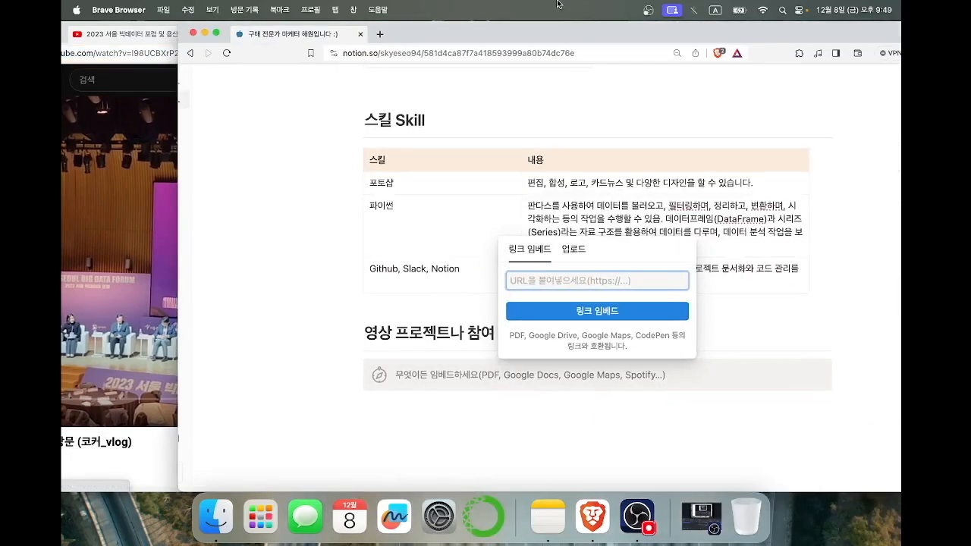
key(super+v)
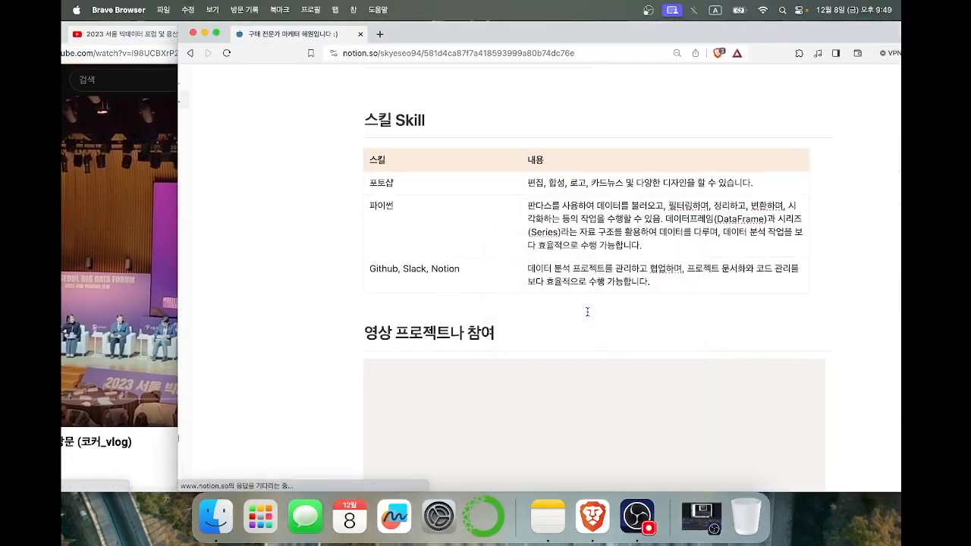
scroll(587, 311, down, 5)
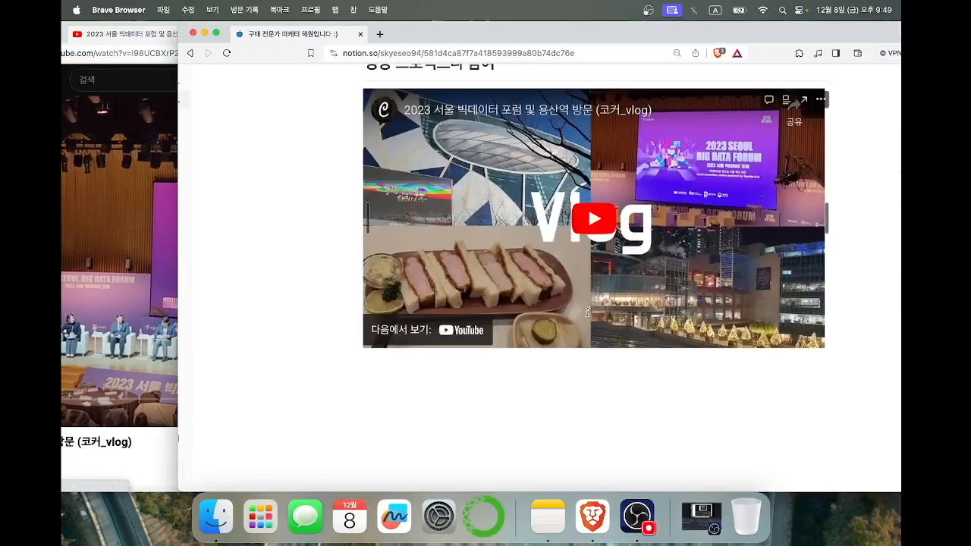
click(516, 385)
Copy the URL of the channel's video 트렌드에 부합하는 포트폴리오 작성 가이드 on YouTube and return to the résumé page.
double_click(144, 27)
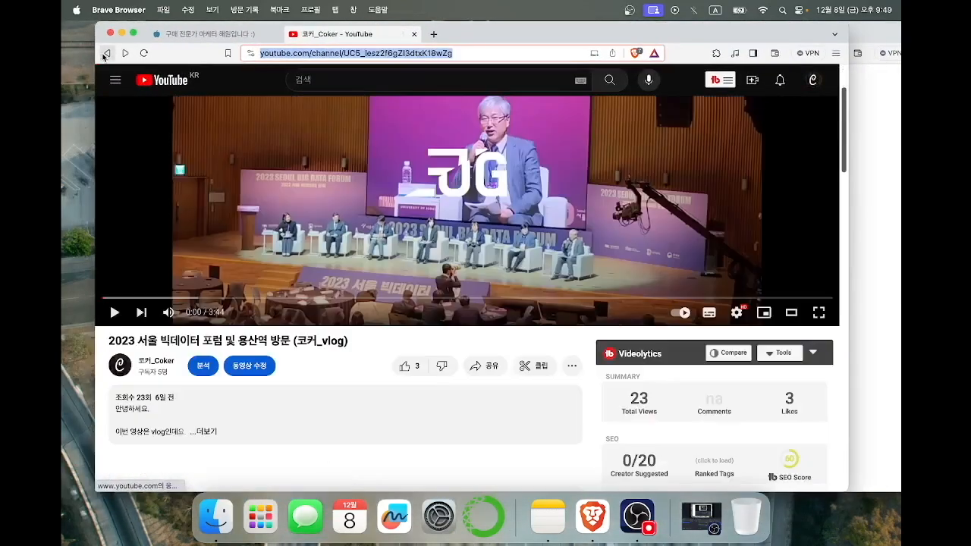
click(106, 53)
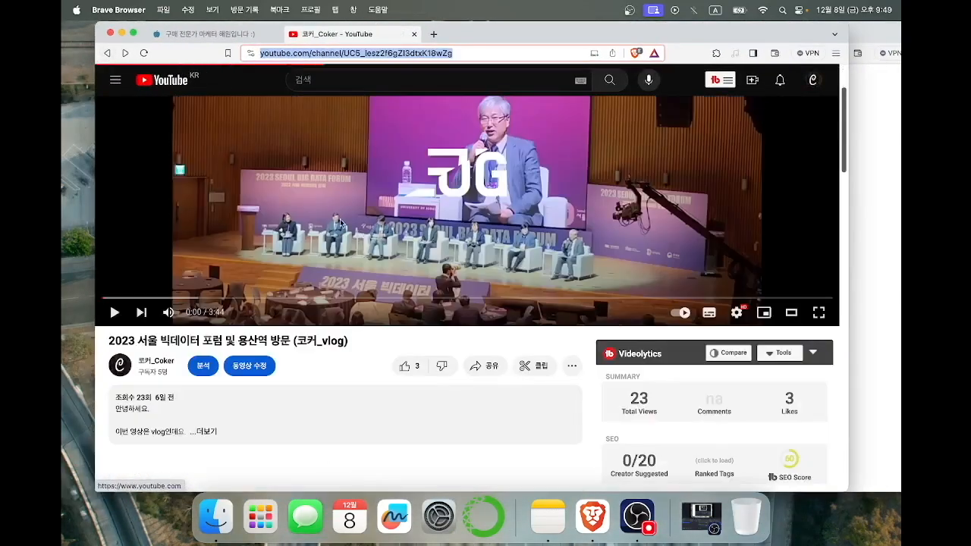
click(569, 332)
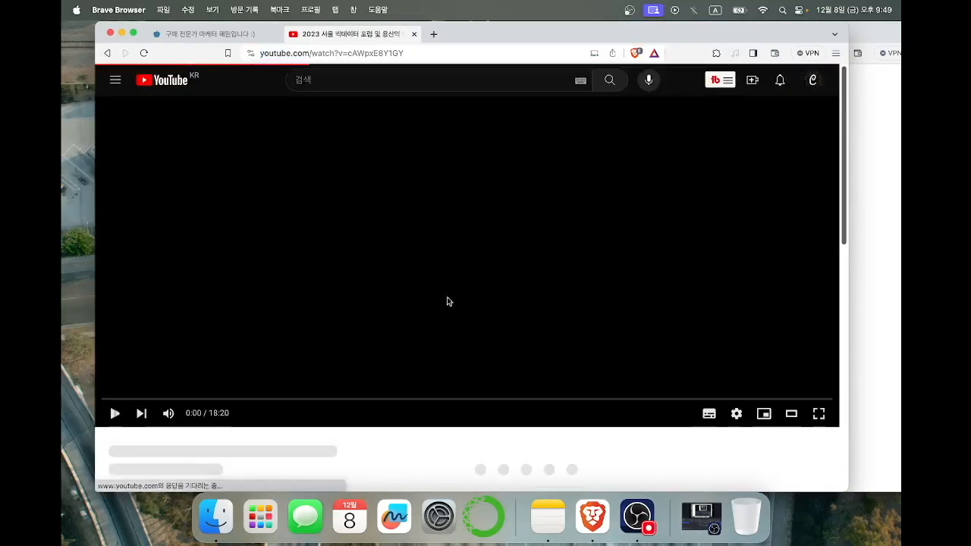
click(450, 305)
click(426, 54)
key(super+c)
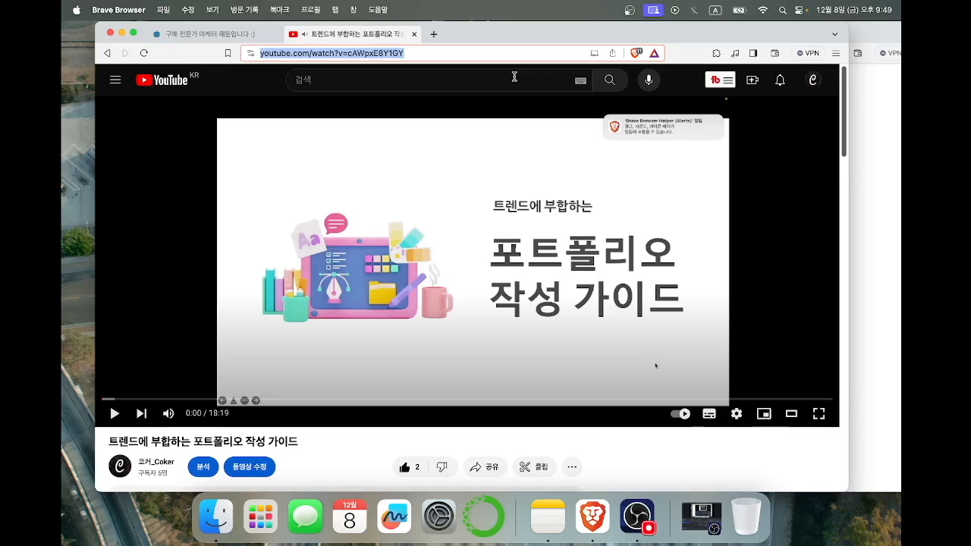
drag(555, 29, 340, 29)
drag(656, 28, 553, 16)
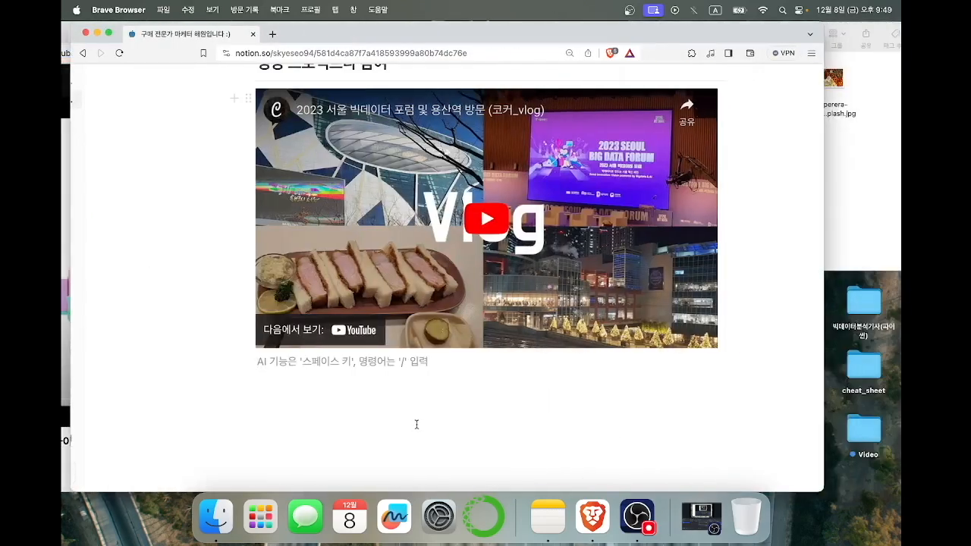
key(super+v)
drag(502, 361, 213, 369)
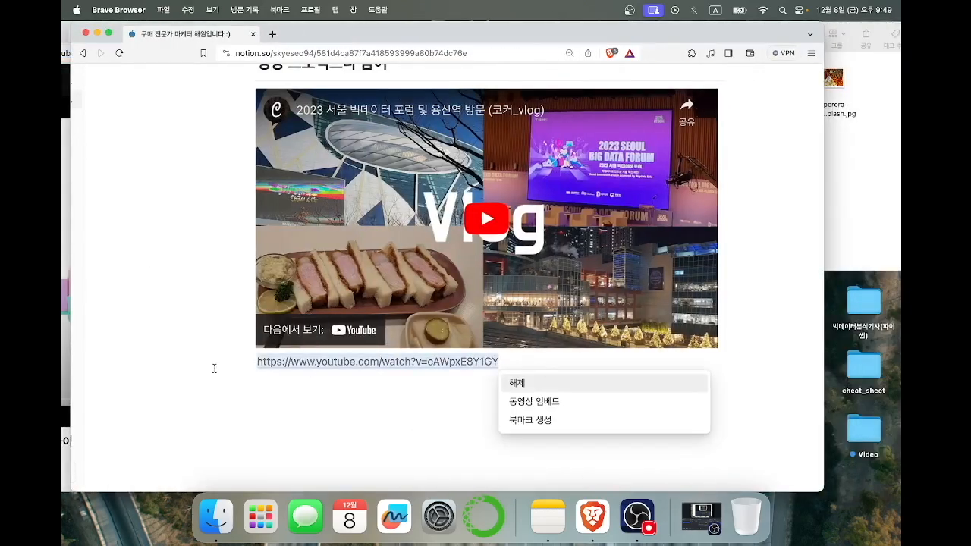
key(BackSpace)
Insert a second 임베드 block below the first video and embed the copied YouTube link in it.
text(/emb)
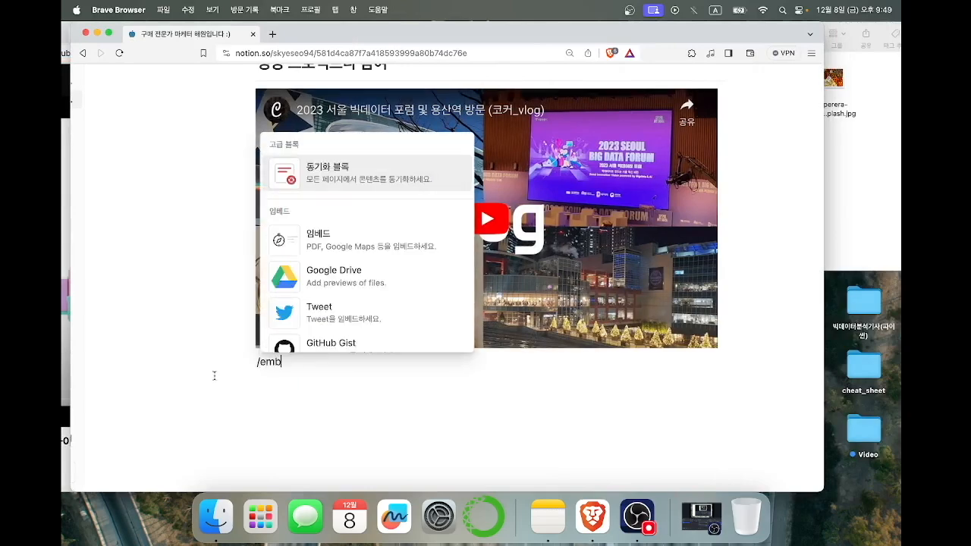
click(379, 241)
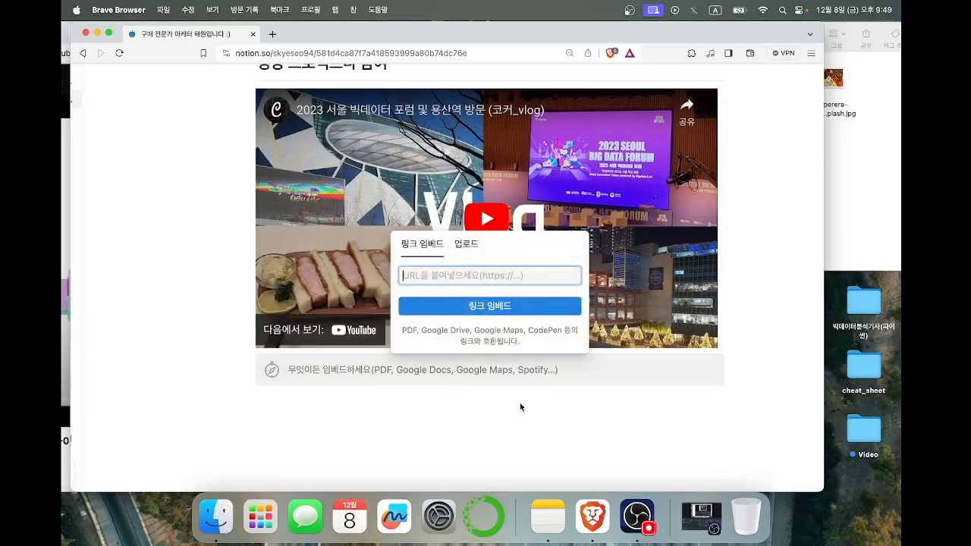
key(cmd+v)
click(485, 306)
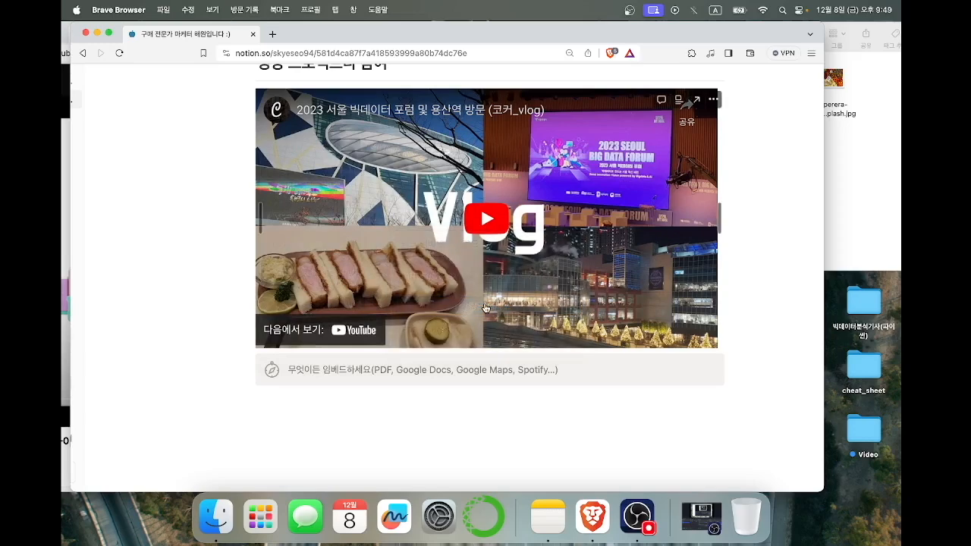
Place the two embedded videos side by side in columns under the 영상 프로젝트나 참여 heading.
scroll(486, 308, up, 2)
scroll(486, 308, down, 1)
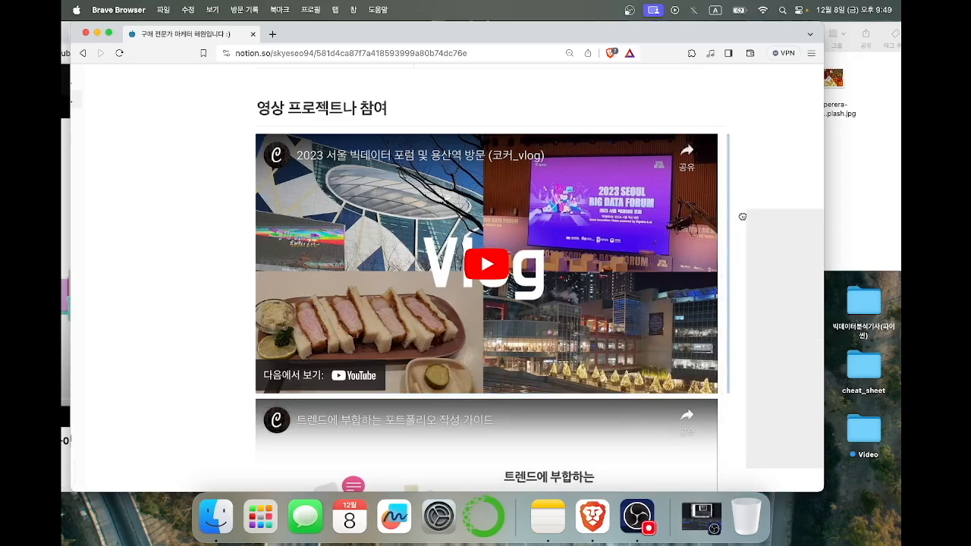
drag(743, 217, 743, 217)
click(777, 263)
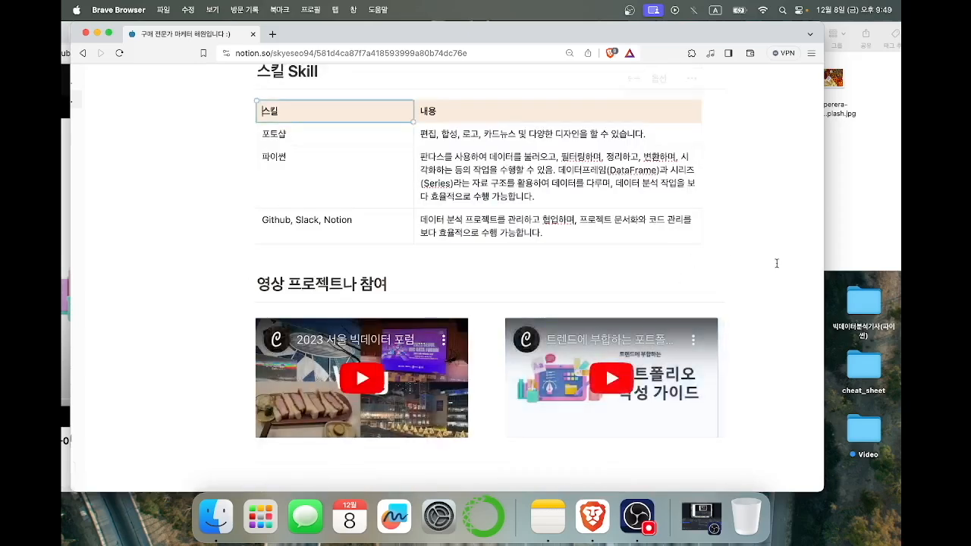
scroll(777, 263, down, 5)
Minimize the YouTube window behind the résumé page.
drag(385, 30, 436, 21)
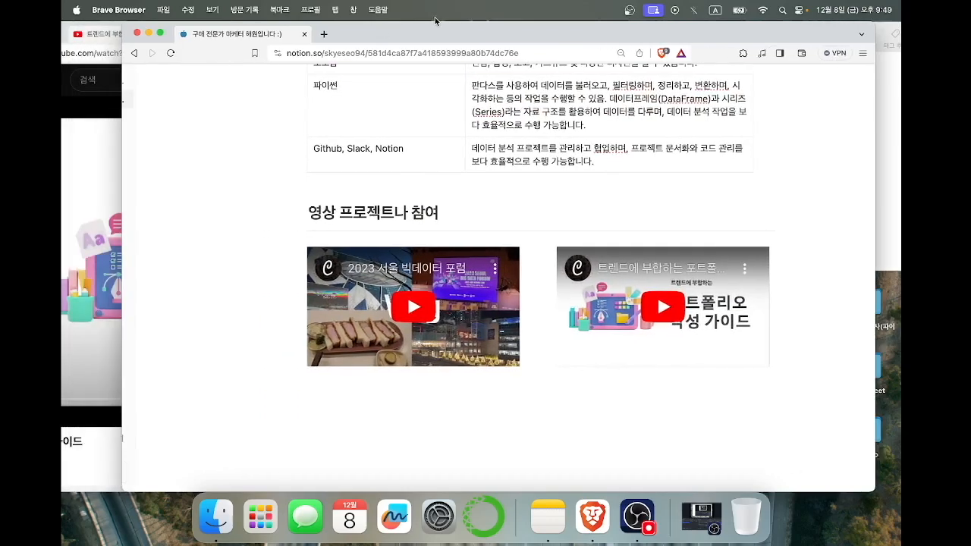
drag(363, 34, 520, 58)
drag(327, 35, 351, 33)
click(173, 56)
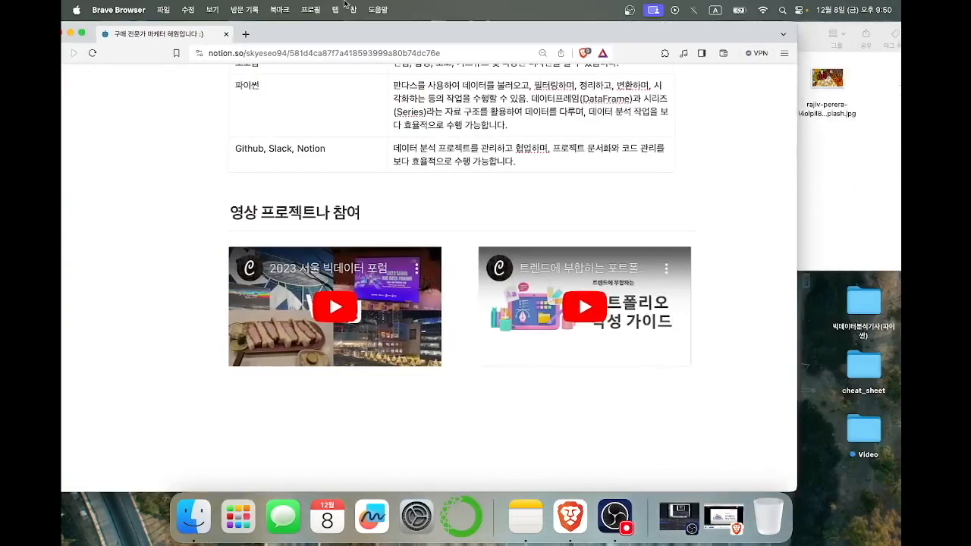
Add 자세히 보기 after the sentence 회사에서 참여했던 프로젝트입니다. under the 프로젝트 참여 Participated Project heading.
scroll(386, 237, up, 8)
scroll(386, 237, up, 15)
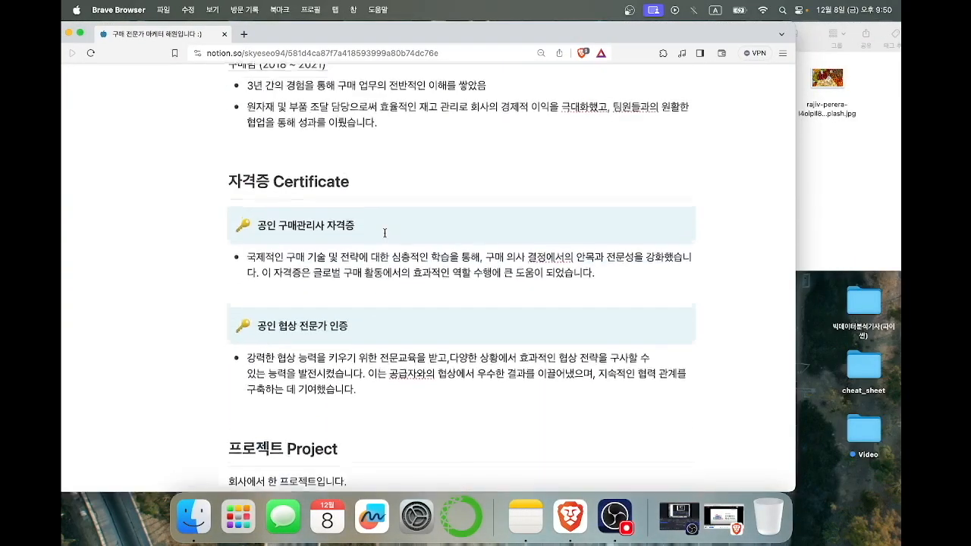
scroll(385, 232, up, 10)
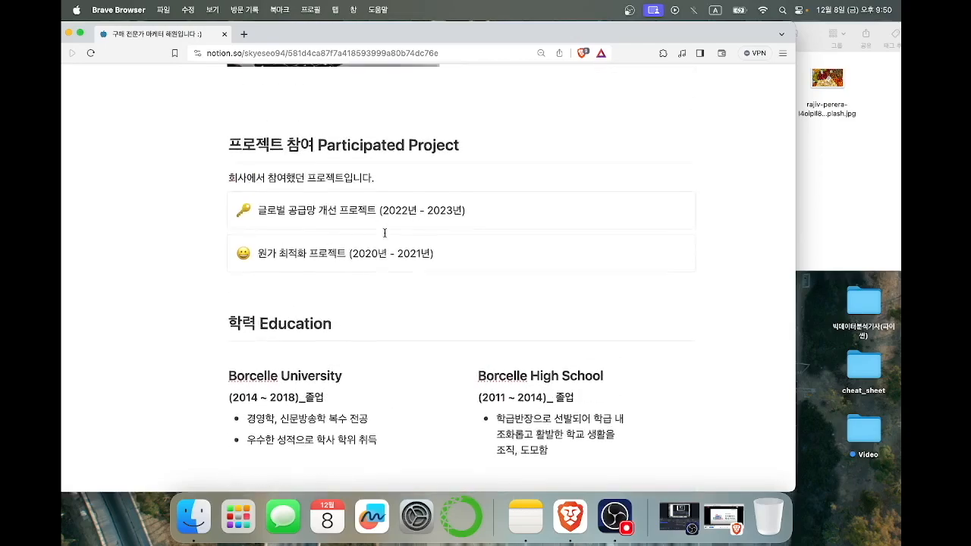
scroll(385, 243, down, 2)
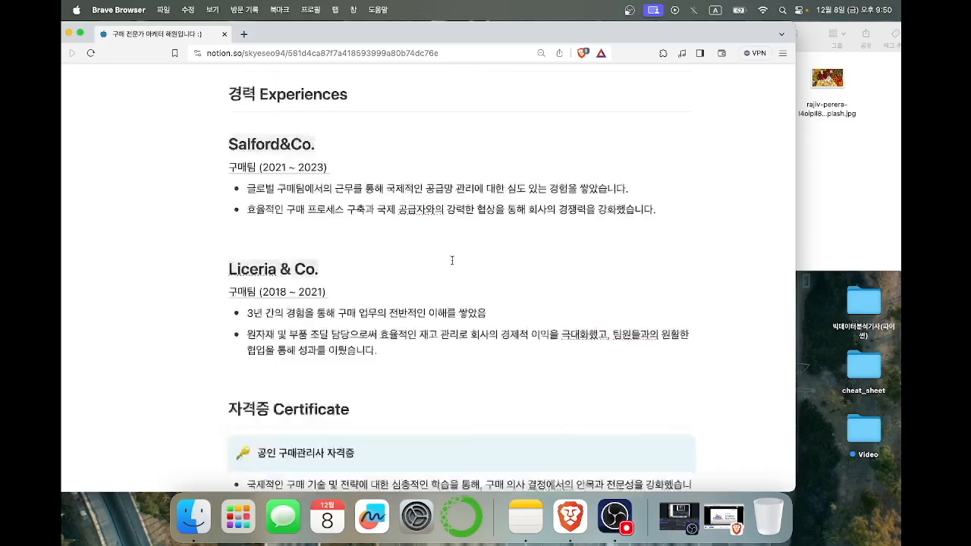
scroll(451, 260, down, 6)
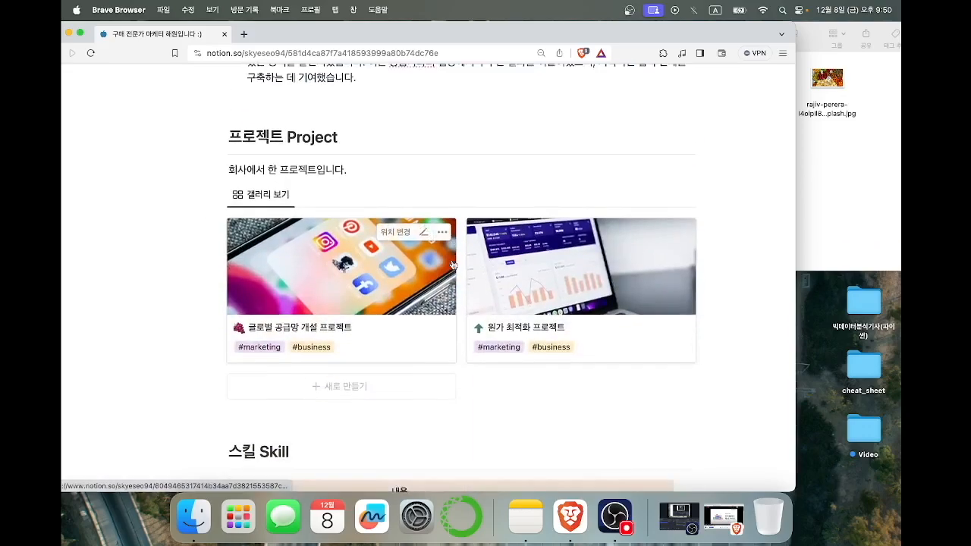
scroll(451, 262, up, 10)
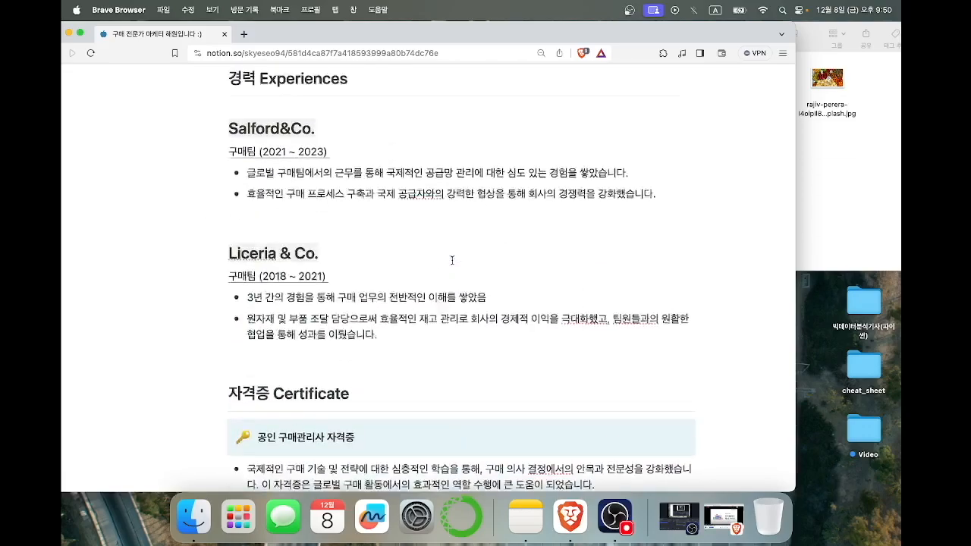
scroll(451, 260, up, 5)
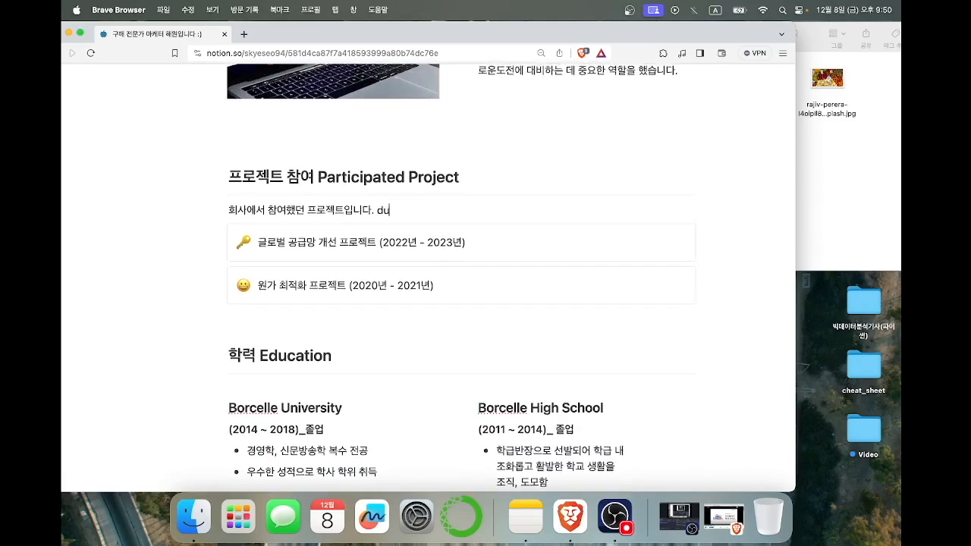
text(서)
text(세히 볶)
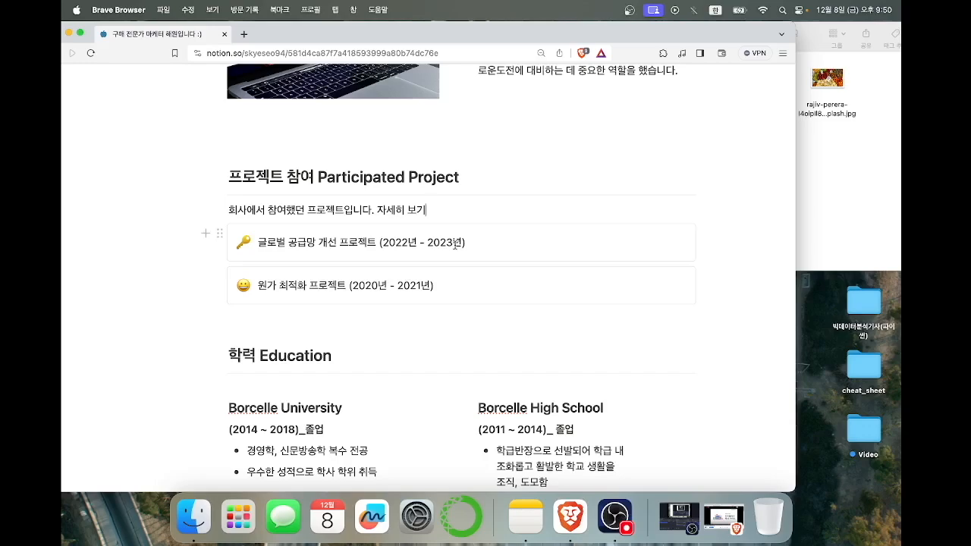
Copy the block link of the 프로젝트 Project heading above the project gallery.
scroll(454, 244, down, 12)
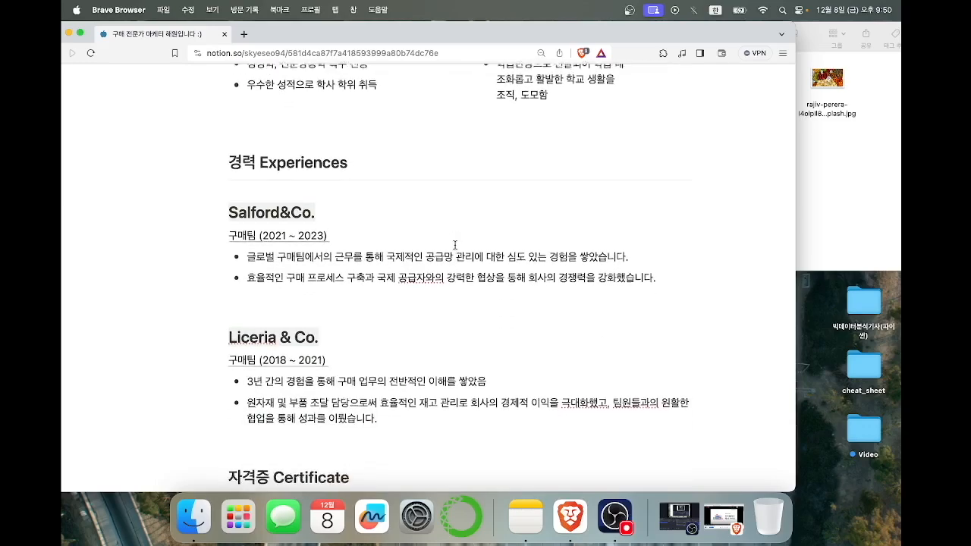
scroll(455, 244, down, 1)
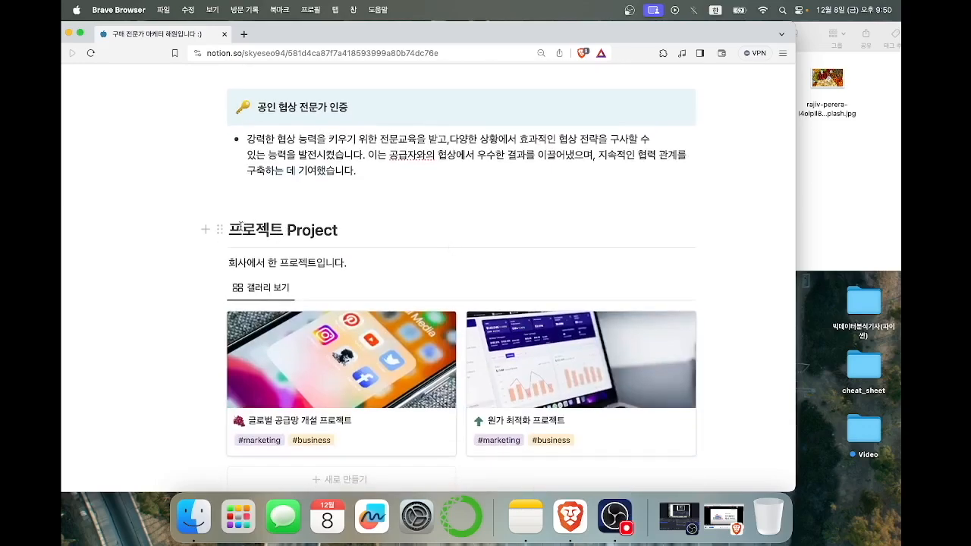
drag(233, 228, 364, 228)
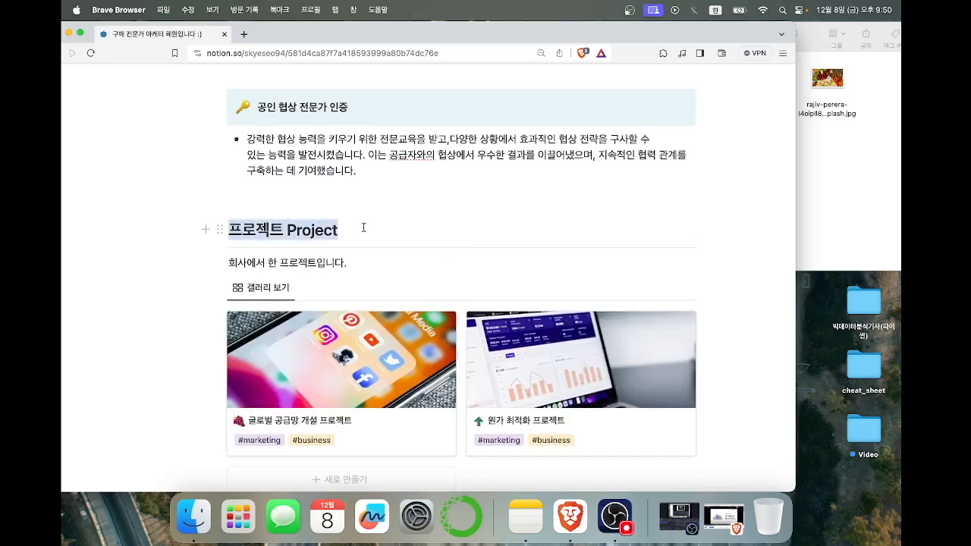
right_click(290, 237)
click(275, 232)
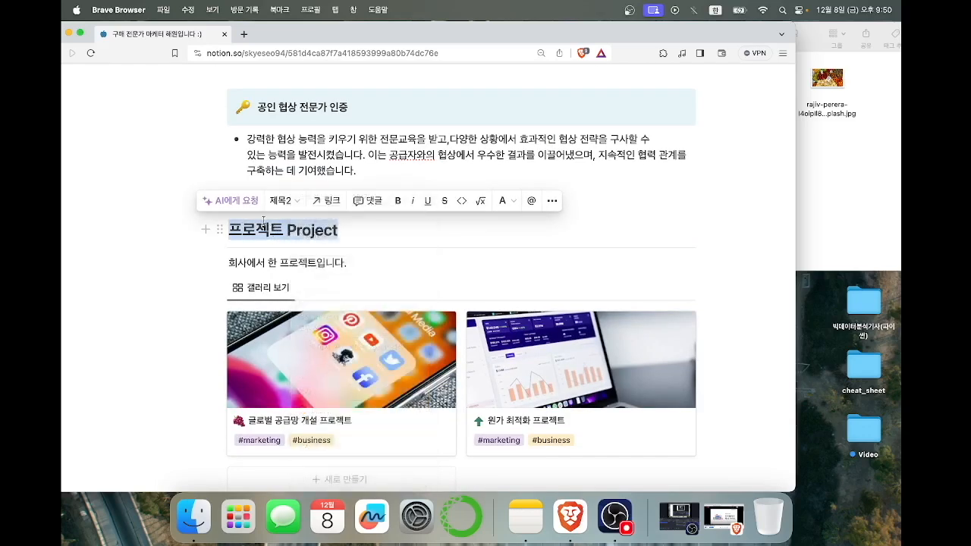
click(219, 229)
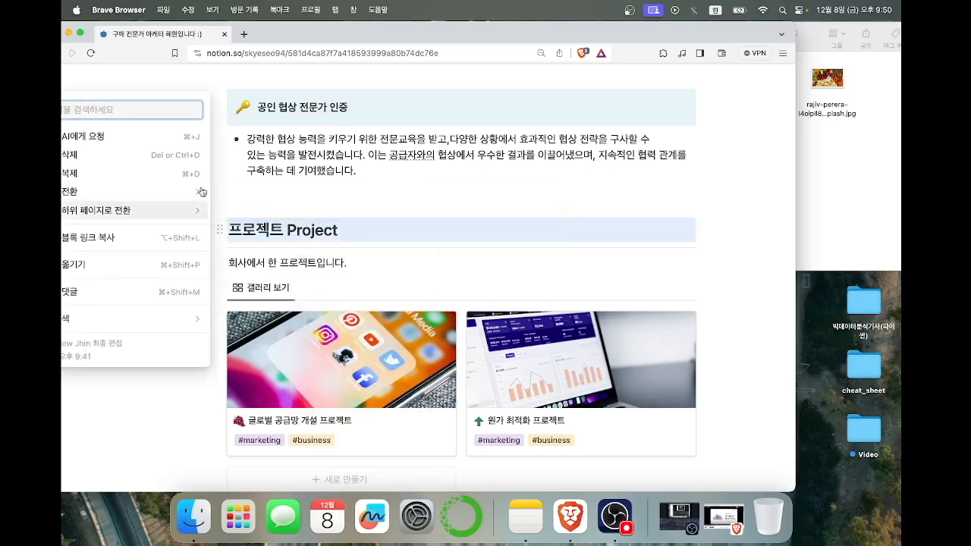
drag(278, 31, 356, 33)
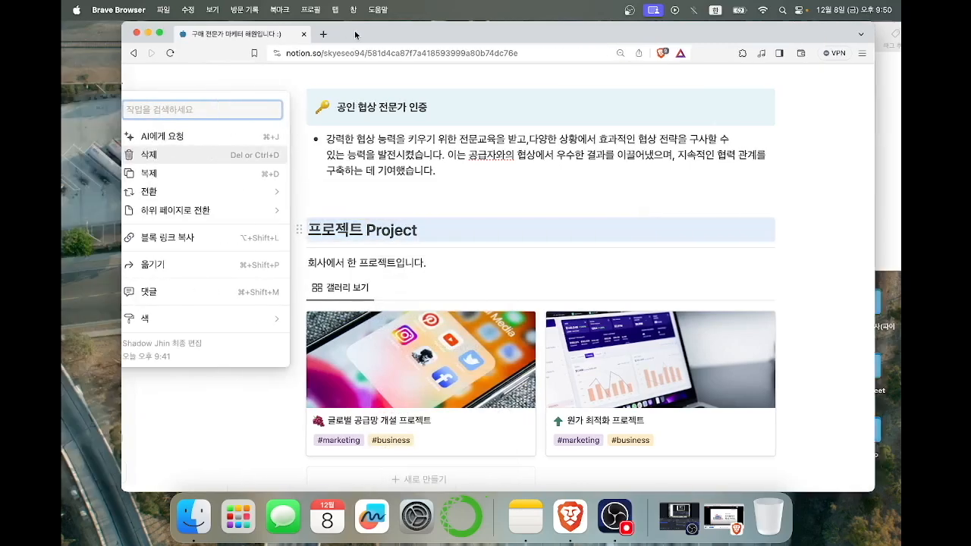
click(189, 240)
Link the text 자세히 보기 to the copied 프로젝트 Project block link and follow it to test the jump.
scroll(356, 241, up, 15)
scroll(355, 241, up, 10)
scroll(355, 242, down, 6)
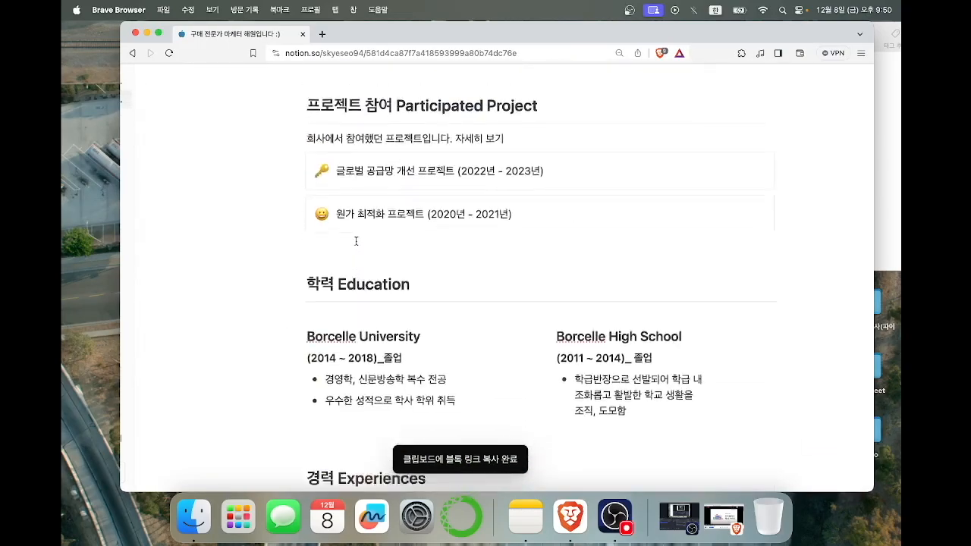
scroll(356, 241, up, 2)
drag(456, 197, 506, 196)
click(556, 173)
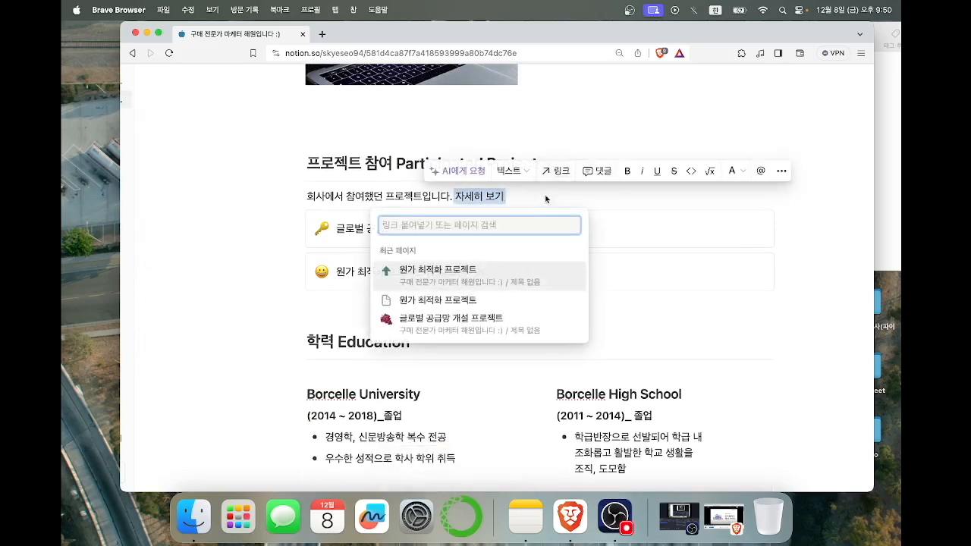
key(super+v)
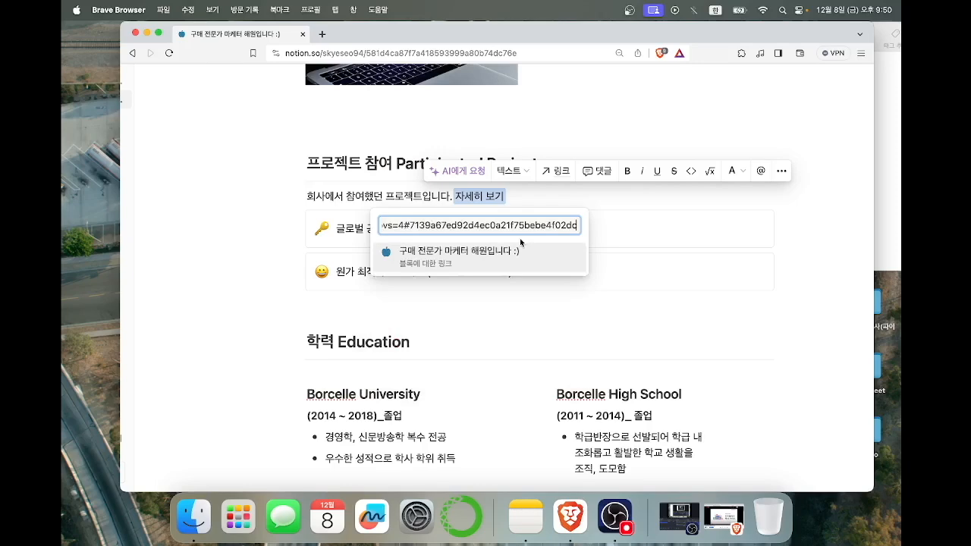
click(507, 251)
click(849, 283)
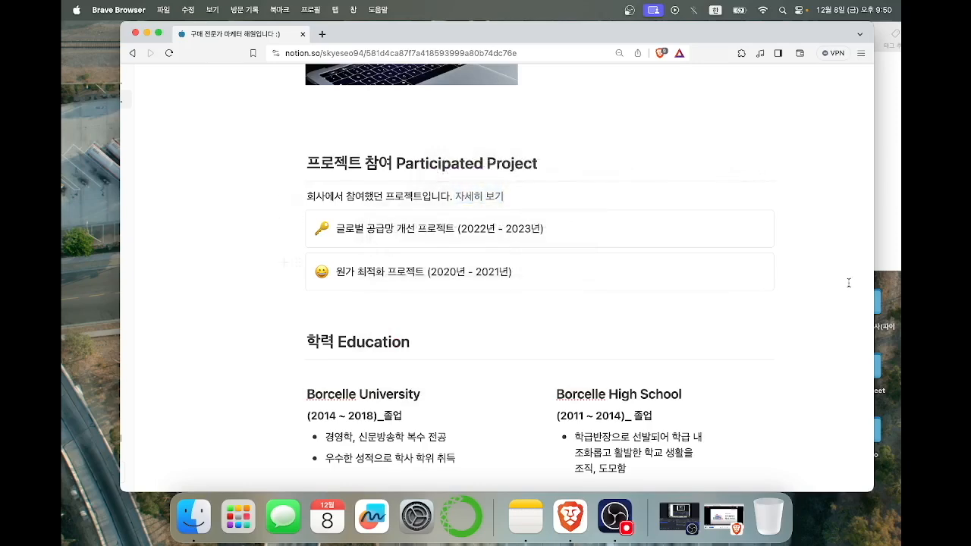
click(478, 197)
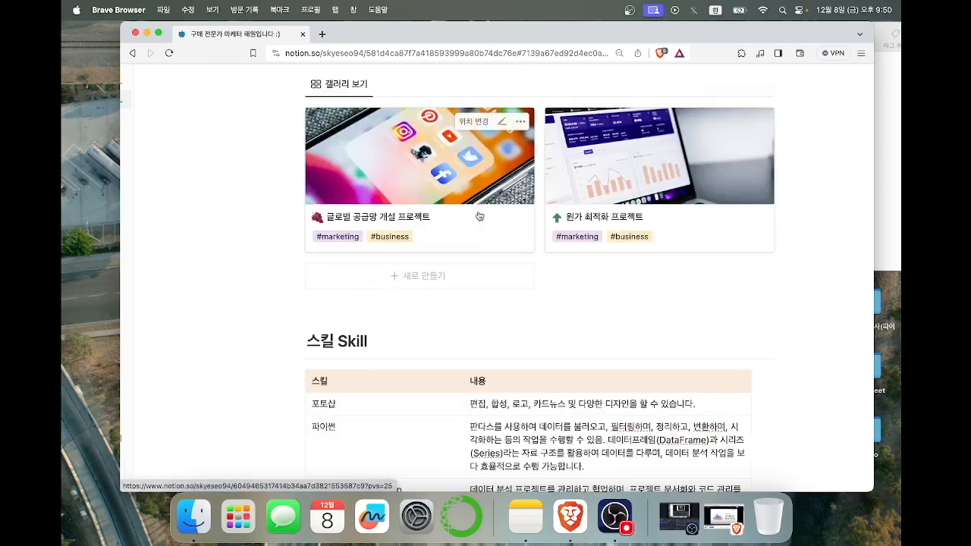
scroll(531, 303, up, 1)
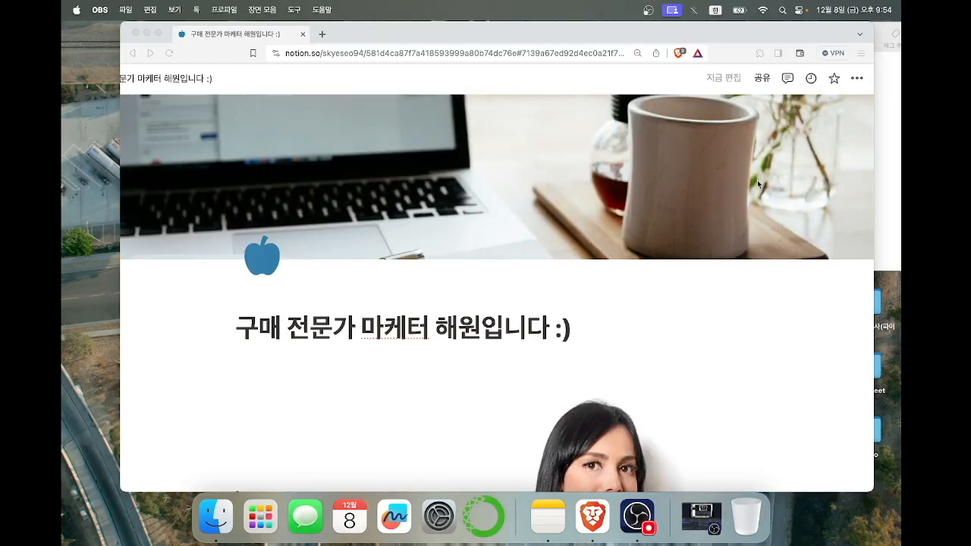
scroll(757, 184, down, 8)
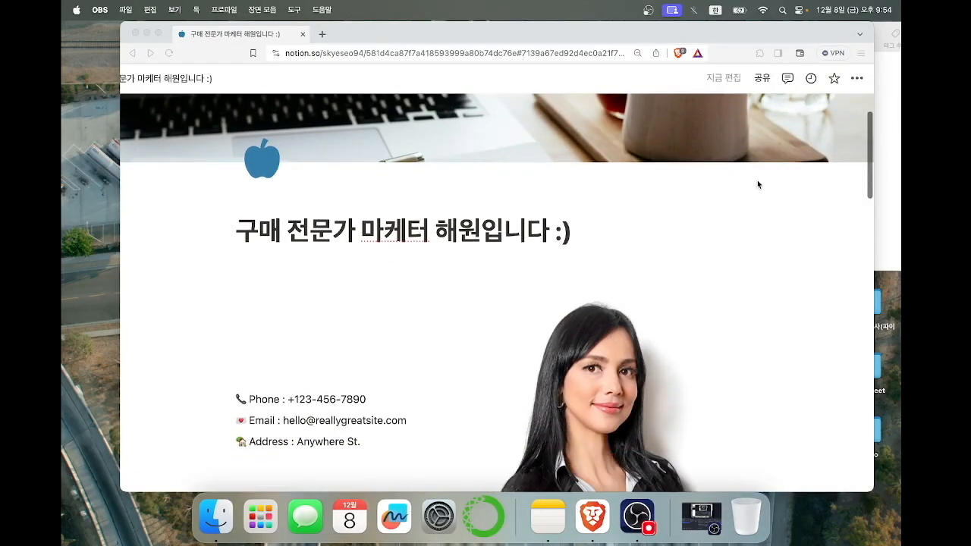
scroll(757, 184, down, 15)
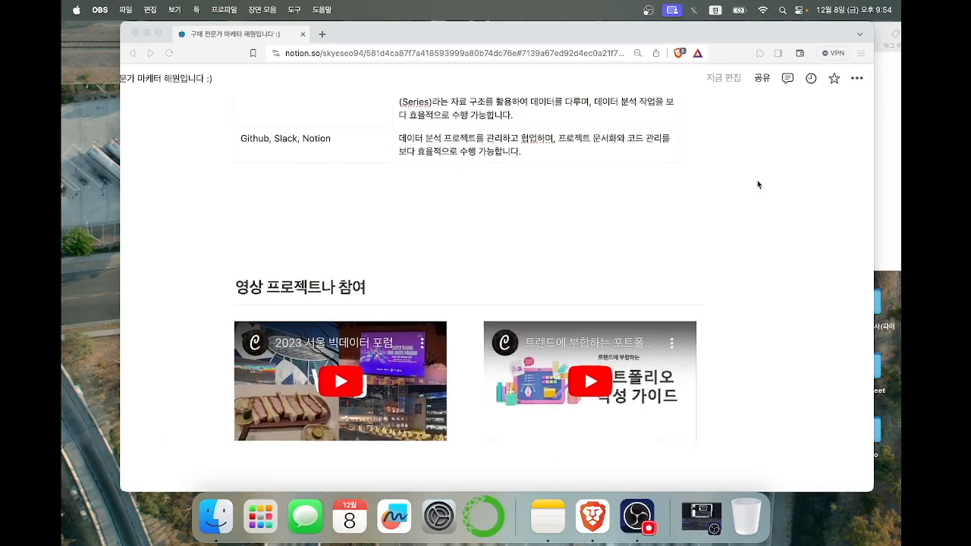
scroll(757, 183, up, 20)
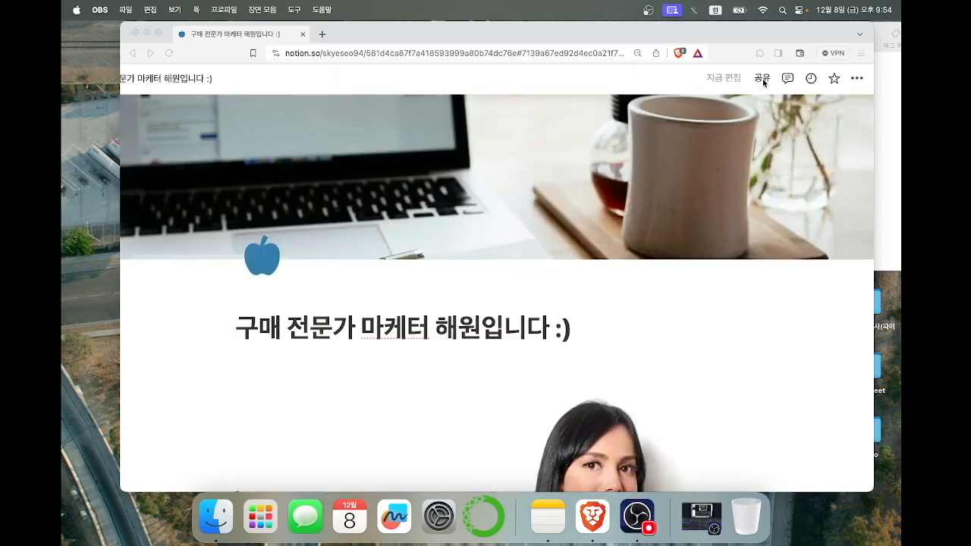
Publish the résumé page to the web from its sharing settings.
click(763, 82)
click(764, 82)
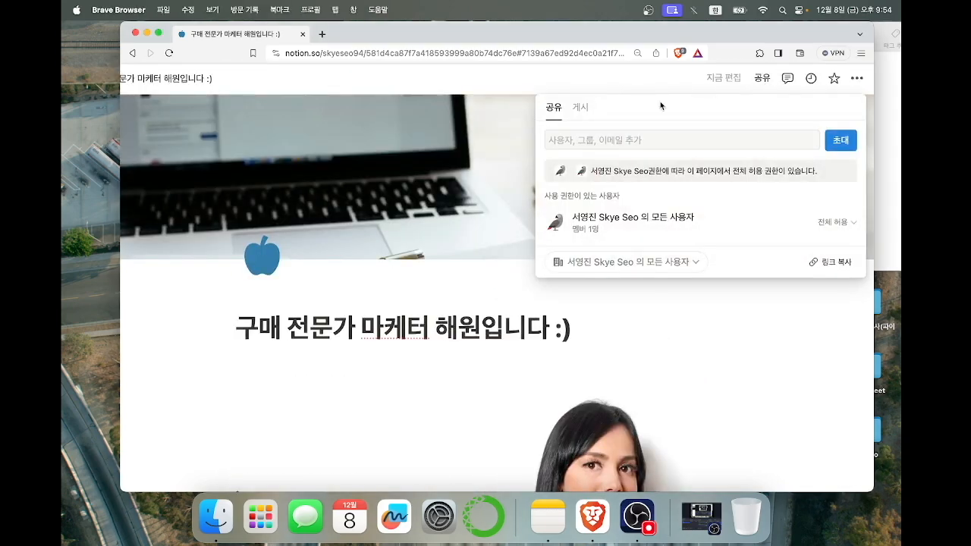
click(580, 107)
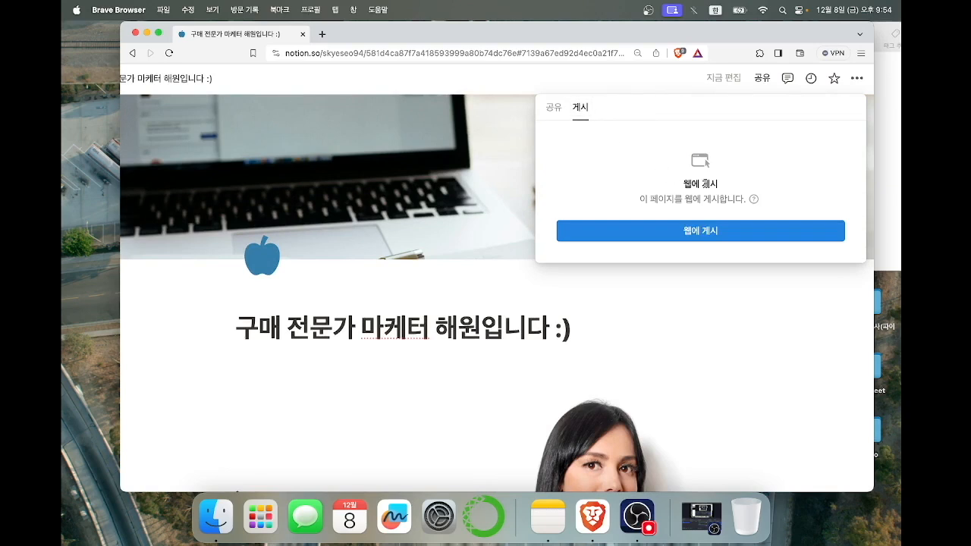
click(722, 238)
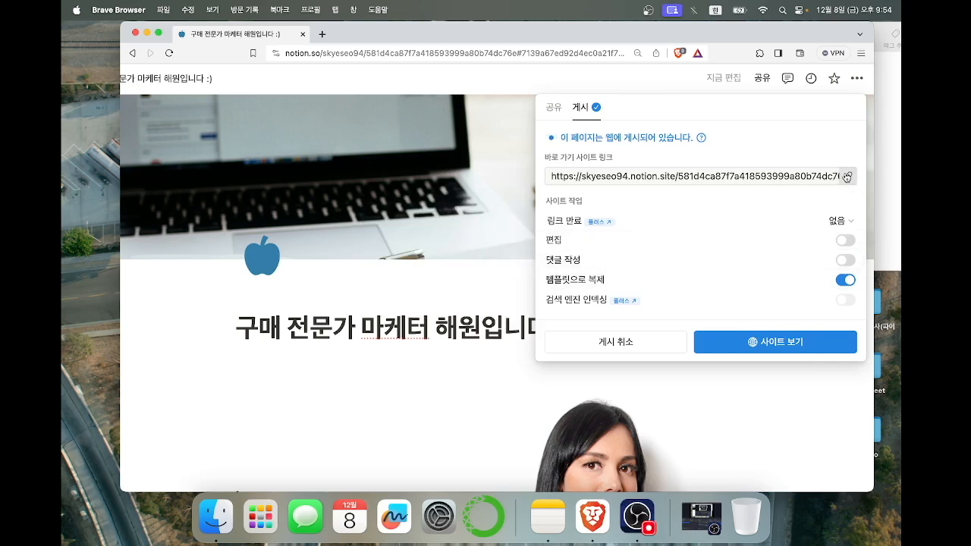
Open the published site link in a new browser tab and review the public page down to the video section.
click(321, 34)
key(ctrl+v)
key(Return)
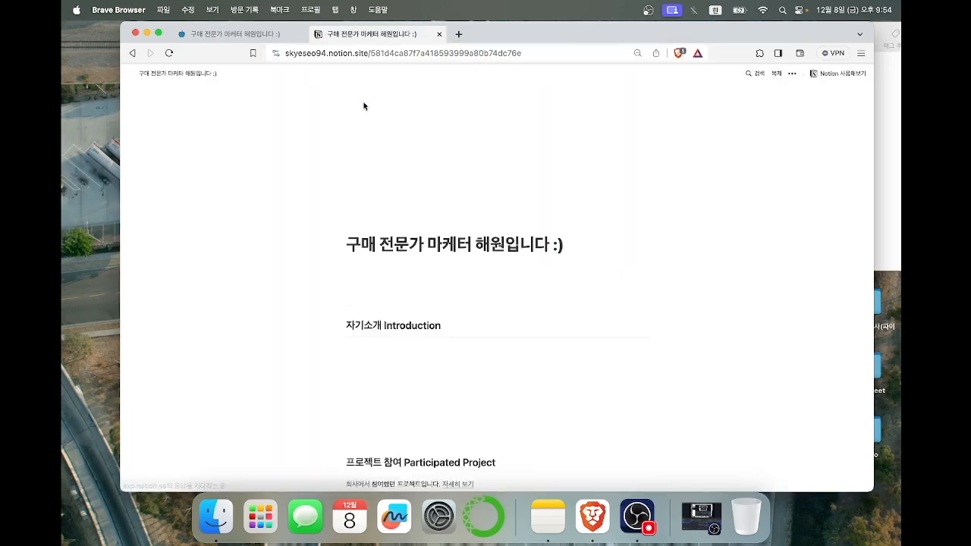
scroll(363, 105, down, 5)
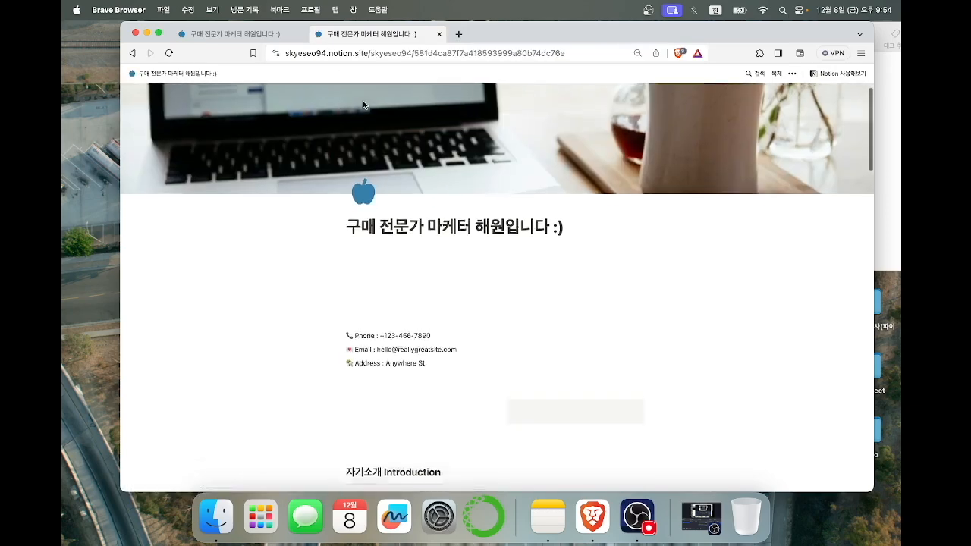
scroll(362, 101, down, 10)
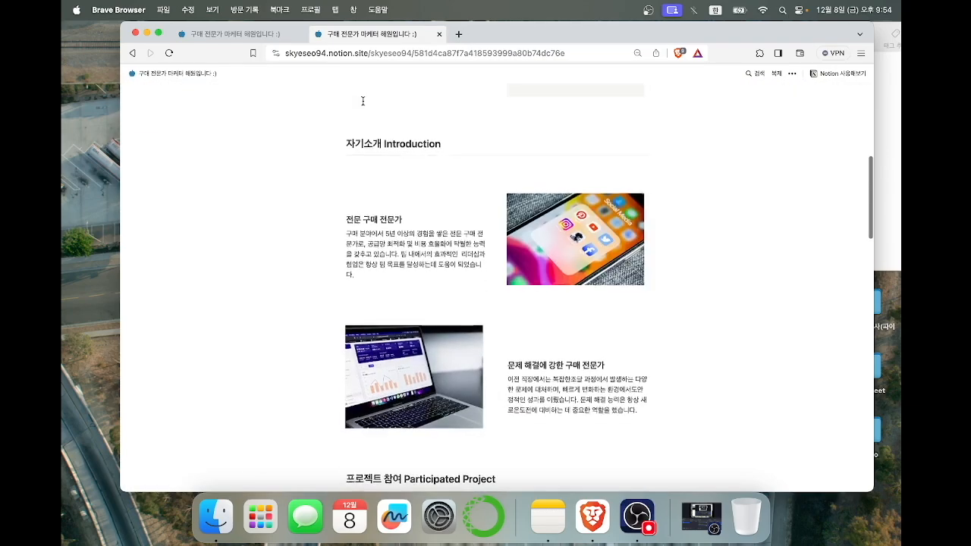
scroll(363, 101, down, 5)
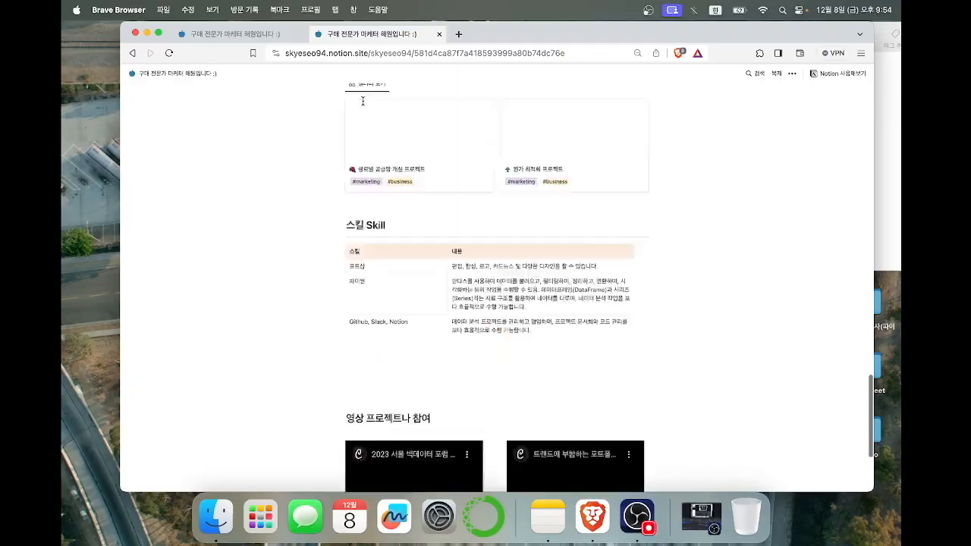